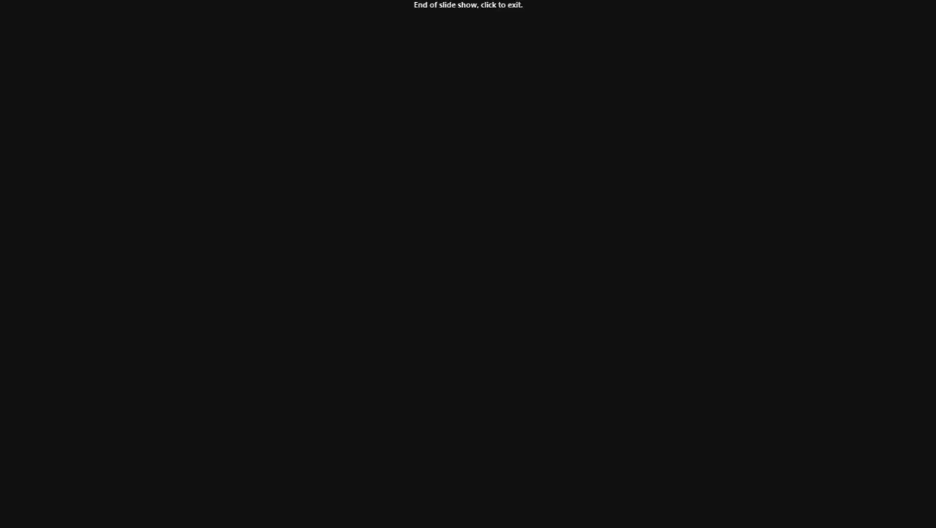
Exit the finished slide show and switch to the Accounting Cycle Problem workbook in Excel
key(Escape)
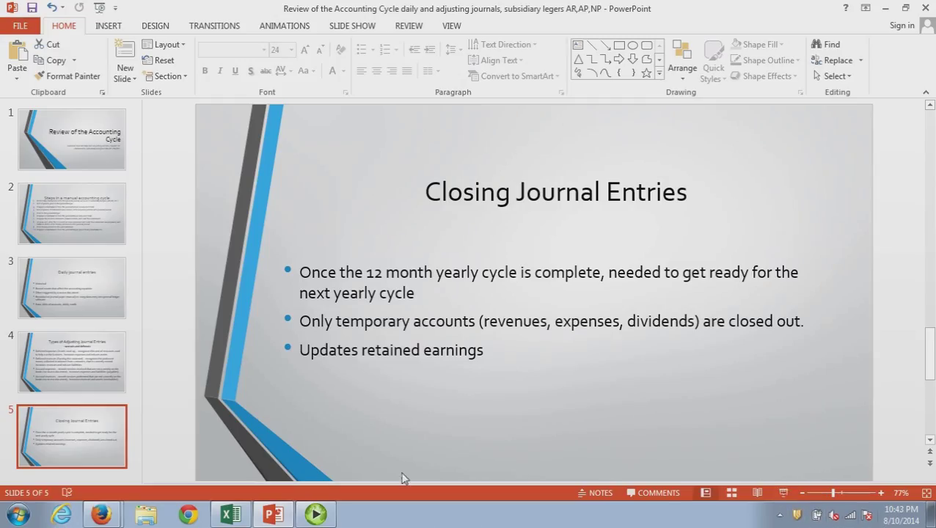
click(232, 516)
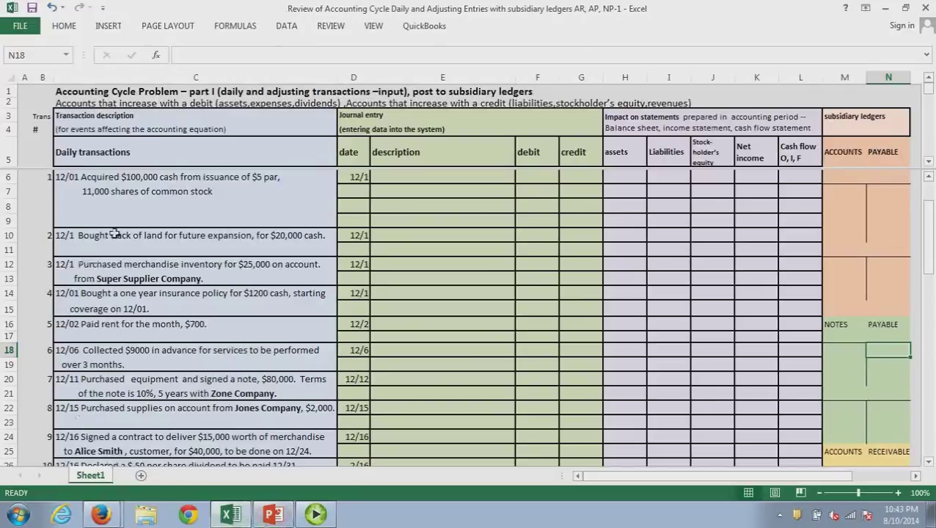
Debit Cash 100000 in the first journal line
click(397, 180)
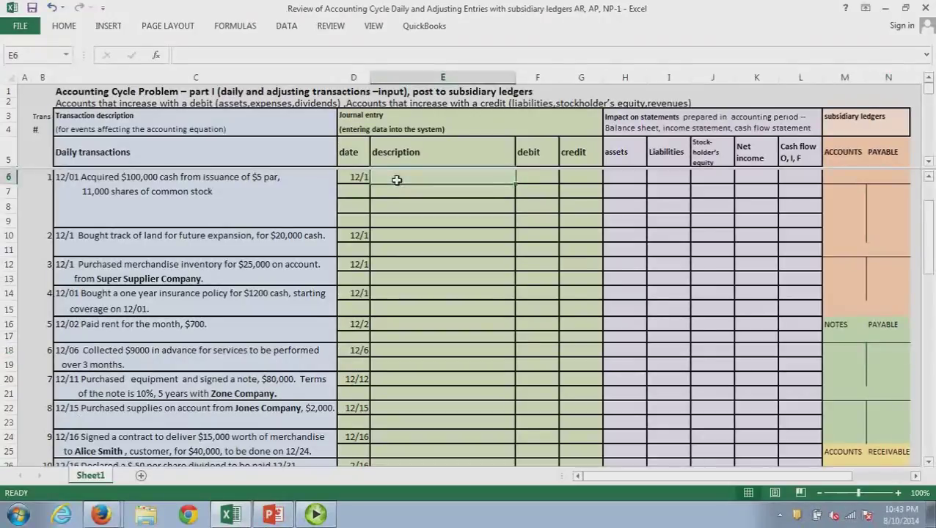
text(Cash)
key(Tab)
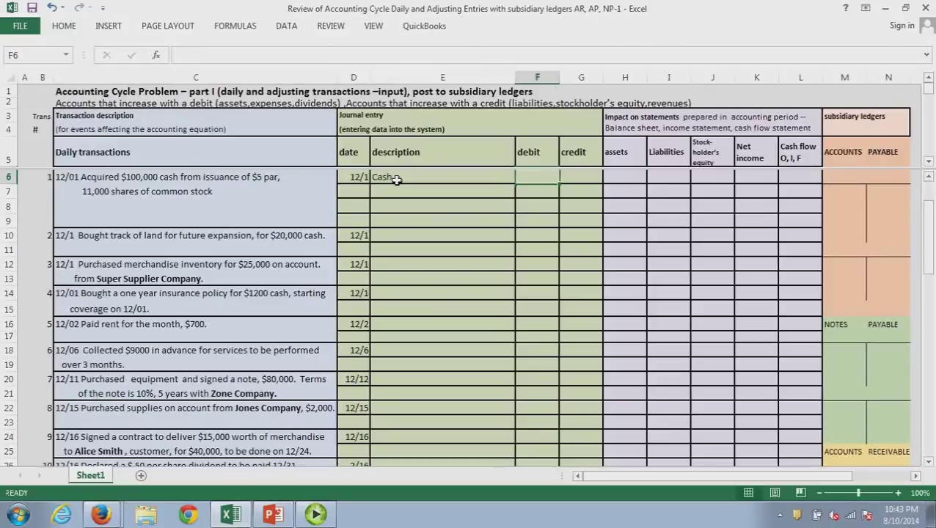
text(100000)
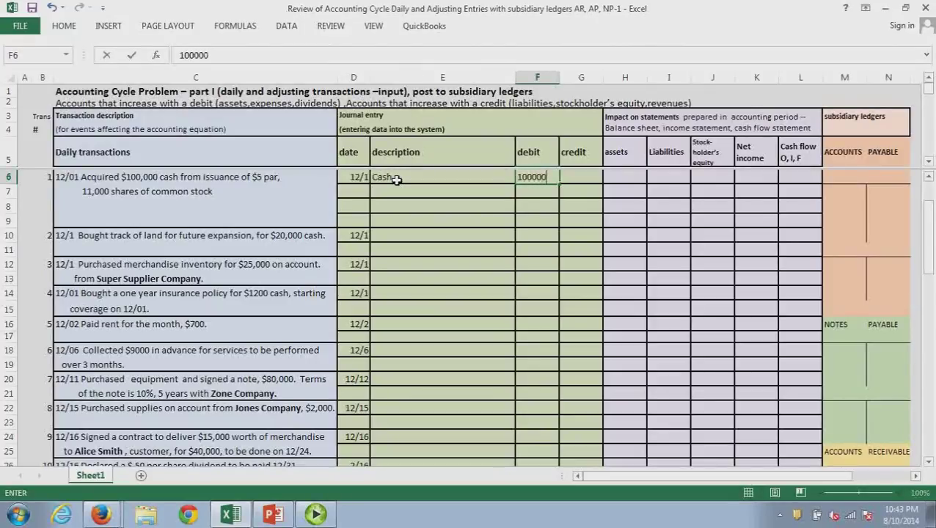
click(398, 197)
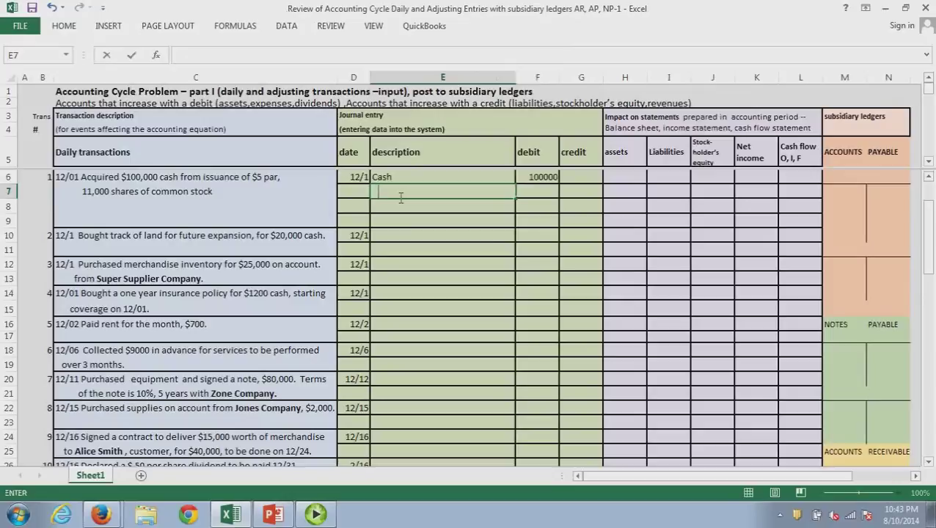
Credit Common Stock $5 par 55000, computed in Calculator as 11000*5
text(Common Stock $)
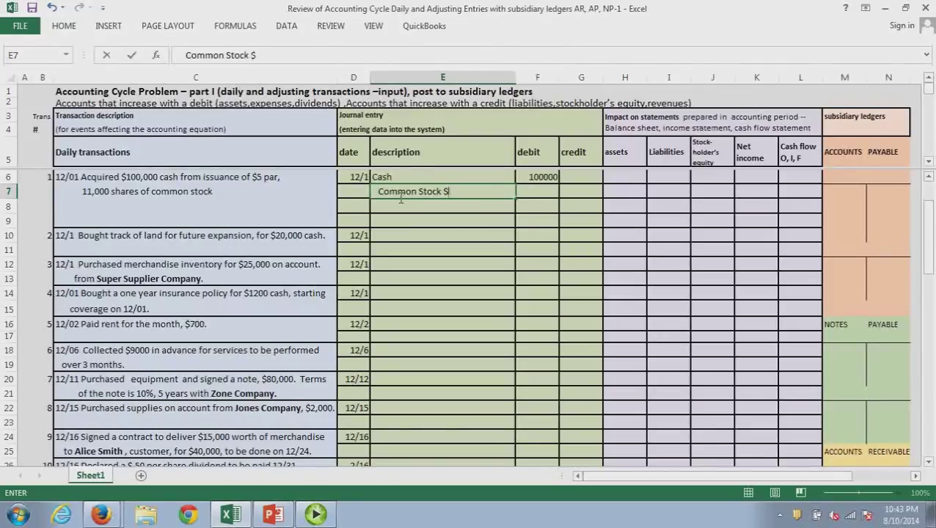
text(5 par)
key(XF86Calculator)
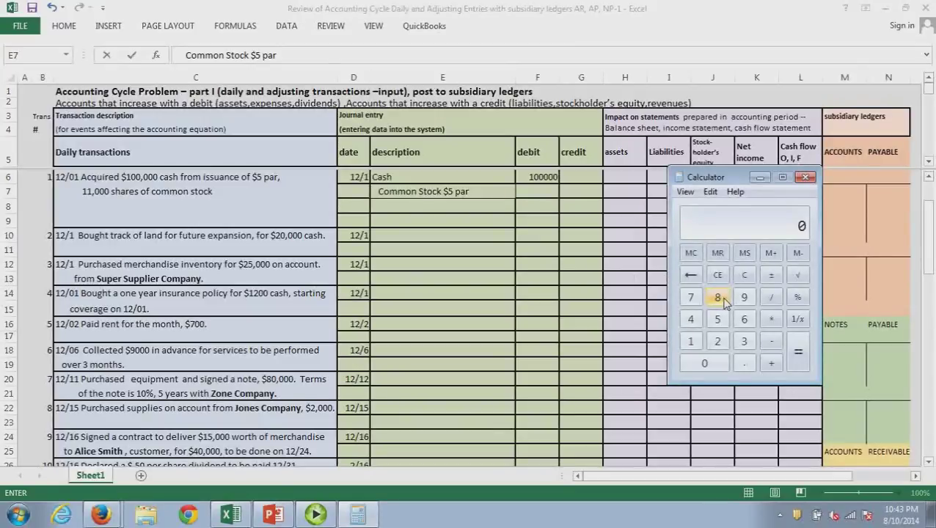
text(11000*5)
key(Return)
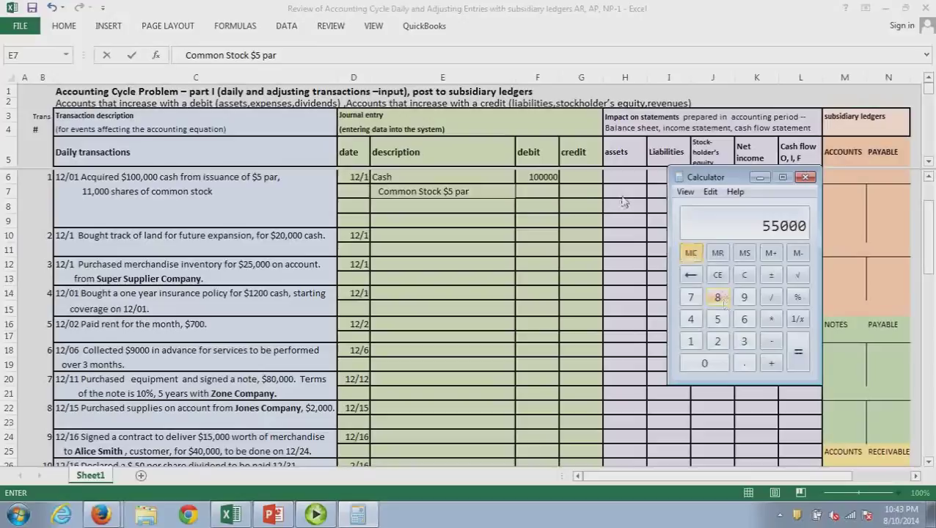
click(584, 197)
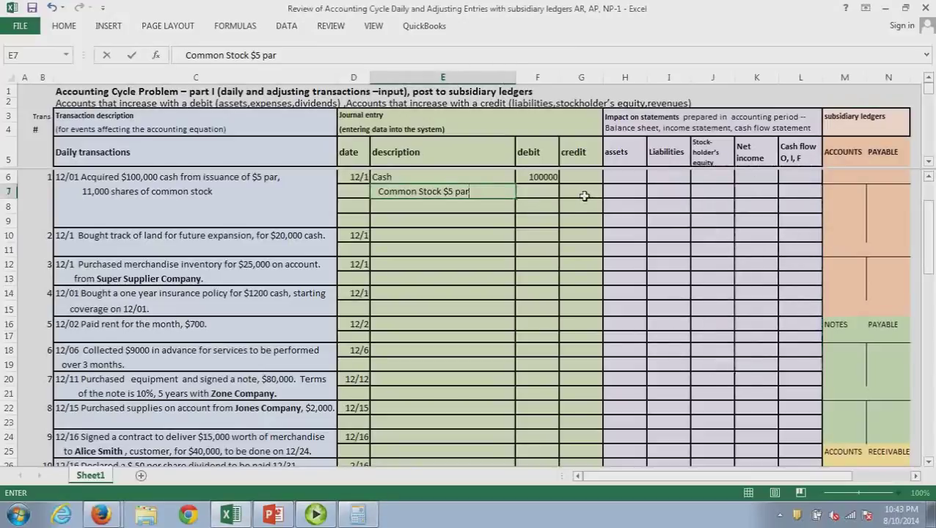
click(584, 197)
text(55000)
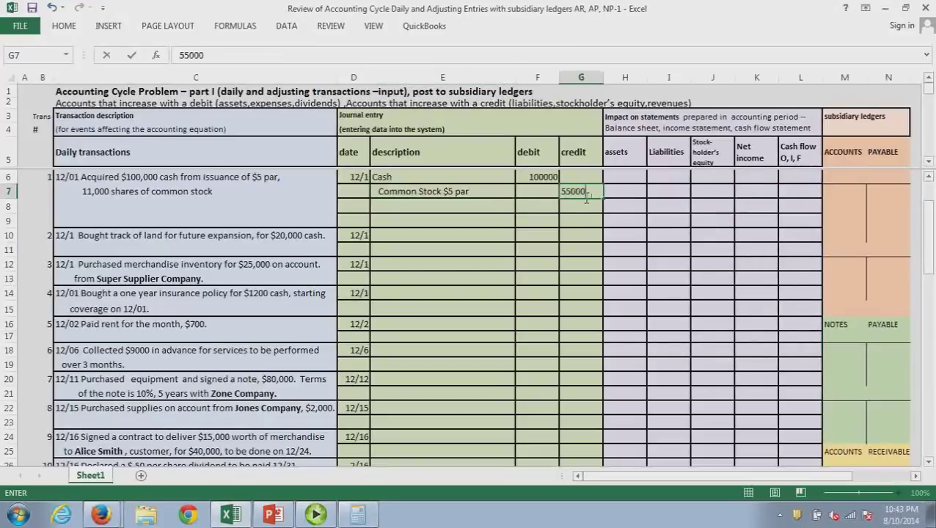
click(409, 210)
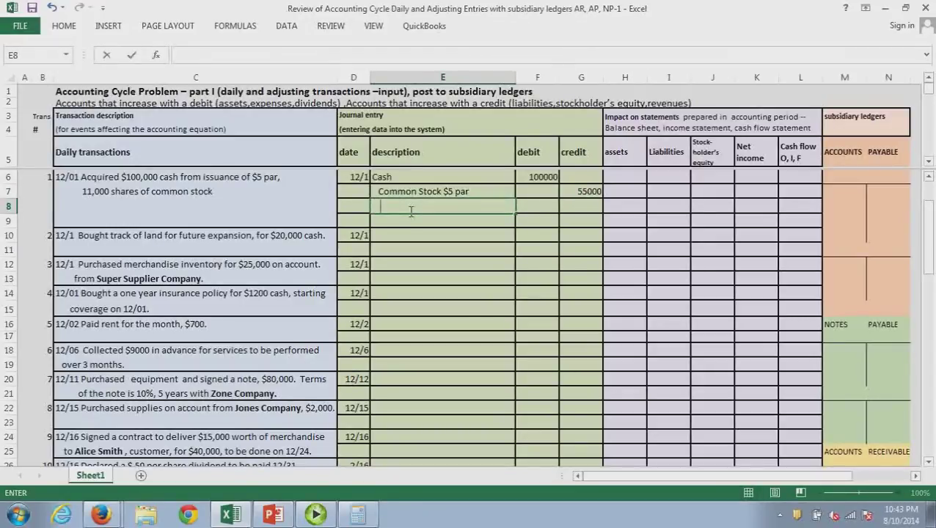
Credit Additional Paid in Capital (APIC) 45000, computed as 100000 minus 55000
text(Additional)
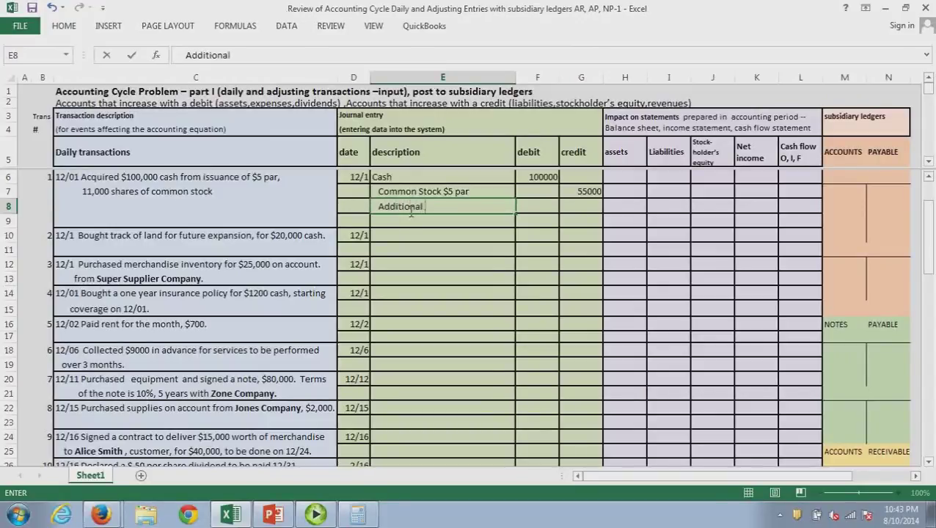
text( Paid in Cap)
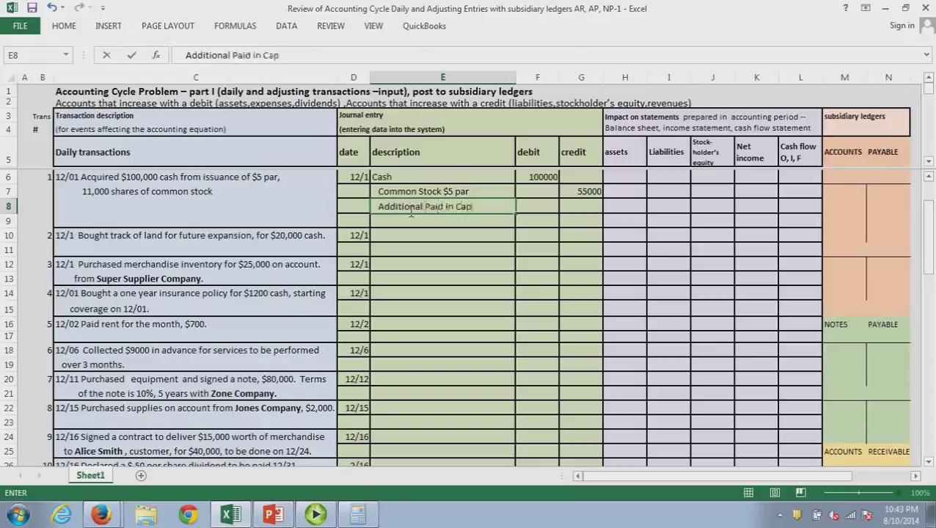
text(ital (APIC))
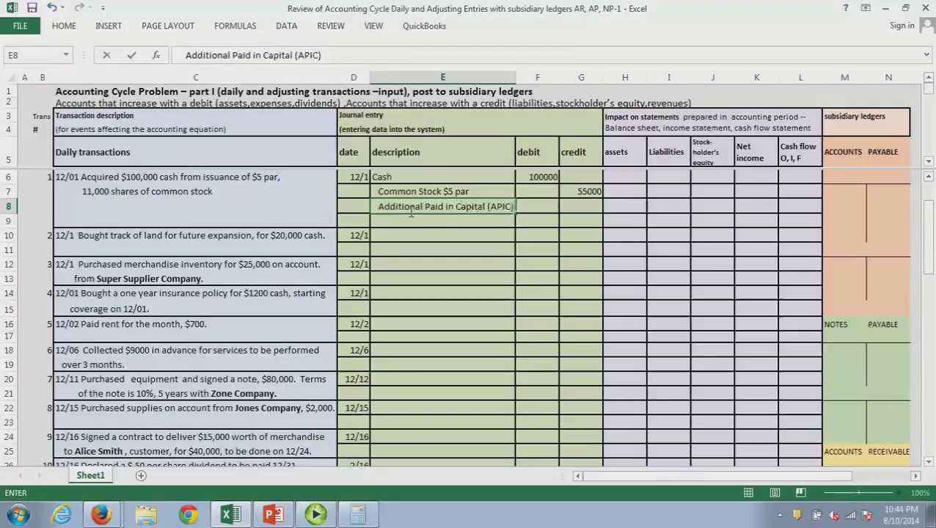
key(alt+Tab)
text(100000)
key(minus)
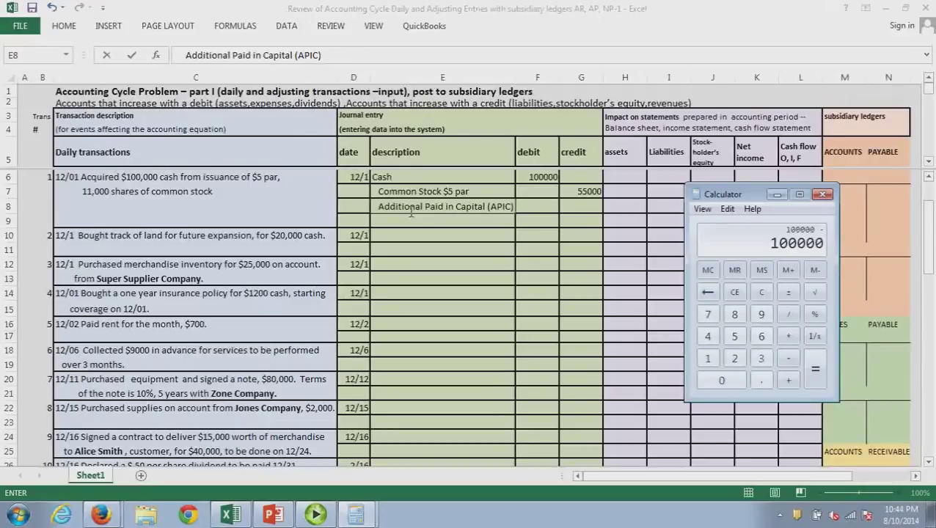
text(5)
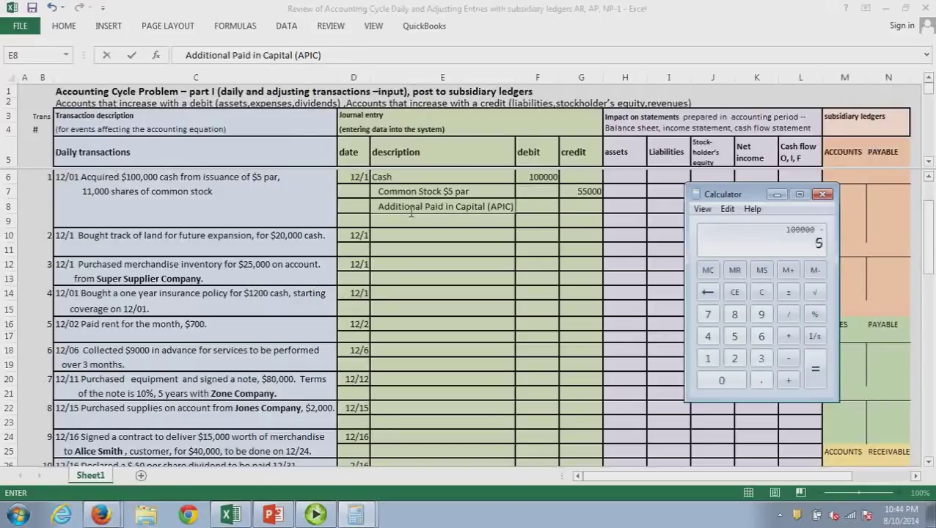
text(5000)
key(Return)
click(585, 208)
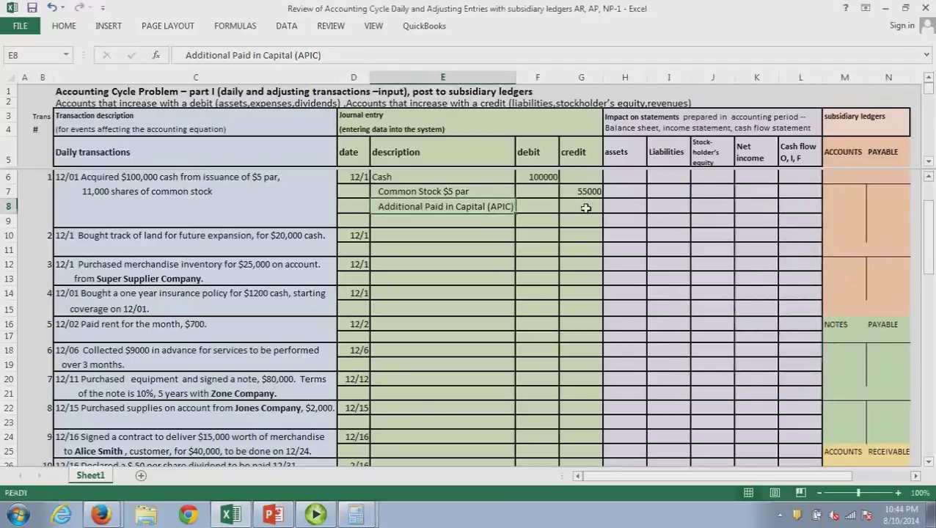
text(4500)
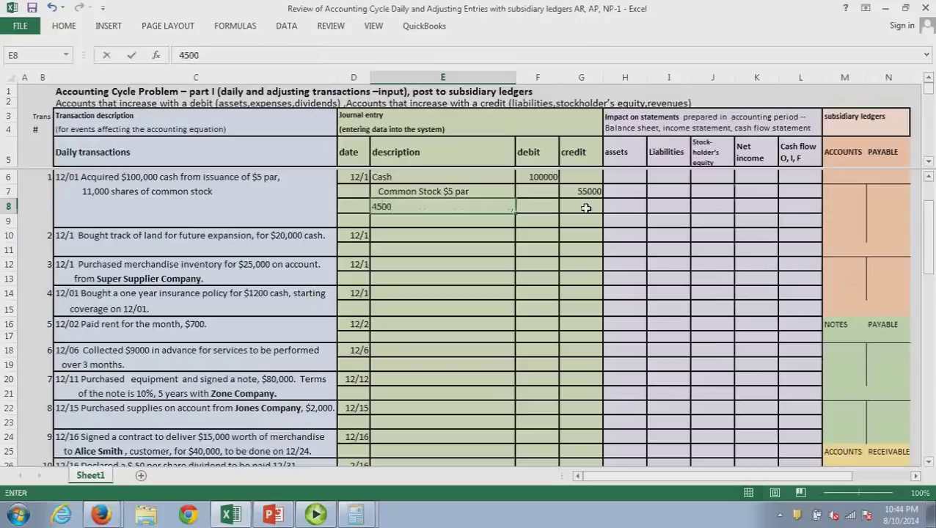
key(BackSpace)
key(BackSpace)
key(BackSpace)
key(BackSpace)
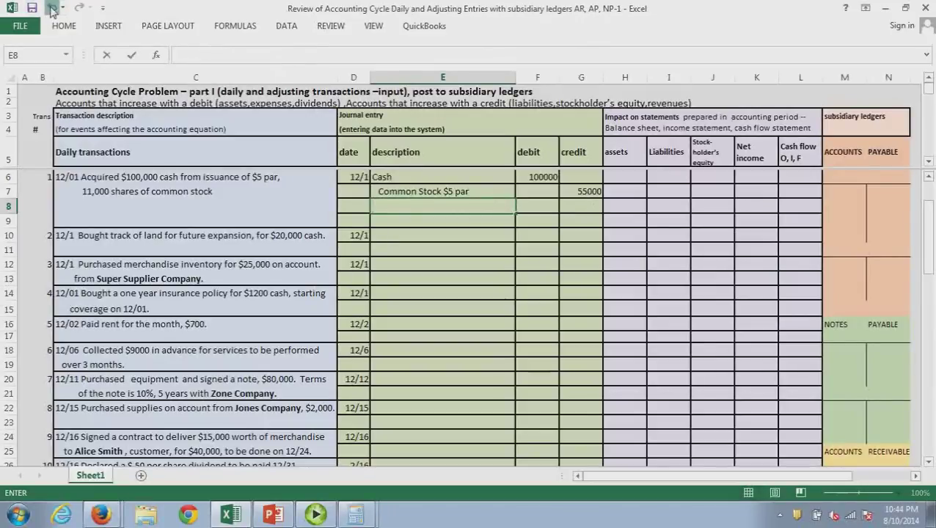
click(52, 7)
click(577, 212)
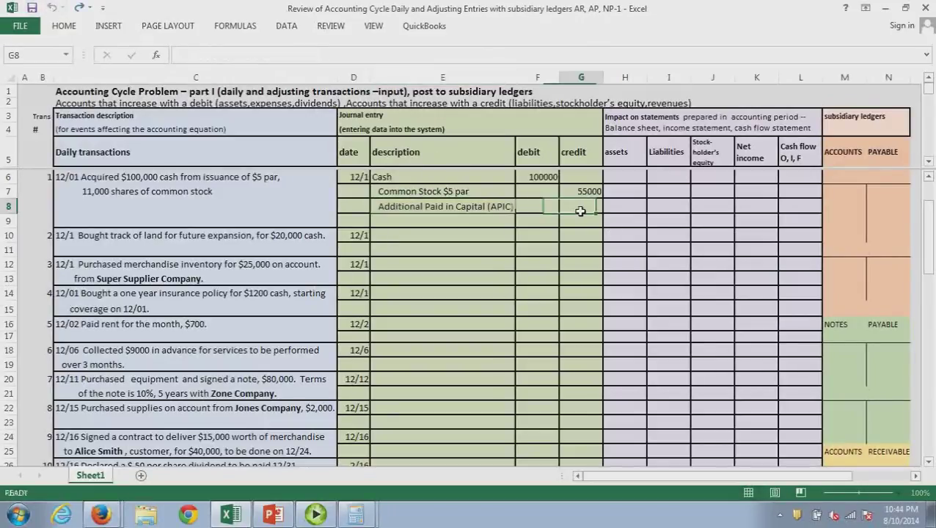
text(45000)
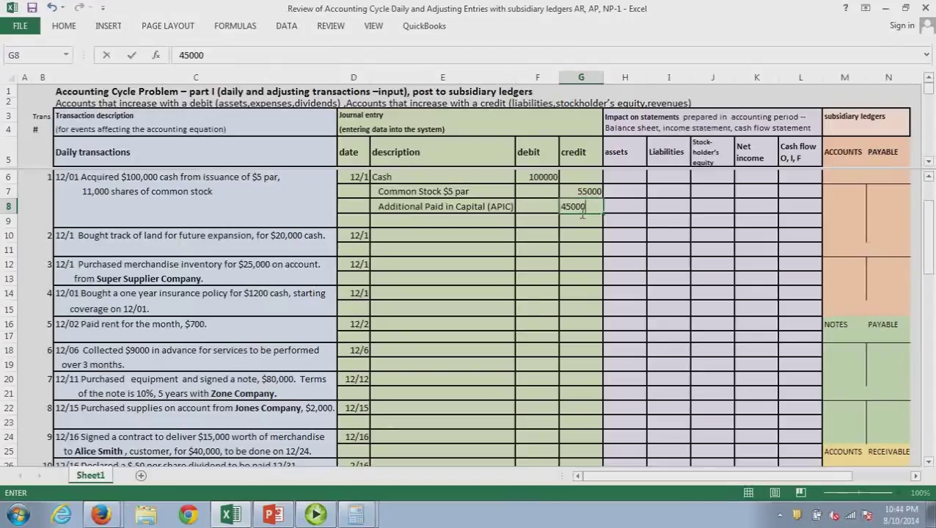
click(584, 236)
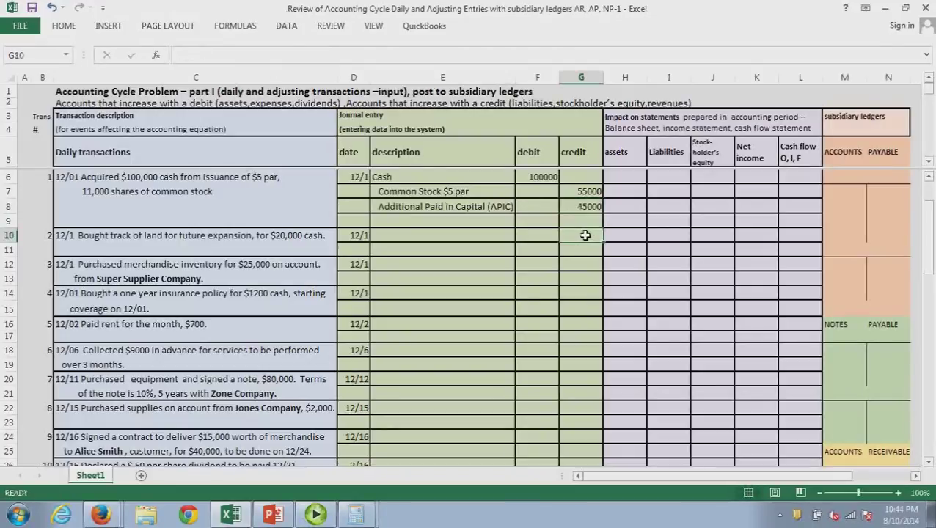
Enter 100,000 as the stock issuance's assets and stockholders' equity impact
click(635, 212)
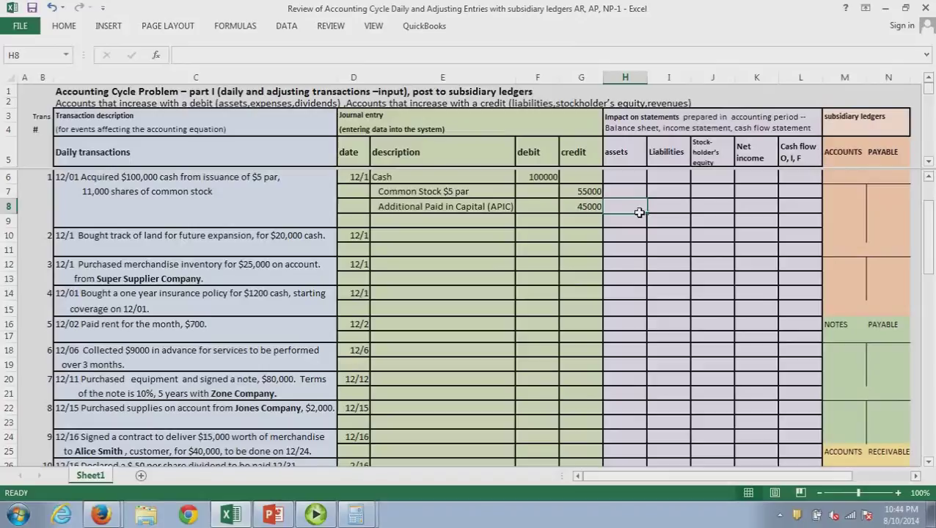
text(100,000)
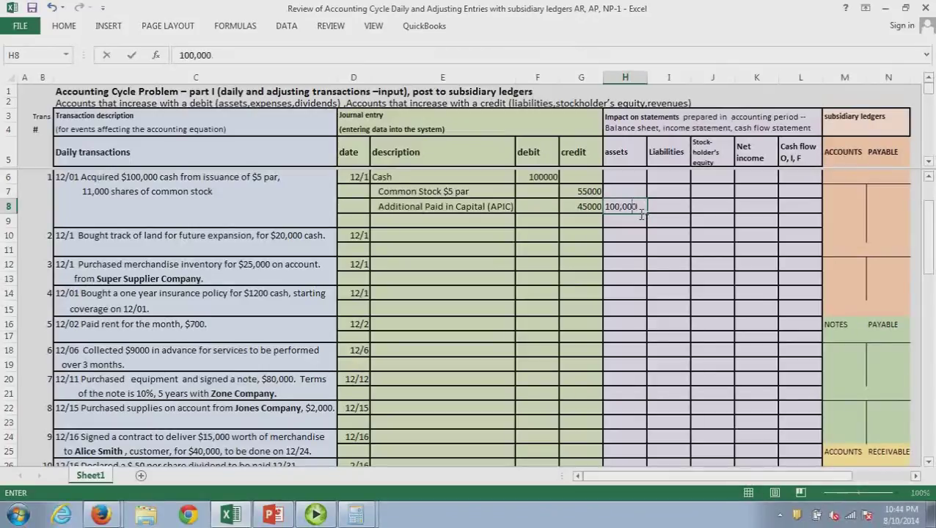
click(720, 212)
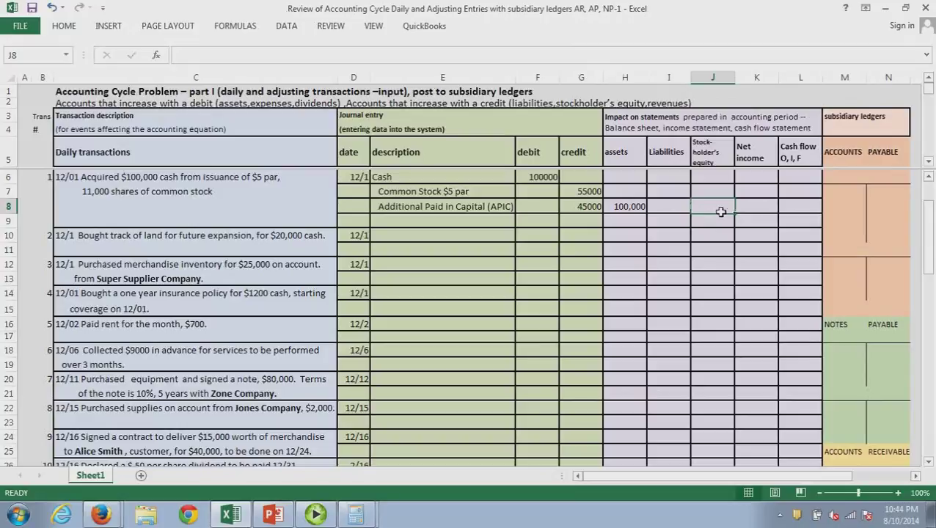
text(100,000)
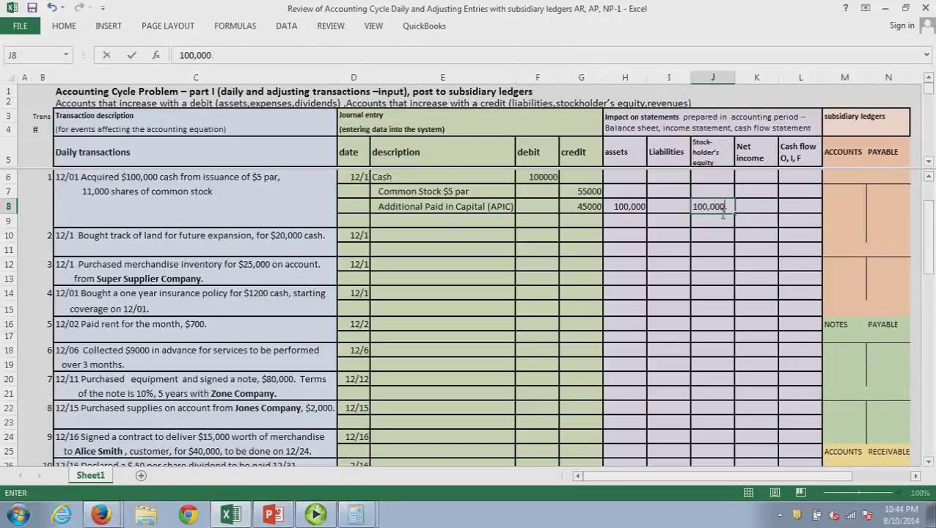
click(725, 254)
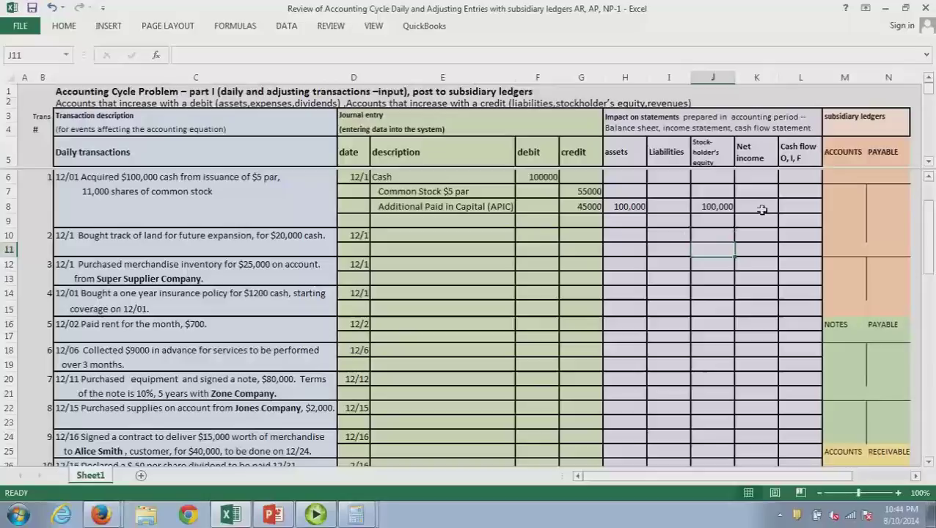
Enter a 100,000 cash flow for the stock issuance and code it F
click(798, 213)
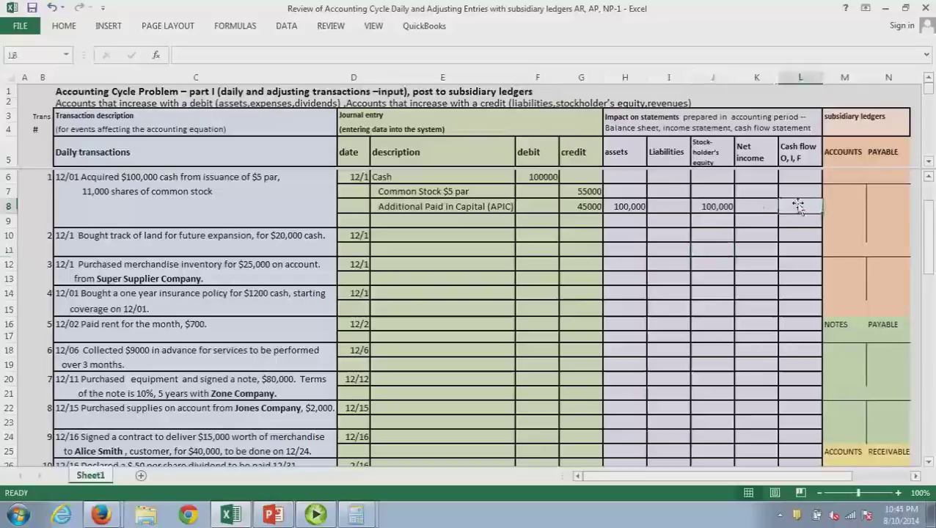
text(100,000)
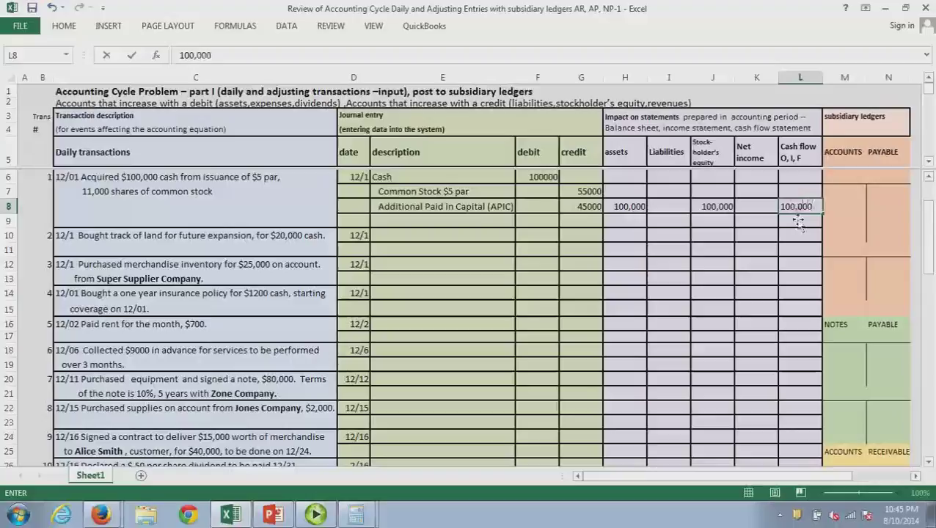
click(797, 223)
text(F)
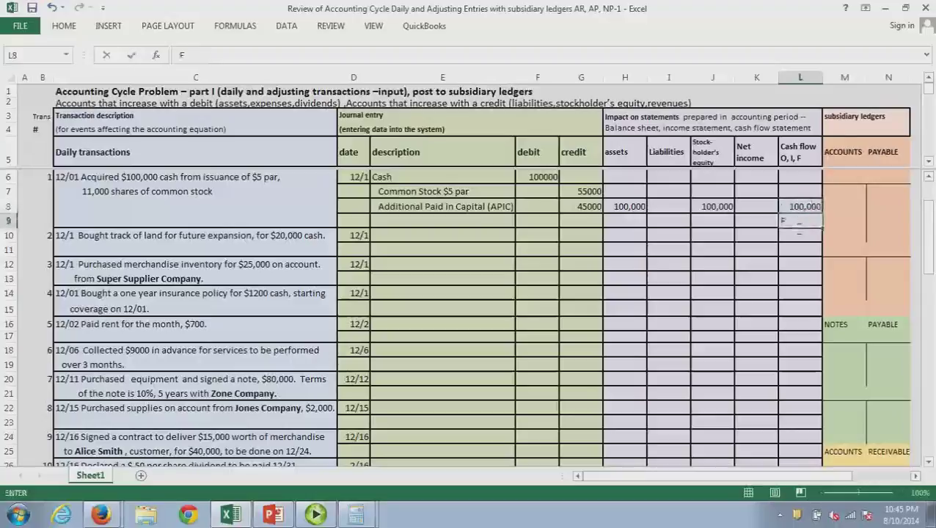
click(416, 240)
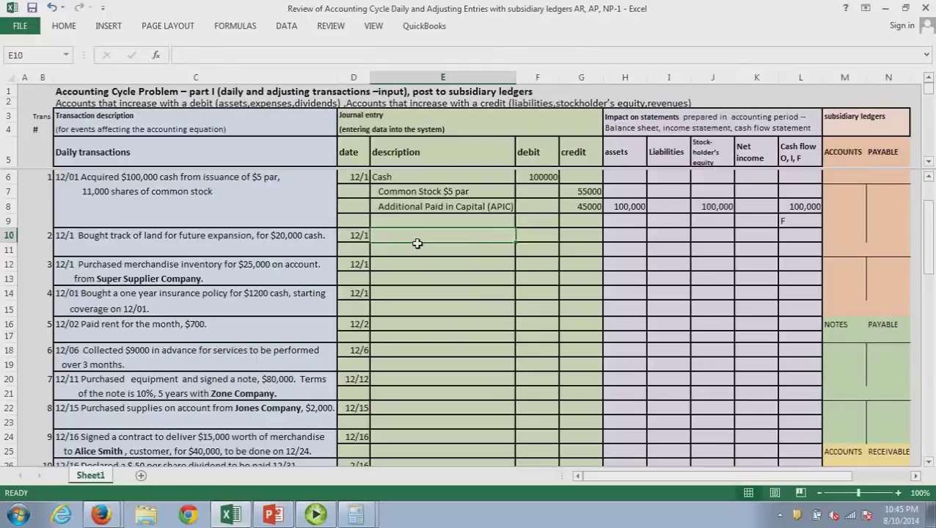
Journal the land purchase as Land debit 20000 and Cash credit 20000
text(Land)
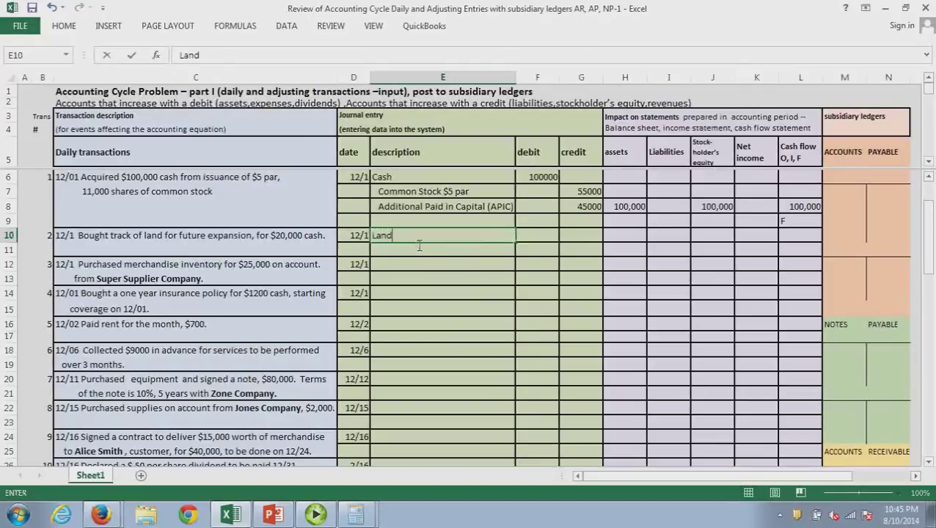
click(539, 237)
text(20000)
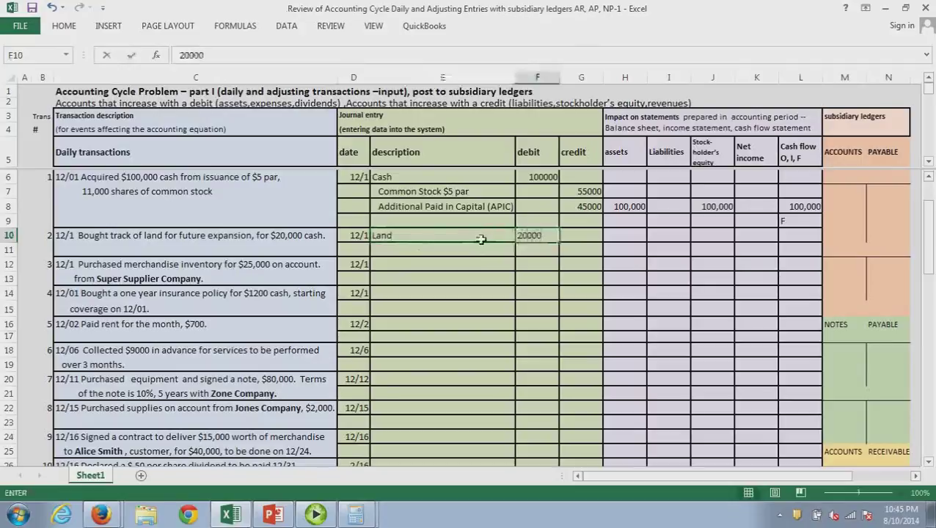
click(468, 255)
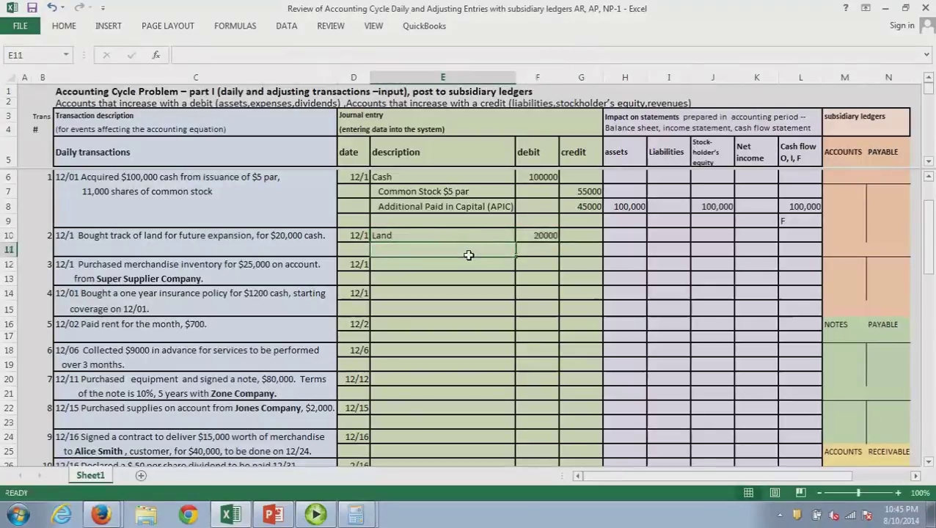
text(Cash)
key(Tab)
key(Tab)
text(20000)
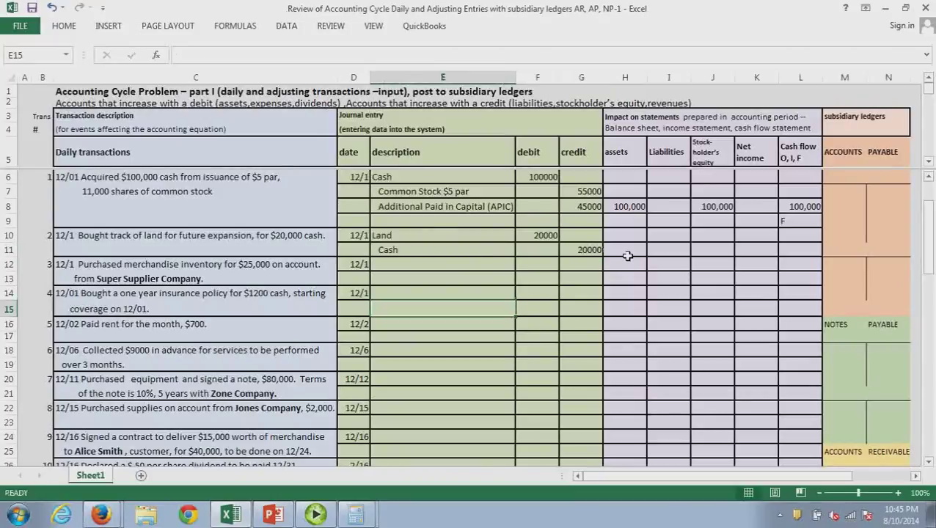
Show a net 0 assets impact (=-20000+20000) and a -20000 cash flow coded I
click(627, 255)
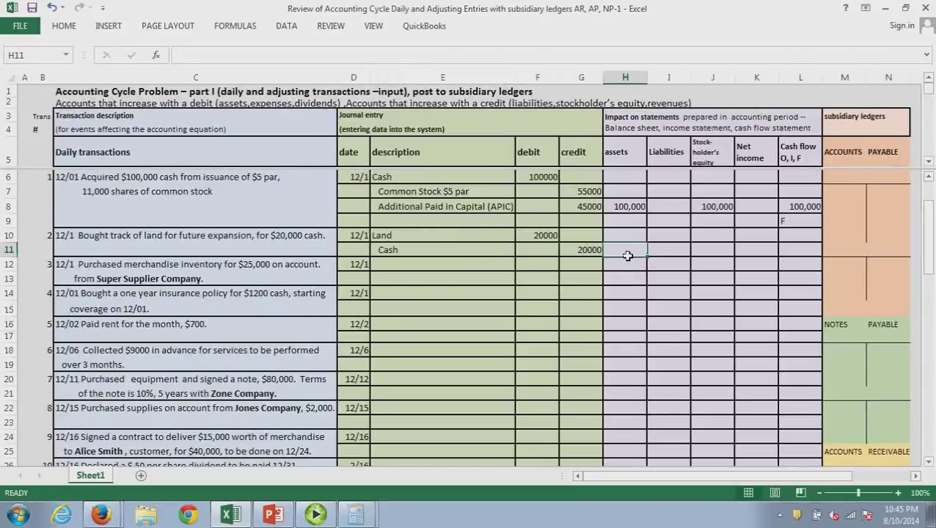
text(-20)
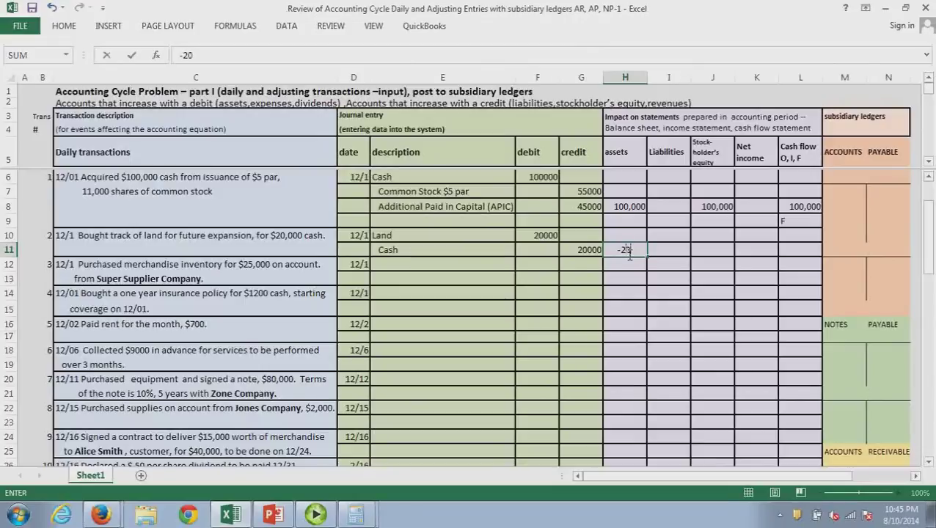
text(000)
text(+)
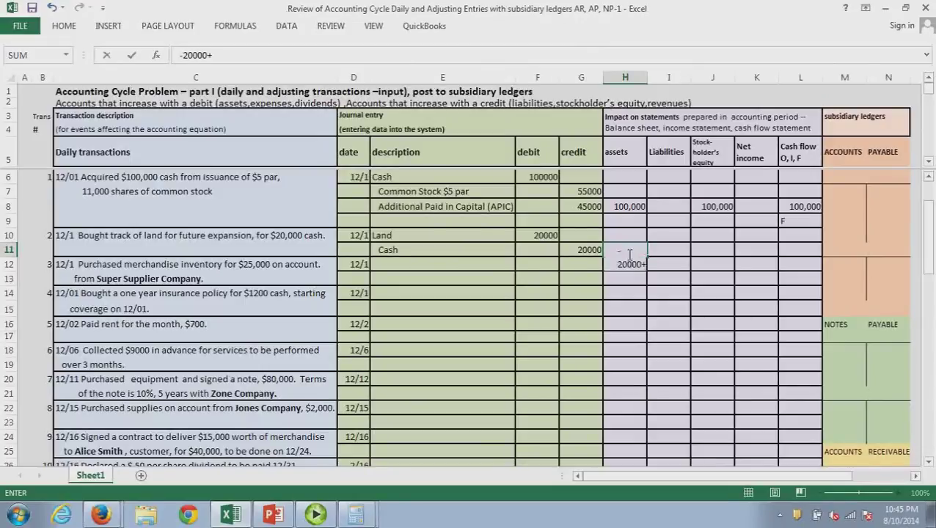
text(20000)
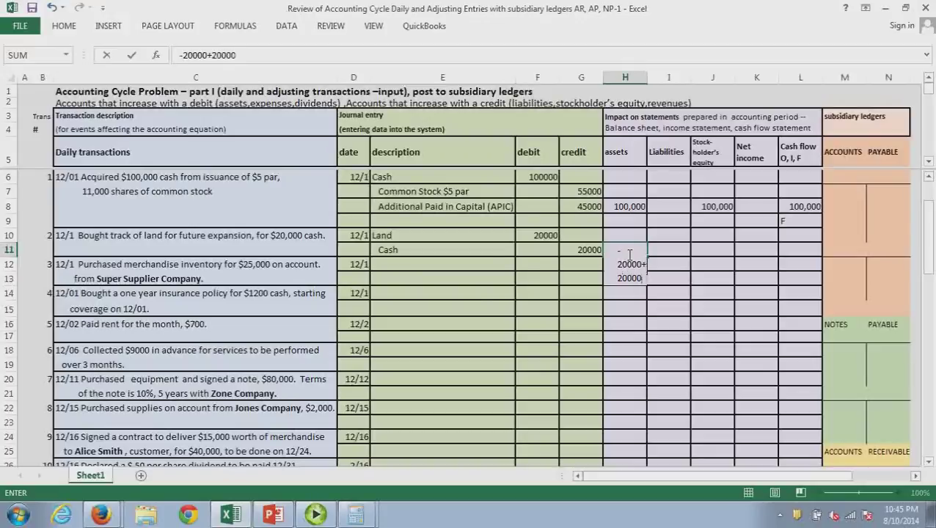
key(Return)
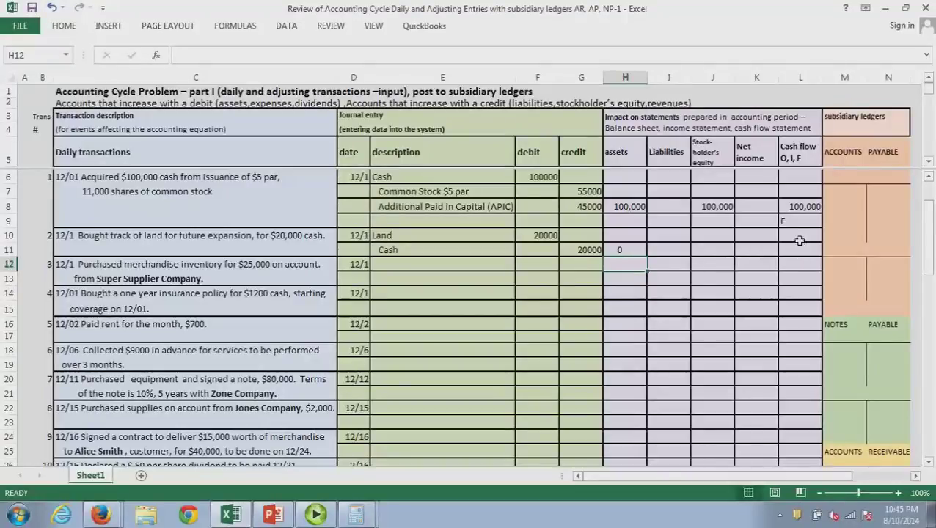
click(800, 241)
text(-20000)
key(Return)
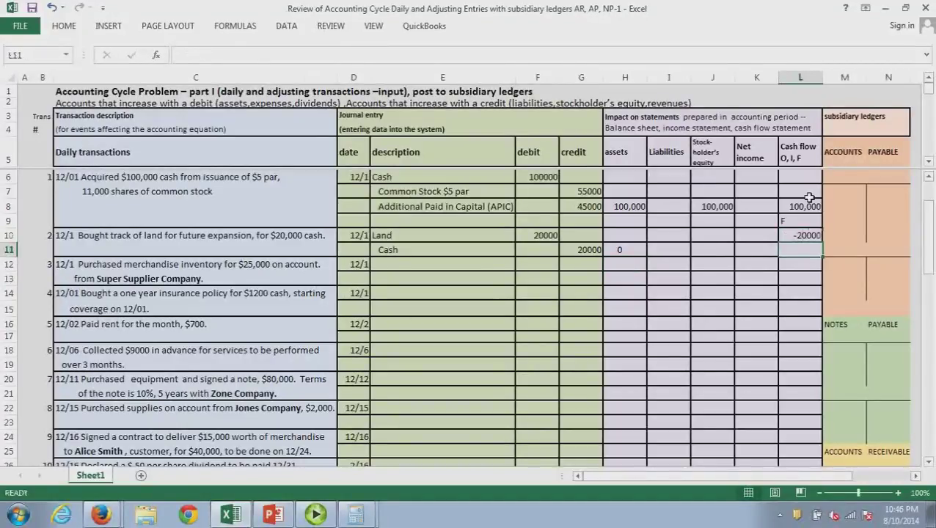
text(I)
key(Return)
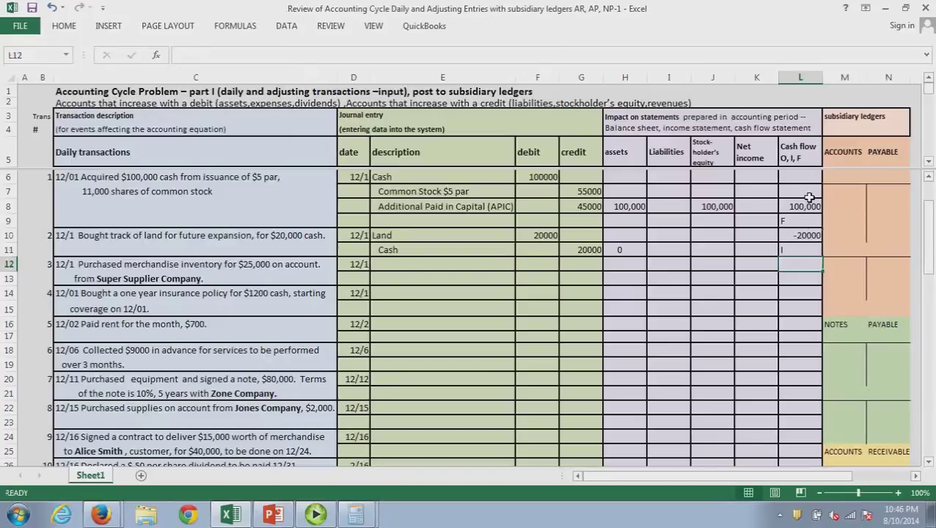
click(403, 271)
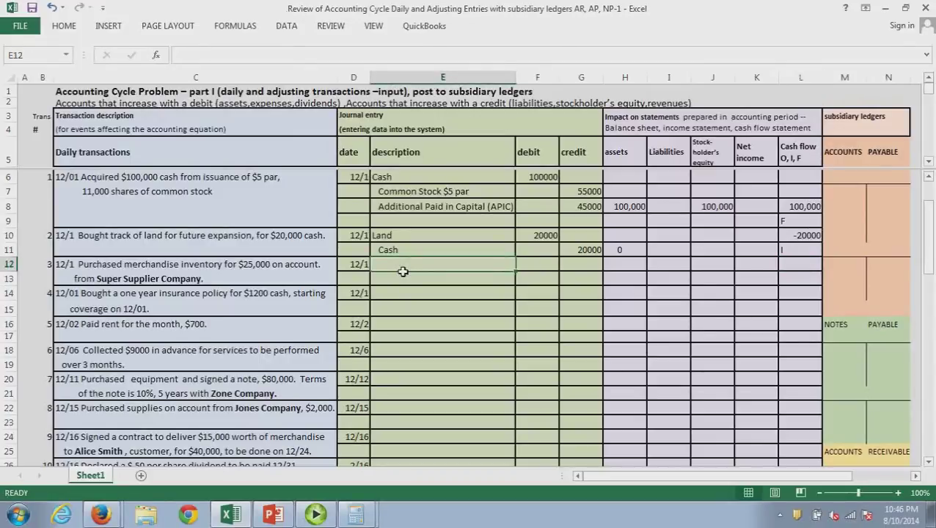
Enter Inventory with a 25000 debit and Accounts Payable (AP) with a 25000 credit
text(Inve)
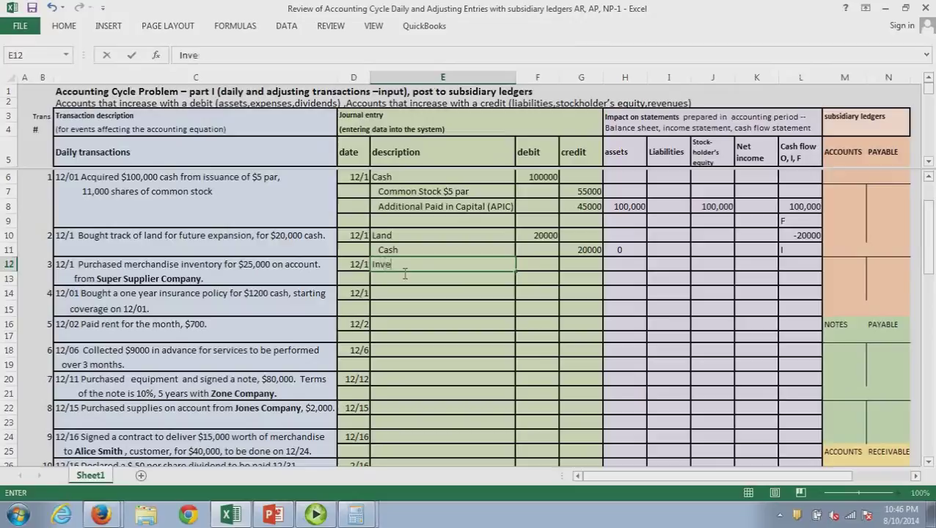
text(ntory)
key(Tab)
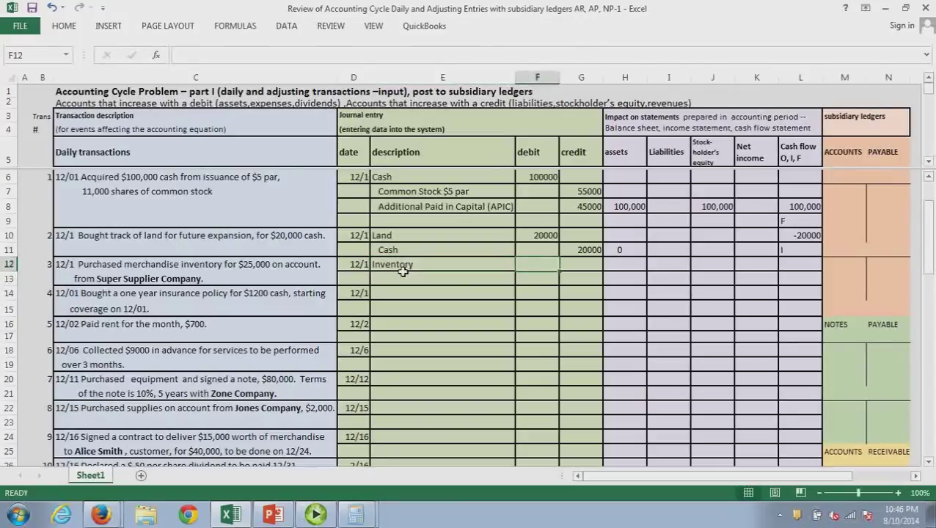
text(25000)
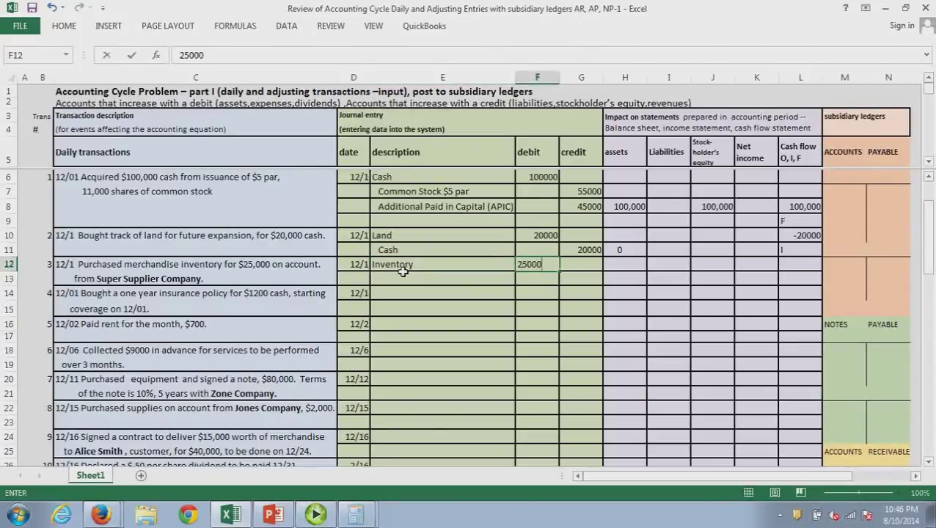
key(Return)
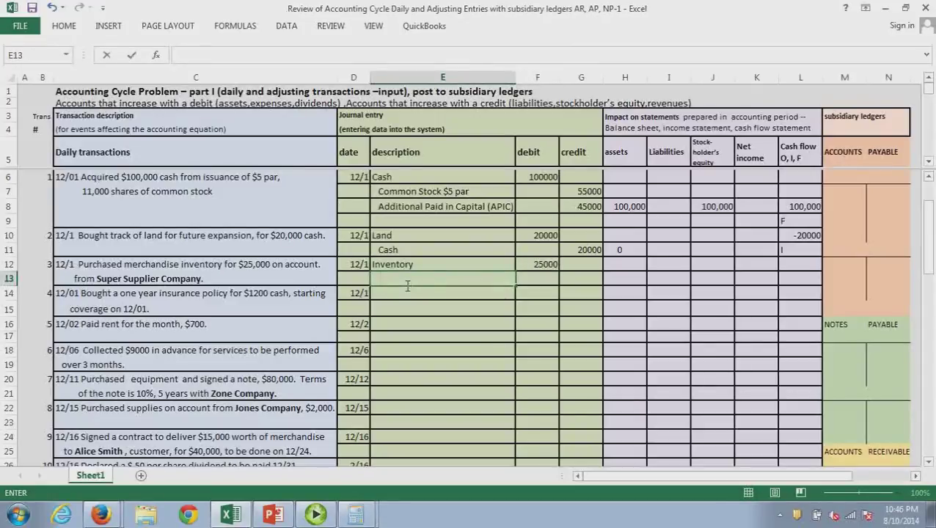
text(Accounts Payable)
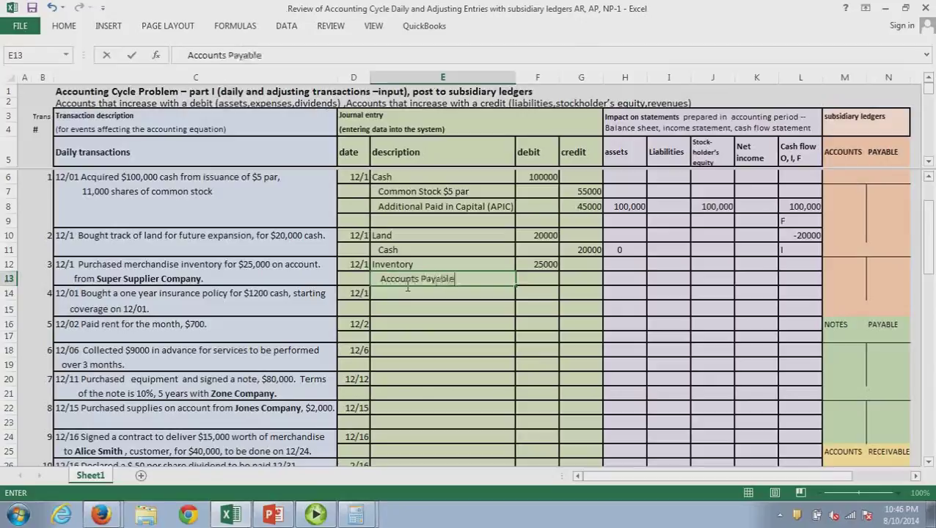
text( (AP))
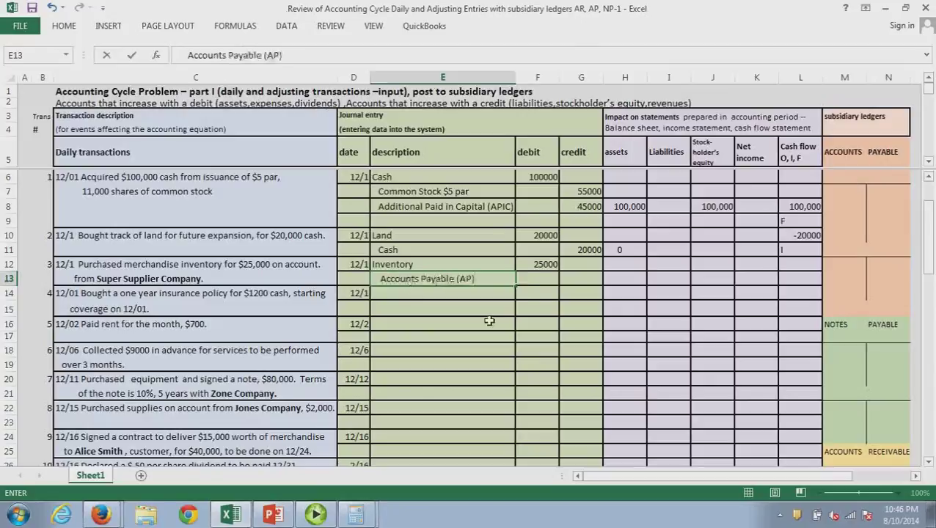
key(Return)
key(Return)
click(570, 283)
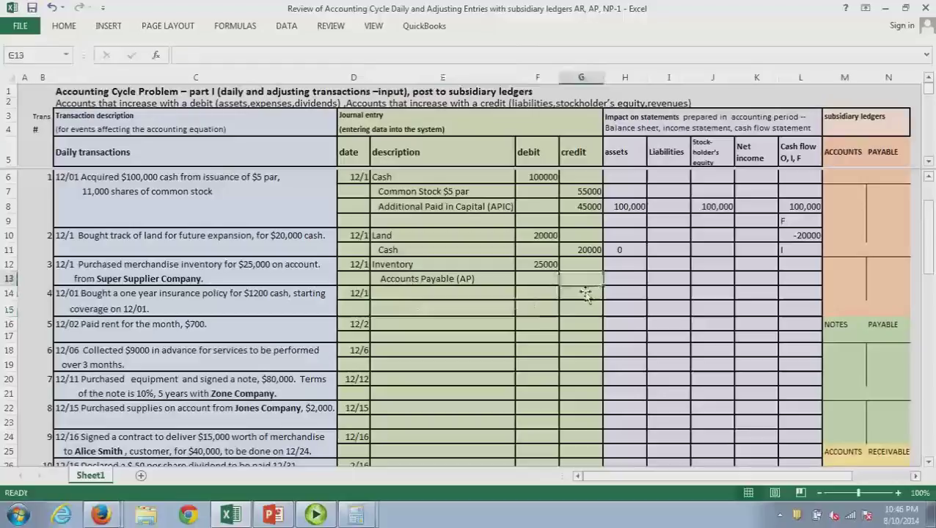
text(25000)
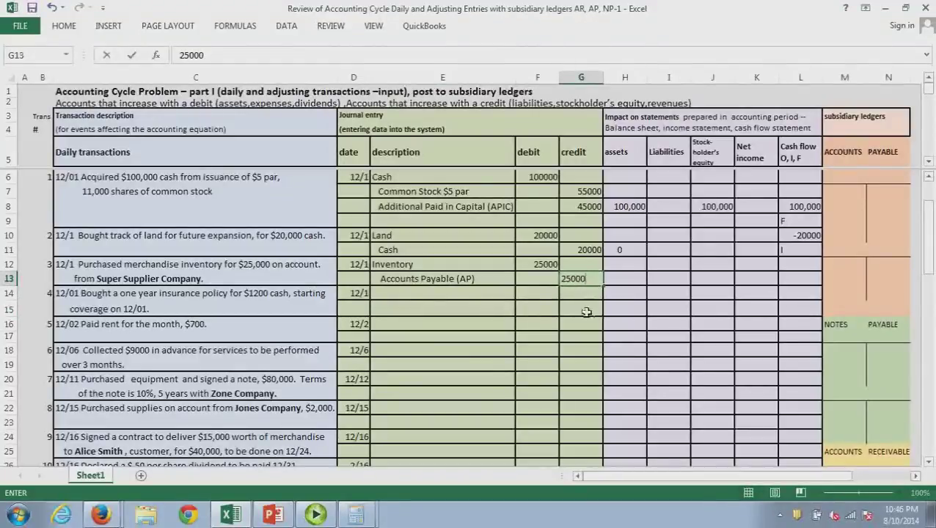
key(Return)
key(Return)
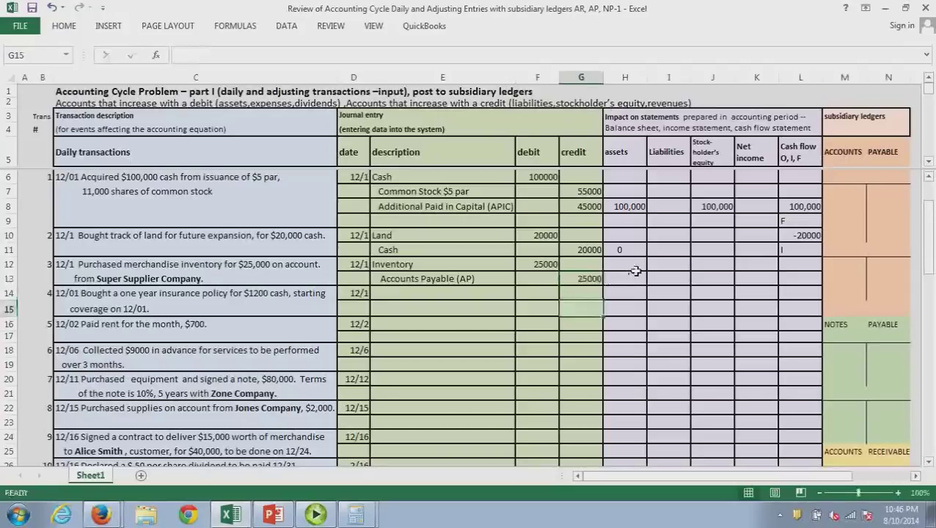
Enter 25000 in both the assets and liabilities impact cells for the inventory purchase
click(634, 269)
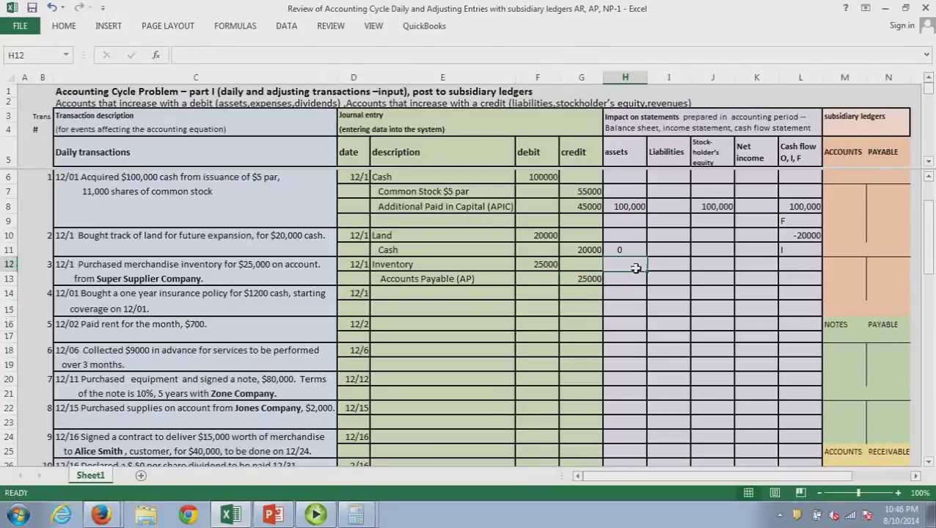
text(25000)
key(Return)
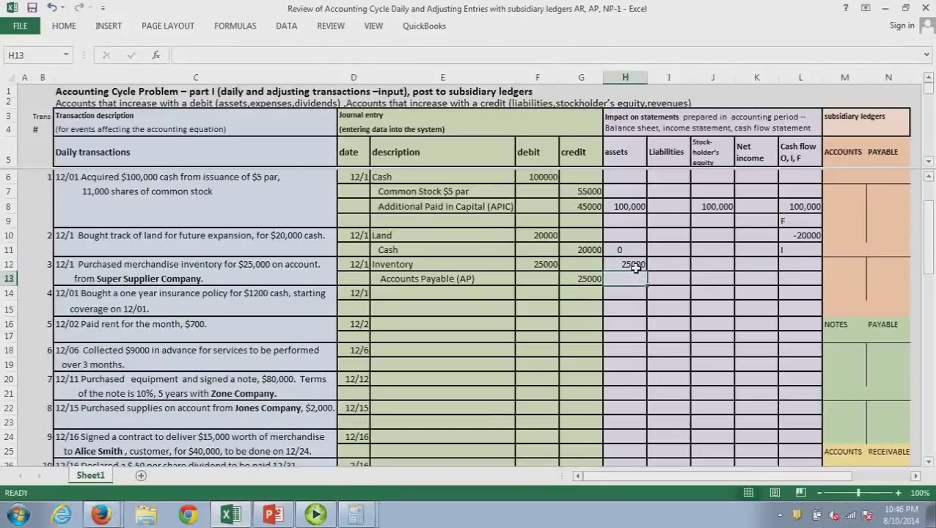
click(665, 267)
text(25000)
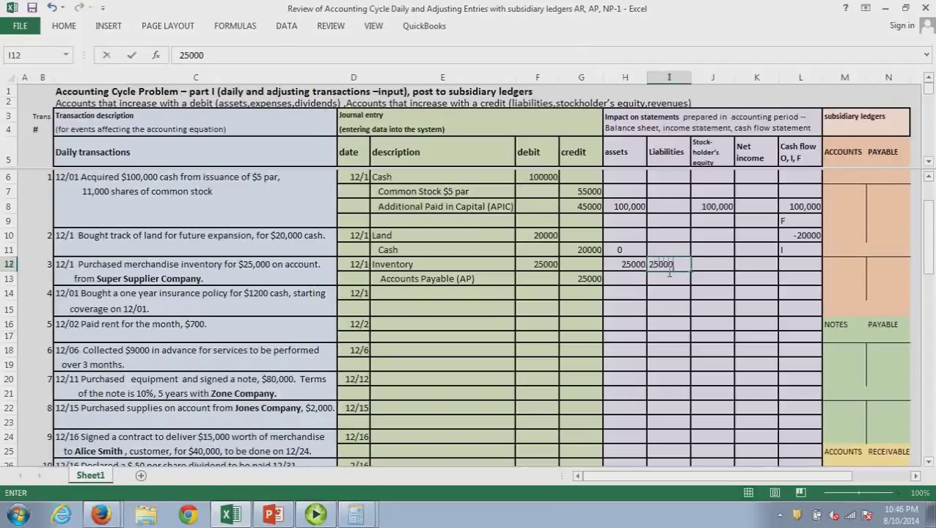
key(Return)
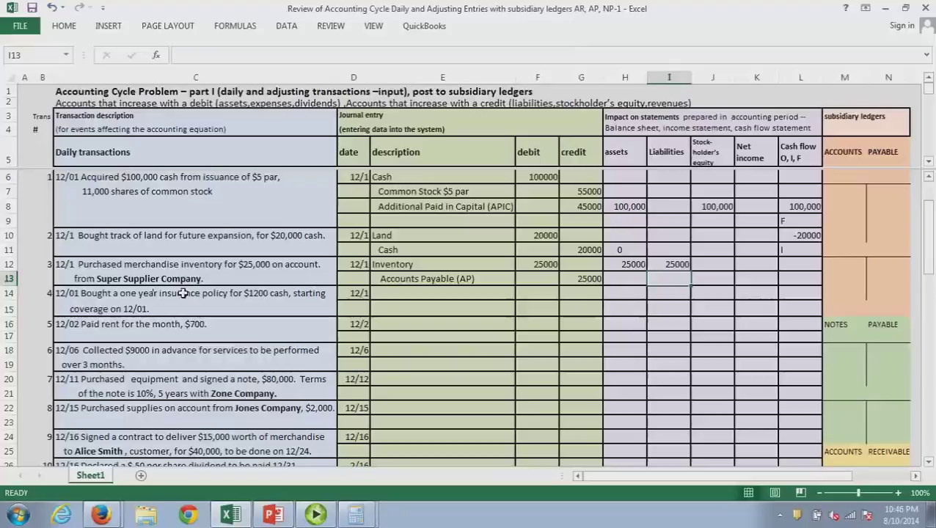
drag(931, 215, 933, 238)
Head the Accounts Payable ledger with Super Supplier Co. and post a 25000 credit beneath it
click(840, 183)
text(Supl)
key(BackSpace)
text(er)
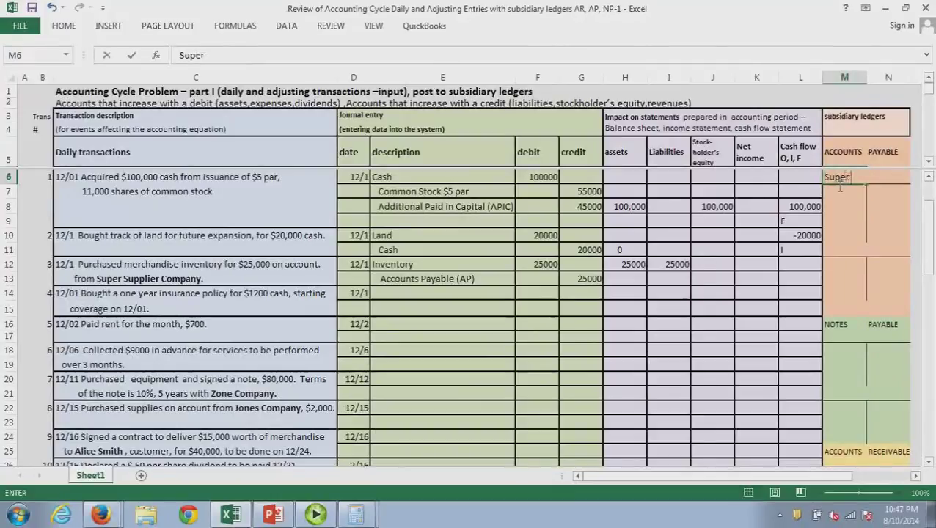
text( Supplier Co.)
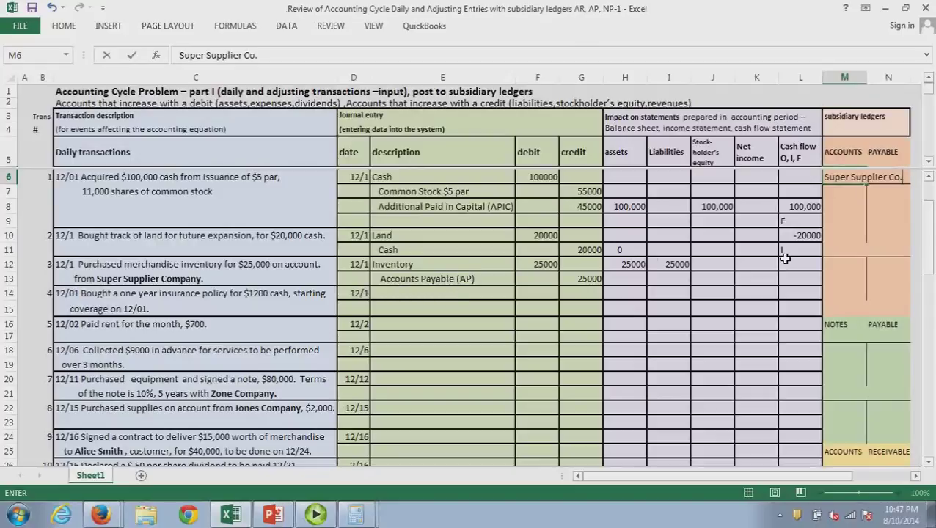
click(888, 192)
text(25000)
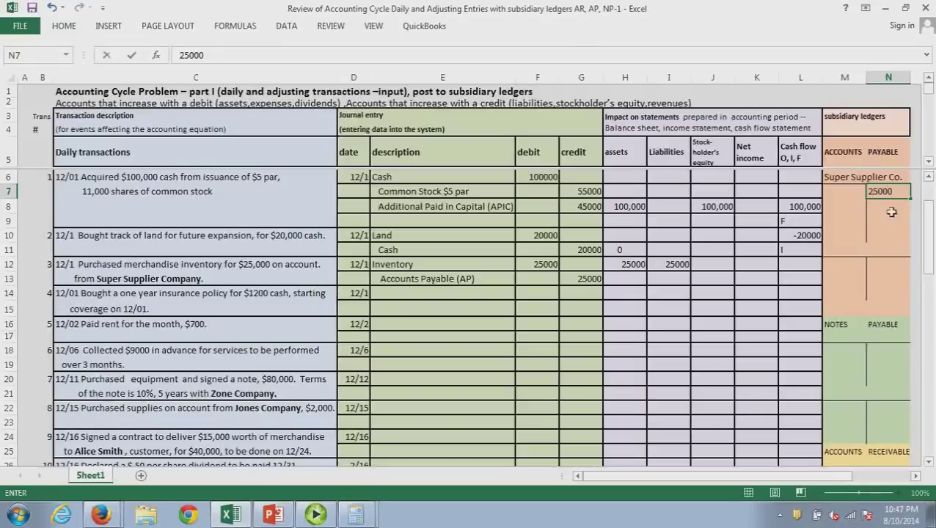
click(889, 212)
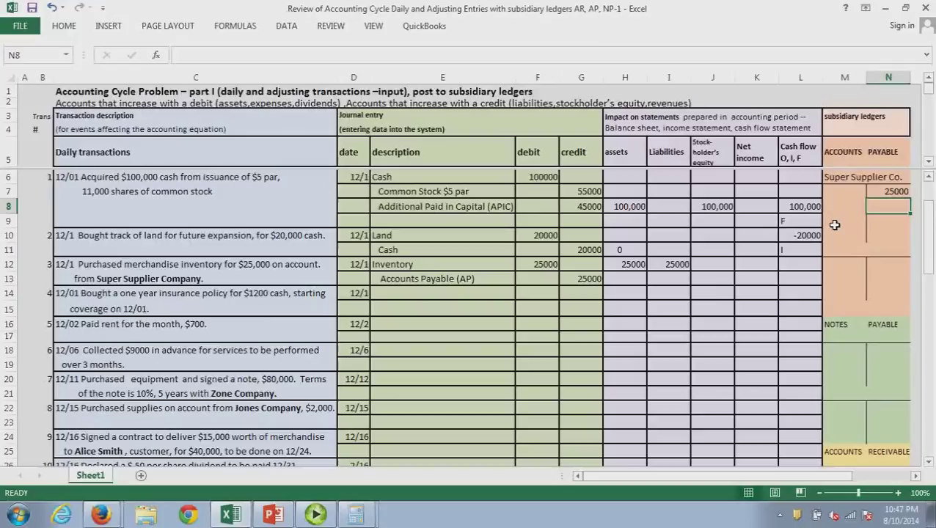
Journal Prepaid Insurance debit 1200 and cash credit 1200
click(416, 296)
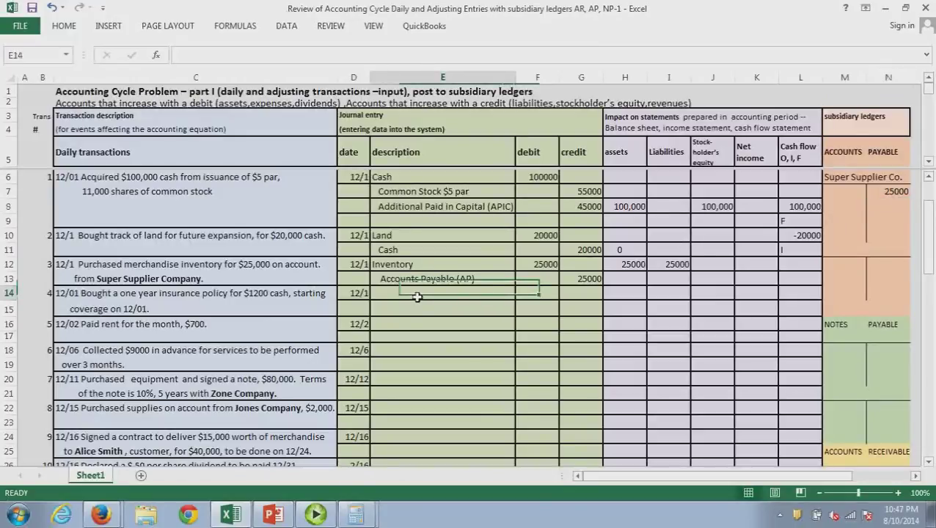
drag(416, 297, 416, 297)
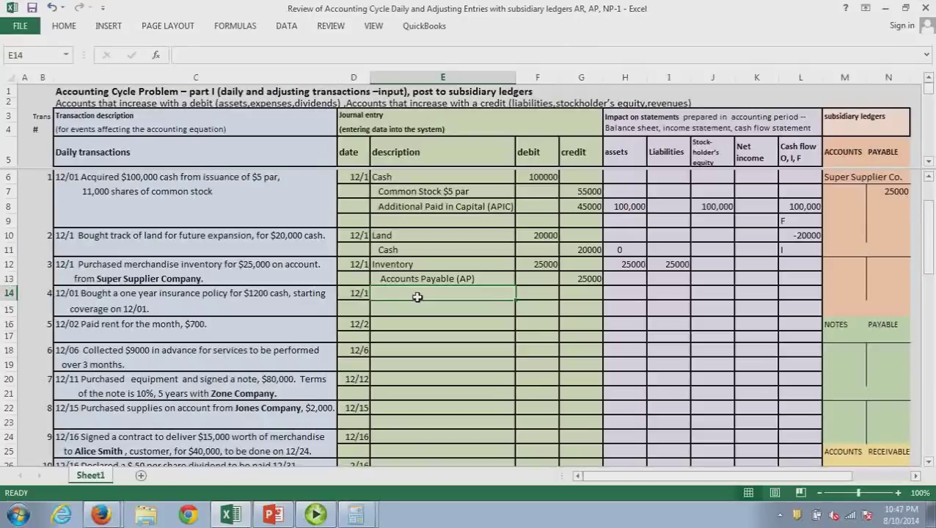
text(Pre)
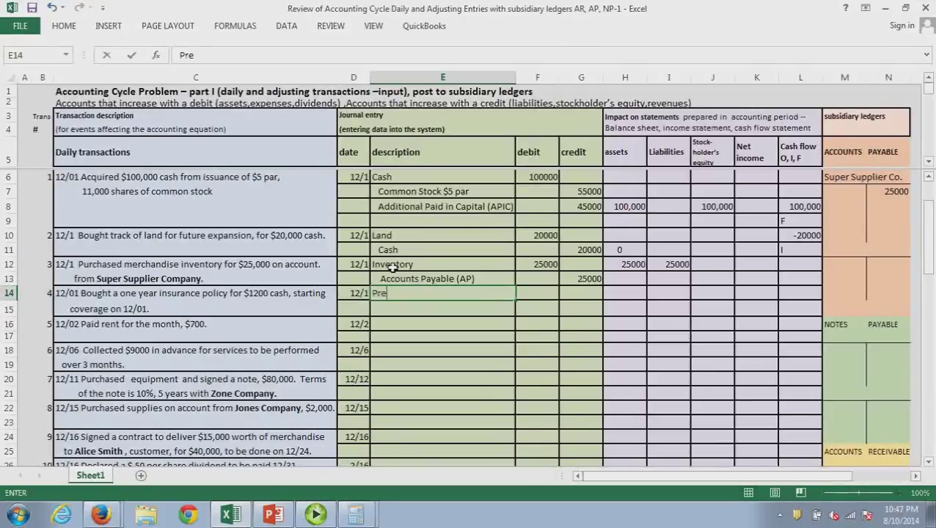
text(paid Insurance)
key(Tab)
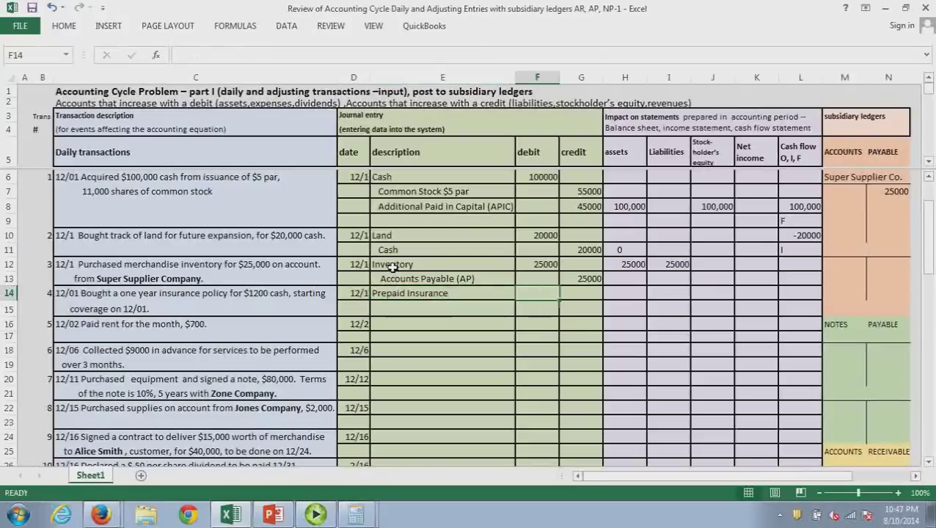
text(1200)
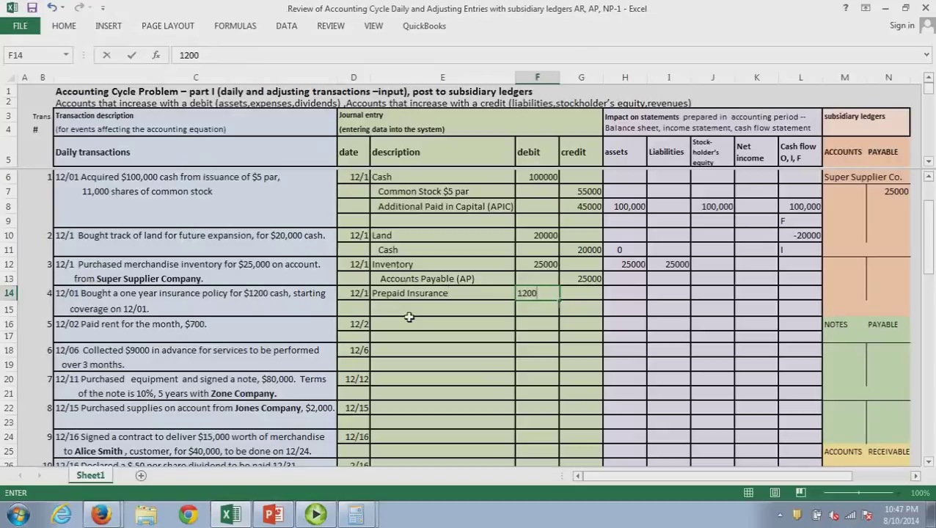
key(Return)
text(cash)
key(Tab)
key(Tab)
text(1200)
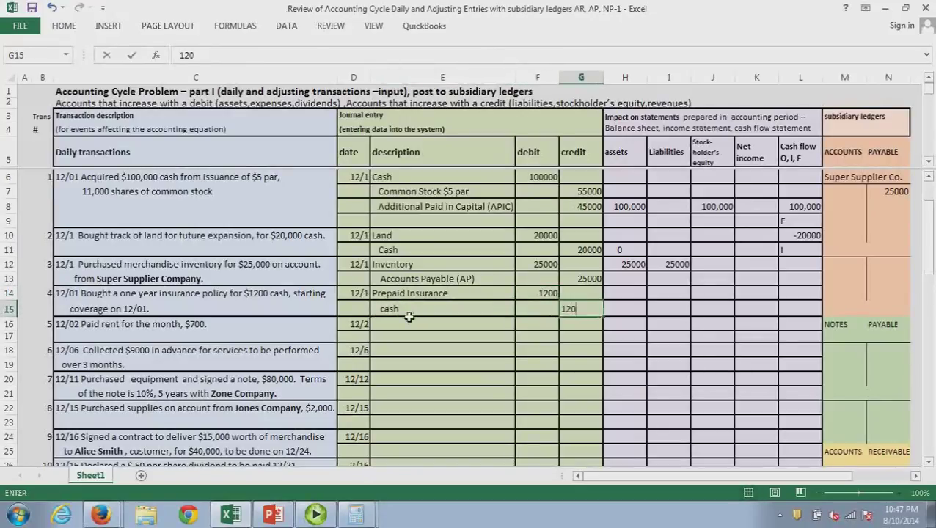
click(396, 397)
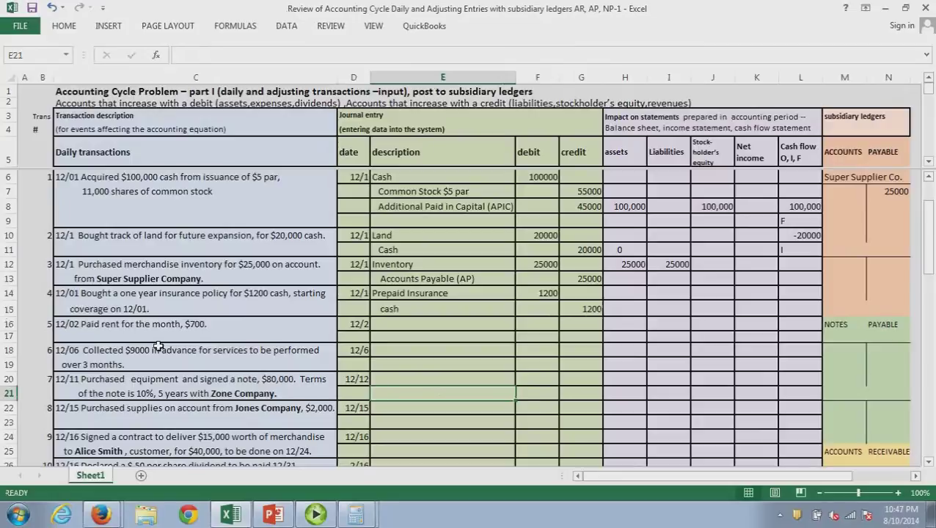
Show a net 0 assets impact (=-1200+1200) and a -1200 cash flow coded O
click(631, 293)
text(-2000)
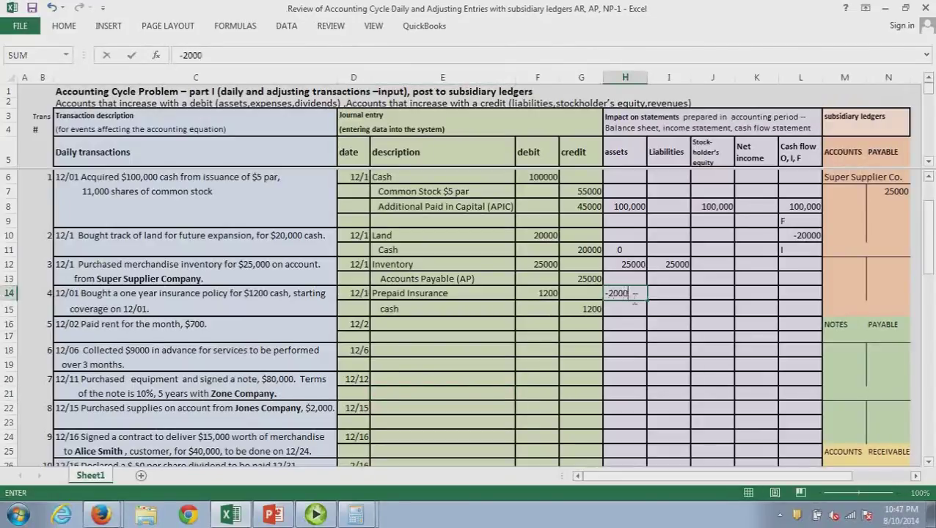
key(BackSpace)
key(BackSpace)
key(BackSpace)
key(BackSpace)
key(BackSpace)
text(-1200)
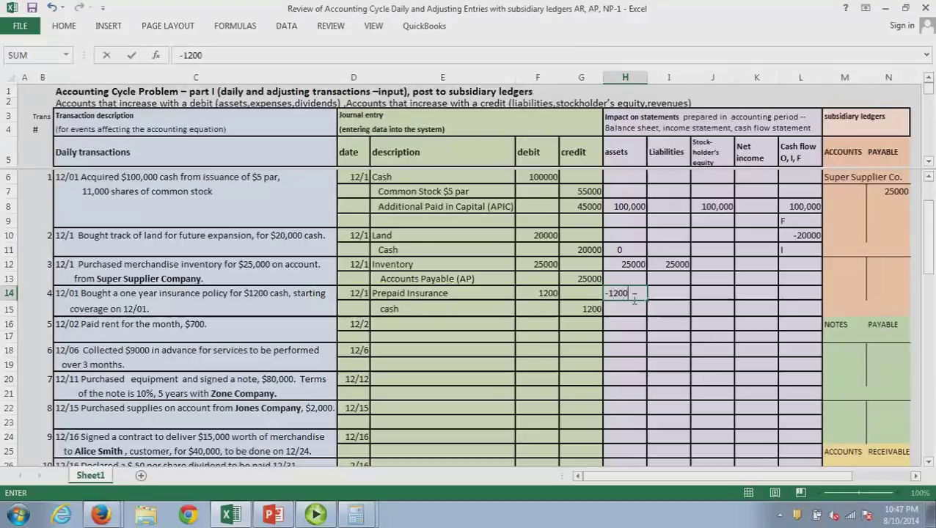
text(+120)
text(0)
key(Return)
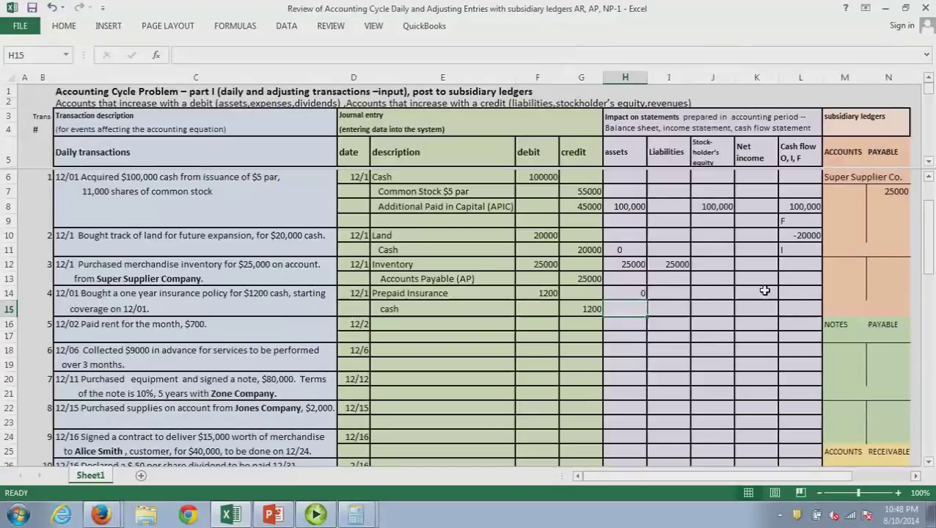
click(797, 297)
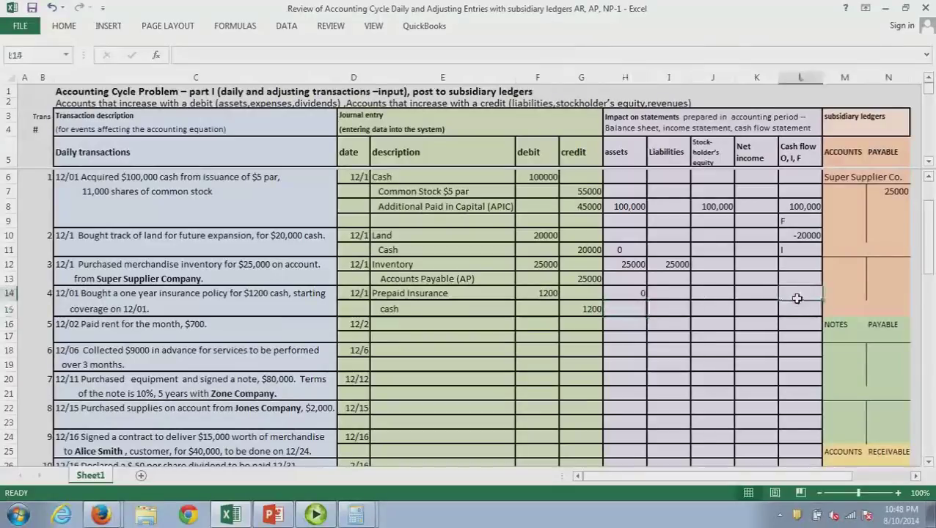
text(-)
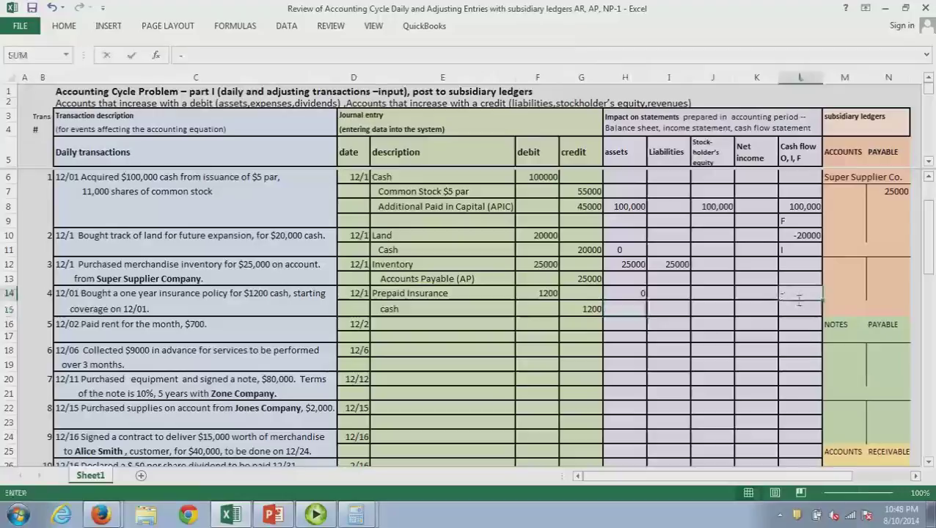
text(1200)
key(Return)
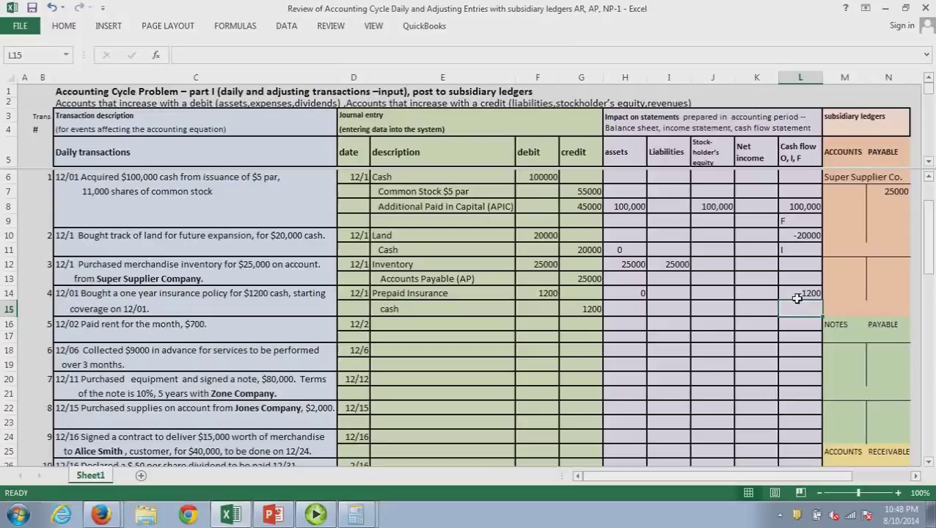
text(O)
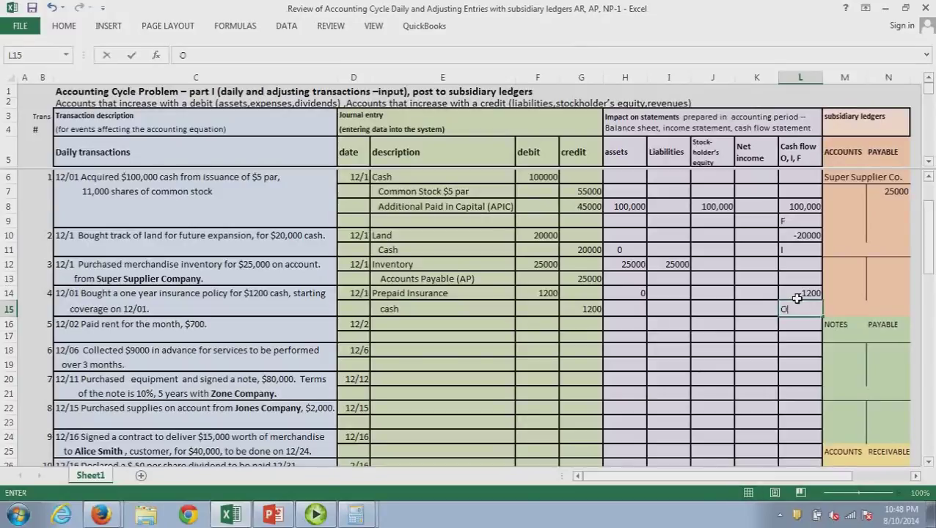
key(Return)
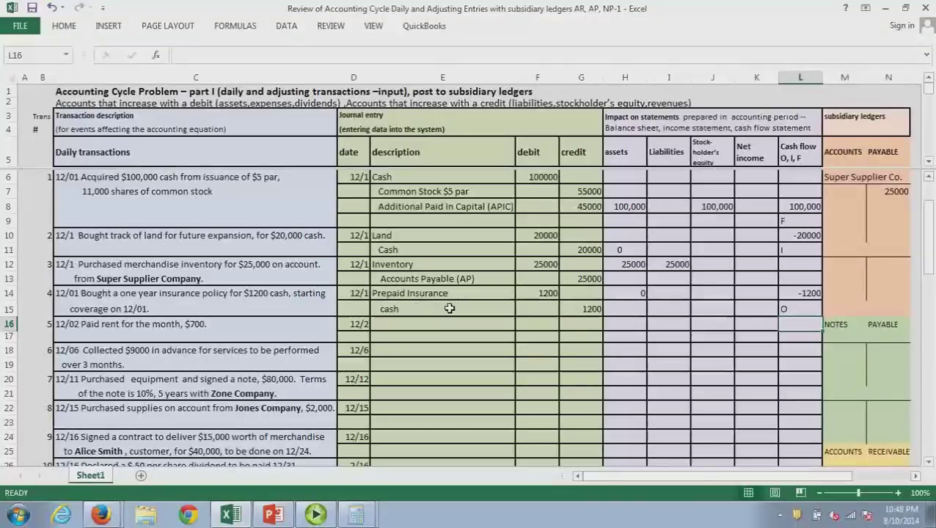
Journal the rent as Rent expense debit 700 and Cash credit 700
click(404, 334)
text(Rent expense)
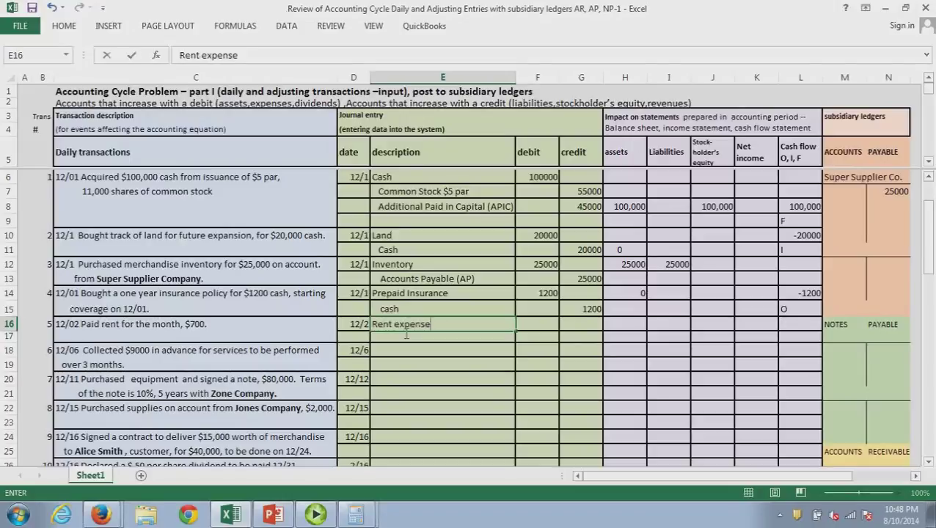
key(Tab)
text(700)
key(Return)
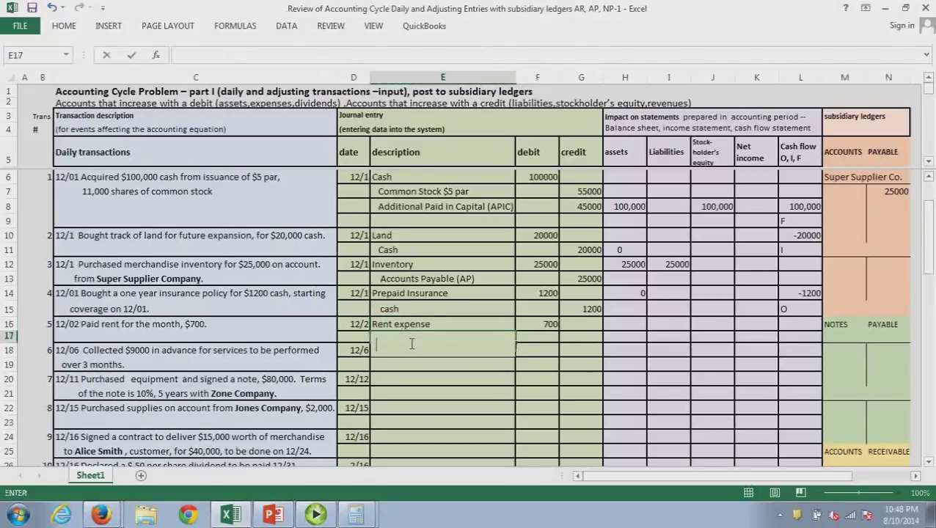
text(Cash)
click(577, 343)
text(700)
click(597, 396)
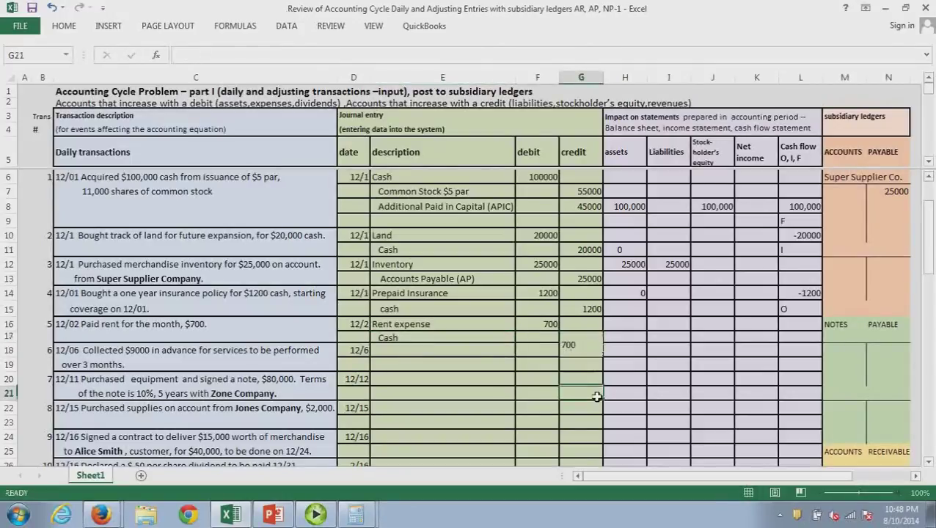
Enter -700 as the rent's assets, stockholders' equity and net income impact
click(636, 328)
text(-700)
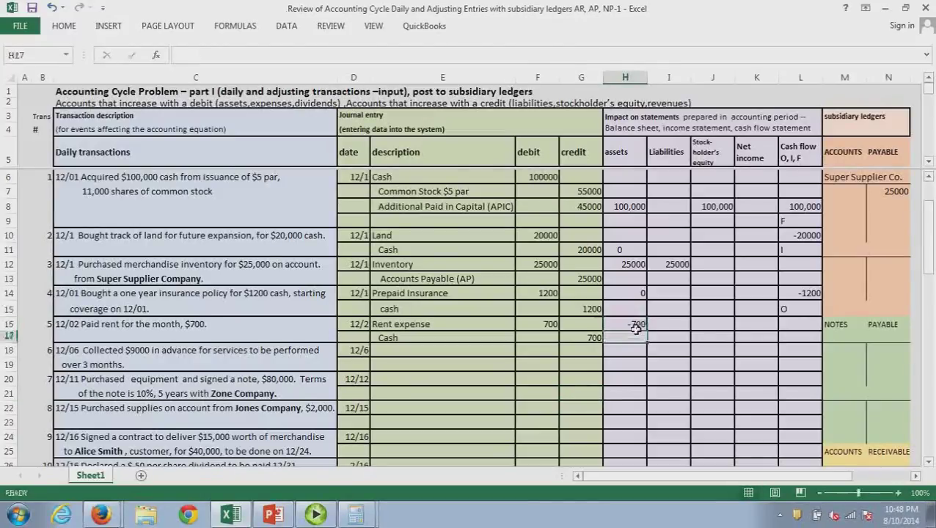
click(714, 328)
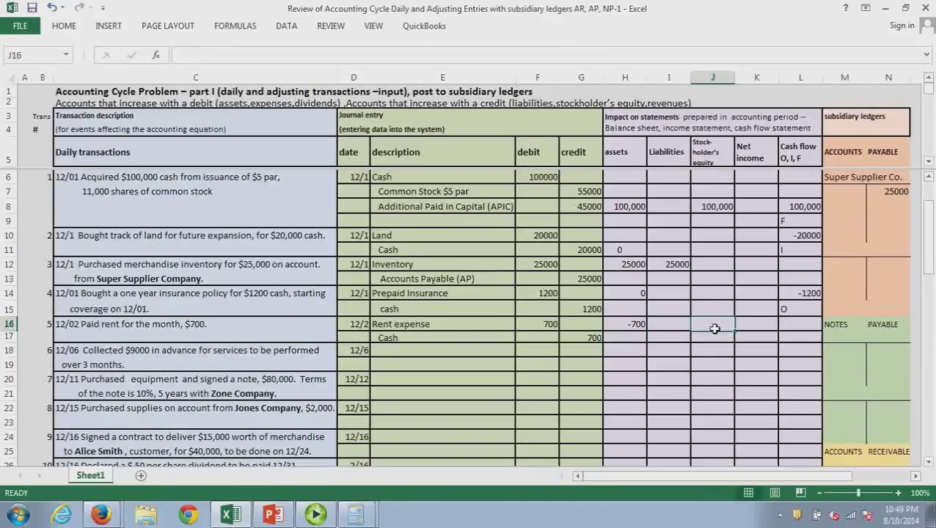
text(-700)
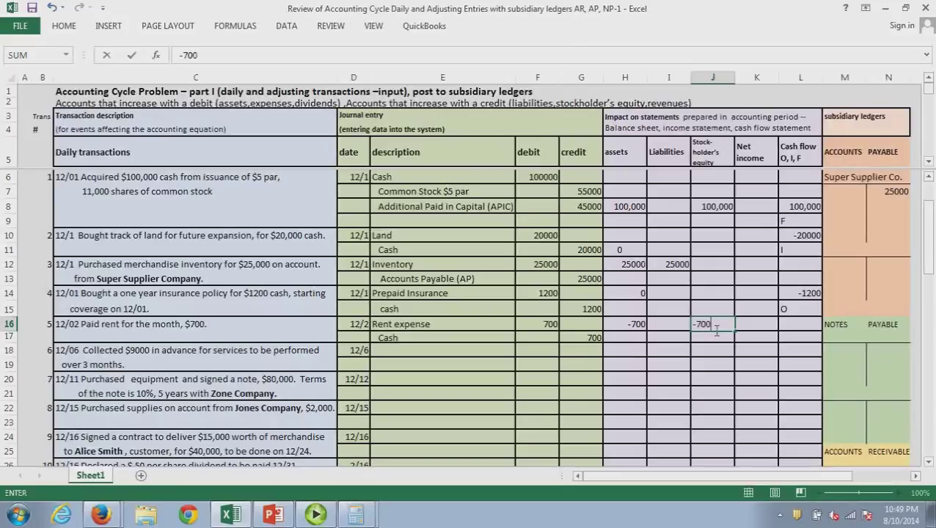
key(Return)
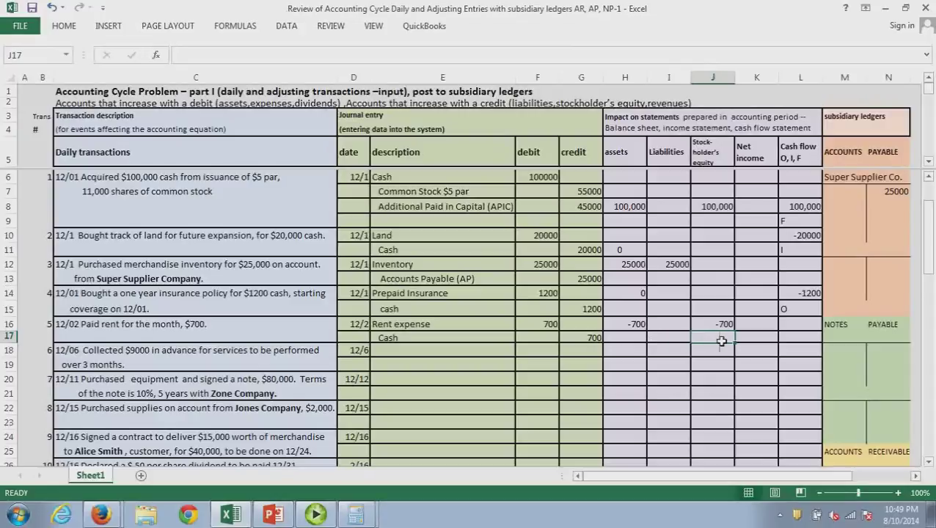
click(758, 330)
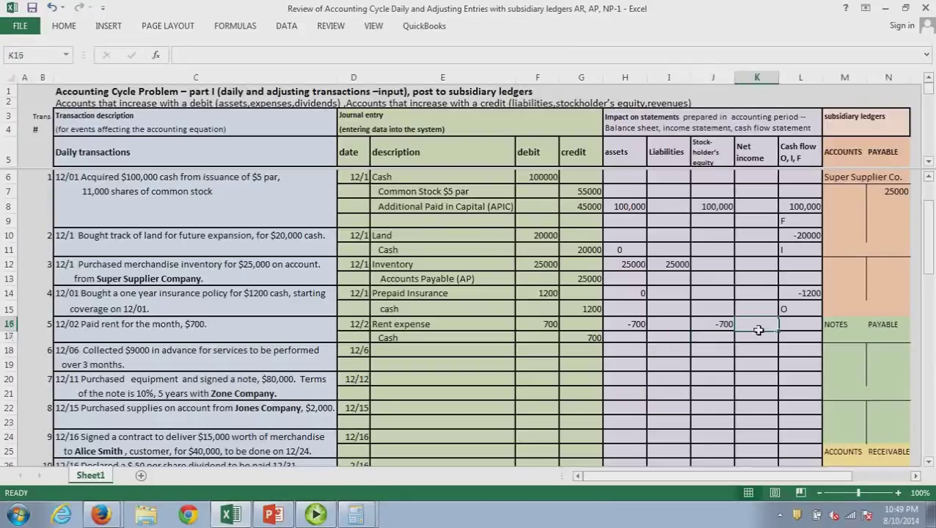
text(-7)
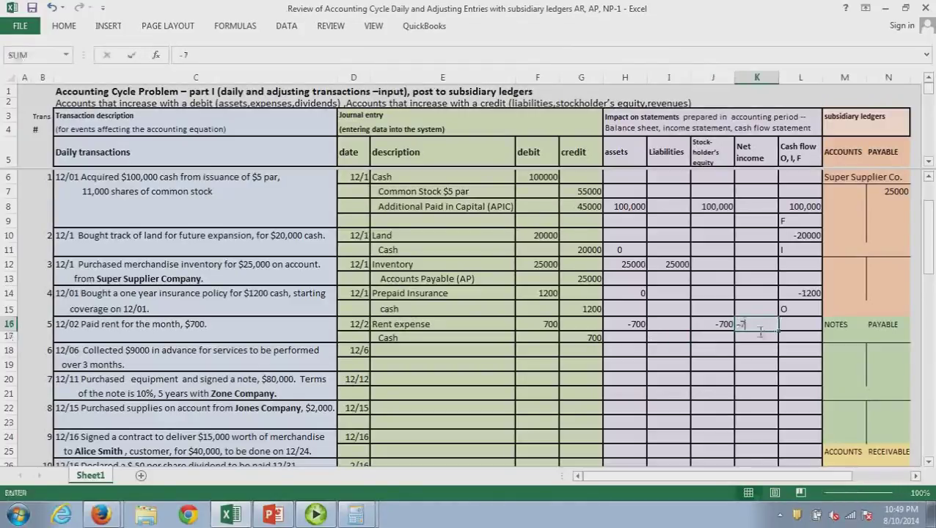
text(00)
key(Return)
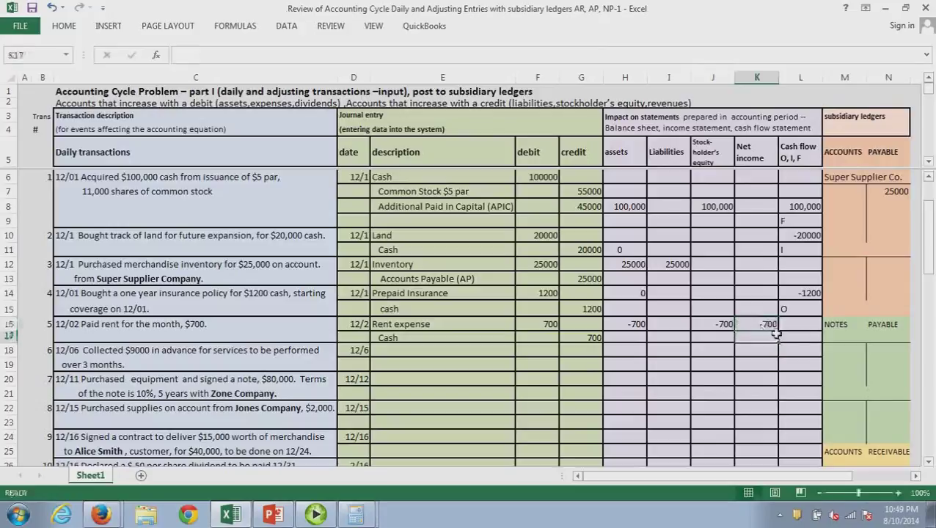
Enter a -700 cash flow for the rent coded O
click(802, 334)
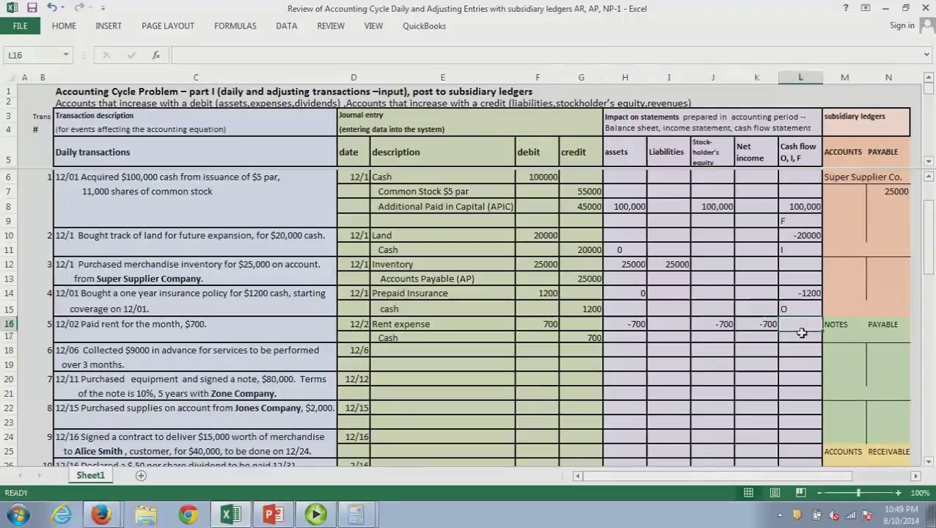
text(-700)
key(Return)
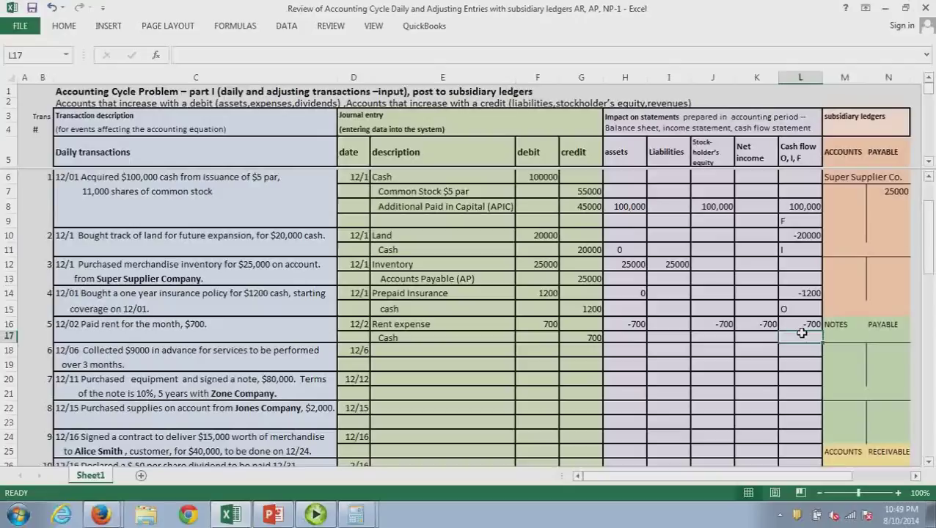
text(O)
key(Return)
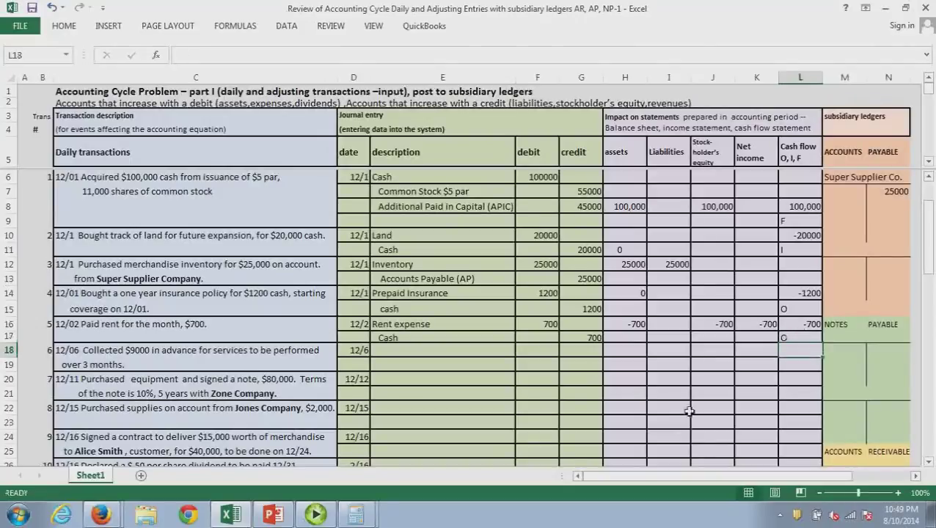
click(405, 355)
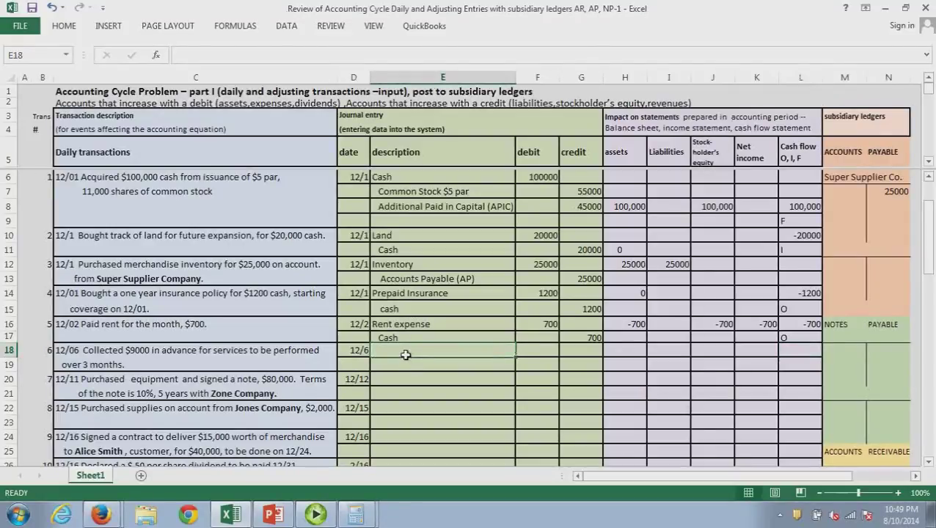
Journal Cash debit 9000 and Unearned Revenue credit 9000 for the 12/06 advance
text(Cash)
key(Tab)
text(9000)
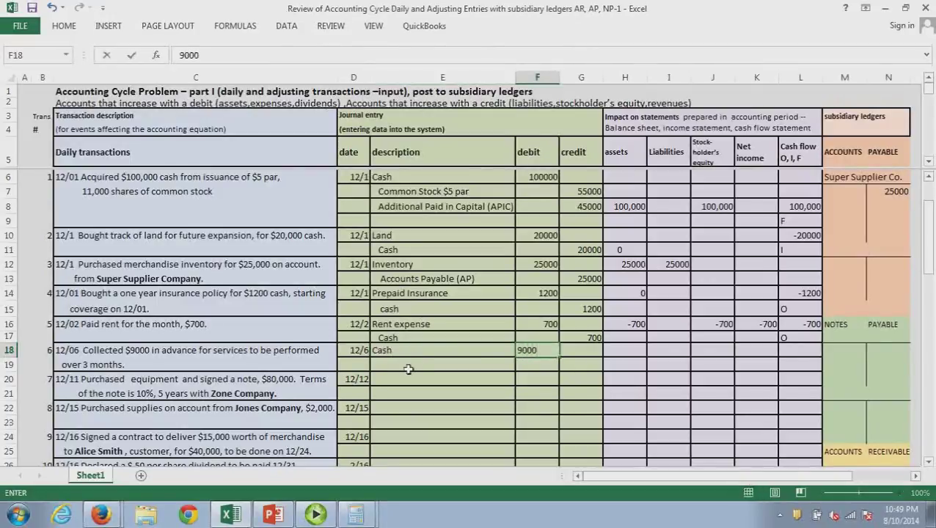
click(409, 369)
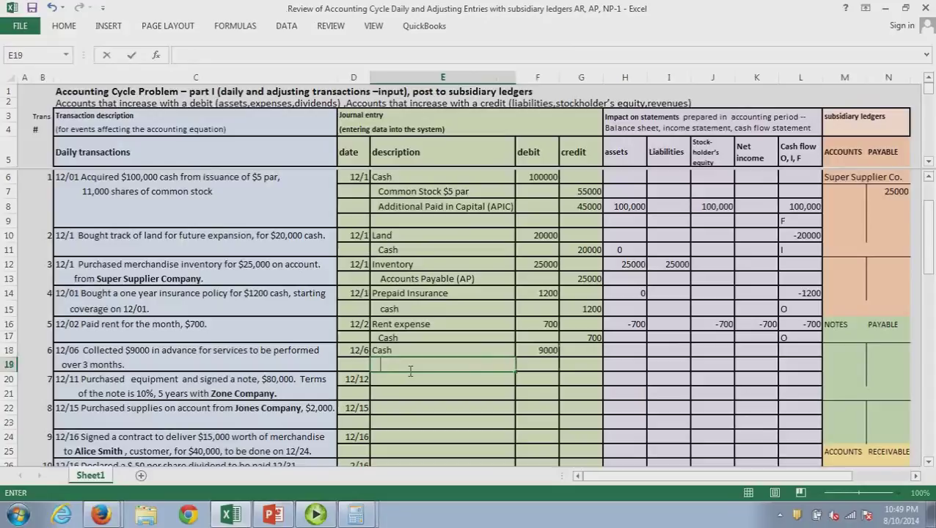
text(Unearned Revenue)
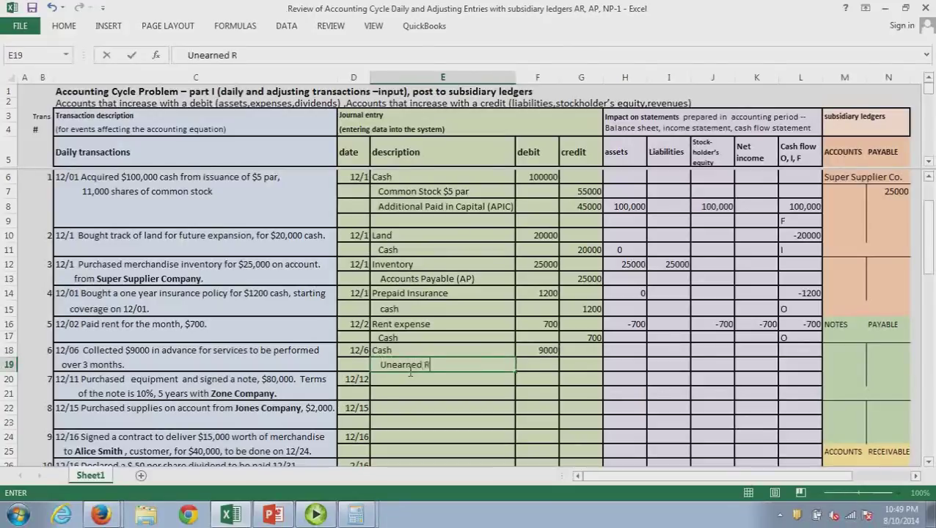
key(Tab)
key(Tab)
text(9000)
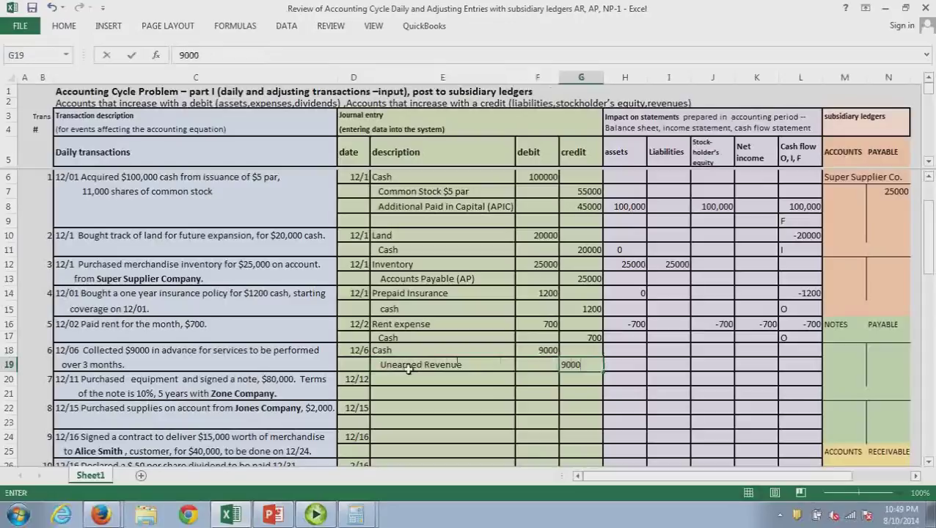
Enter 9000 as the assets, liabilities and cash flow impact, coding the cash flow O
click(638, 357)
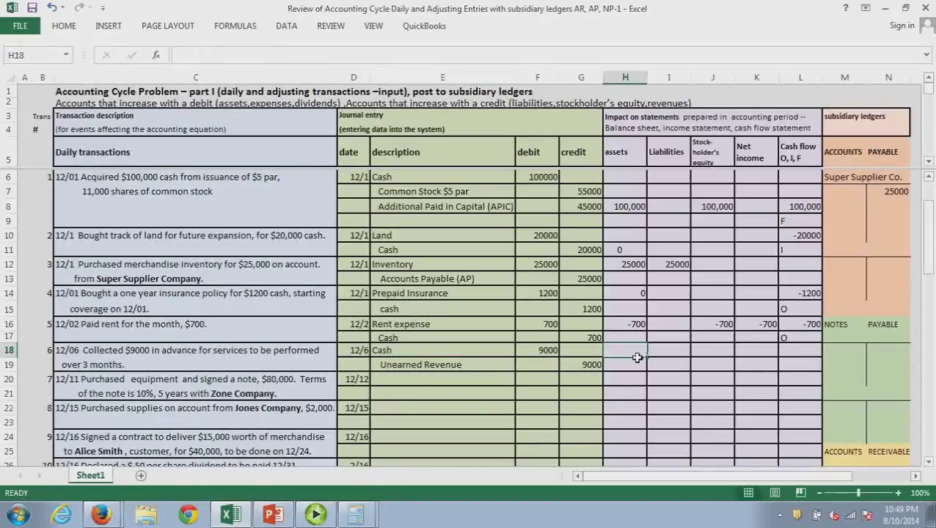
text(9000)
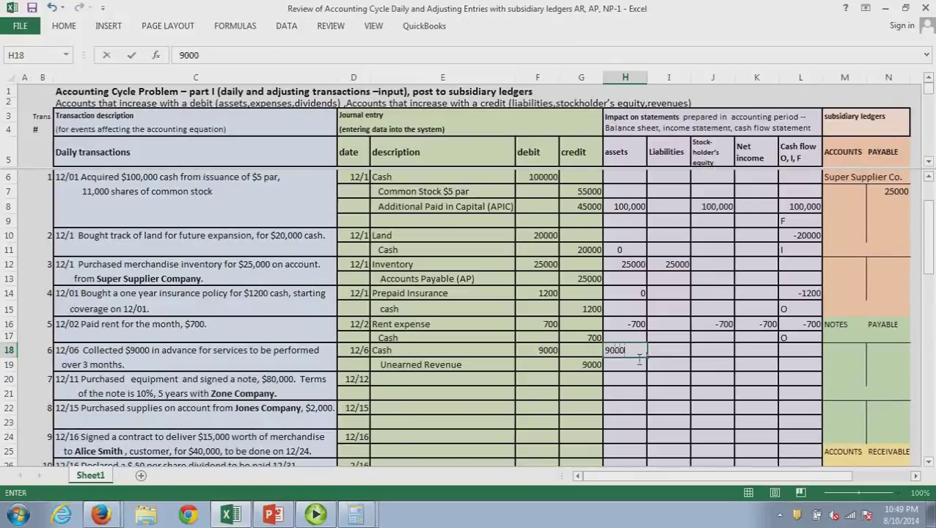
click(689, 356)
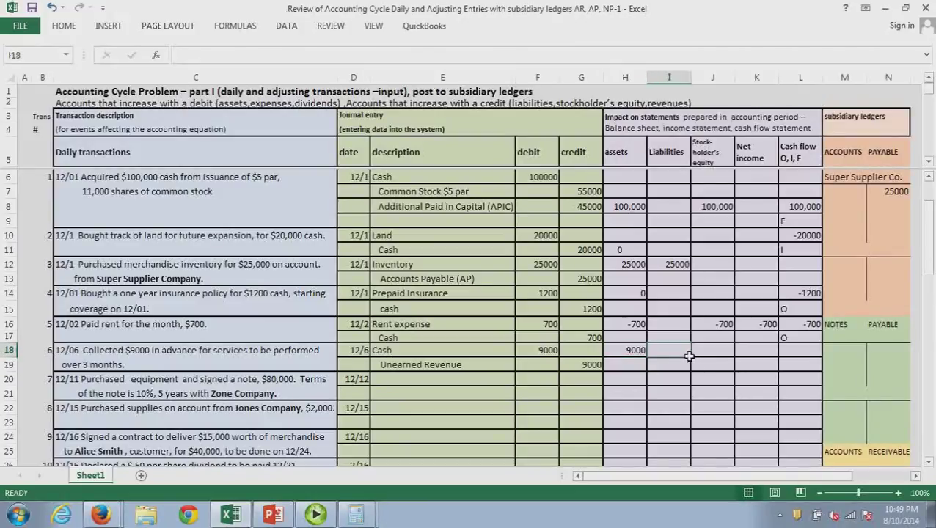
text(9000)
key(Return)
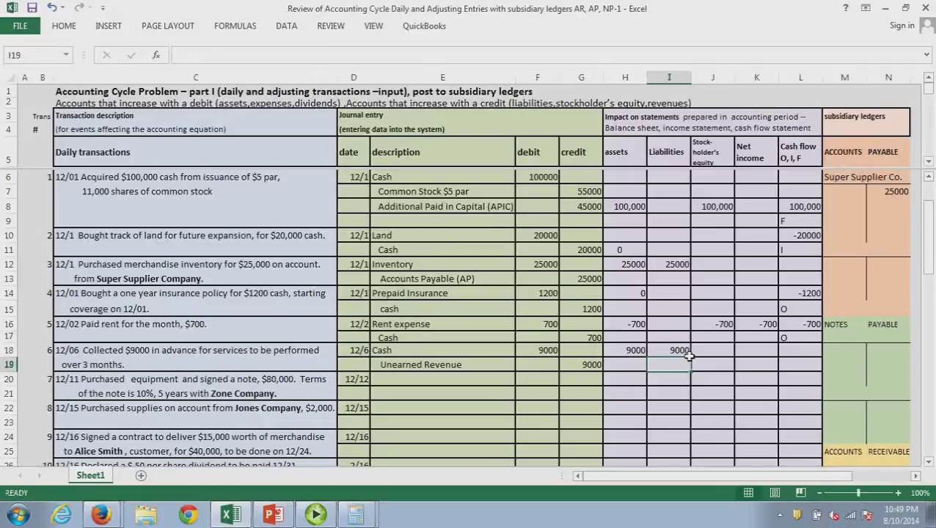
drag(693, 353, 759, 358)
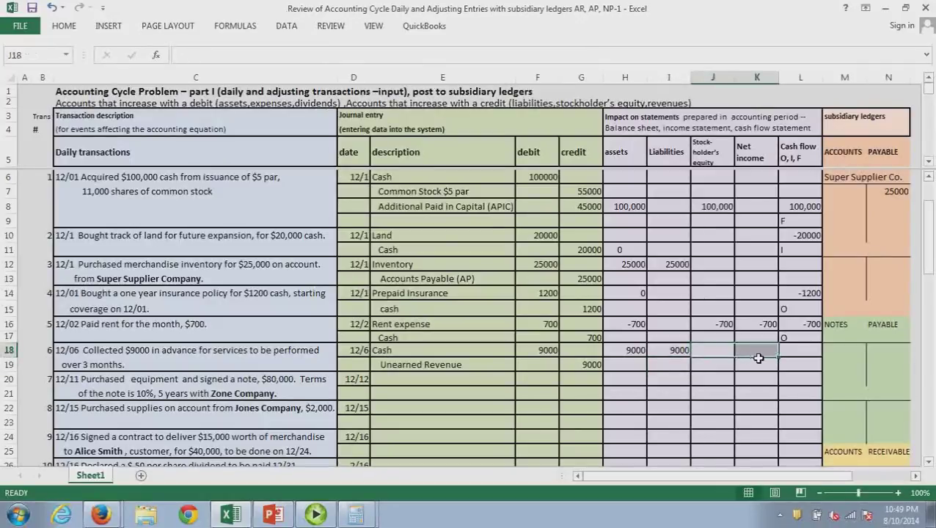
click(796, 355)
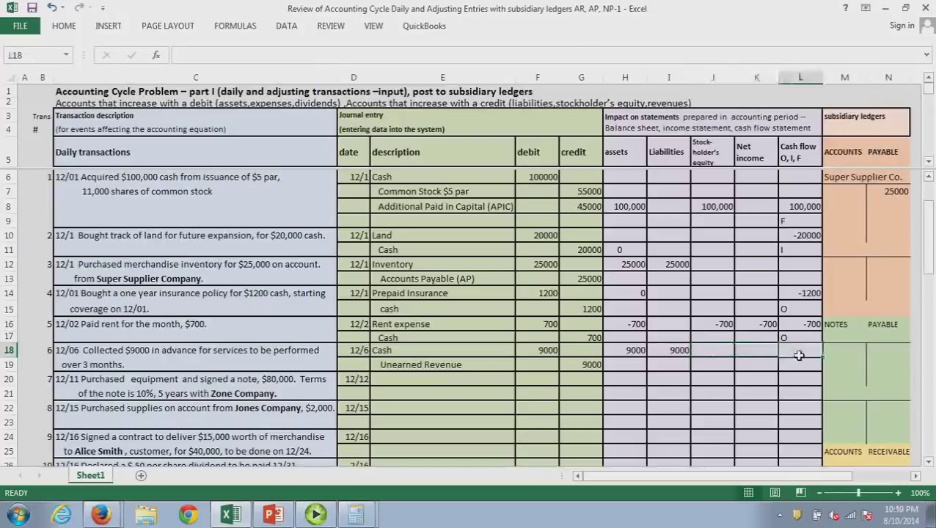
text(9000)
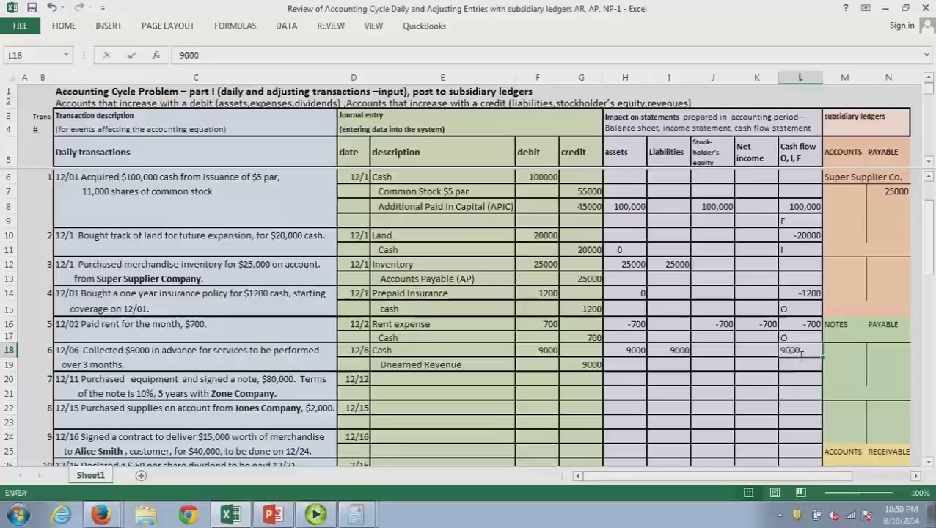
key(Return)
text(O)
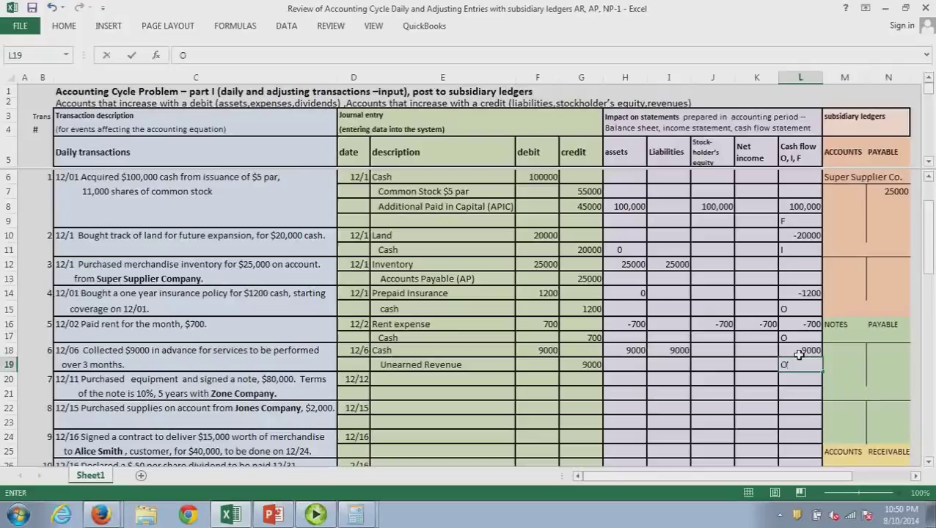
key(Return)
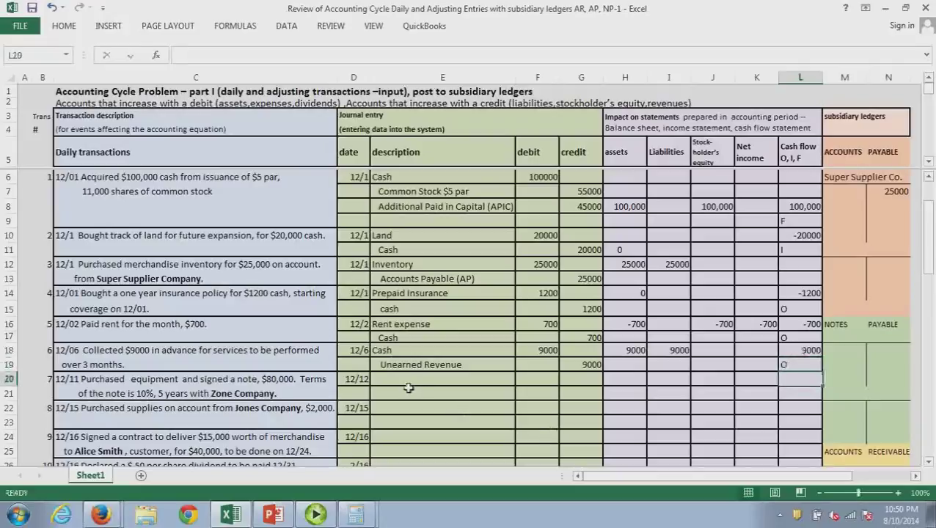
Journalize the 12/11 entry: debit Equipment 80000 and credit Notes Payable 80000
click(409, 384)
text(Equipment)
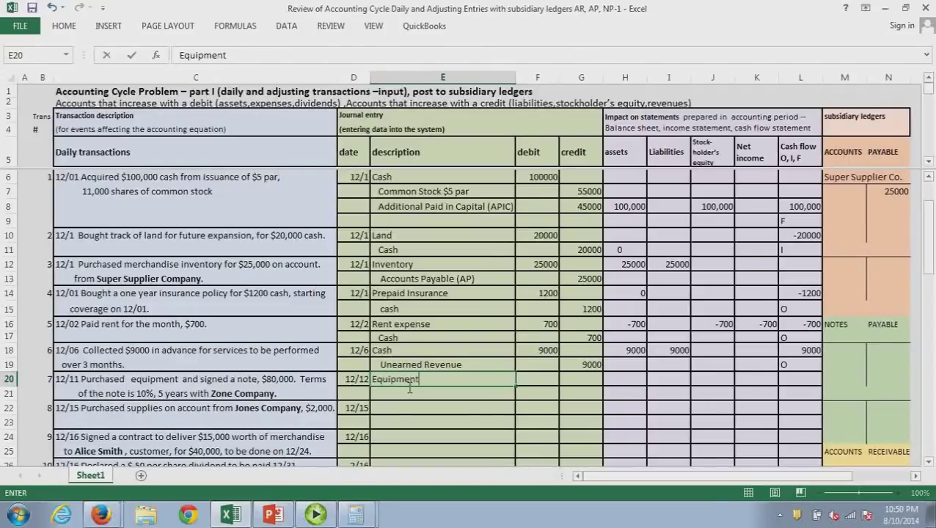
key(Tab)
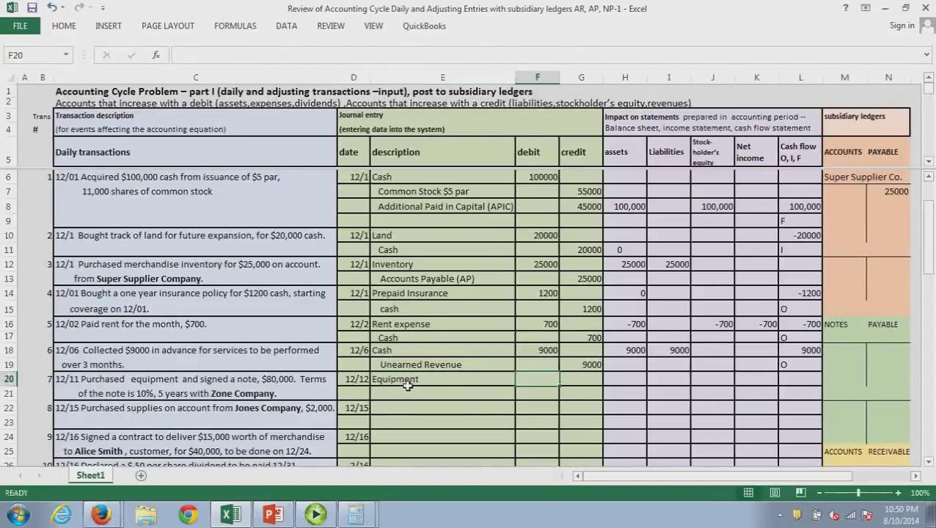
text(80000)
click(409, 397)
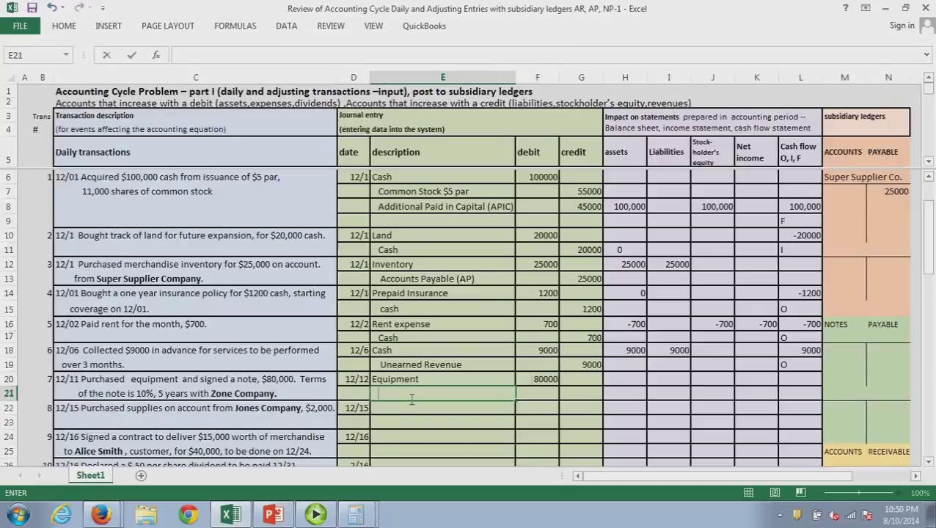
text(Notes Payable)
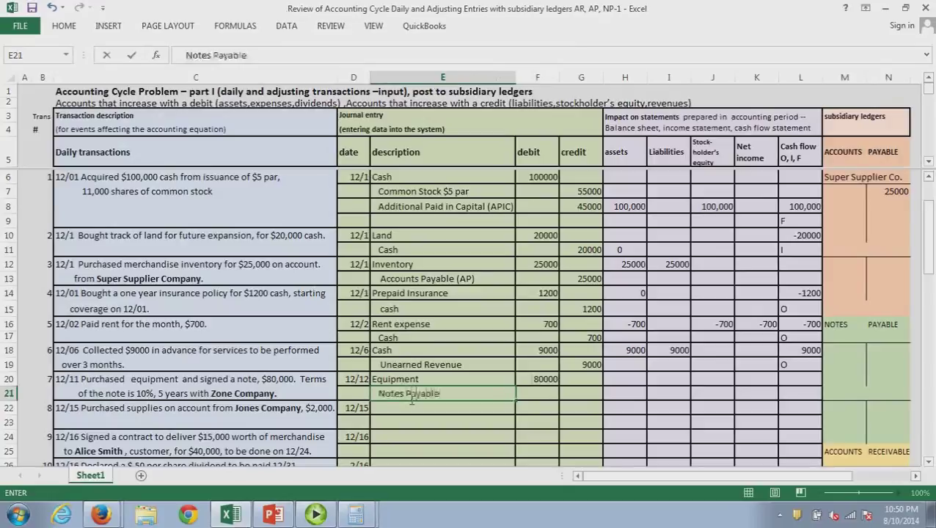
key(Tab)
key(Tab)
text(80000)
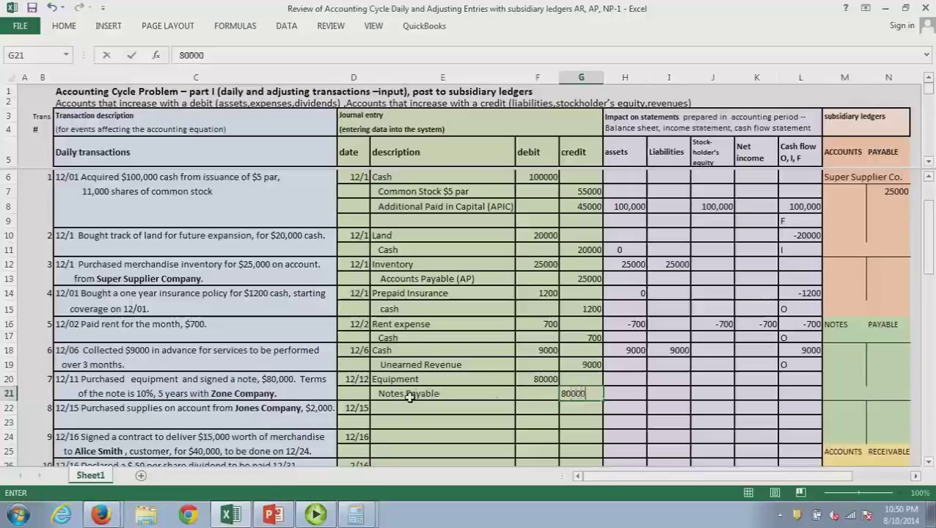
key(Return)
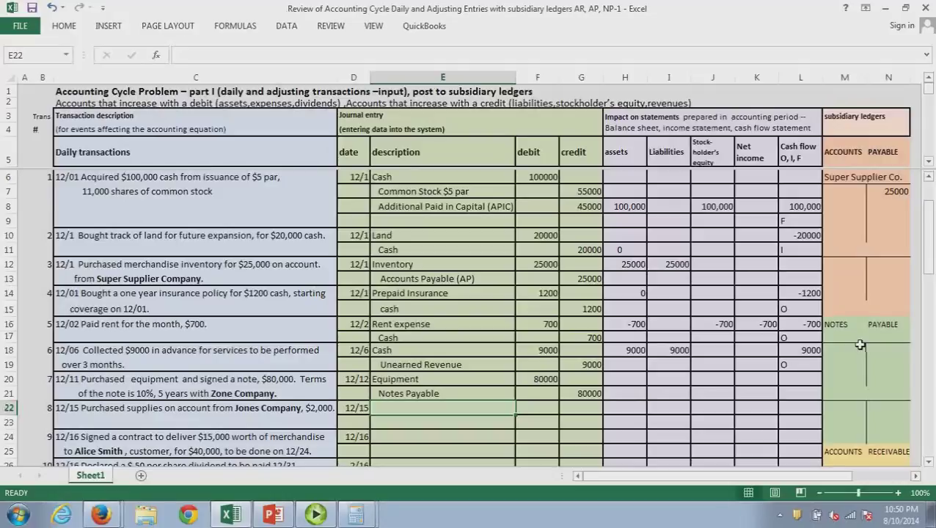
Add a Zone company account to the notes payable ledger with 80000 on the credit side
click(859, 342)
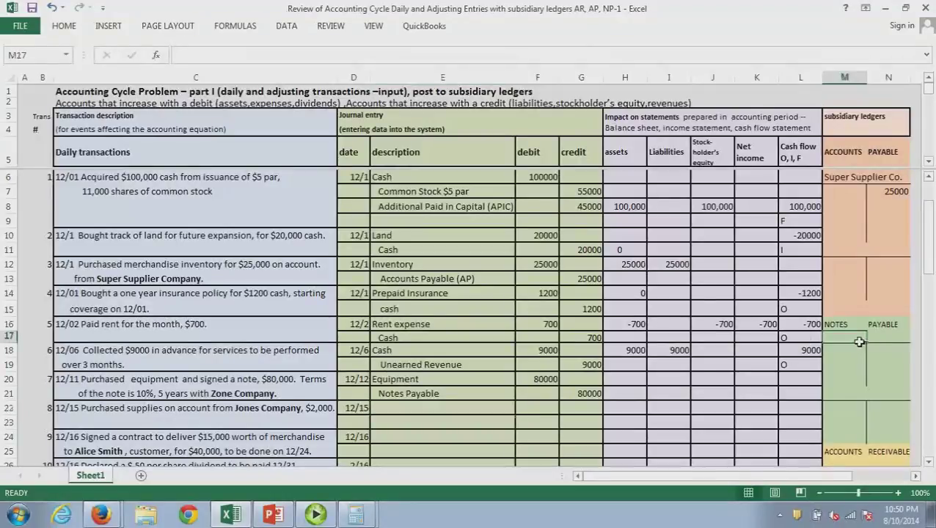
text(Zone compan)
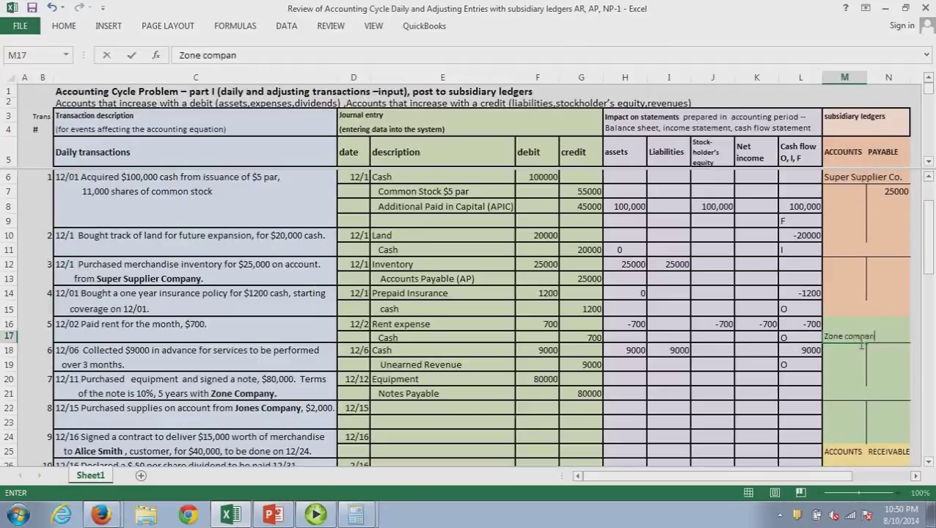
text(y)
click(882, 355)
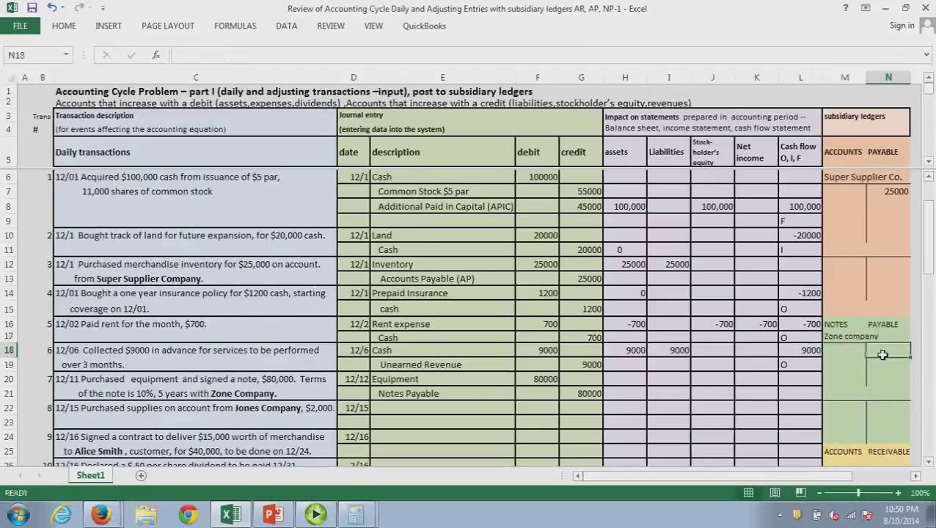
text(80)
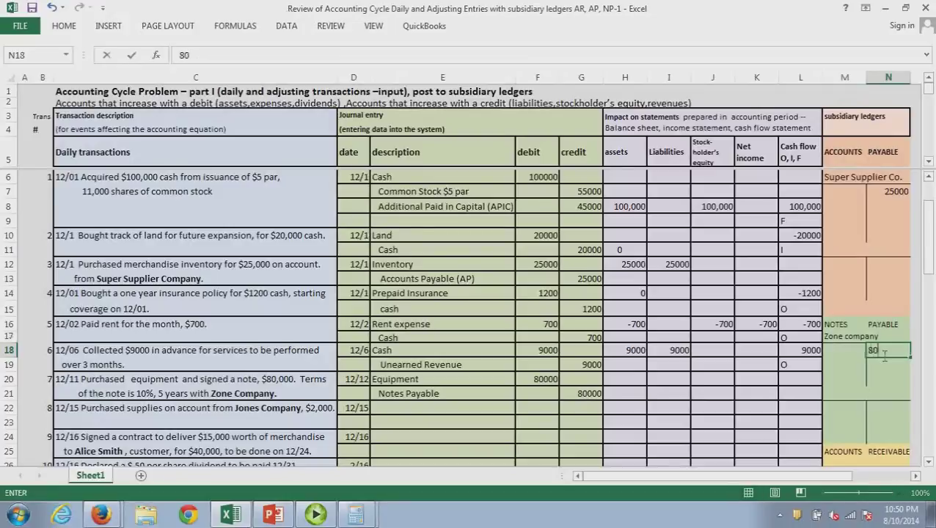
text(000)
key(Return)
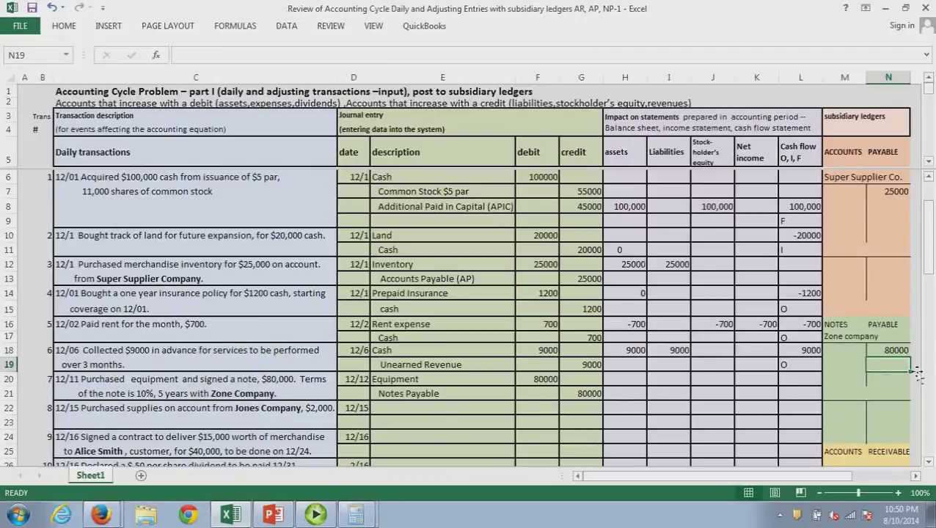
scroll(902, 352, down, 2)
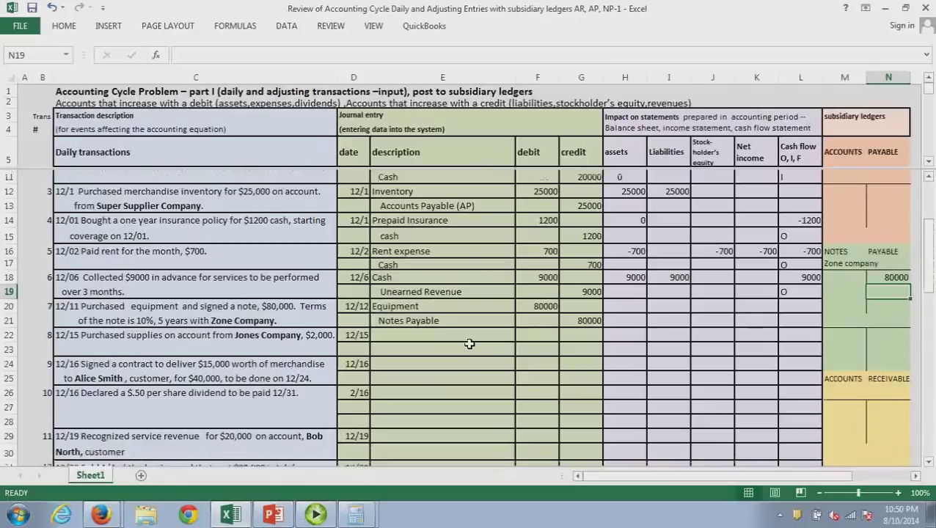
Journalize the 12/15 purchase: debit supplies 2000 and credit AP 2000
click(425, 338)
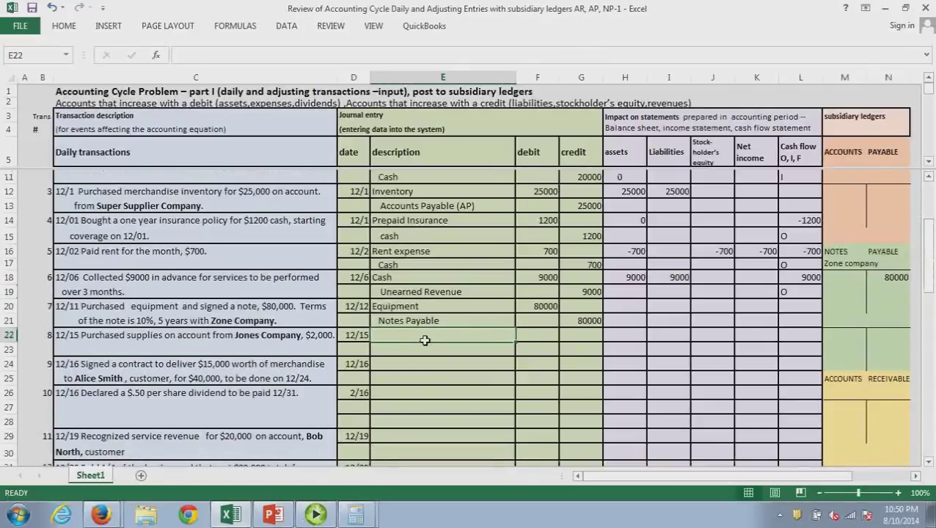
text(s)
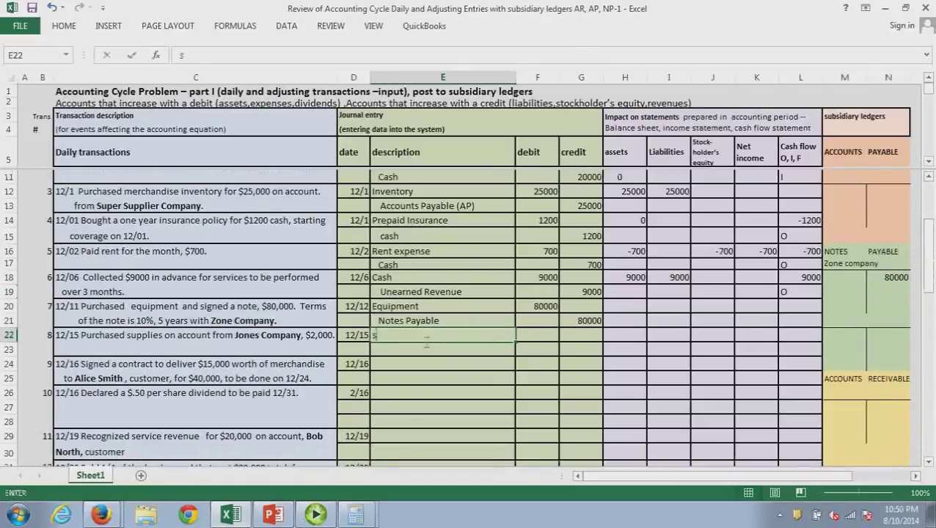
text(upplies)
key(Tab)
text(2000)
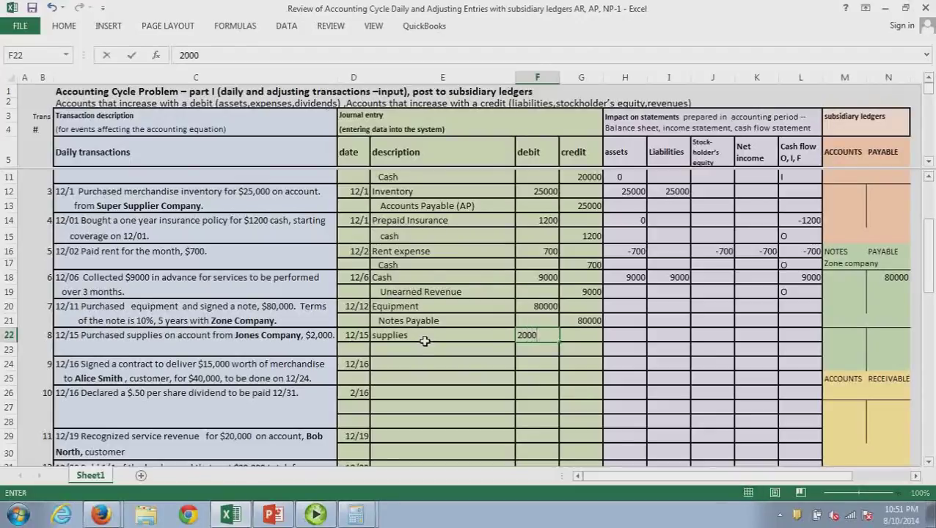
click(425, 353)
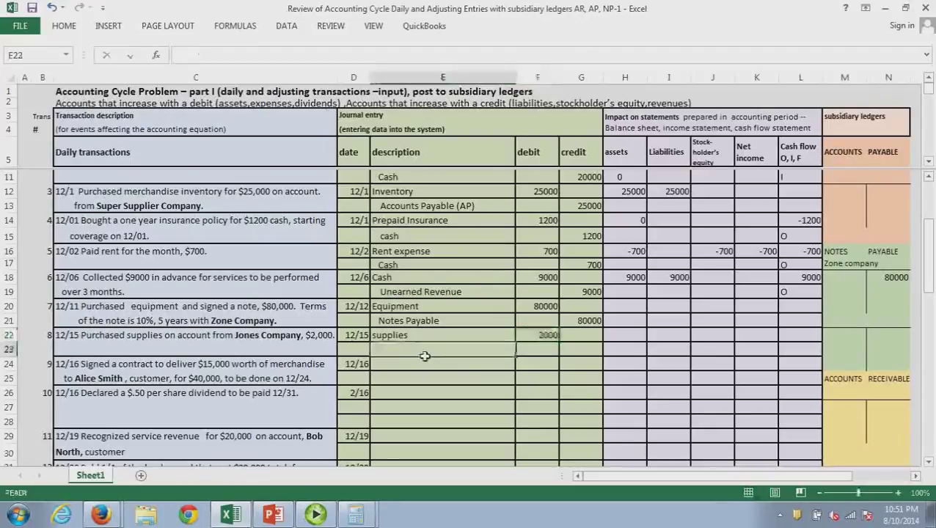
text(AP)
key(Tab)
key(Tab)
text(2000)
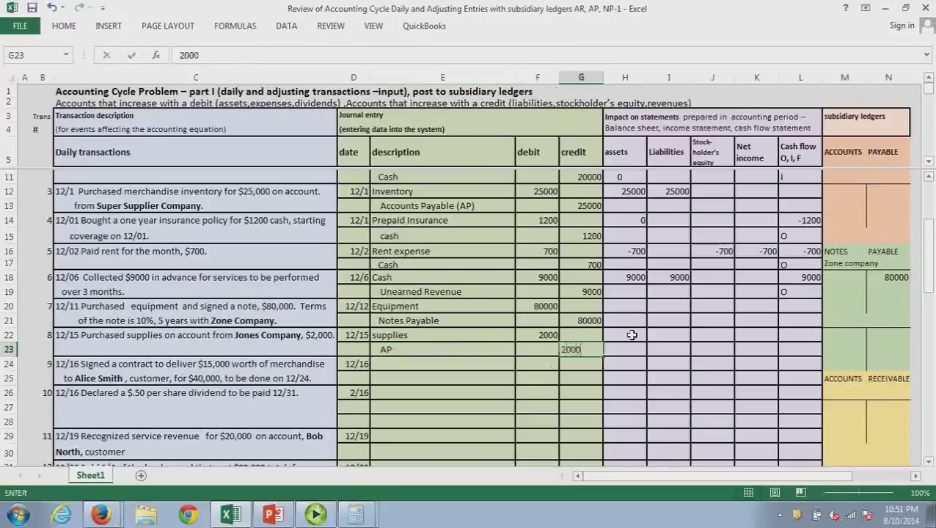
Record the 2000 increase in both assets and liabilities for the supplies purchase
click(631, 334)
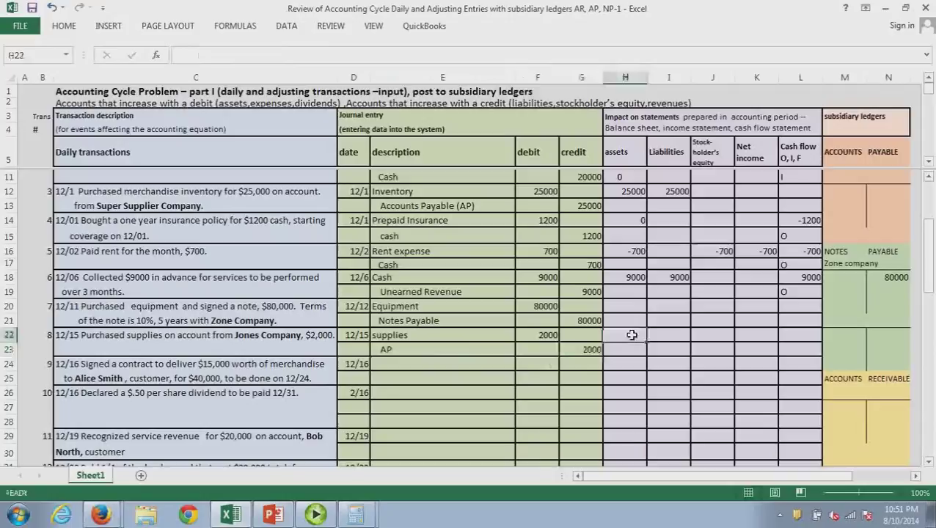
text(2000)
key(Return)
click(681, 337)
text(2000)
key(Return)
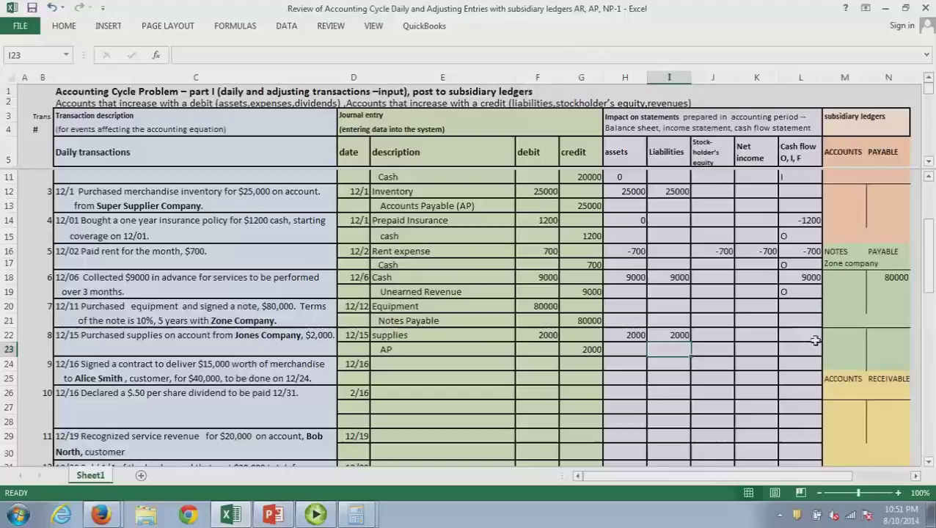
drag(933, 282, 933, 276)
Add a Jones Company account to the accounts payable ledger, fixing the name's typo, and credit it 2000
click(859, 287)
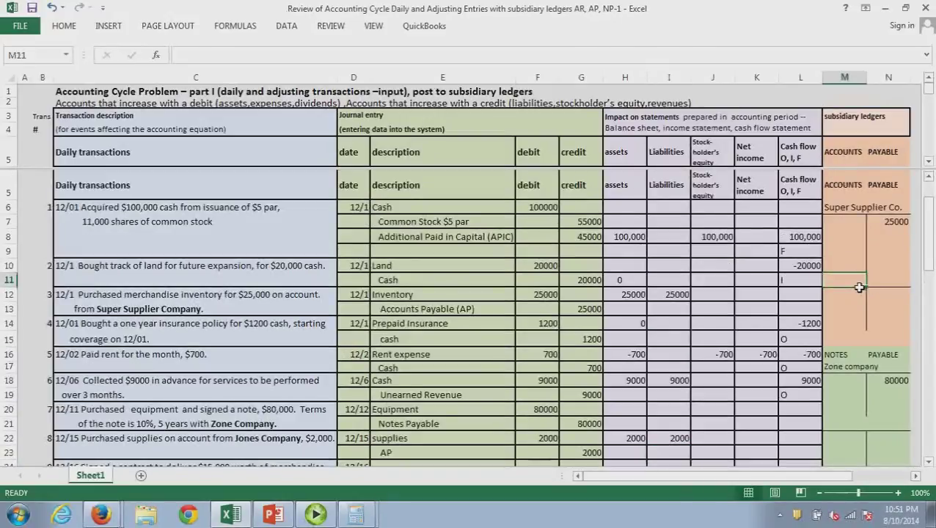
text(Jo)
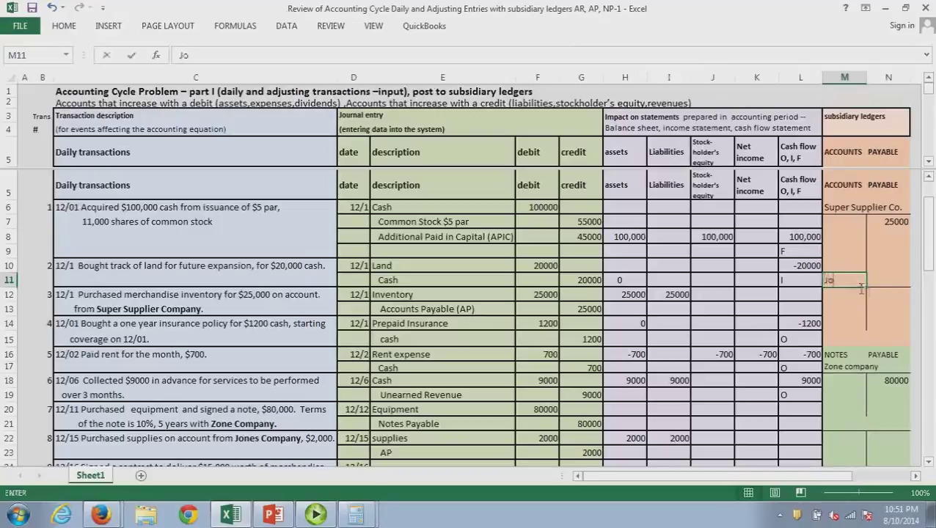
text(nes Compnay)
key(BackSpace)
key(BackSpace)
key(BackSpace)
text(any)
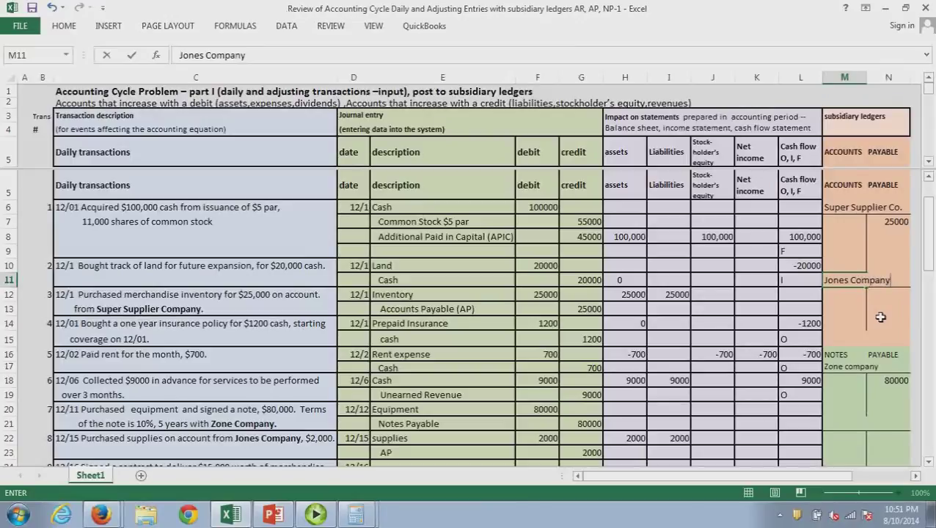
click(882, 297)
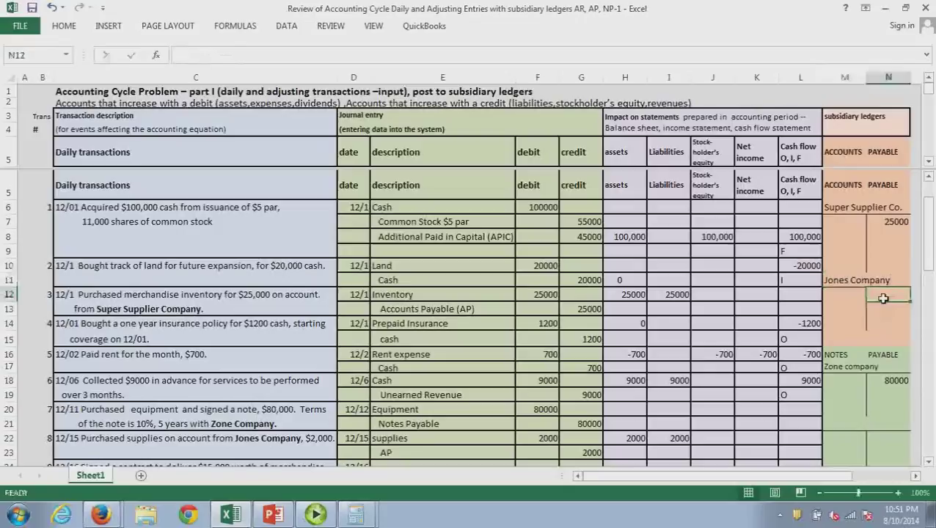
text(2000)
key(Return)
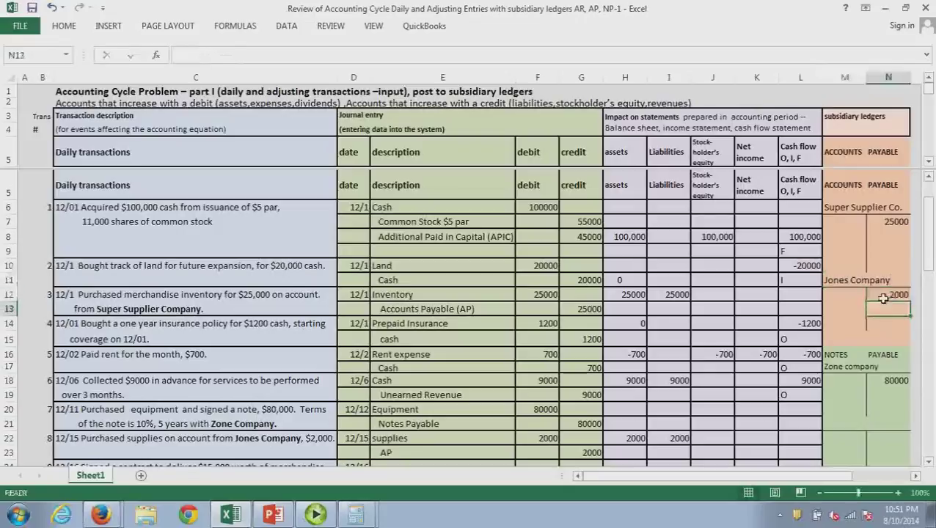
drag(928, 242, 928, 288)
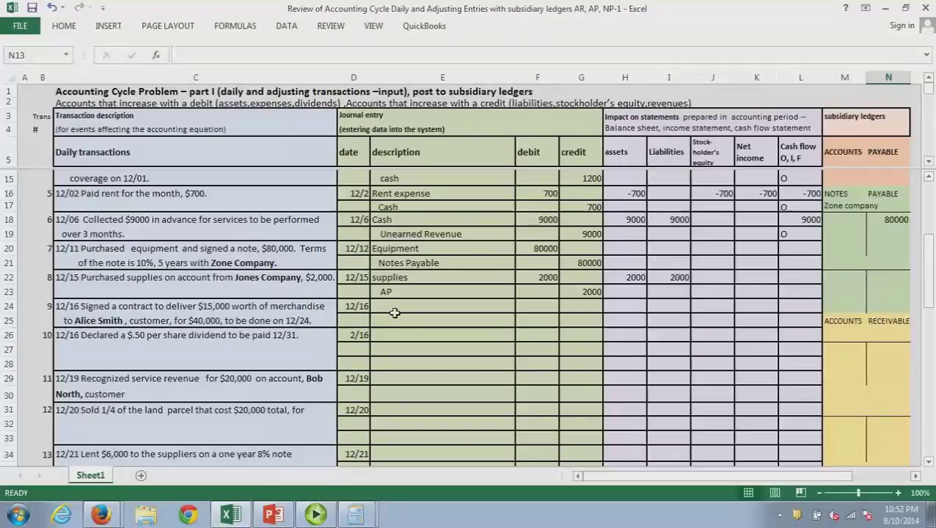
Enter 'no entry' as the journal description for the 12/16 merchandise contract
click(394, 312)
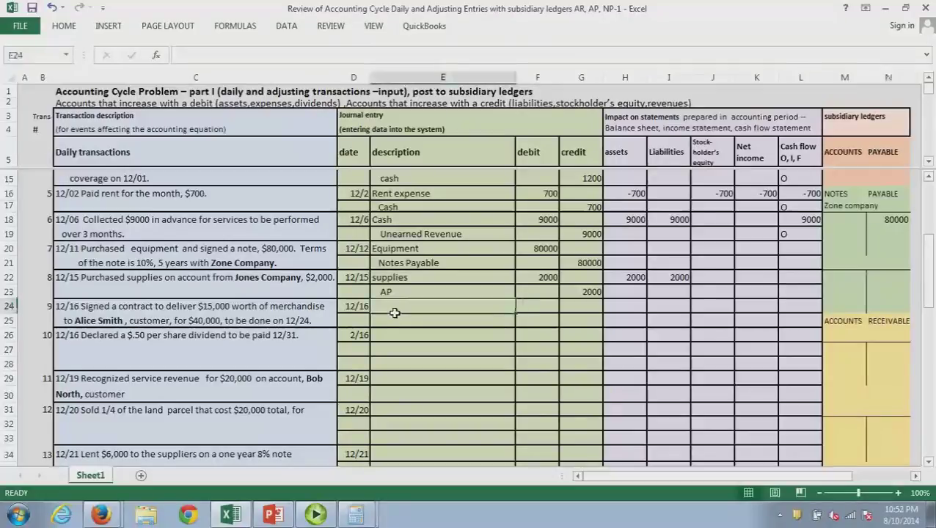
text(no entry)
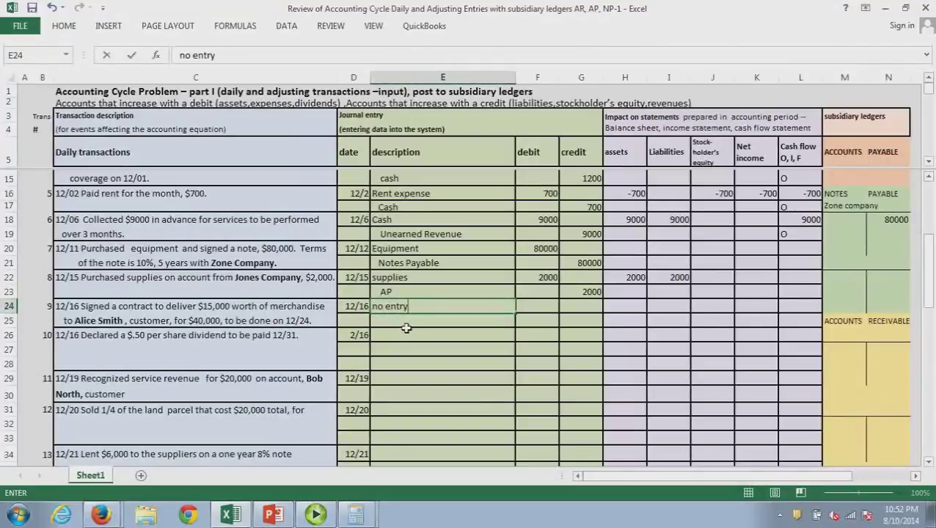
key(Return)
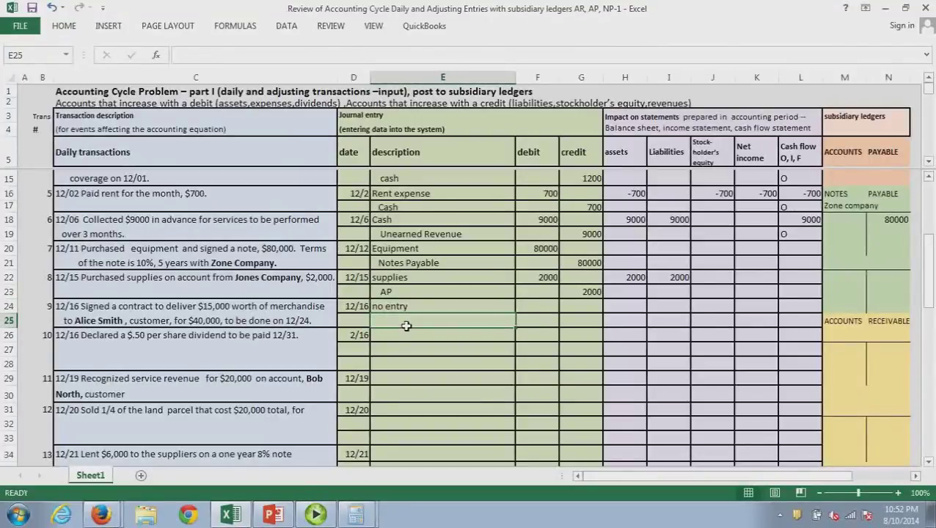
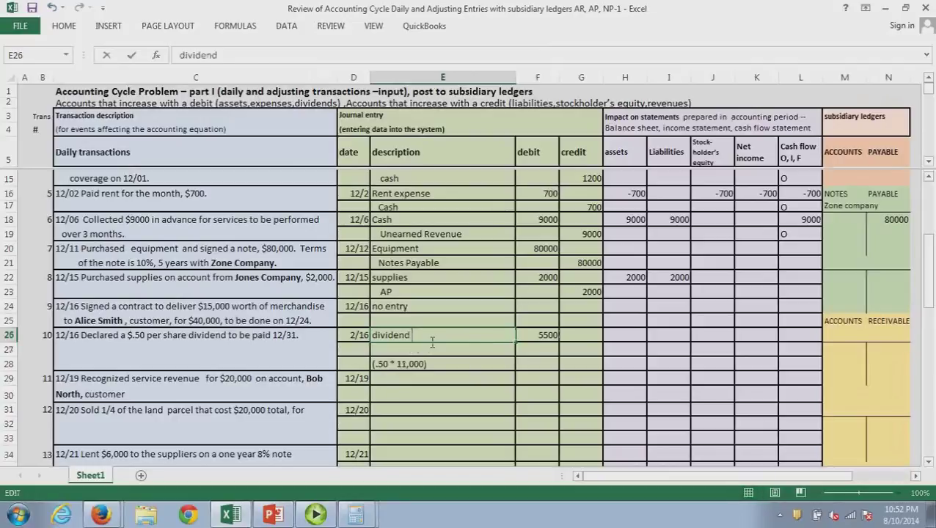
Add ' (or retained earnings)' to the debit line and credit dividends payable for 5500
text((or retained earnings))
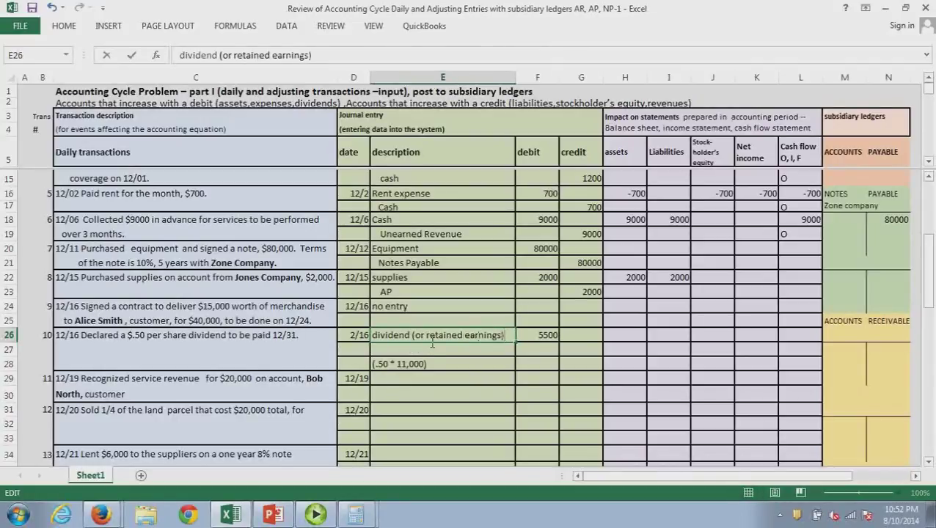
key(Return)
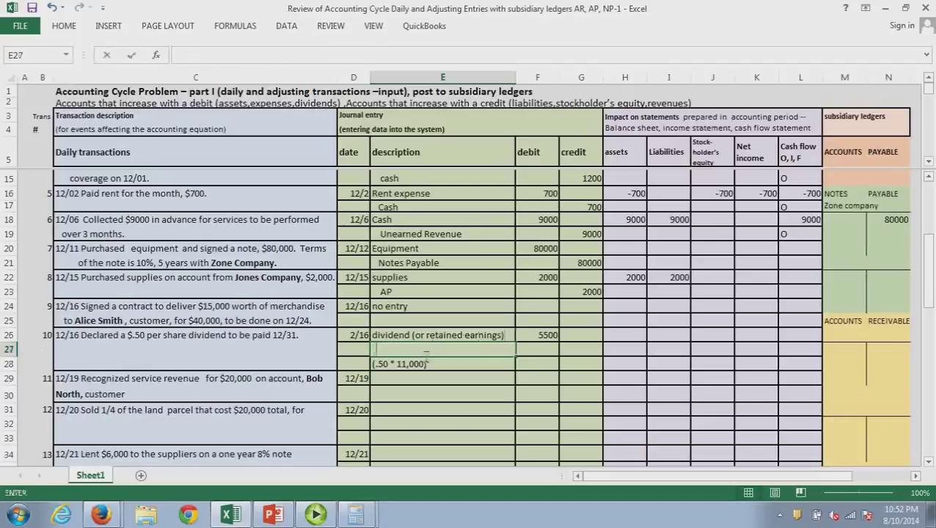
text(dividends payable)
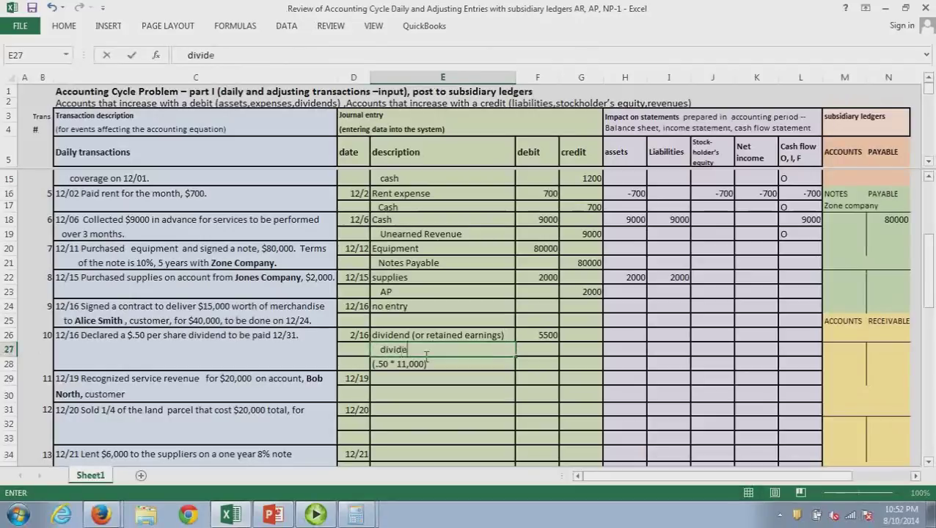
key(Tab)
key(Tab)
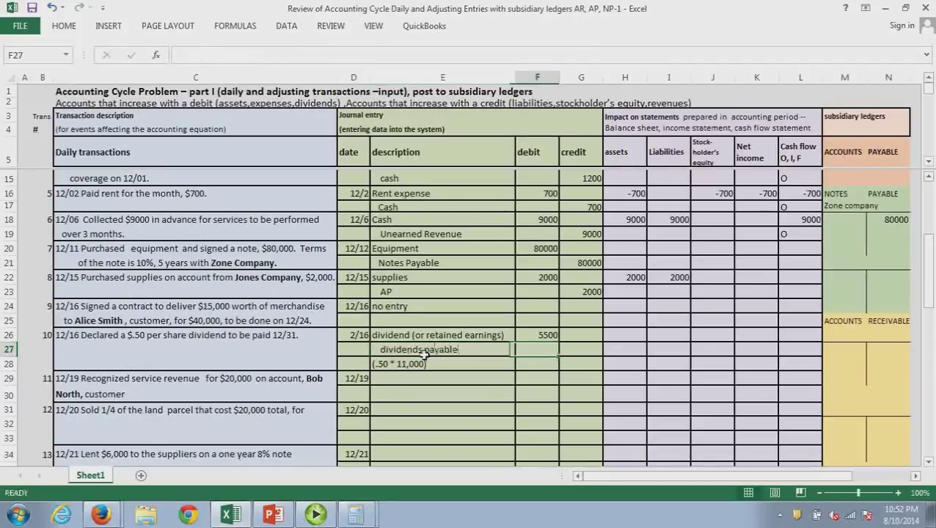
text(5500)
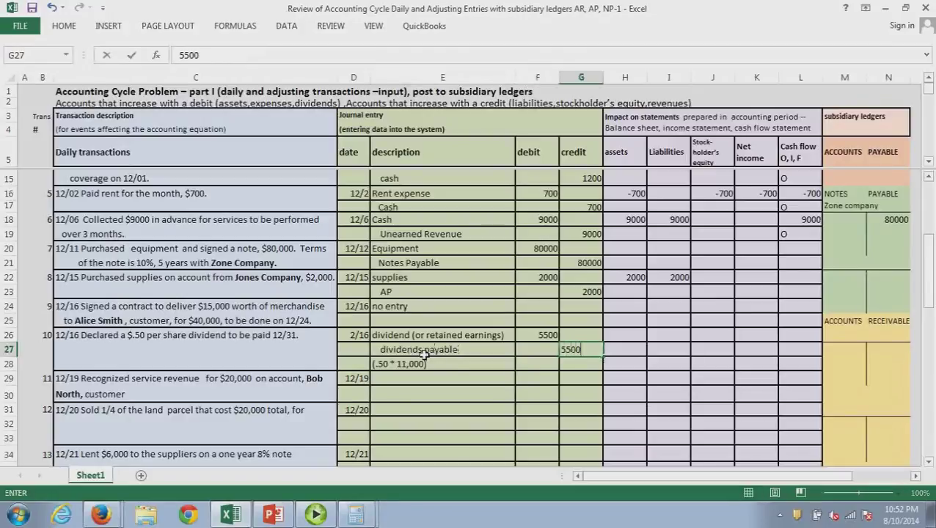
click(438, 396)
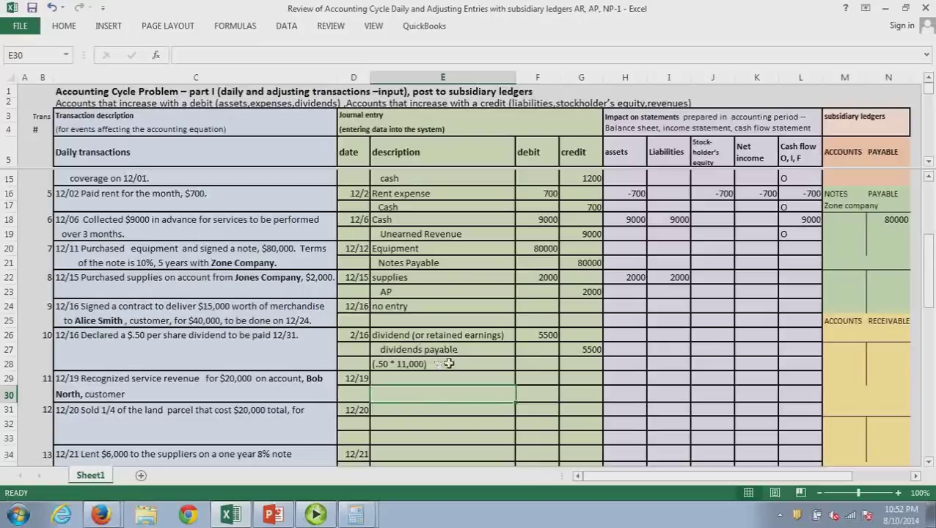
Enter 5500 under liabilities and -5500 under stockholders' equity for the 12/16 dividend
click(625, 342)
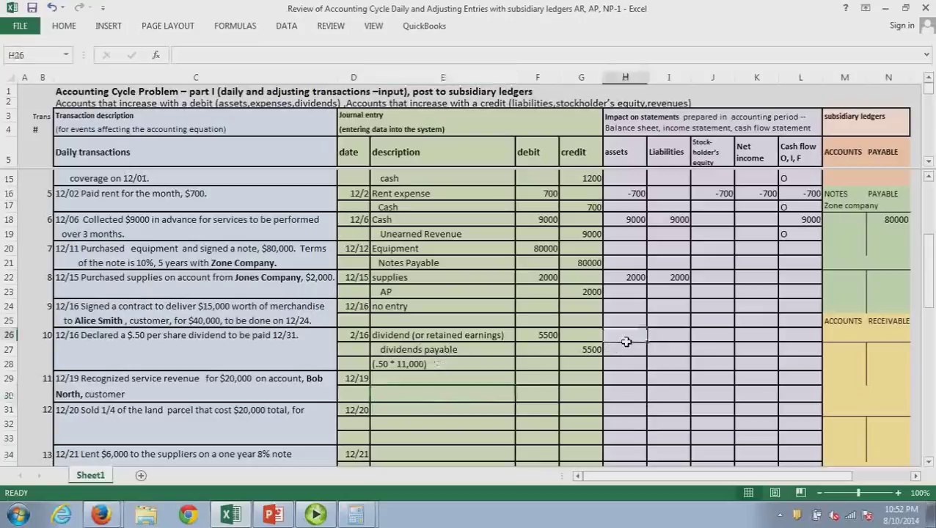
click(666, 342)
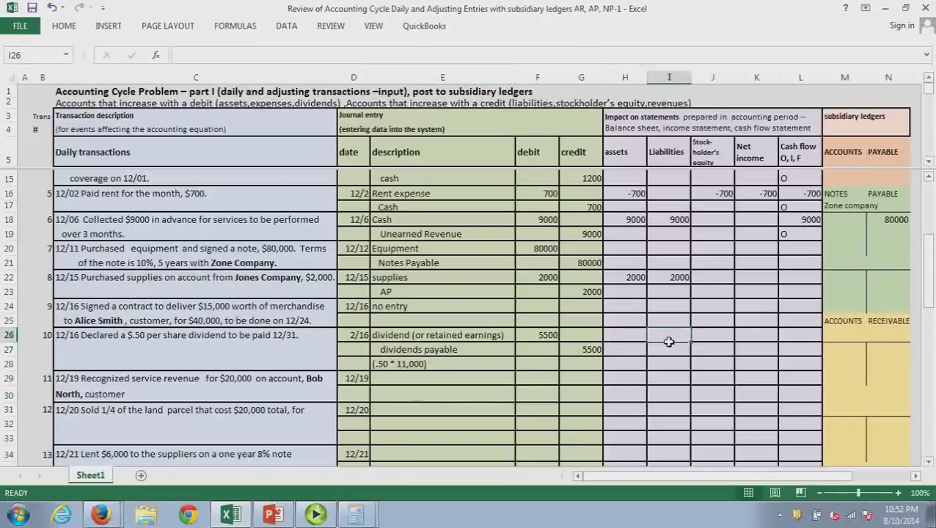
text(5500)
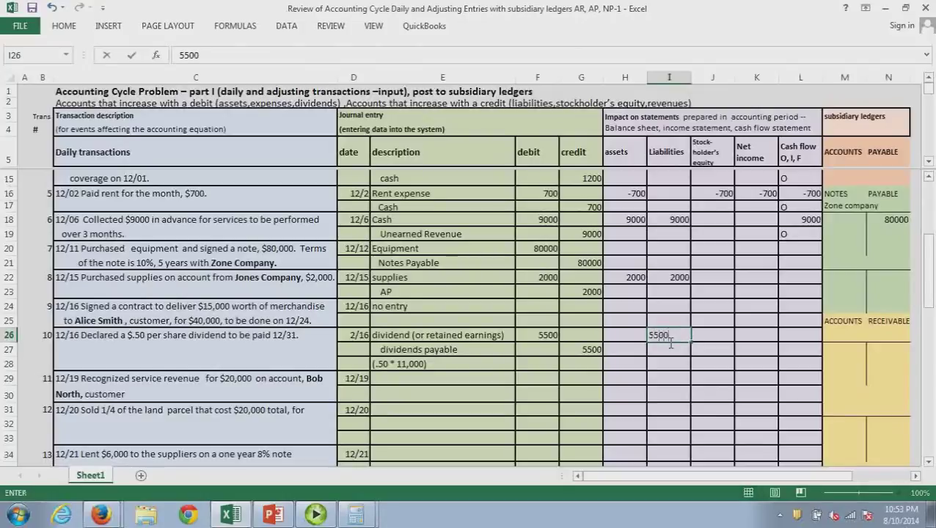
key(Return)
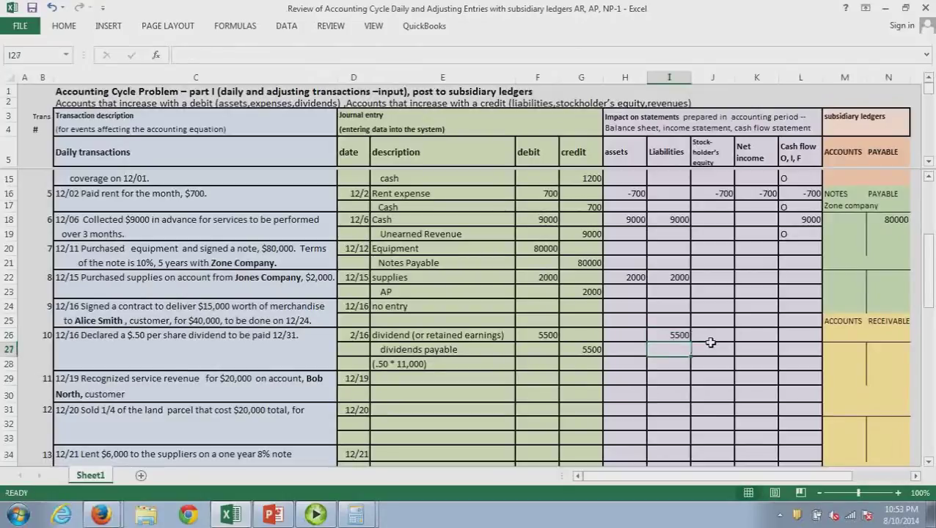
click(711, 341)
text(-)
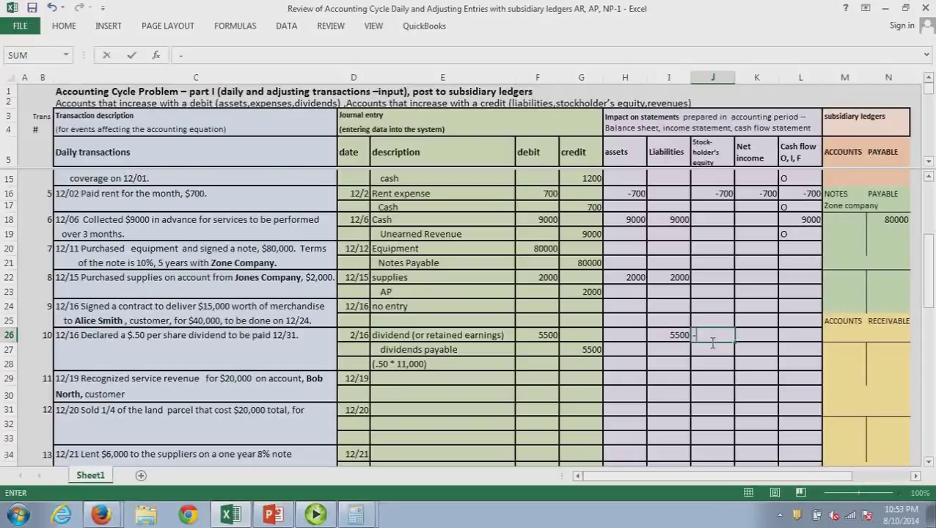
text(5500)
key(Return)
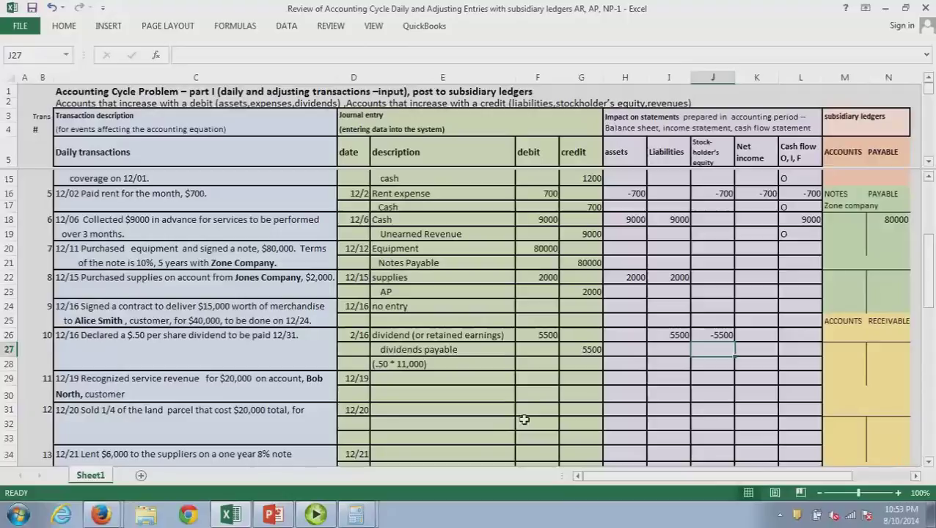
click(399, 382)
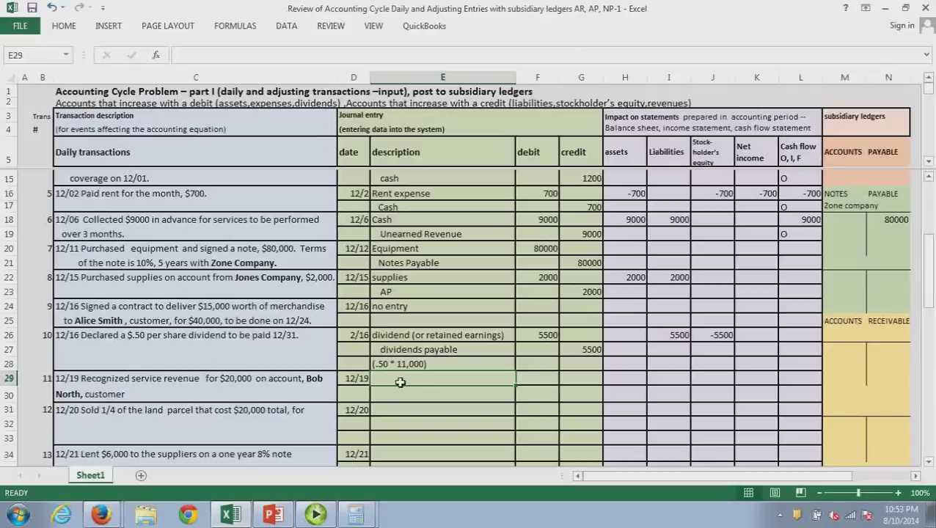
Debit Accounts receivable (AR) 20000 and credit Service revenue 20000 for the 12/19 entry
text(Acc)
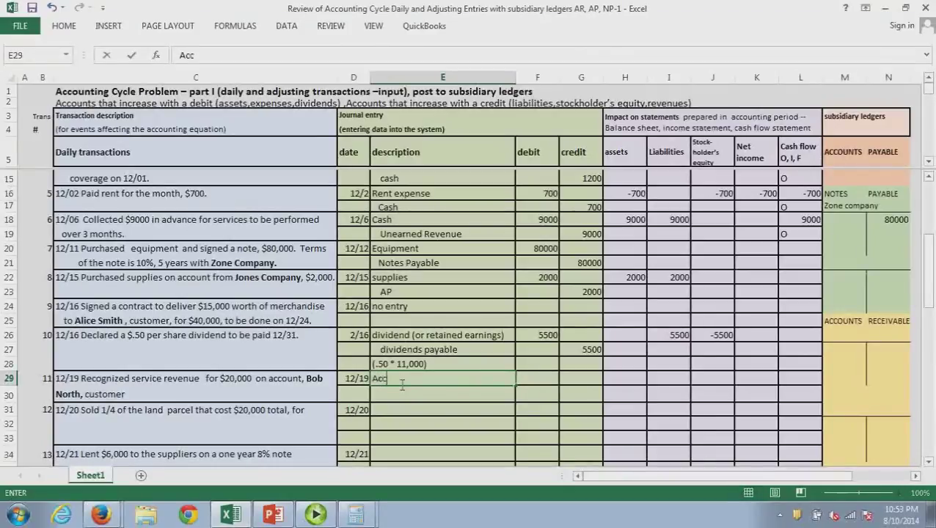
text(ounts receivable)
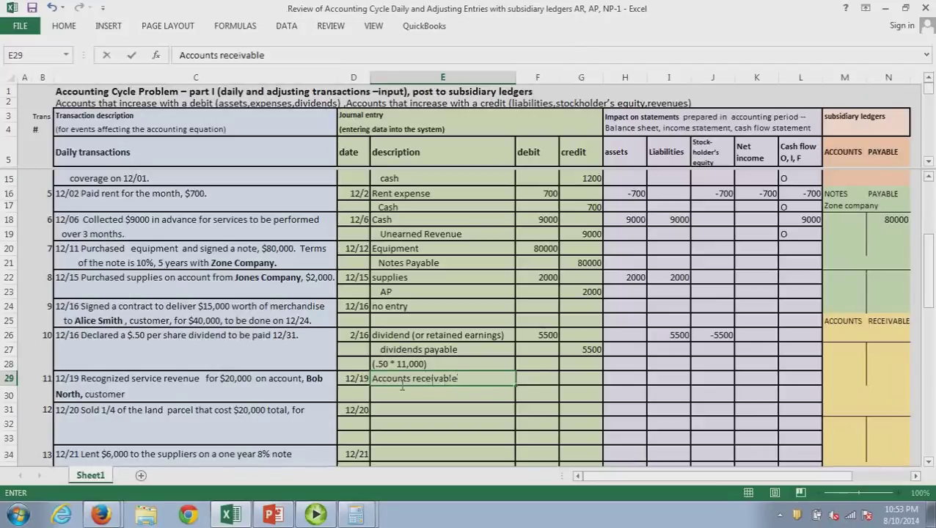
text( (AR))
click(548, 381)
text(2)
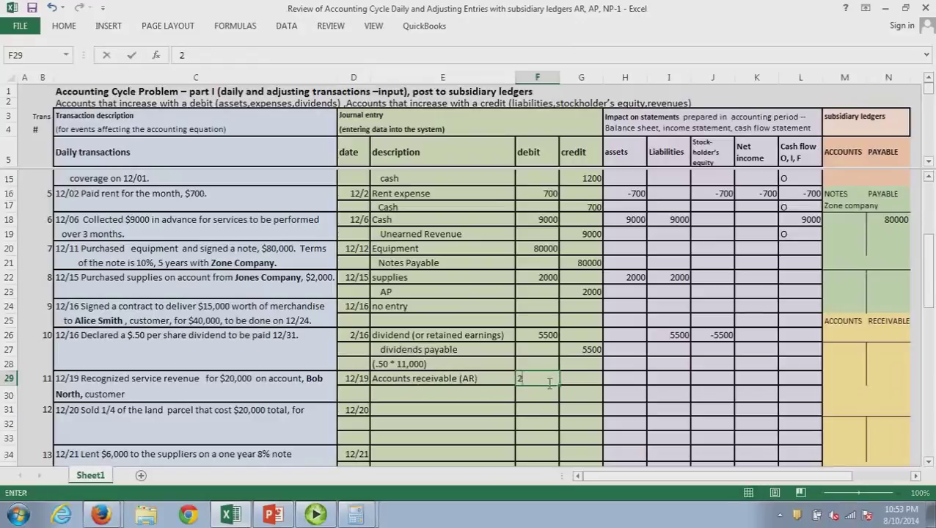
text(00000)
click(491, 397)
text(Se)
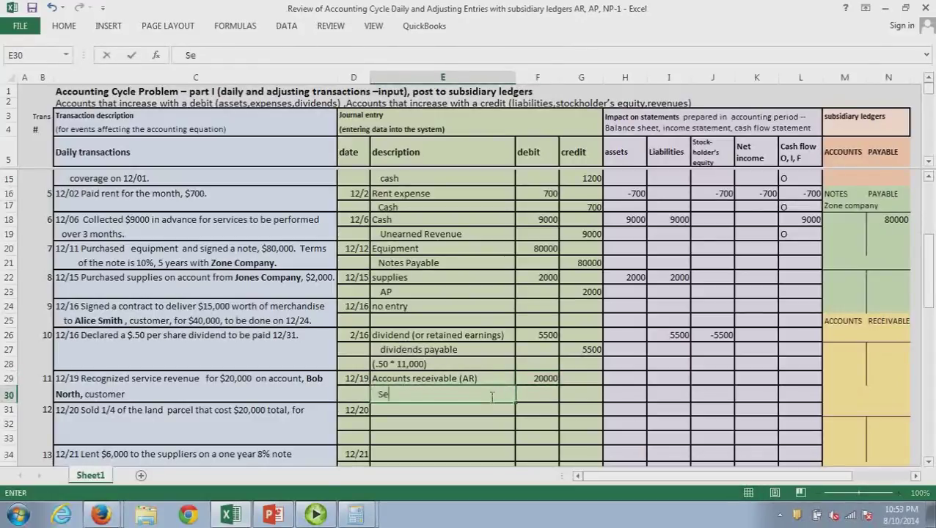
text(rvice revenue)
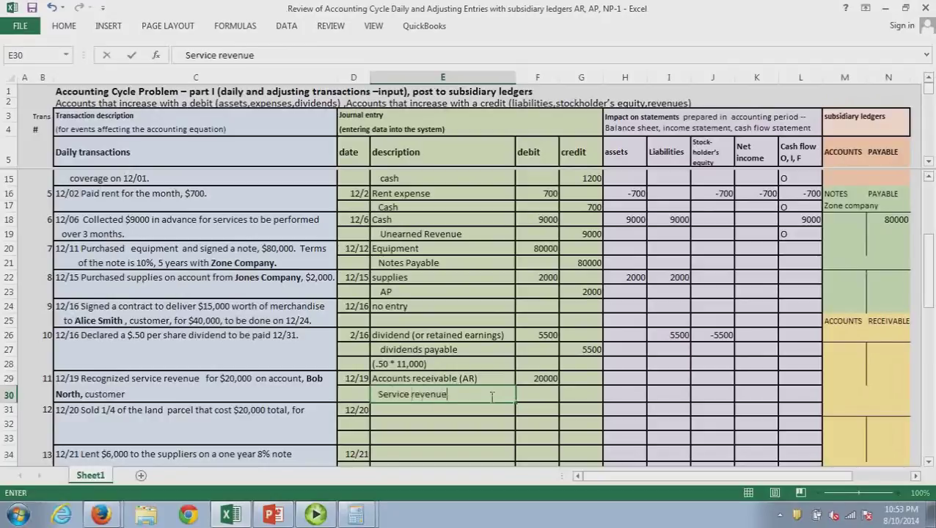
key(Tab)
key(Tab)
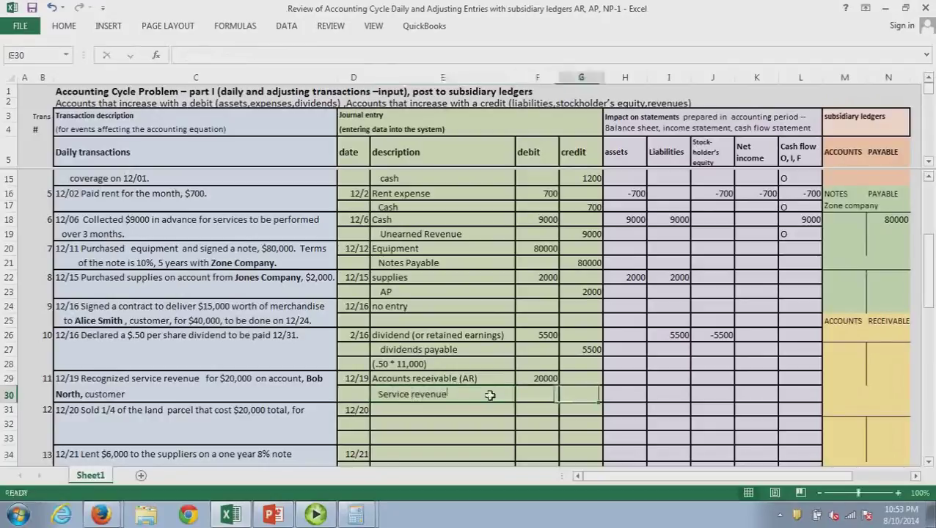
text(20000)
key(Return)
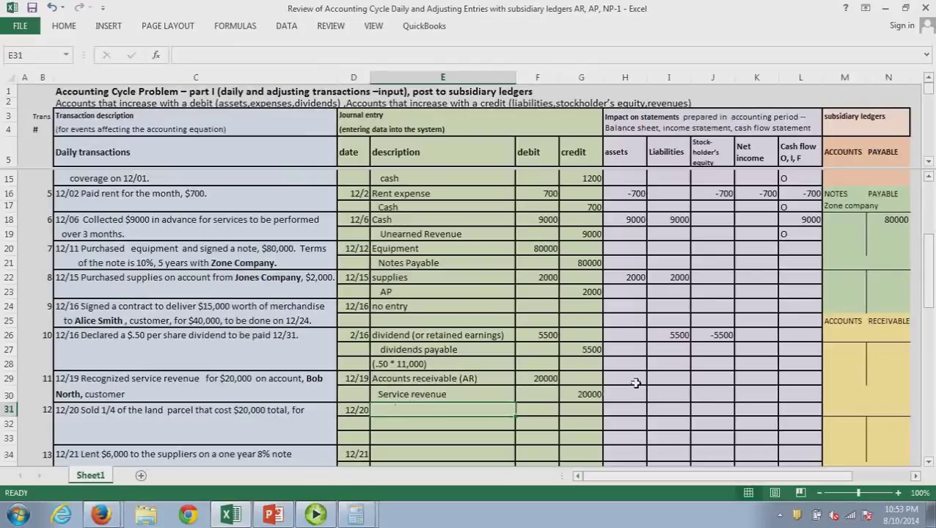
Enter 20000 as the service revenue's impact on assets, stockholders' equity and net income
click(636, 383)
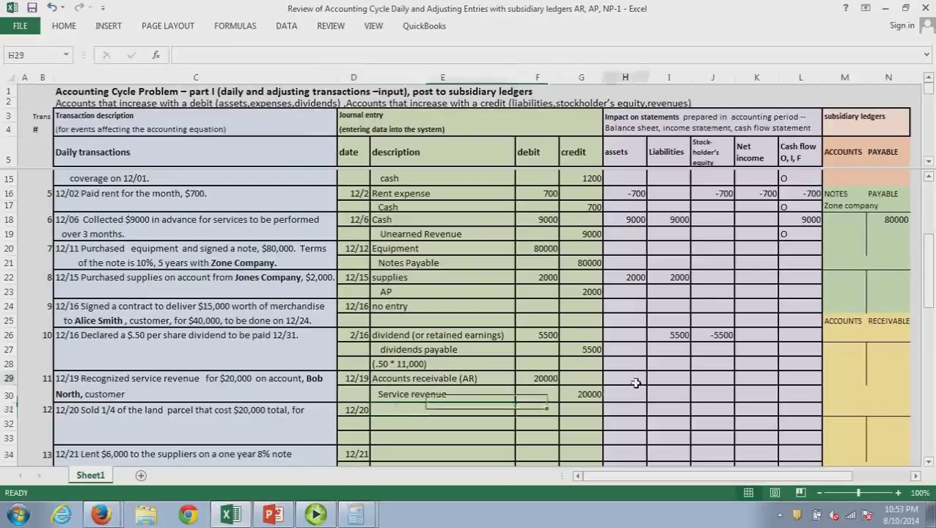
text(20000)
key(Return)
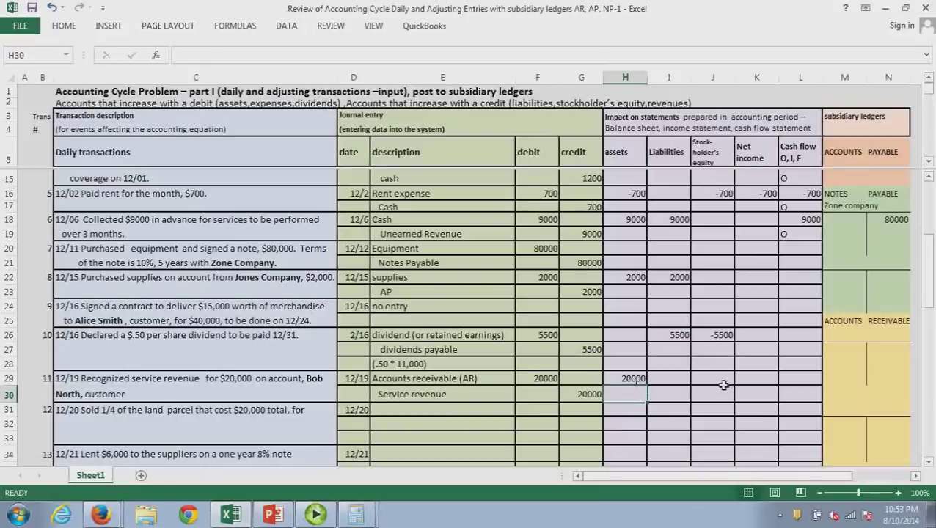
click(723, 383)
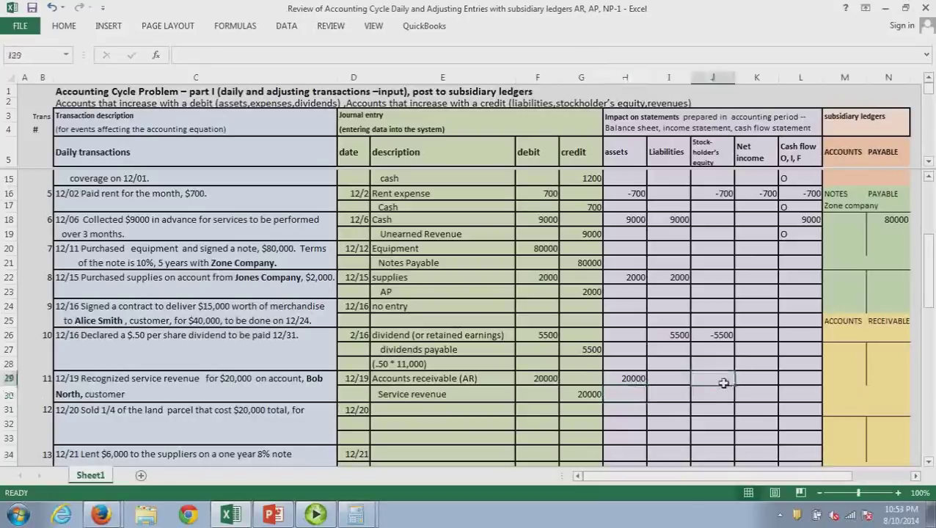
text(20000)
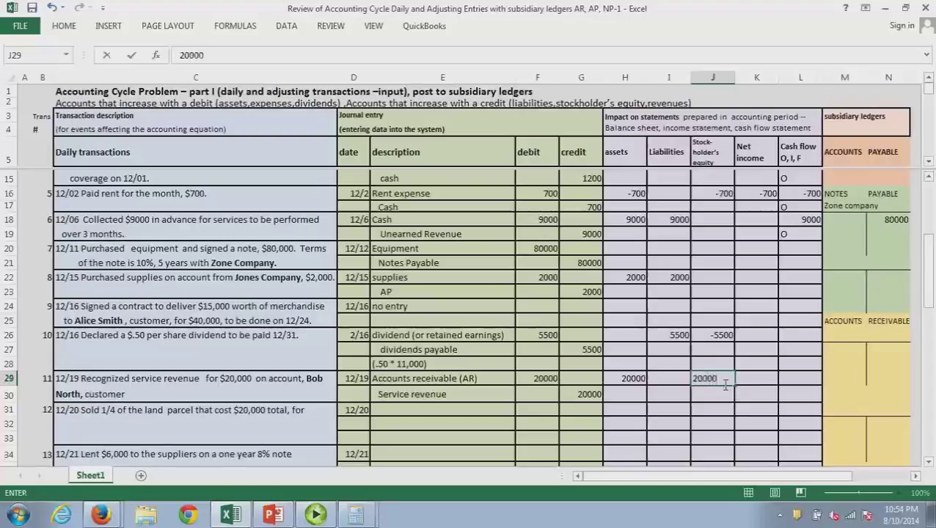
key(Return)
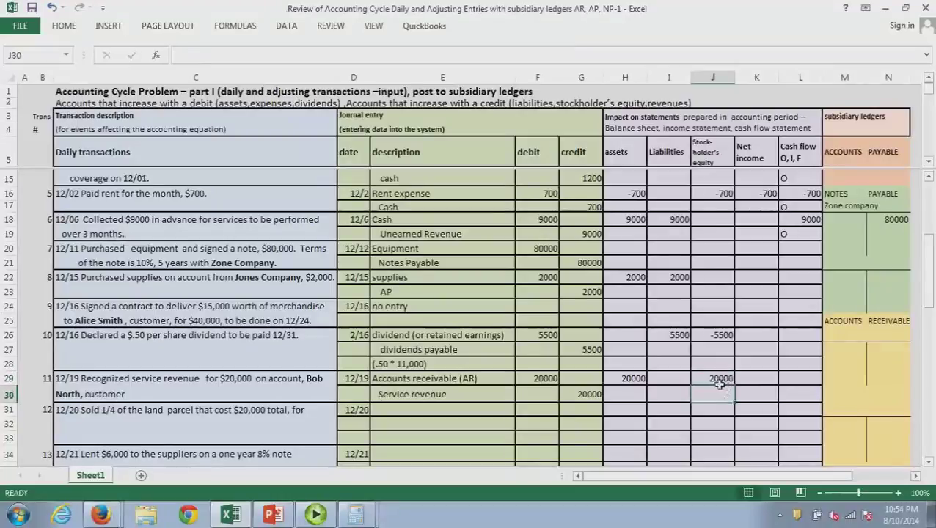
click(757, 382)
text(2)
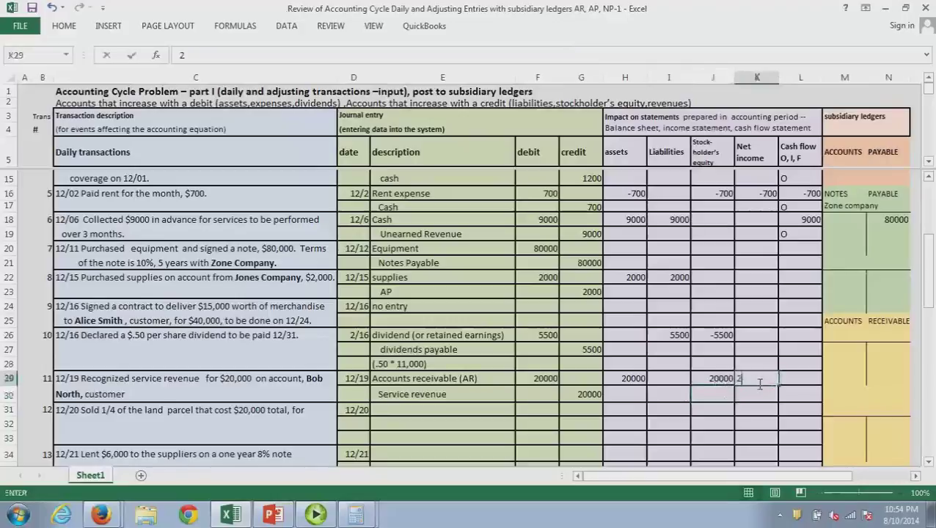
text(0000)
key(Return)
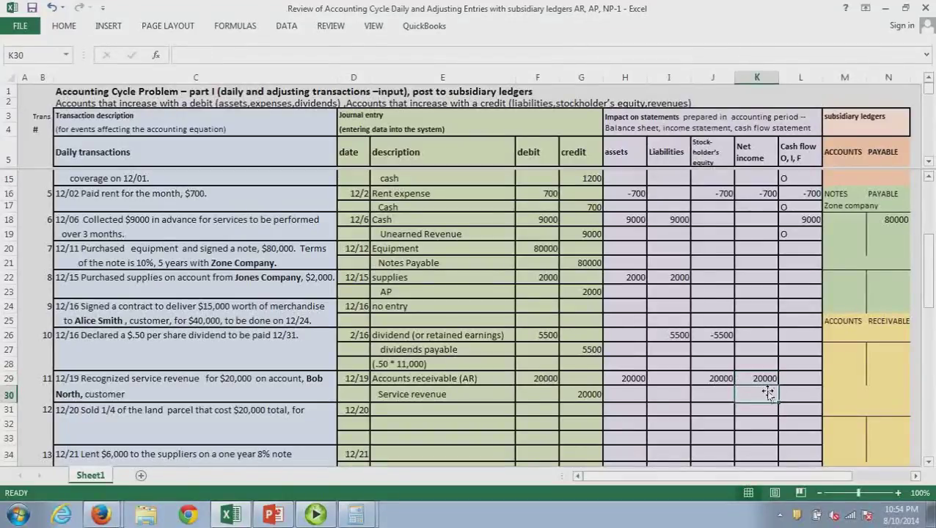
click(800, 385)
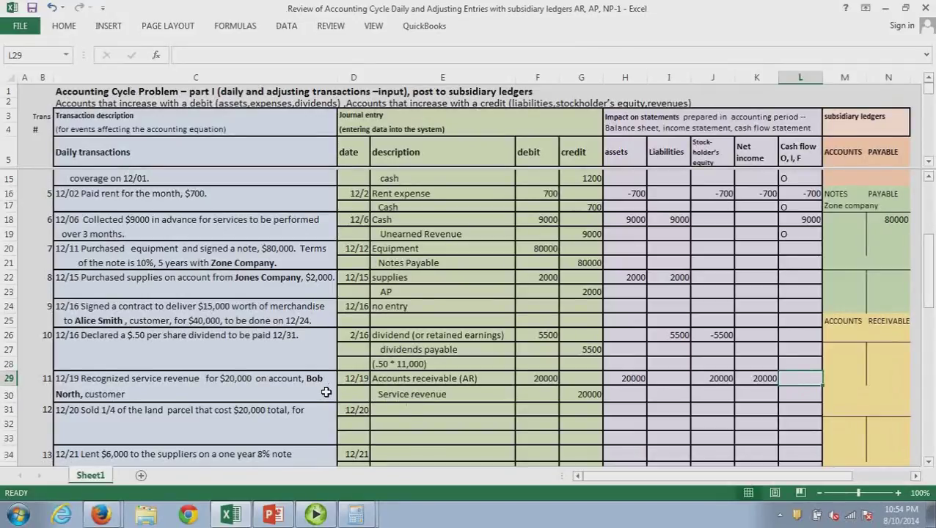
Add the customer's account to the receivables ledger and post the 20000 receivable to it
click(844, 335)
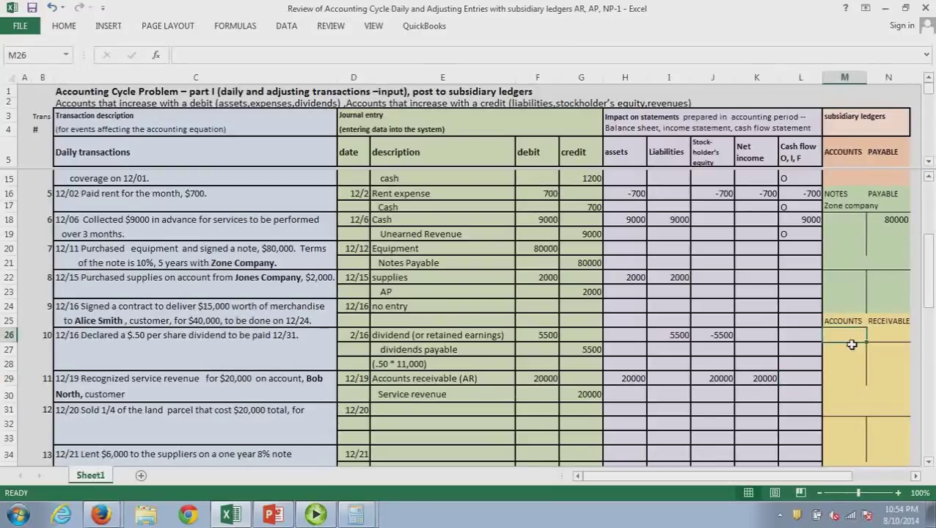
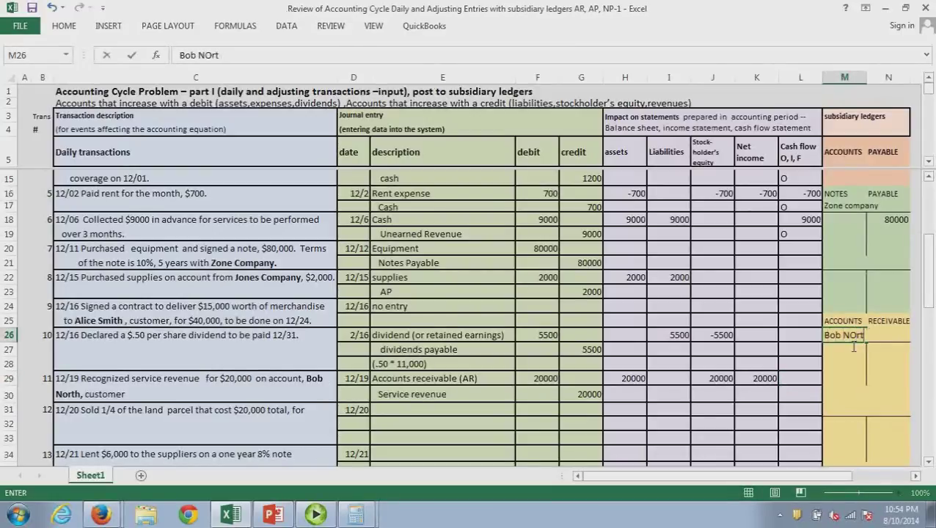
text(orth)
key(Return)
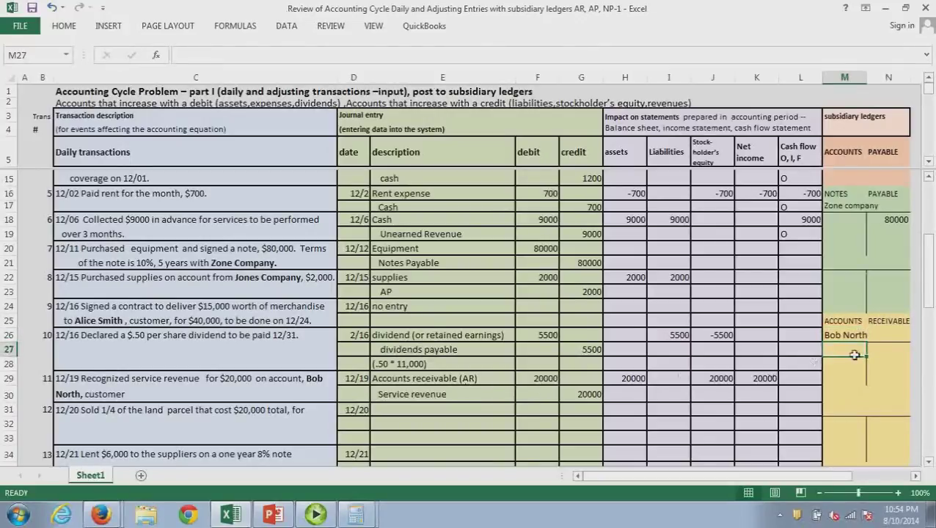
text(20)
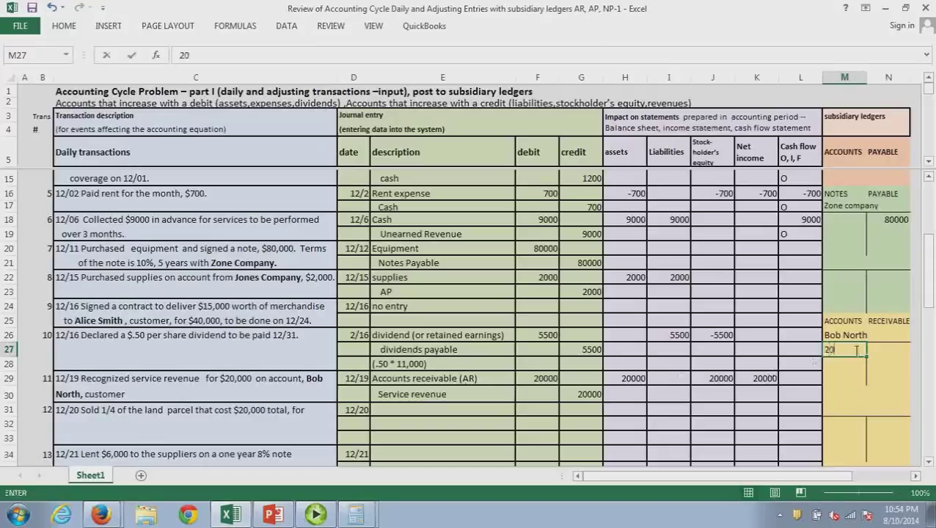
text(000)
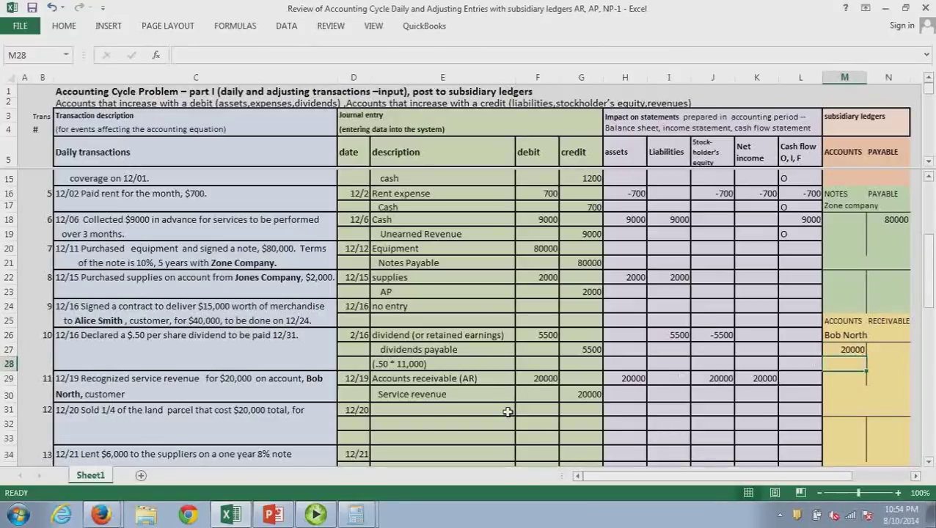
click(414, 417)
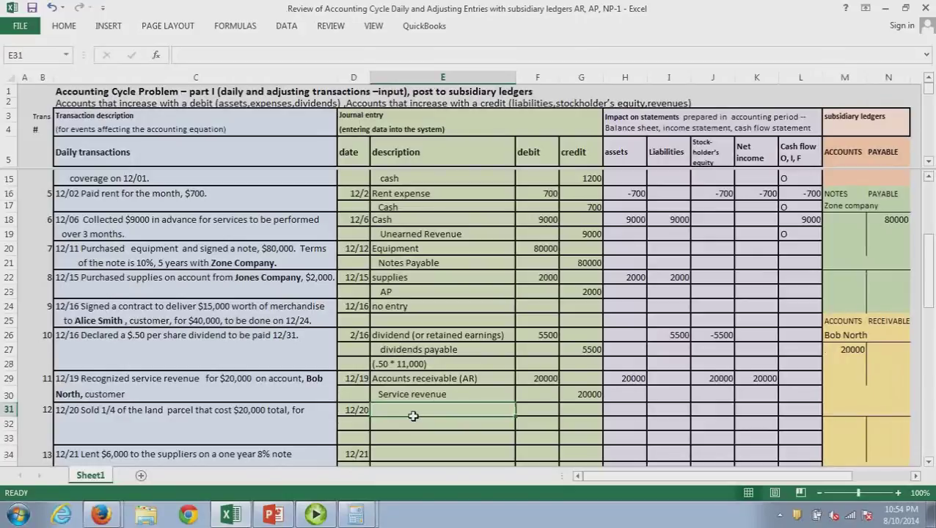
Add a left-aligned $12,000 sale price beneath the 12/20 land-sale description
click(324, 412)
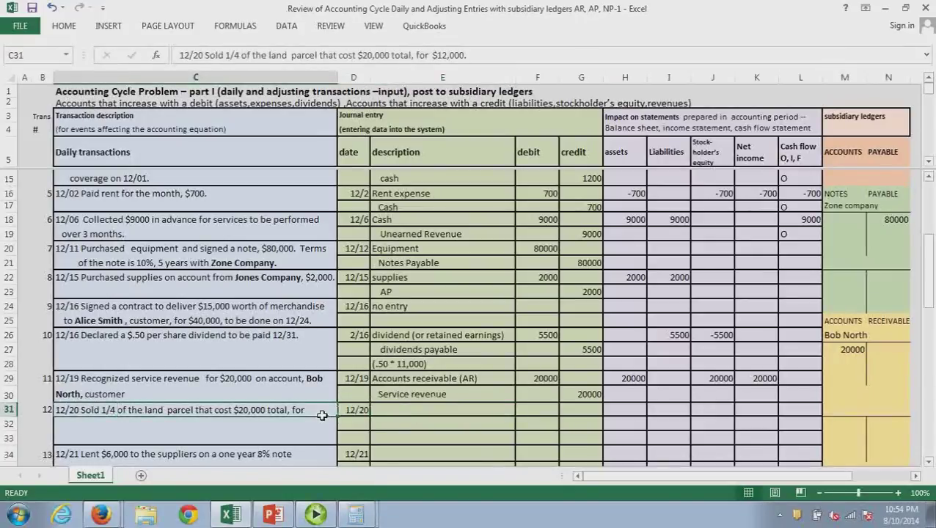
click(147, 424)
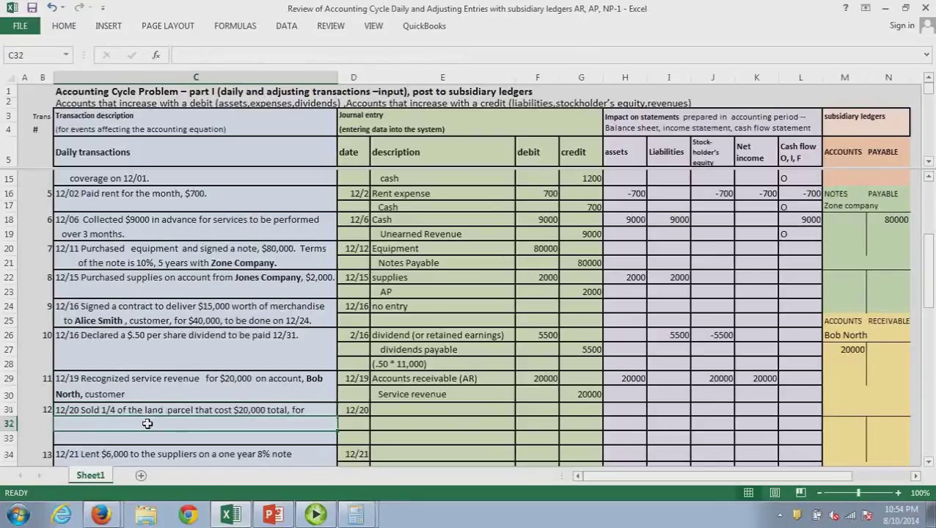
text($1)
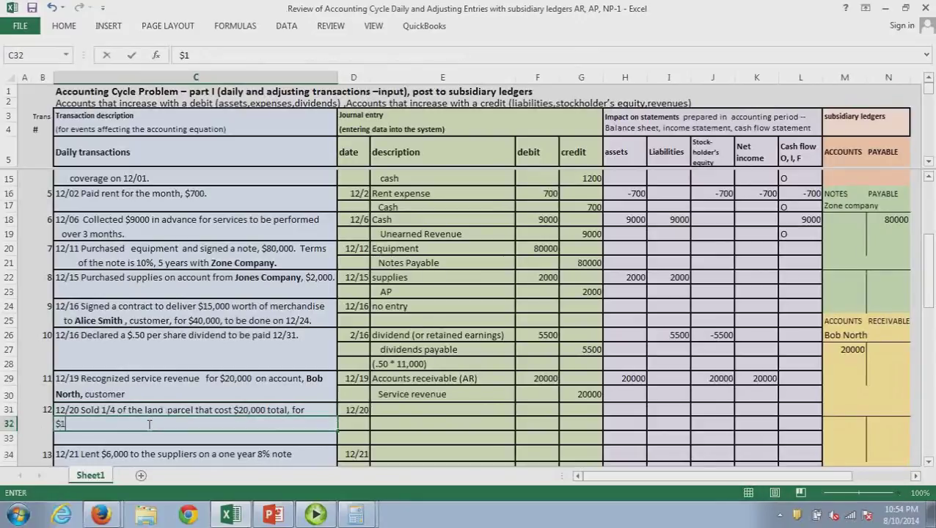
text(2,000)
key(Return)
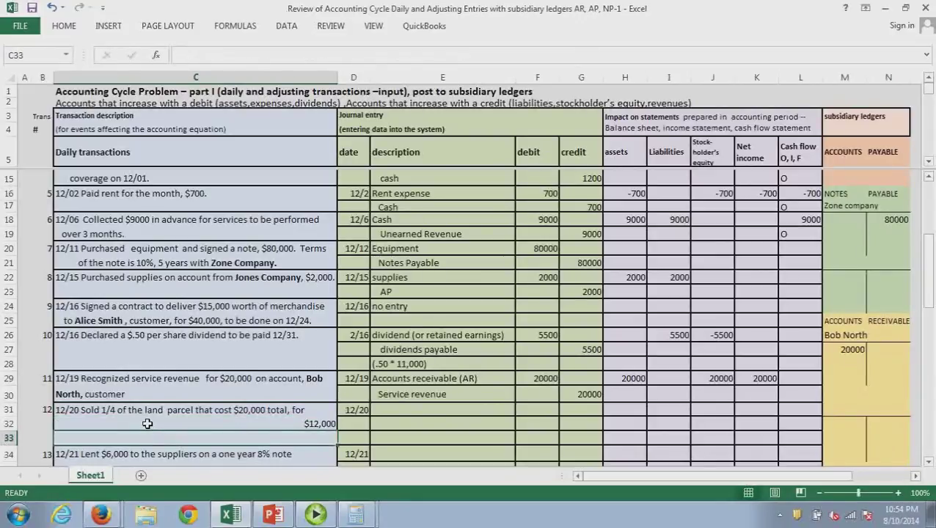
click(293, 427)
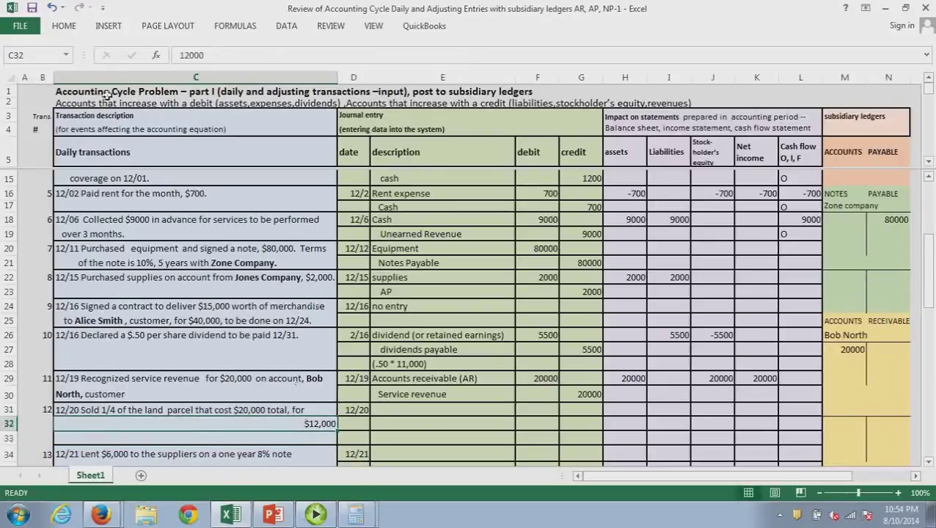
key(alt+h)
key(a)
key(l)
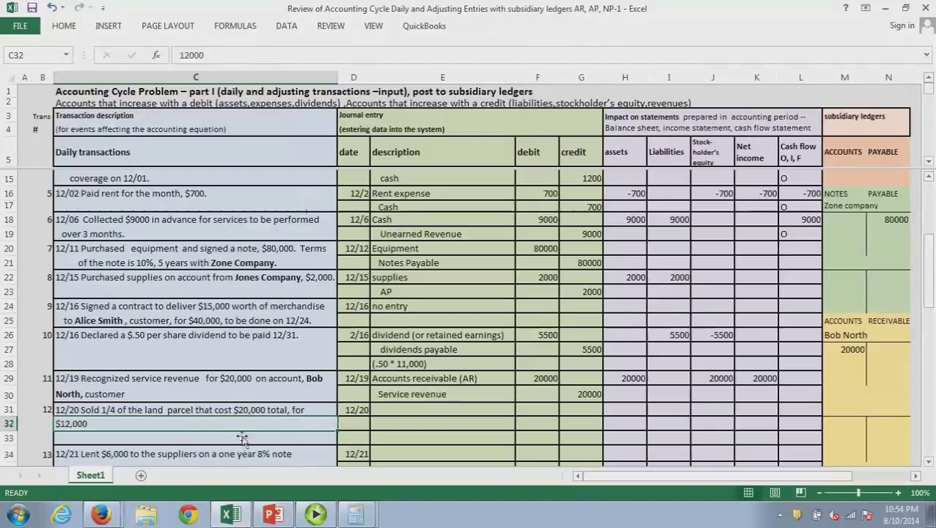
click(393, 412)
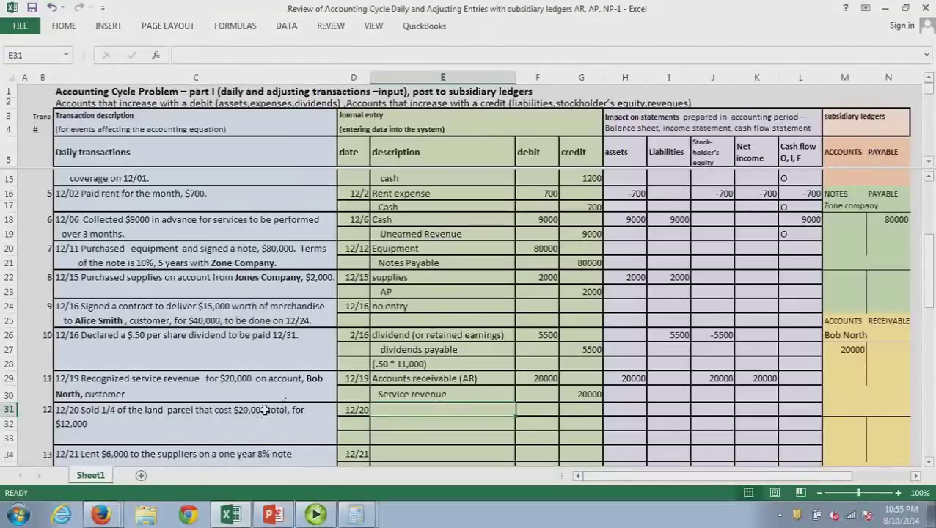
Compute the 5000 land cost (20000/4), then debit cash 12000 and credit Land 5000
key(alt+Tab)
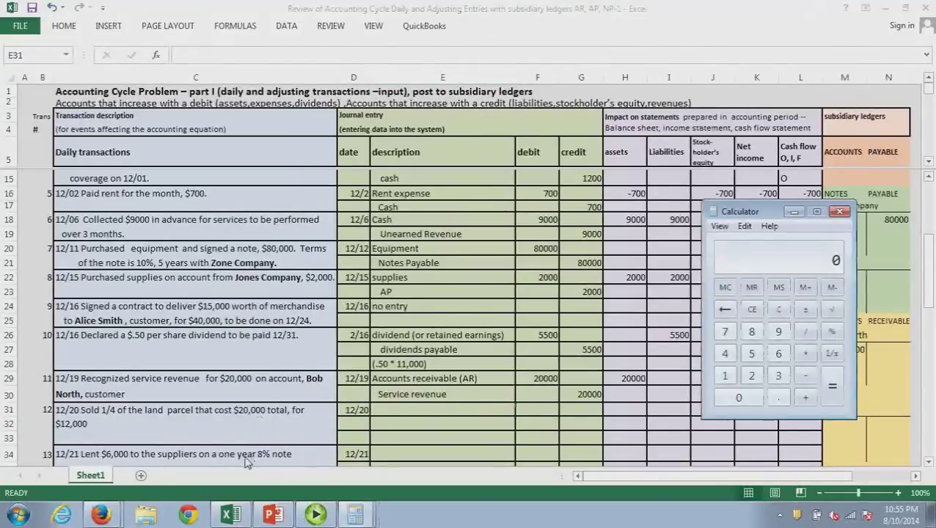
text(20000 )
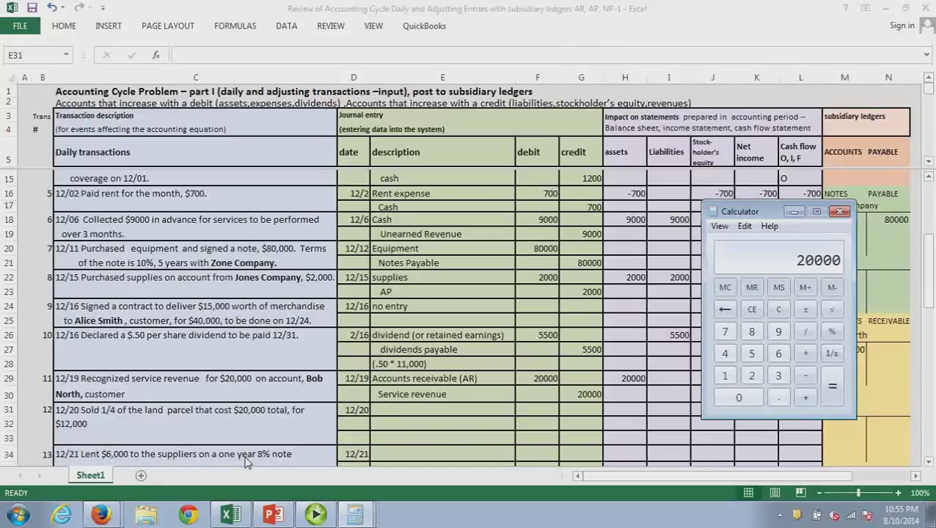
text(/ )
text(4)
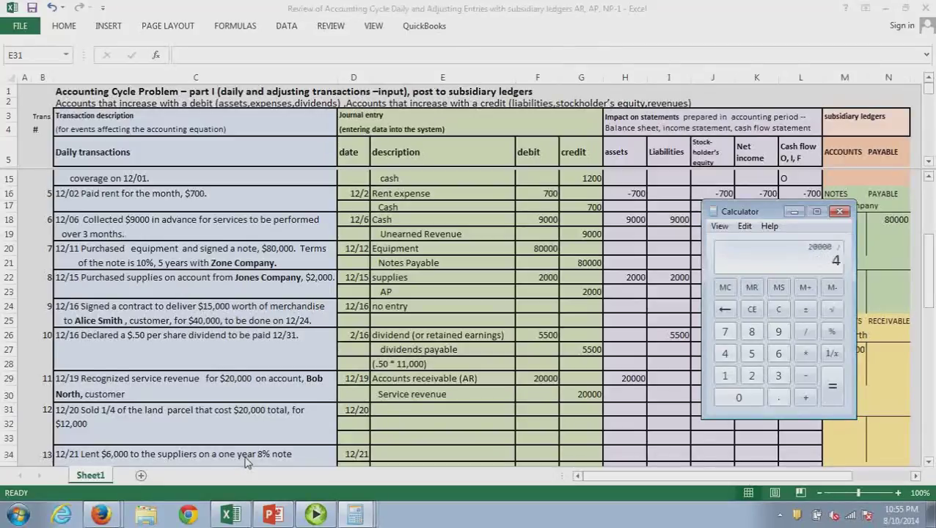
key(Return)
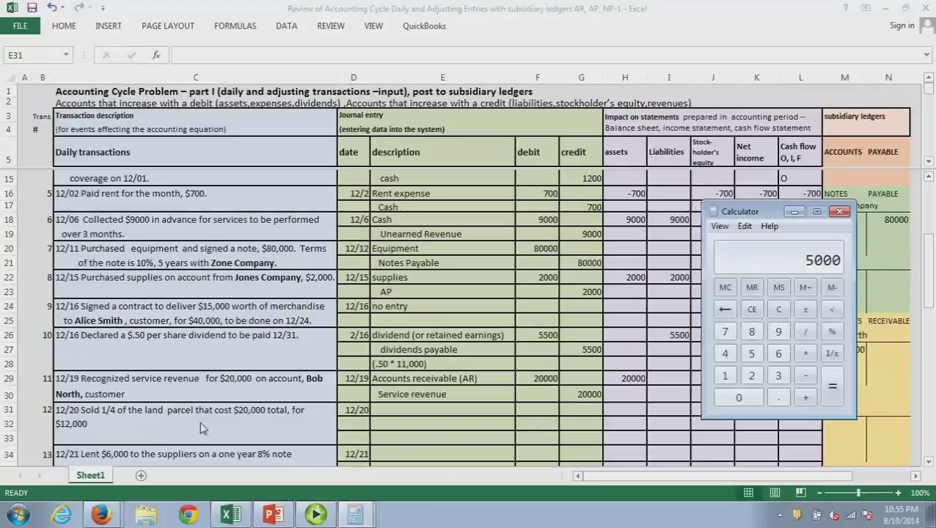
click(403, 411)
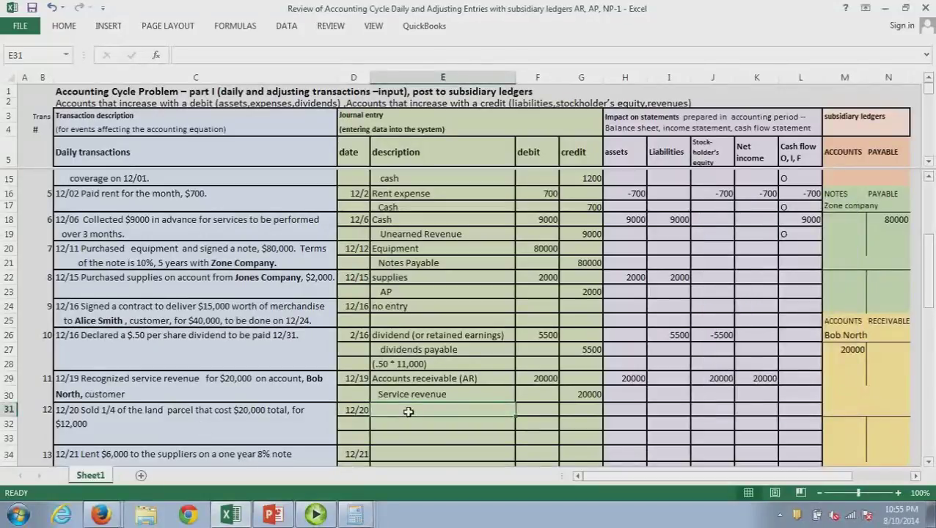
text(cash)
key(Tab)
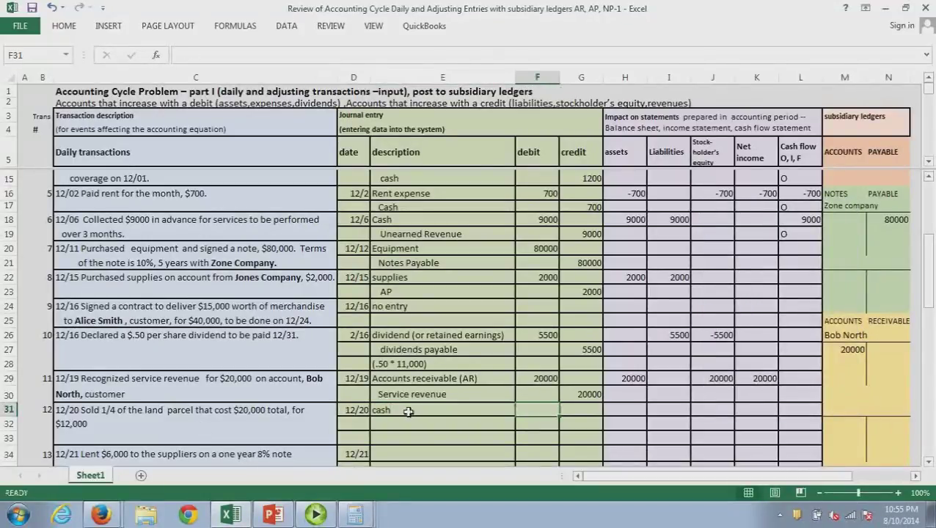
text(12000)
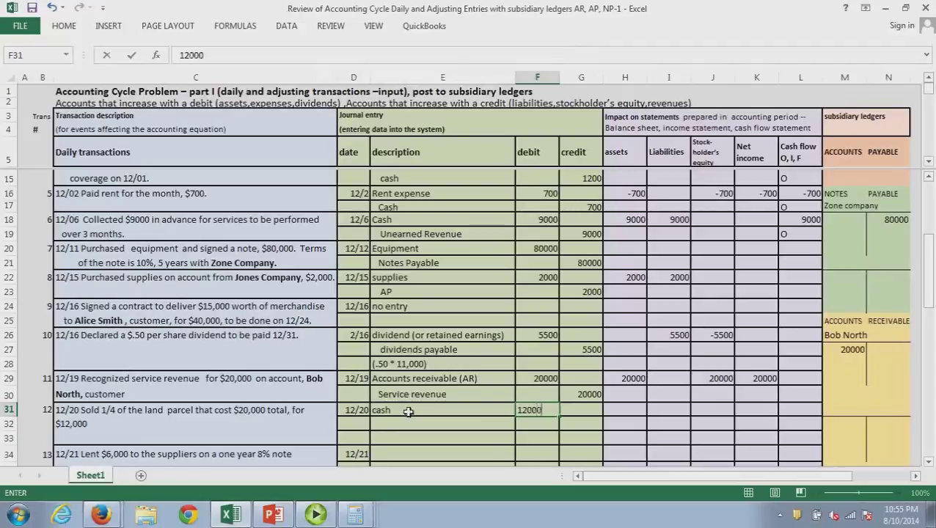
click(413, 440)
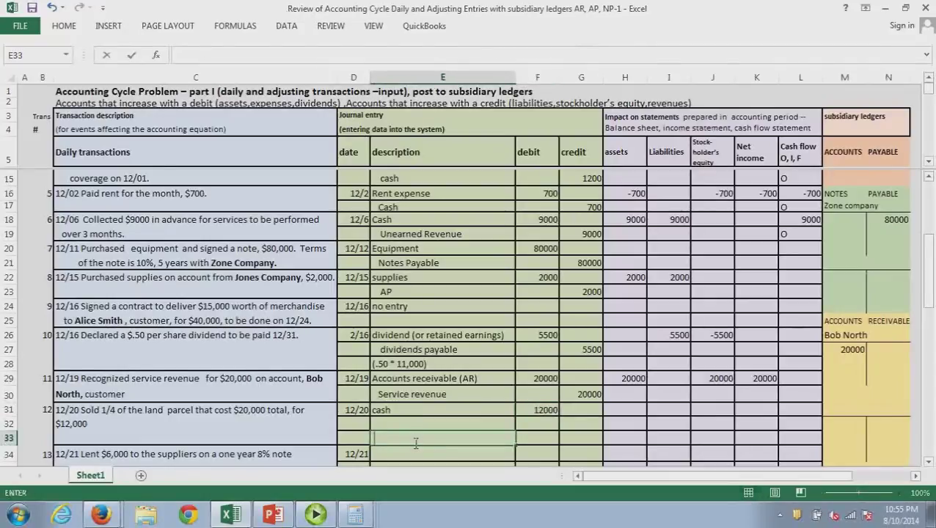
text(Land)
key(Tab)
key(Tab)
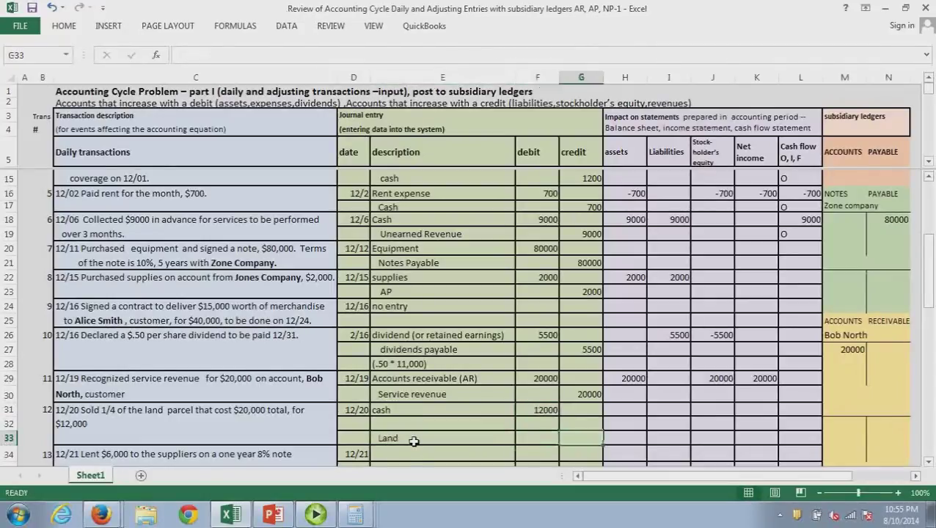
text(5000)
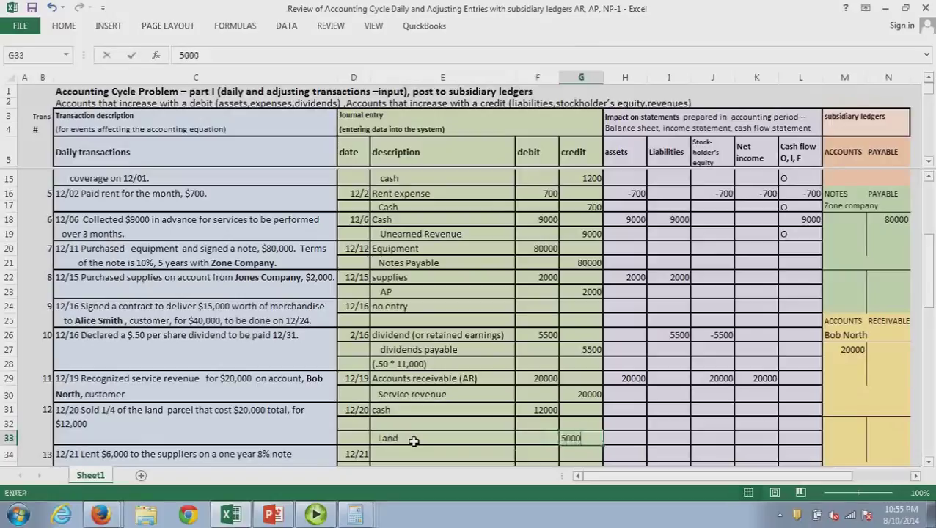
key(Return)
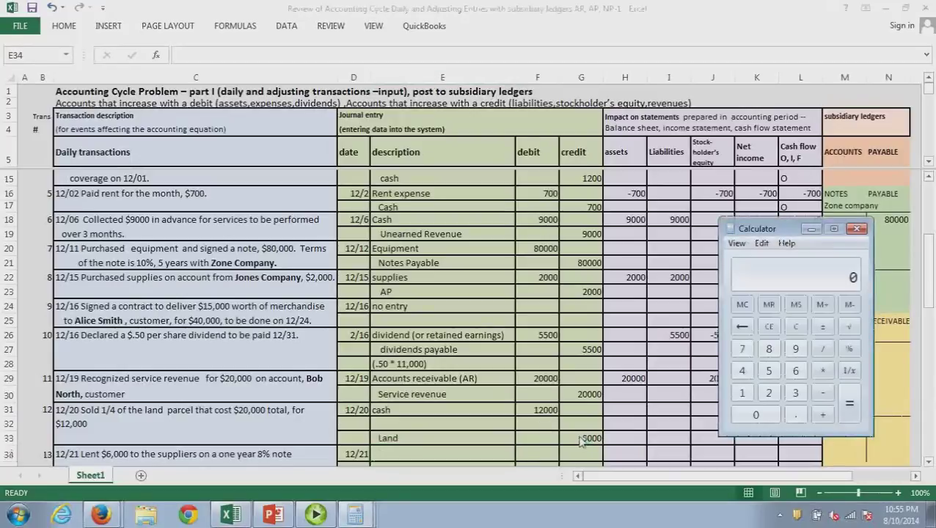
Compute the 7000 gain (12000-5000) and credit Gain Revenue 7000 above the Land line
text(12000)
text(-500)
text(00)
key(Return)
key(alt+Tab)
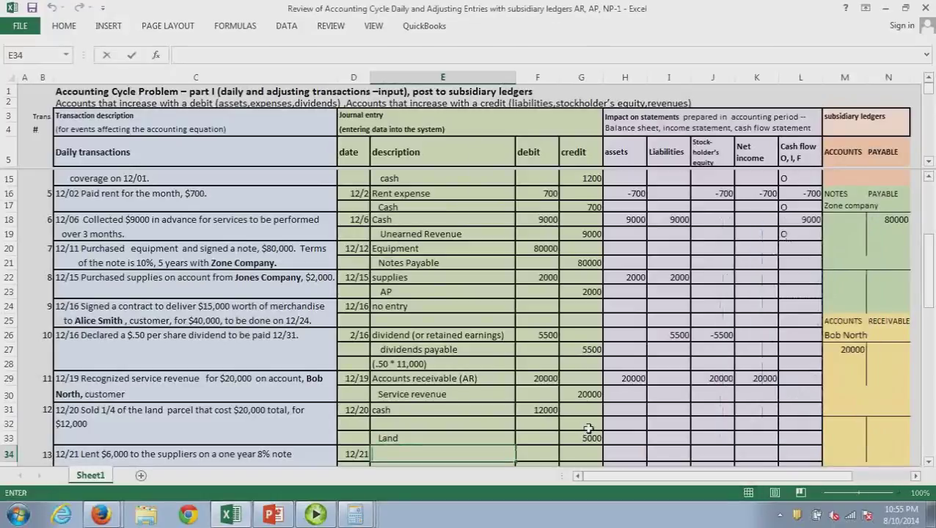
text(700)
key(Escape)
click(588, 425)
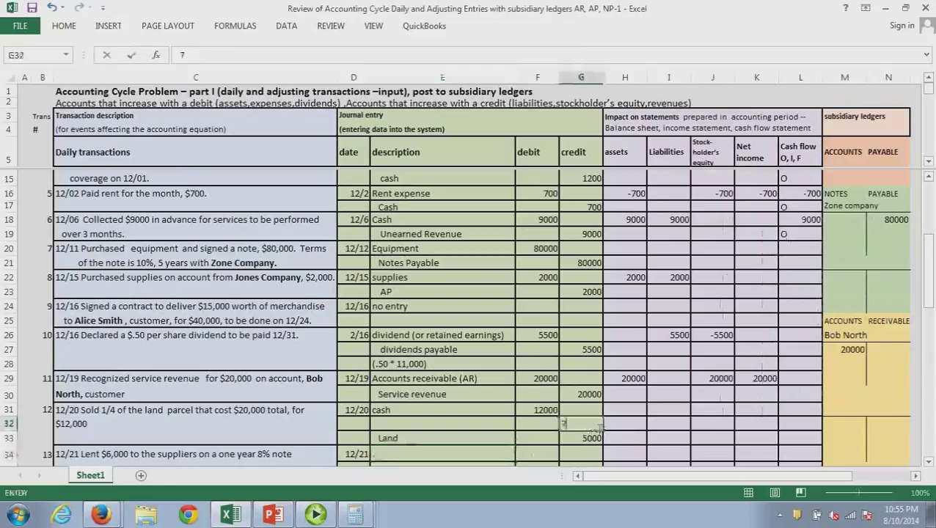
text(7000)
click(396, 426)
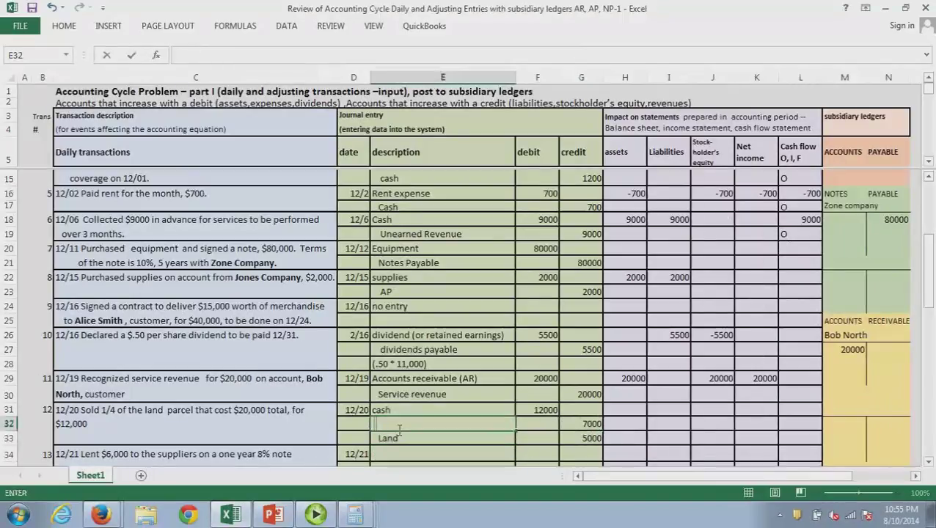
text(Gain)
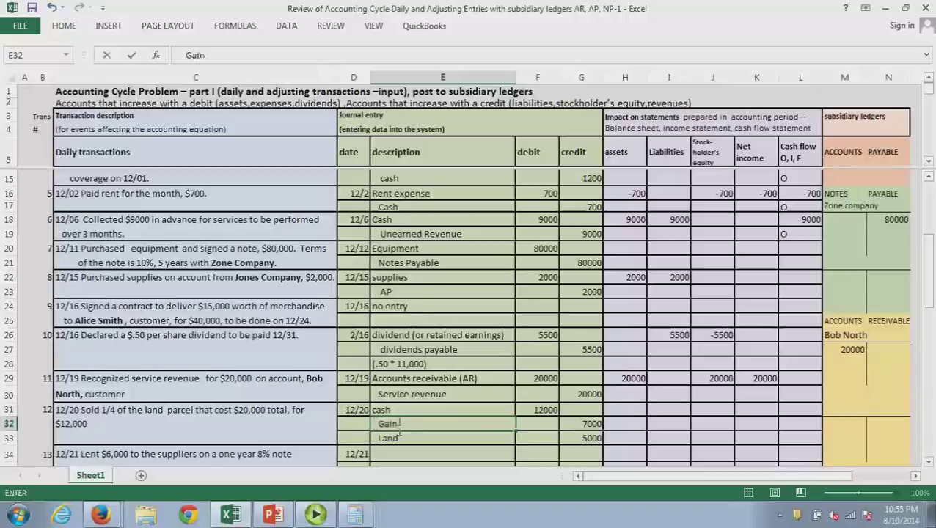
text( Rev)
text(enue)
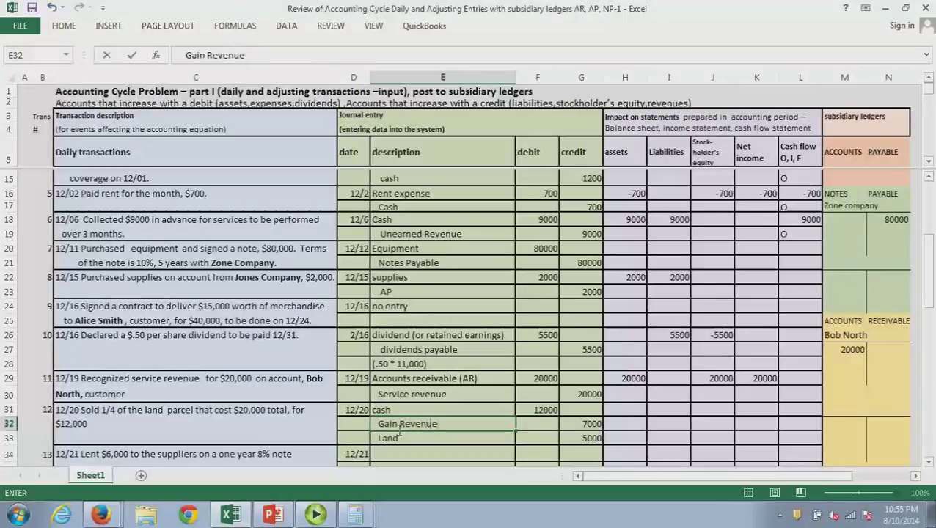
key(Return)
text(Land)
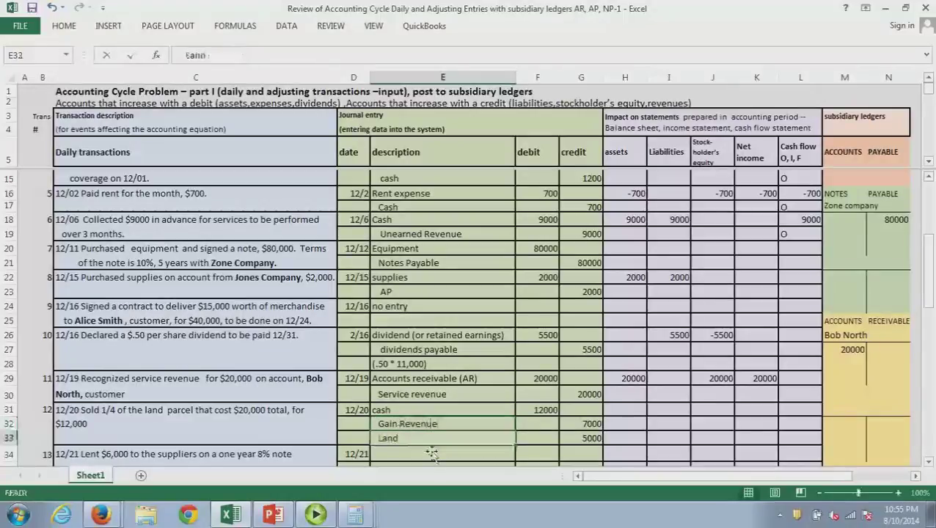
key(ctrl+Return)
Calculate the 7000 gain and enter it as the assets impact on the Gain Revenue row
click(630, 430)
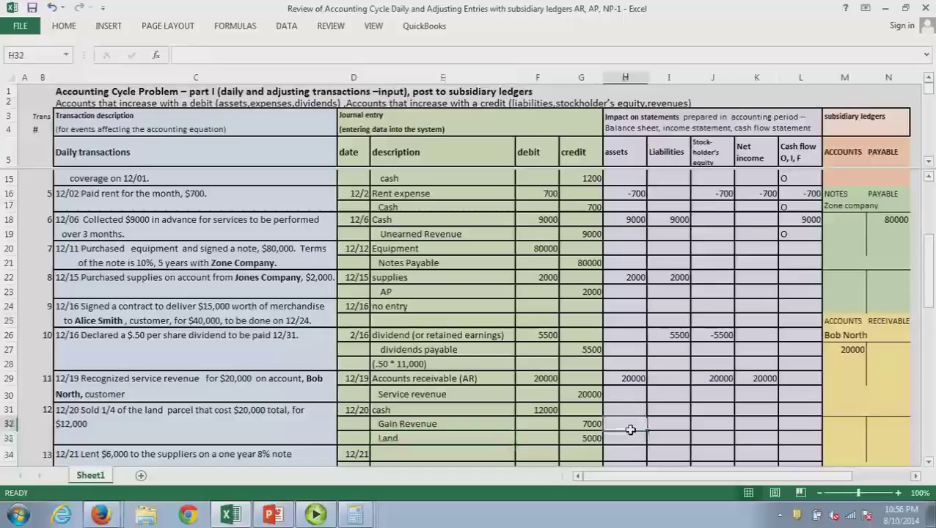
key(alt+Tab)
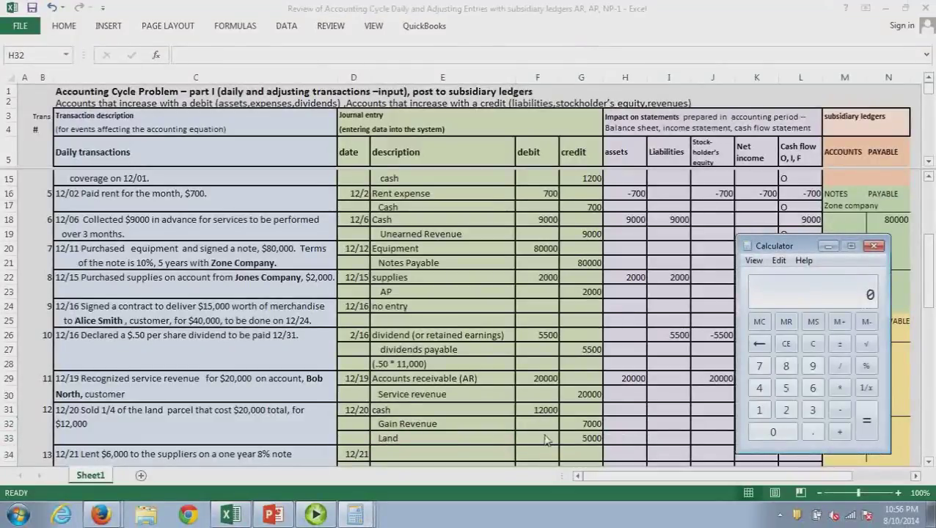
text(12000)
key(minus)
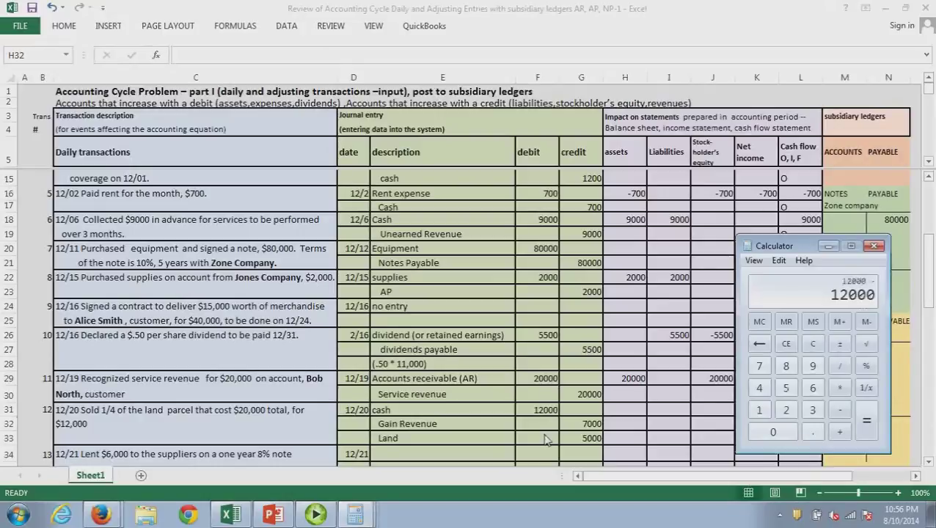
text(5000)
key(Return)
click(637, 424)
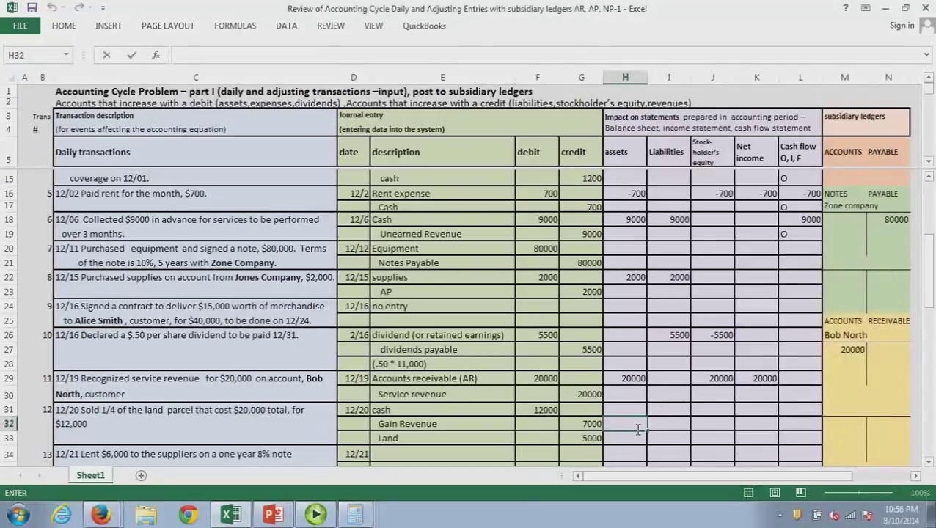
text(7000)
click(635, 454)
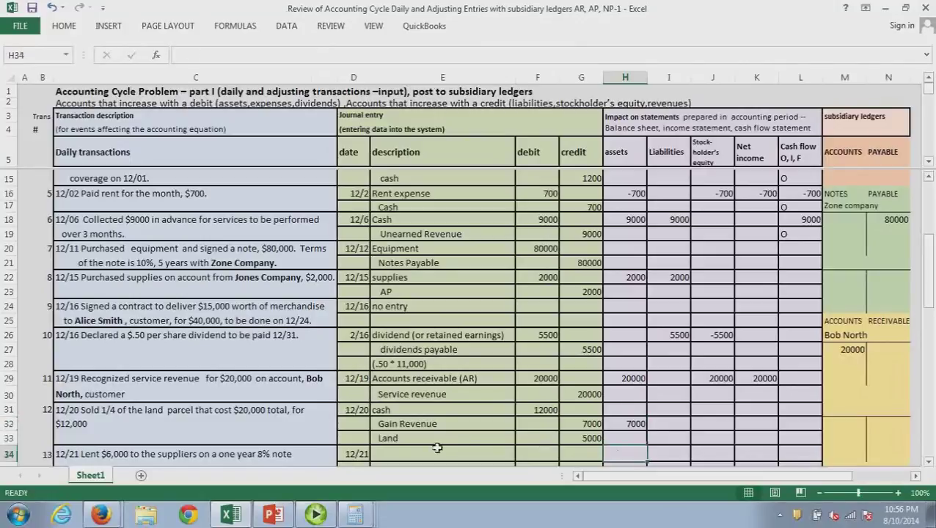
Enter 7000 for stockholders' equity and net income, and 12000 cash flow coded investing
click(722, 429)
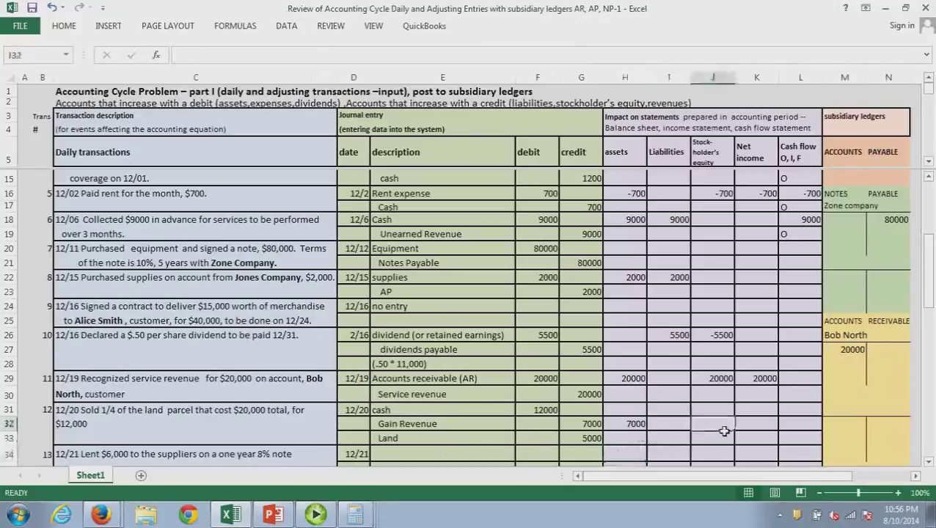
text(7000)
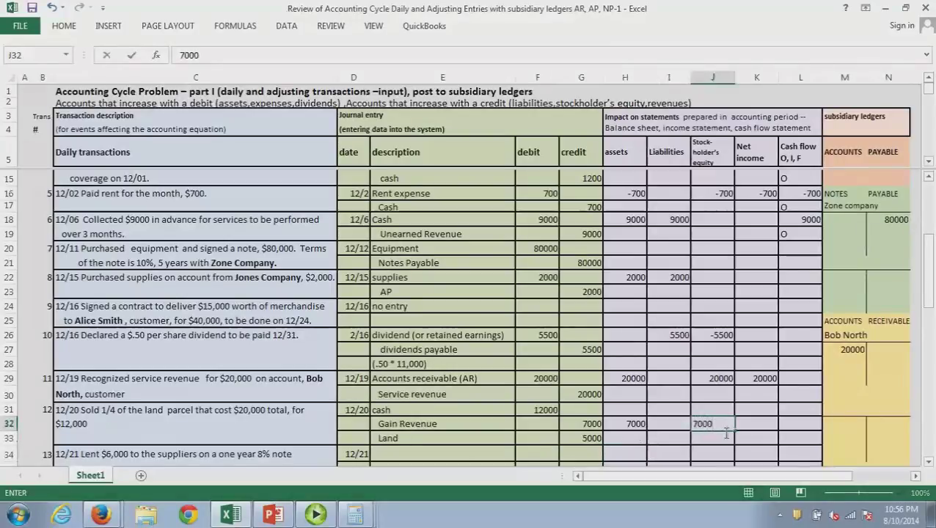
key(Return)
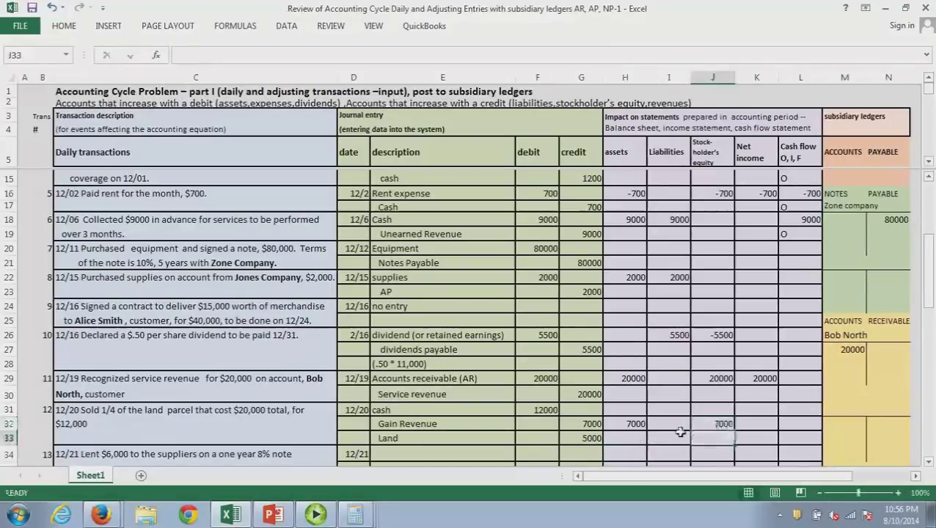
click(754, 427)
text(7000)
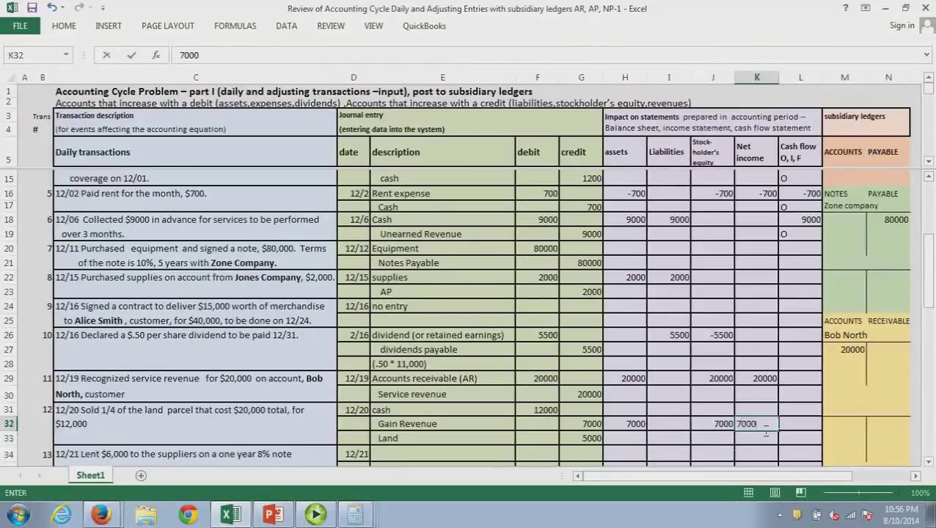
key(Return)
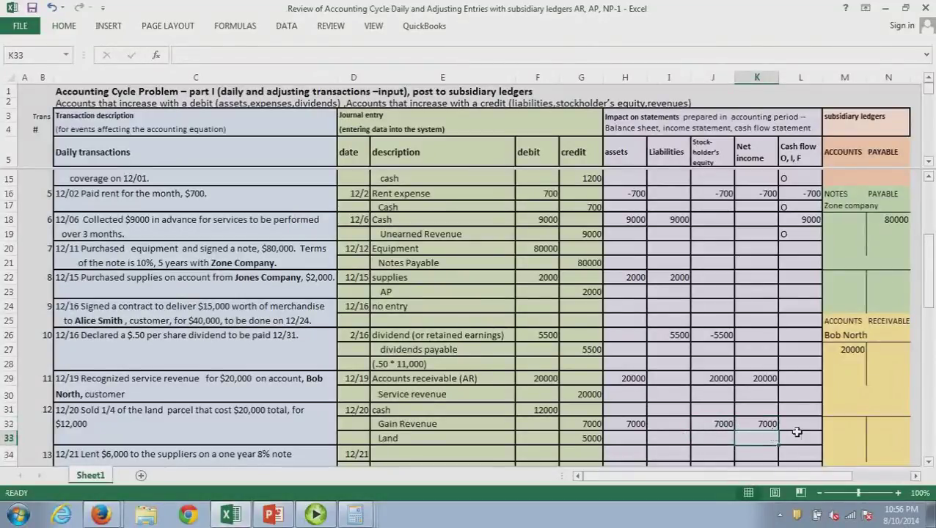
click(798, 426)
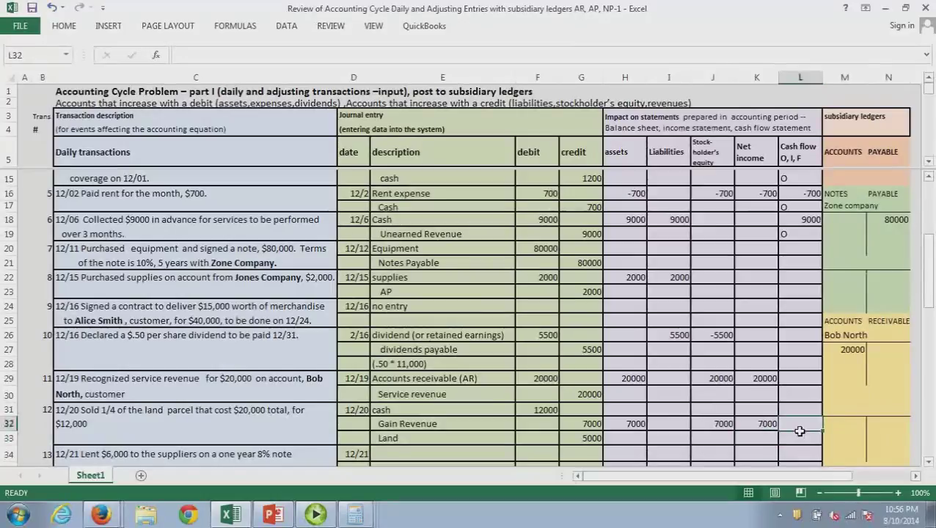
text(12000)
key(Return)
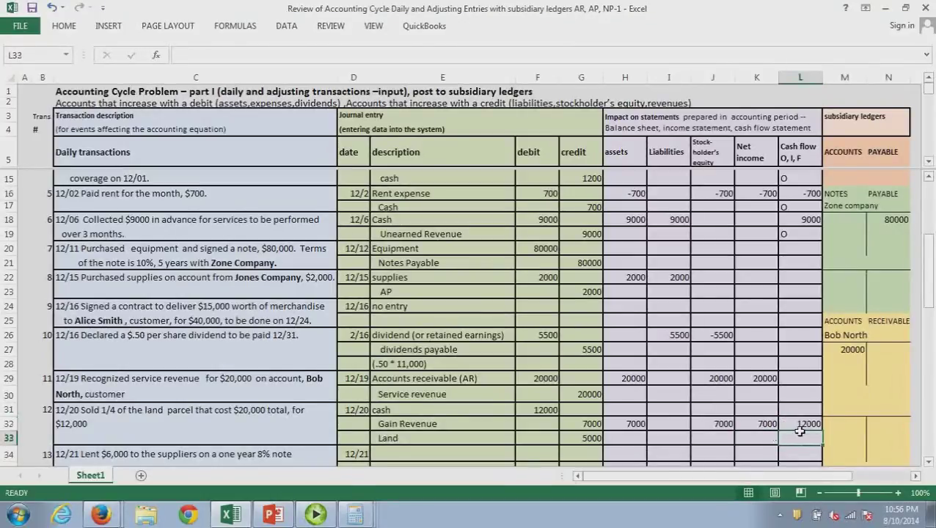
key(Return)
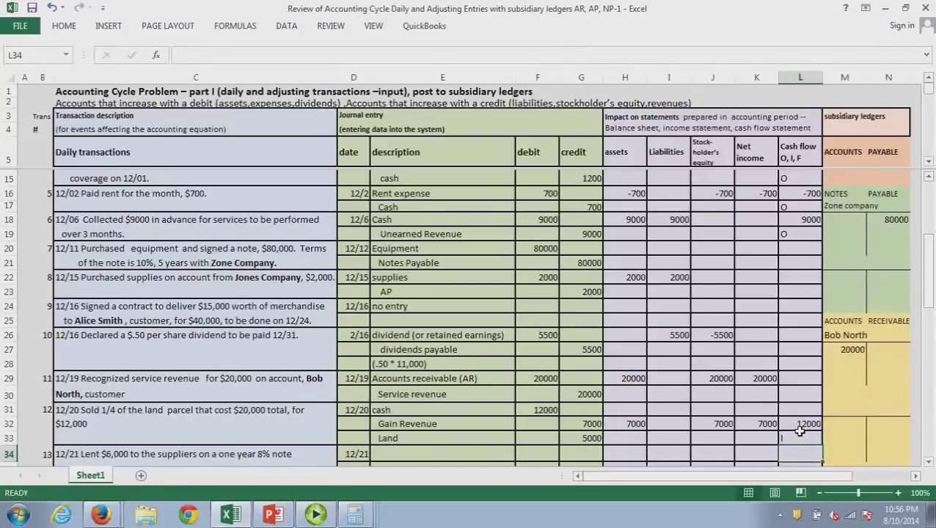
Add 'Super Supplier company' beneath the 12/21 loan description
drag(930, 294, 932, 302)
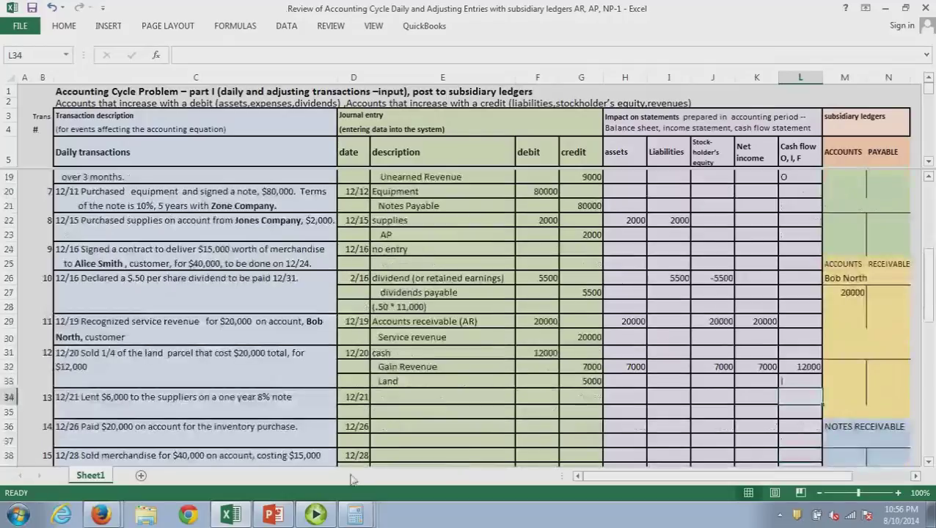
click(406, 398)
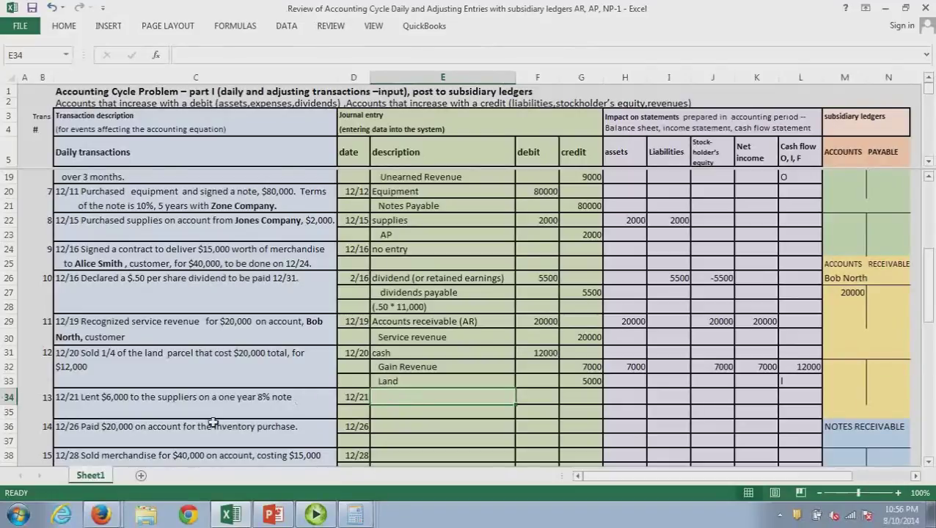
click(99, 413)
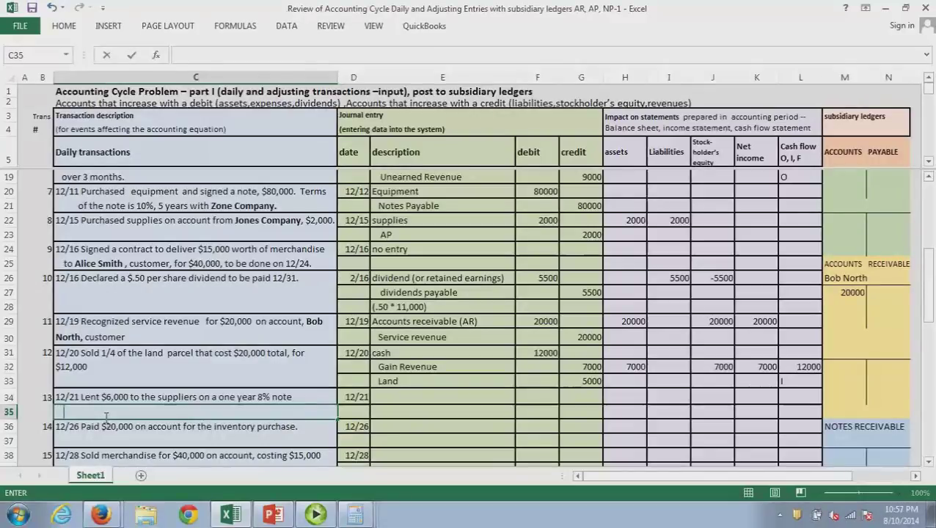
text(Su)
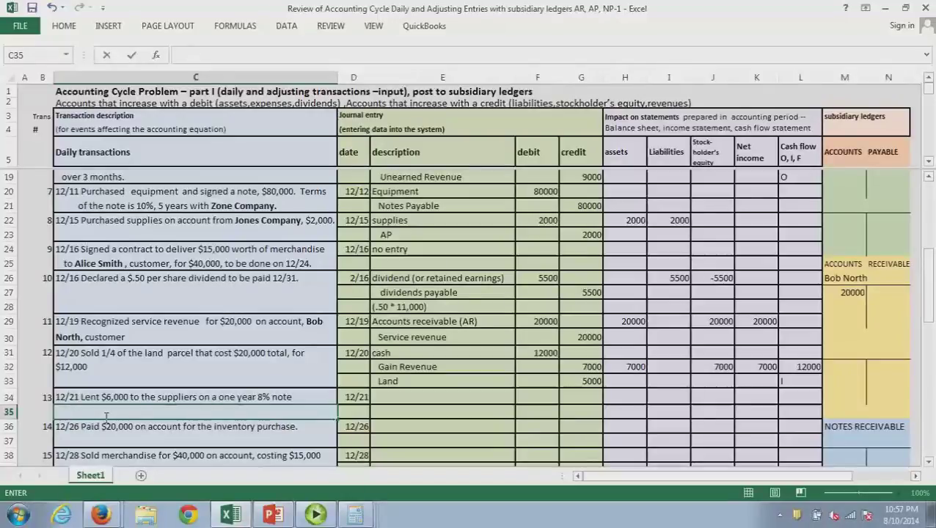
text(per Sup)
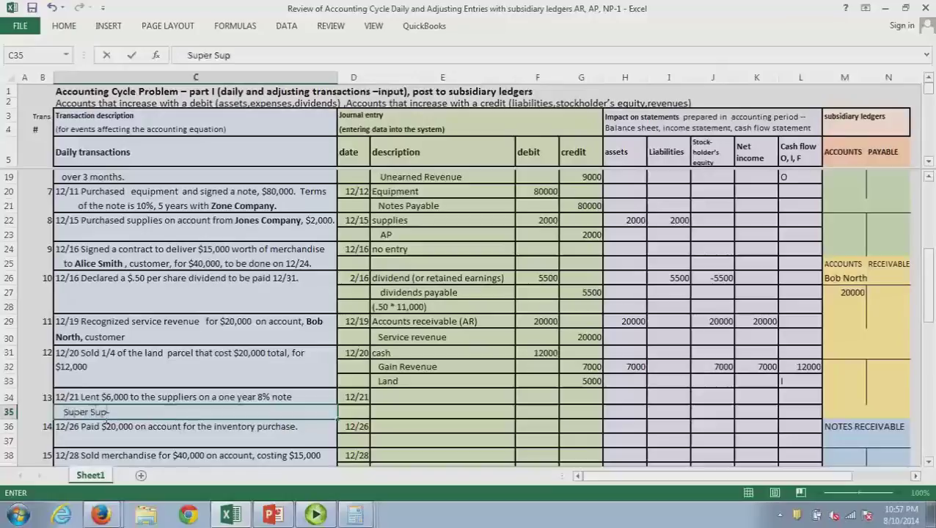
text(plier)
text( co)
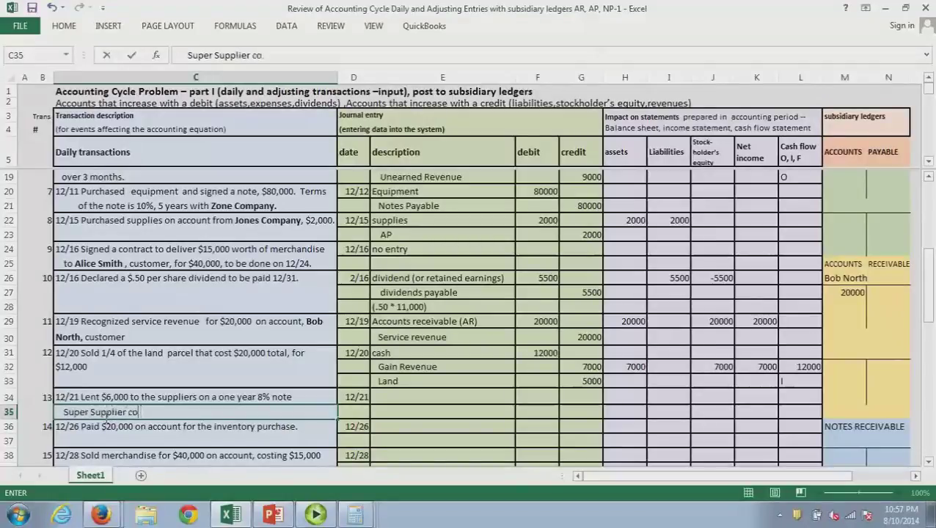
text(mpany)
key(ctrl+Return)
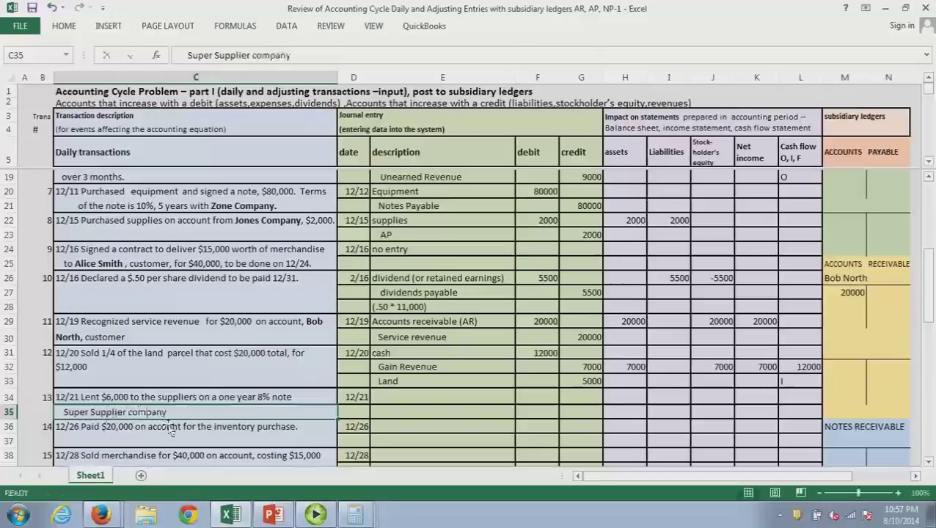
Debit Notes Receivable 6000 and credit Cash 6000 in the 12/21 journal entry
click(411, 403)
text(Notes)
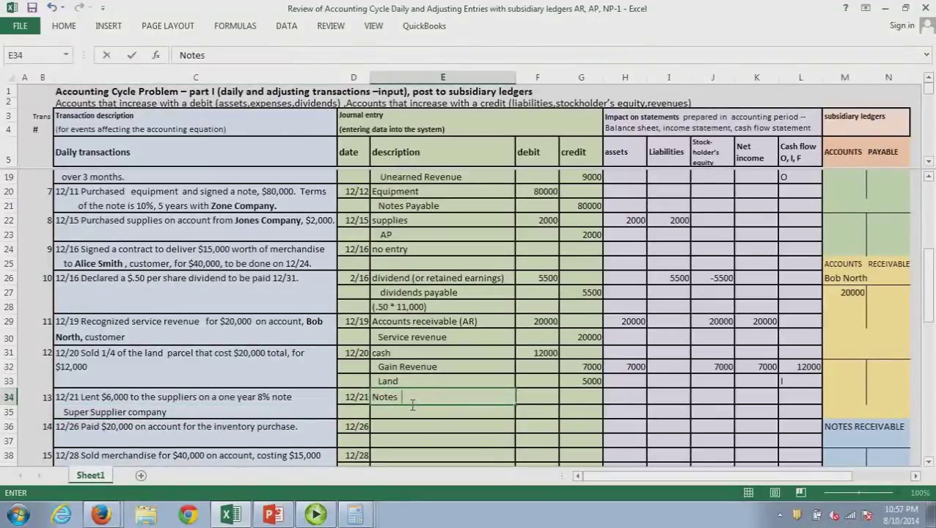
text( Receivable)
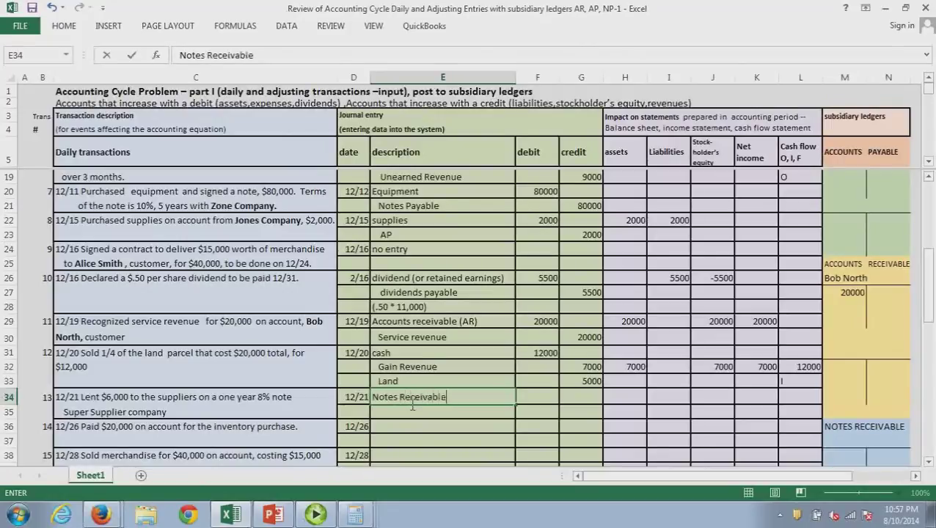
click(528, 401)
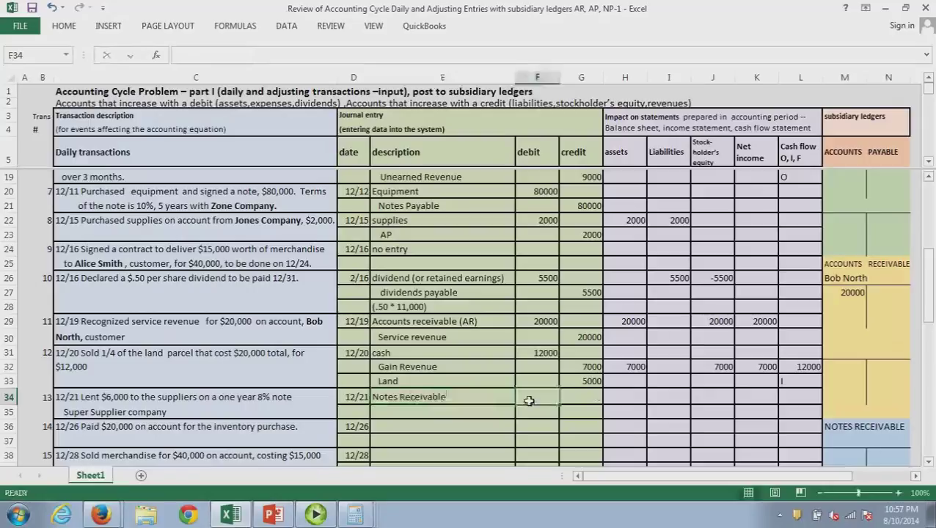
text(6000)
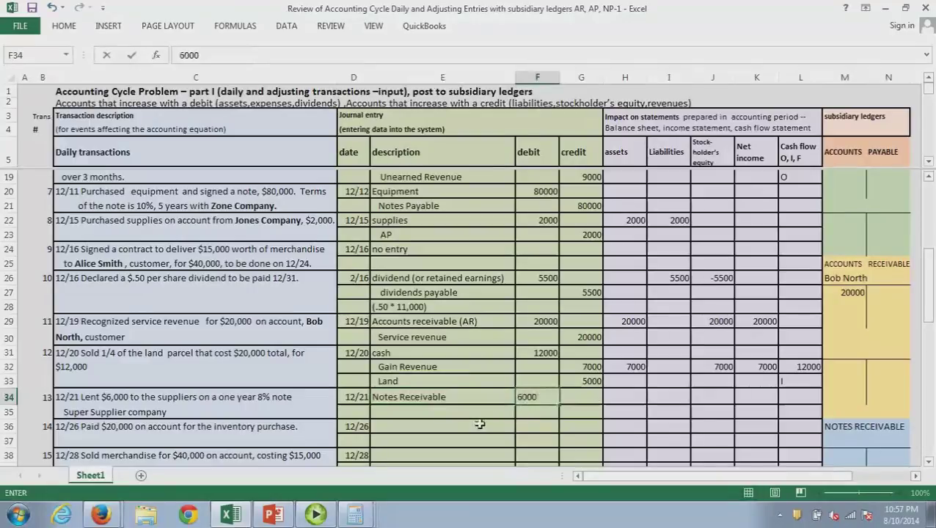
click(477, 419)
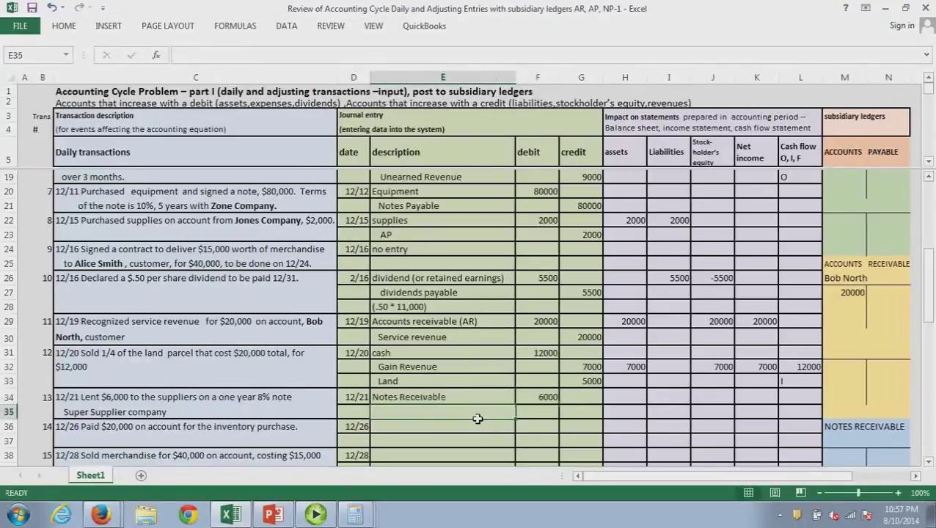
text(Cash)
key(Tab)
key(Tab)
text(6000)
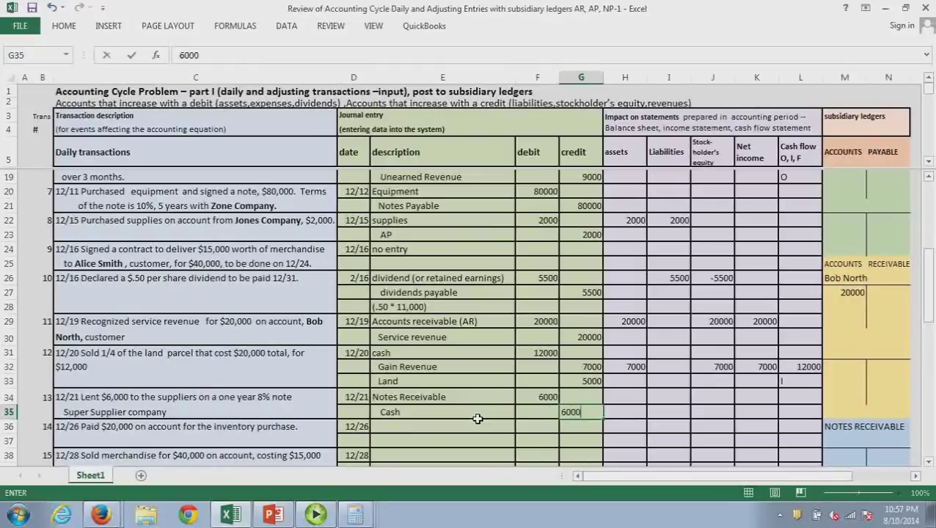
click(539, 440)
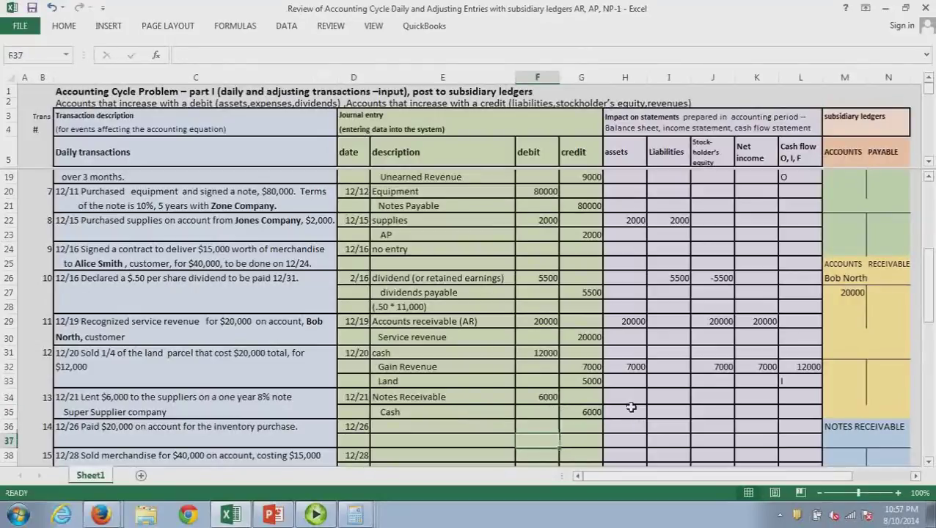
click(629, 402)
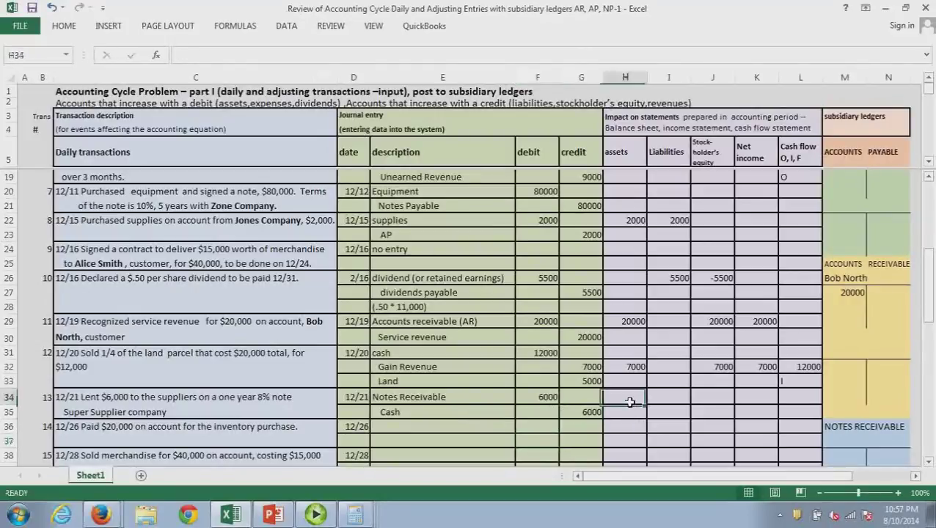
key(alt+Tab)
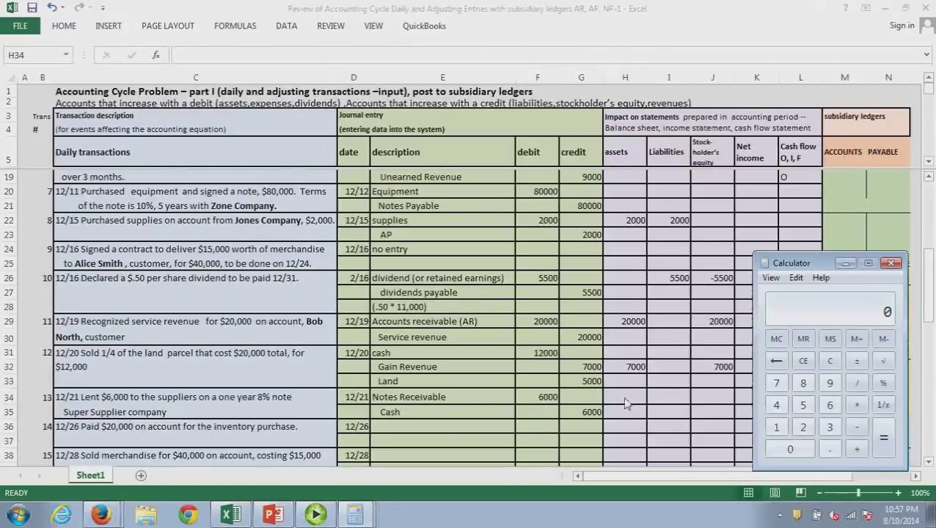
Calculate 6000 minus 6000 in Calculator, confirming the loan's net asset impact is 0
text(6000)
key(minus)
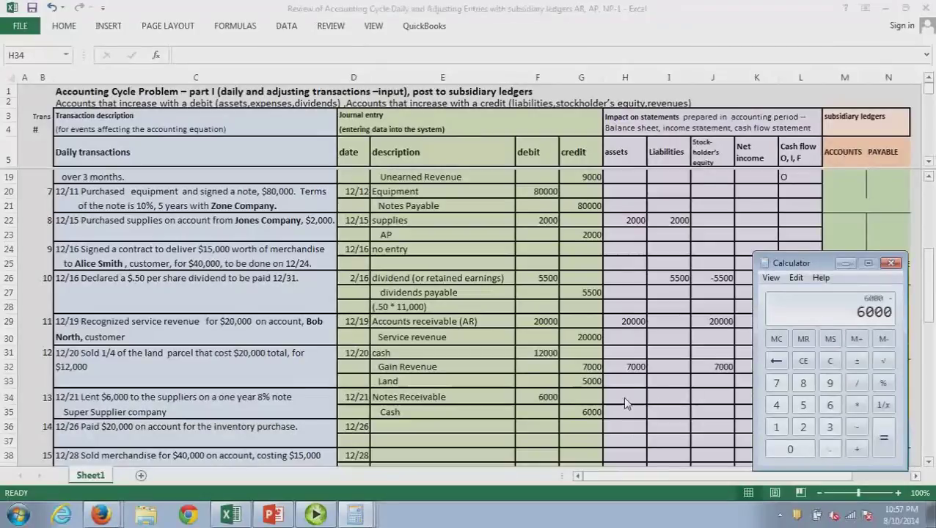
text(6000)
key(equal)
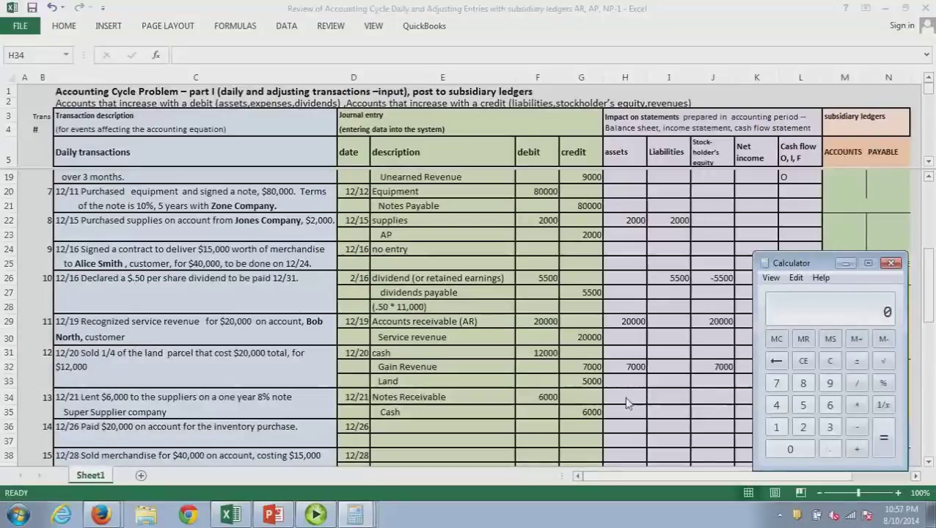
click(630, 402)
Give the 12/21 loan a 0 net assets impact (-6000+6000) and a -6000 cash flow coded I
text(-)
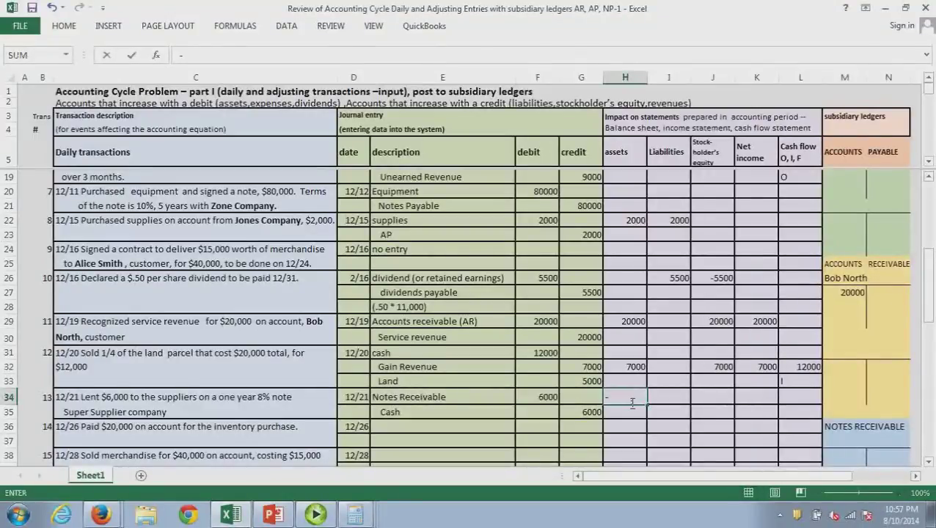
text(6000+6)
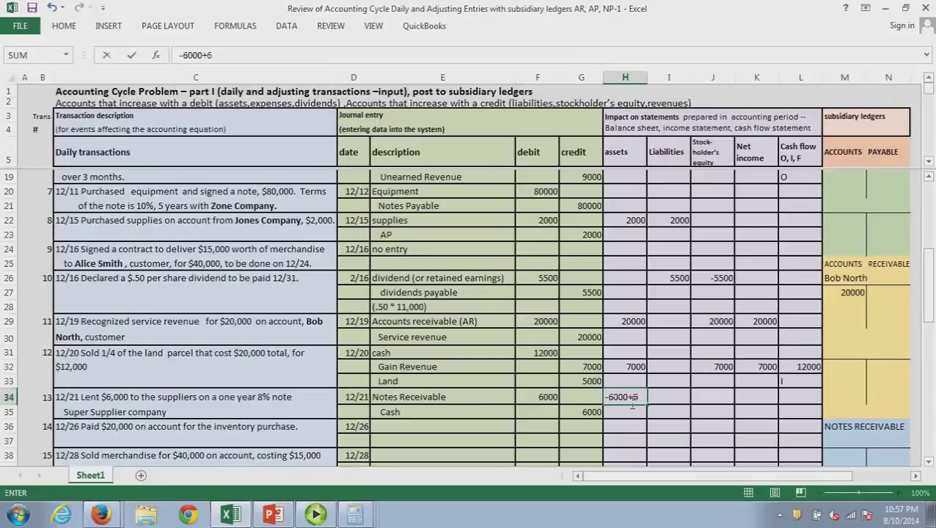
text(000)
key(Return)
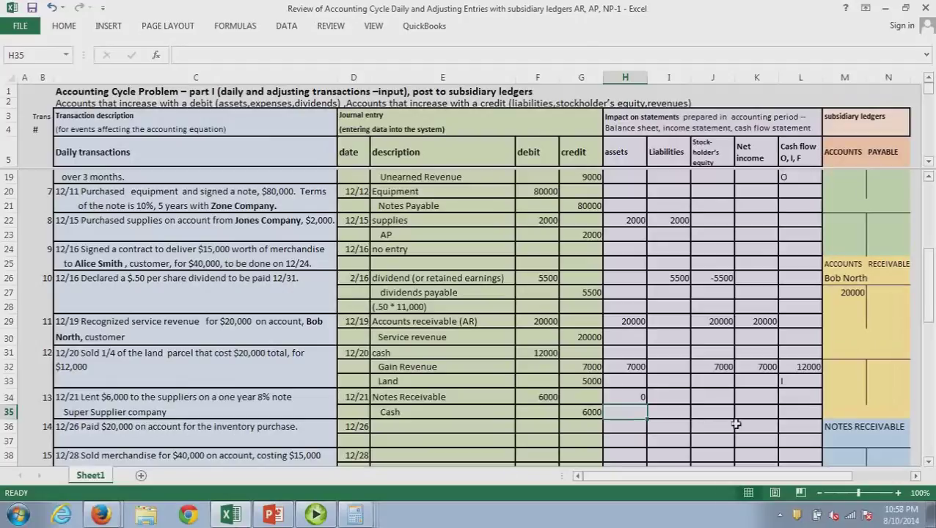
click(801, 403)
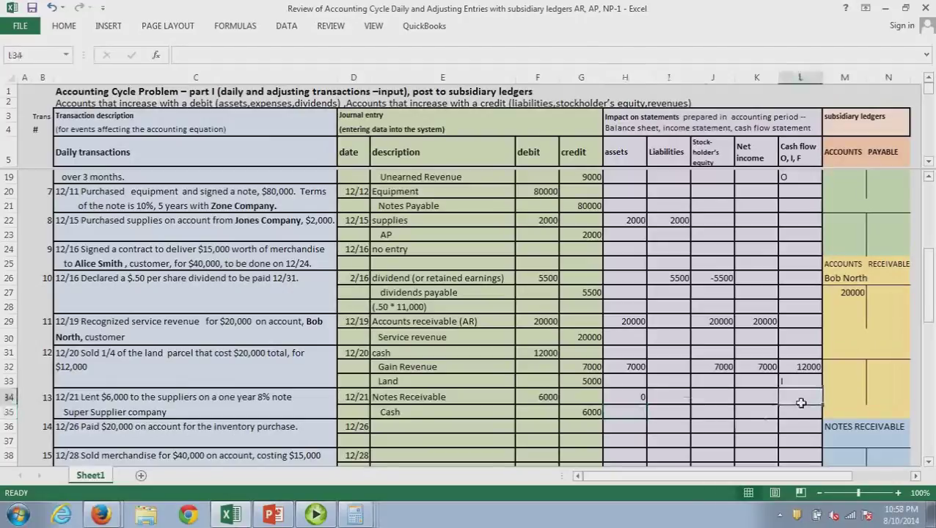
text(-)
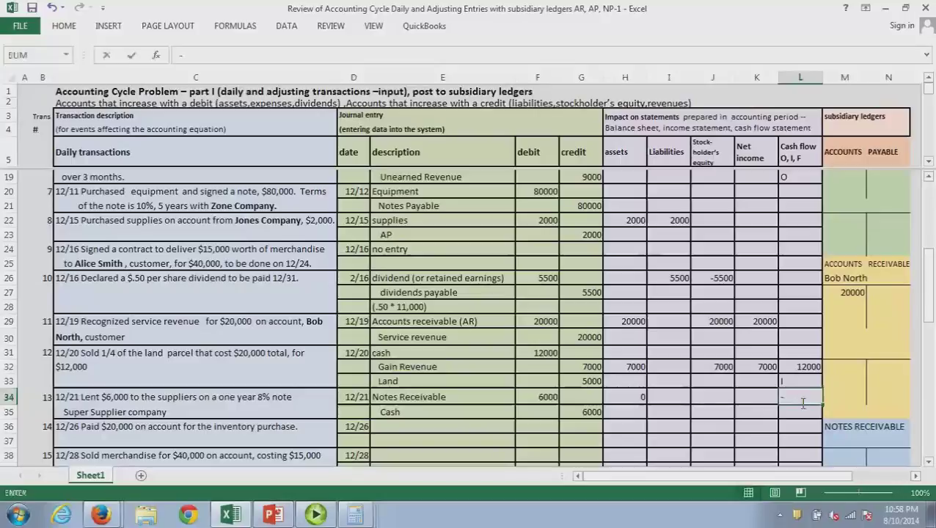
text(6000)
key(Return)
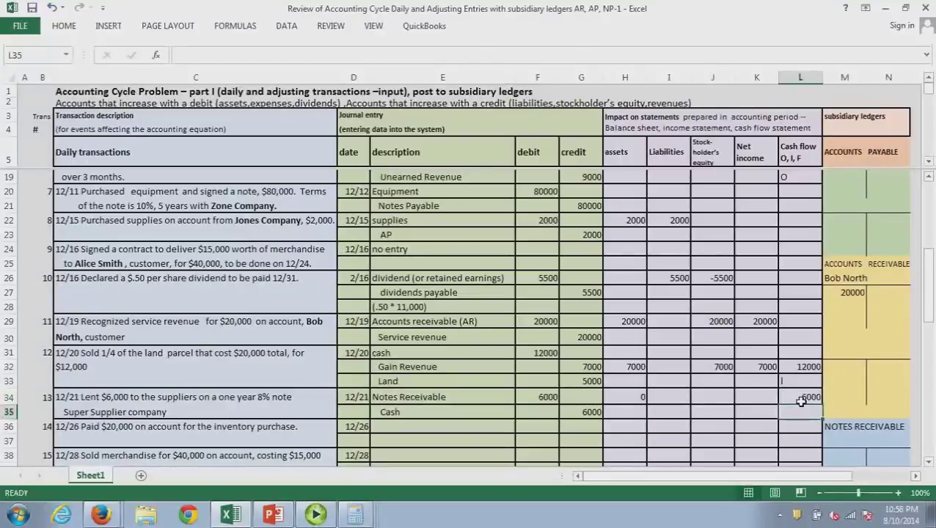
text(I)
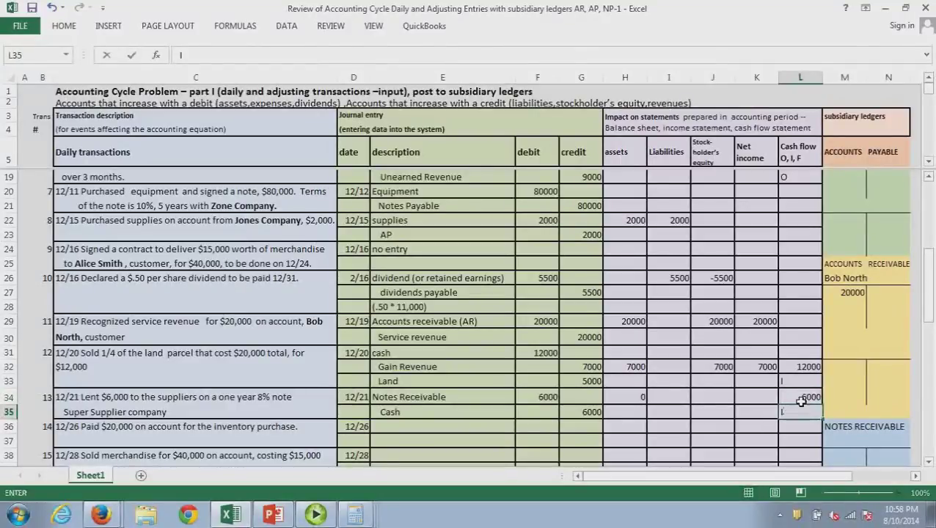
key(Return)
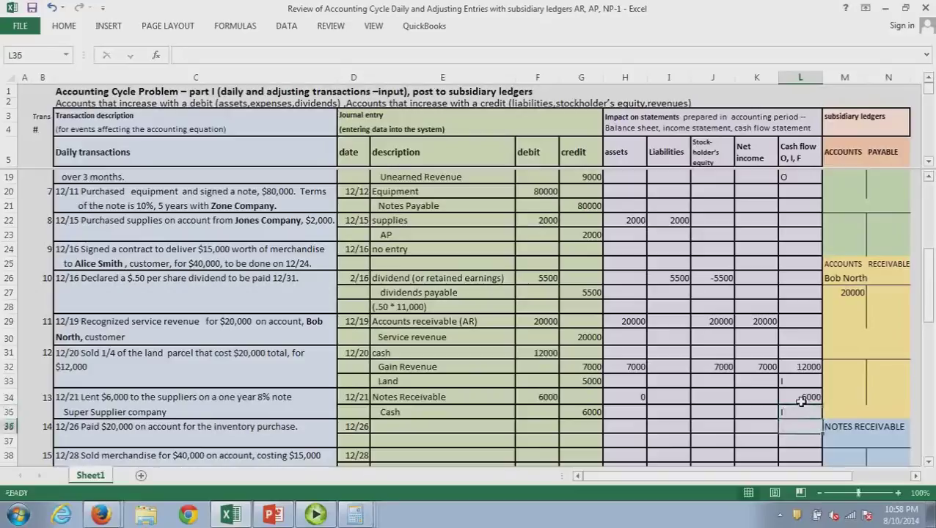
scroll(801, 401, down, 1)
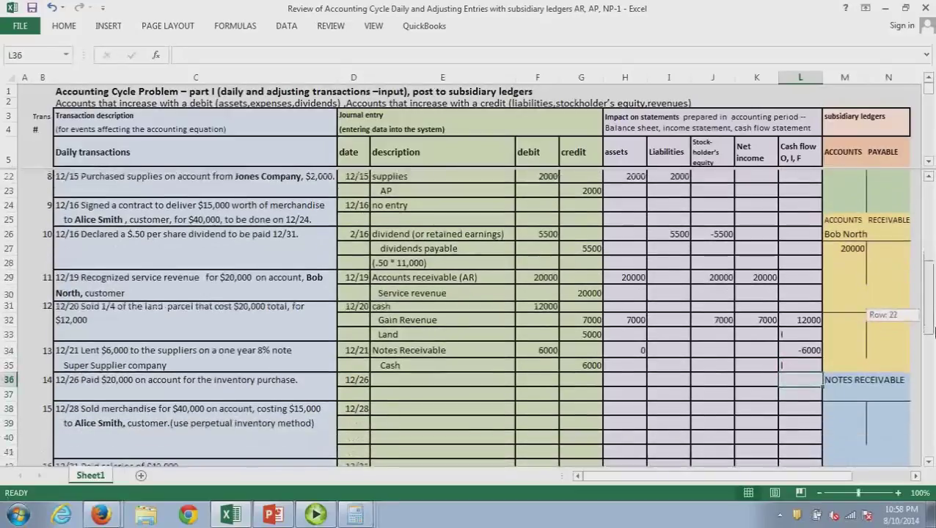
Head the notes receivable ledger with Super Supplier Co and post 6000 beneath it
click(850, 400)
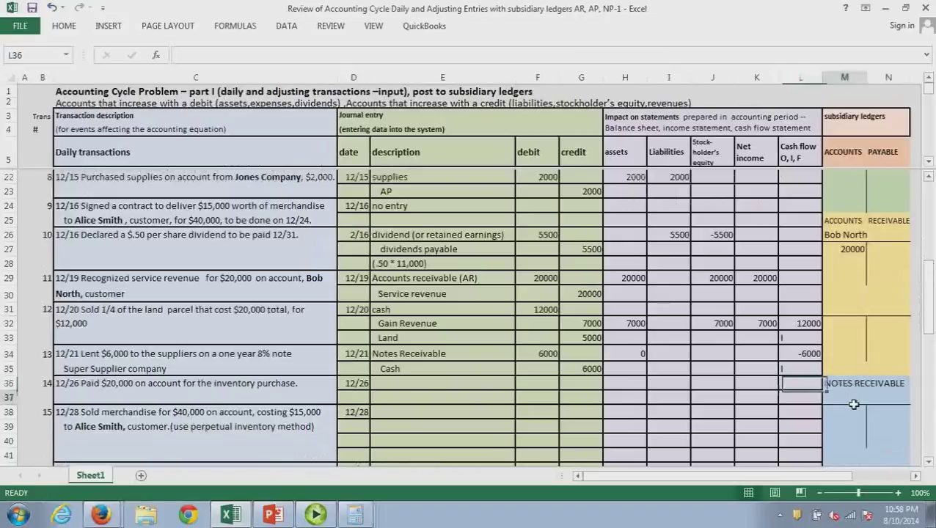
text(Supe)
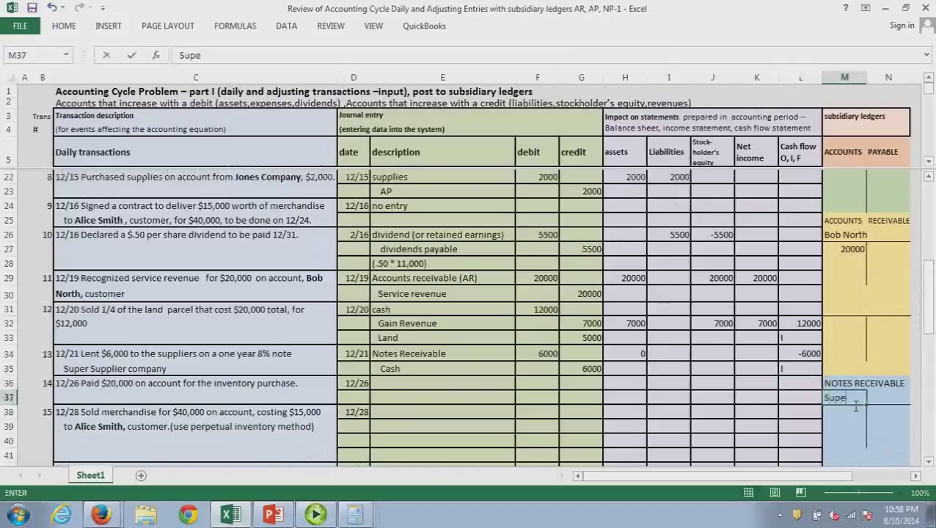
text(r Supplier Co)
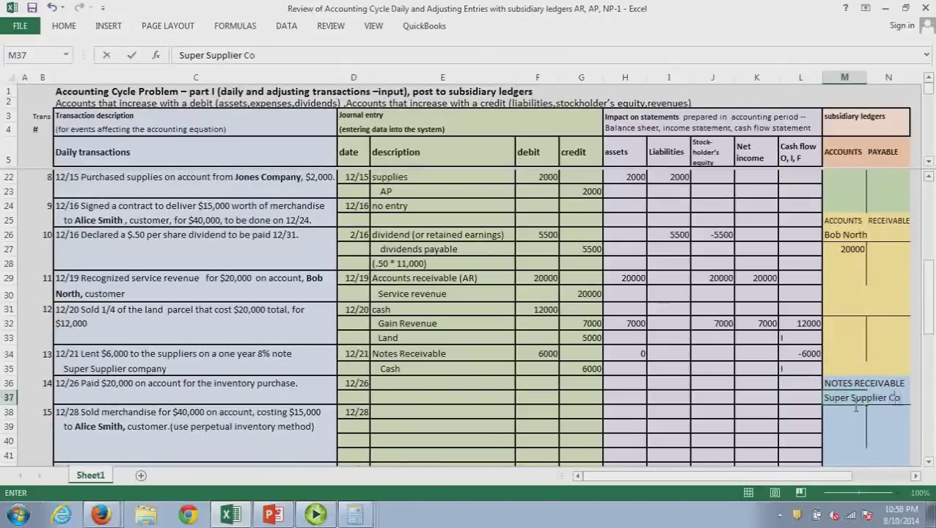
click(850, 427)
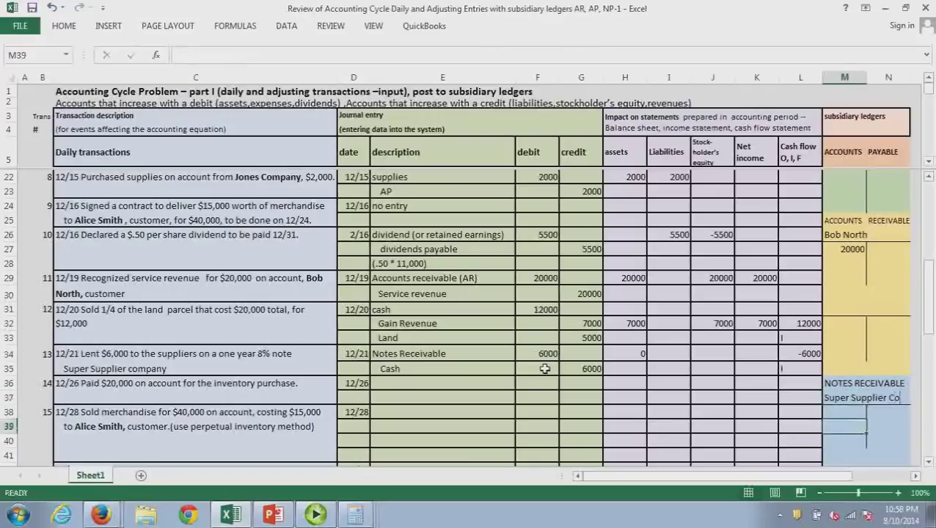
click(849, 413)
text(6000)
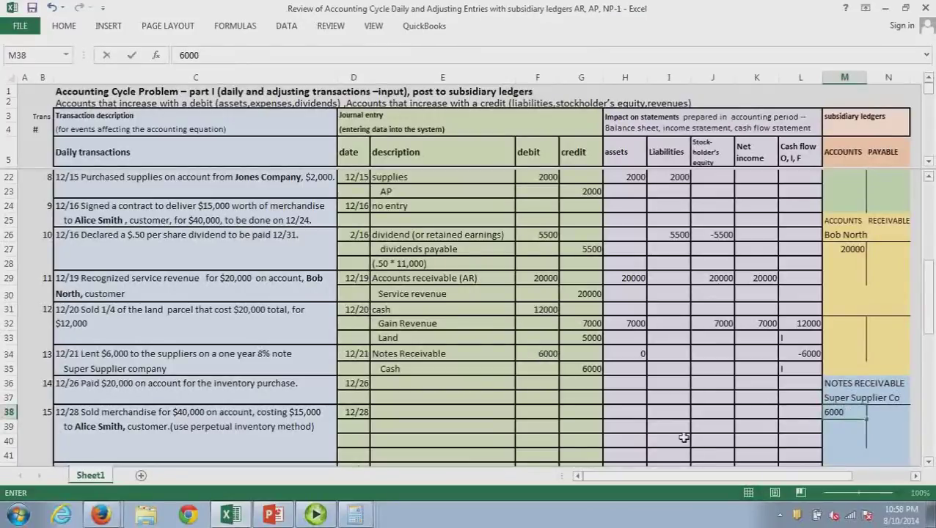
click(682, 431)
click(397, 391)
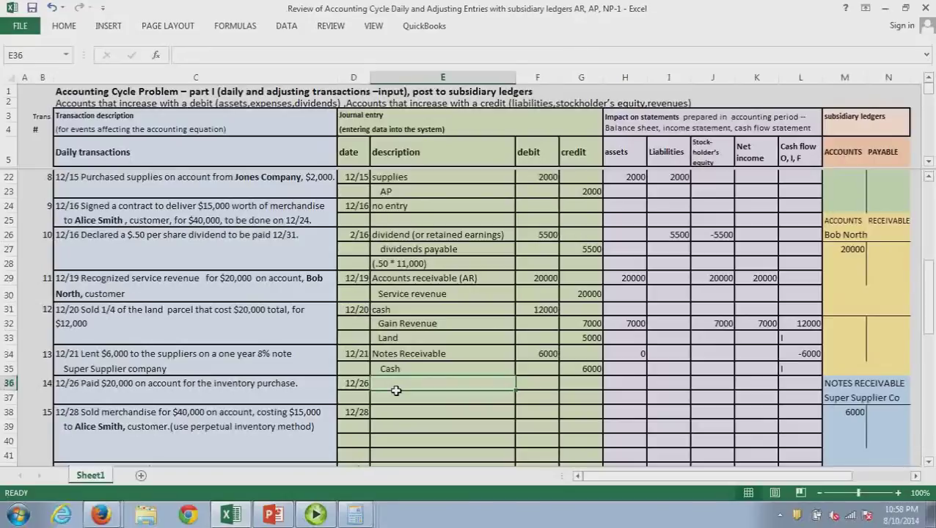
Journalize the 12/26 payment: debit Accounts payable 20000, credit cash 20000
text(Accoun)
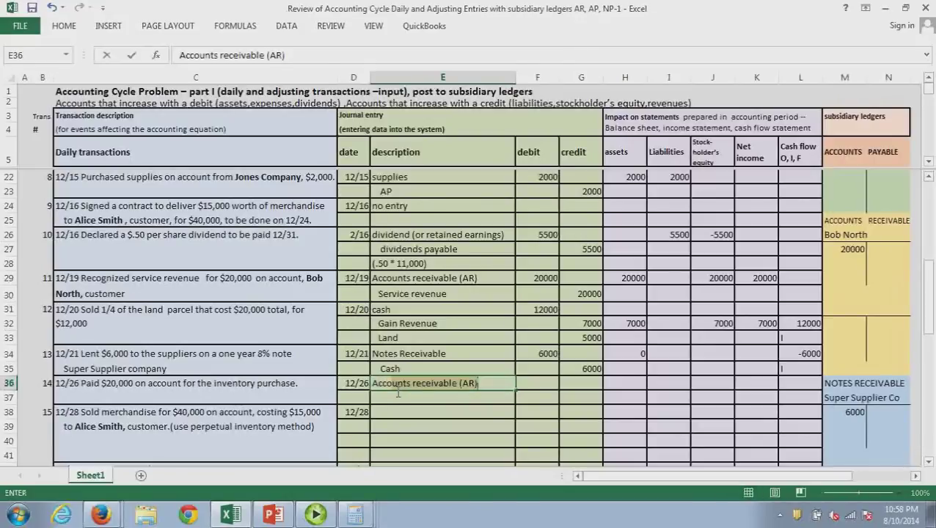
text(ts payable)
key(Tab)
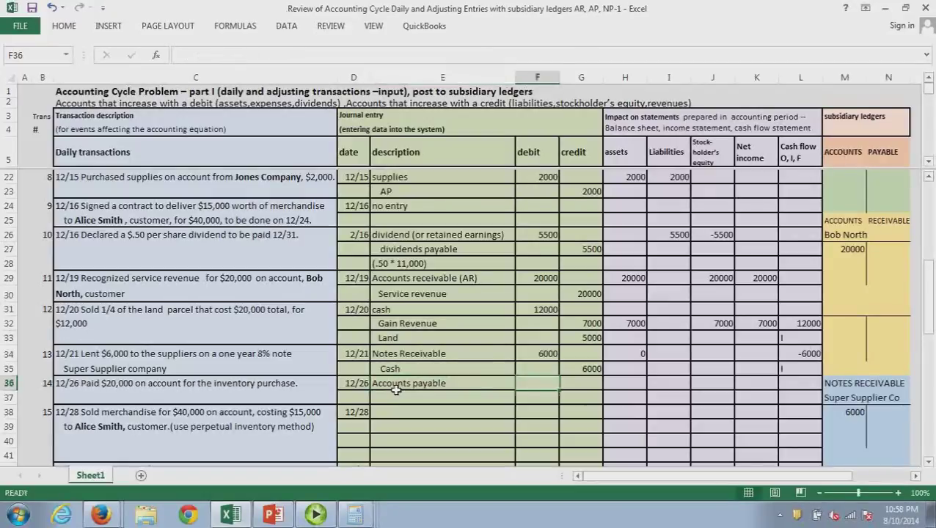
text(20000)
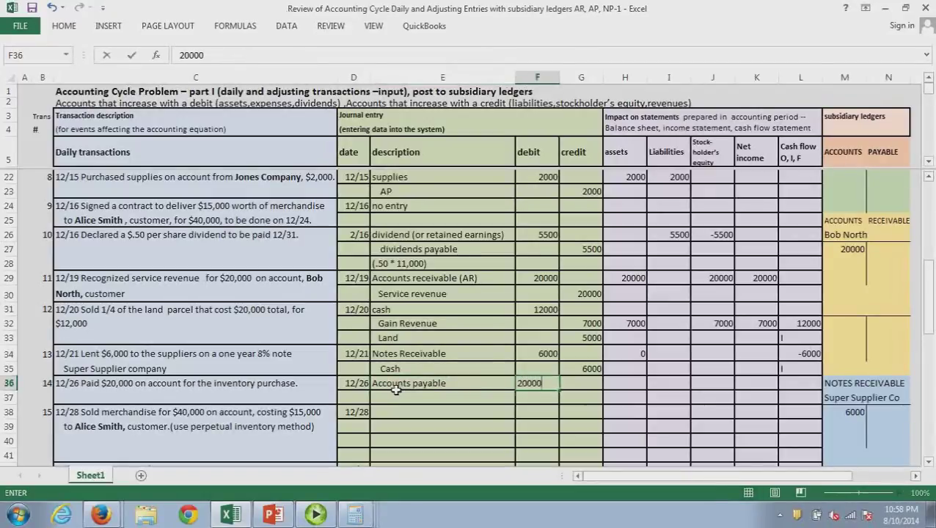
key(Return)
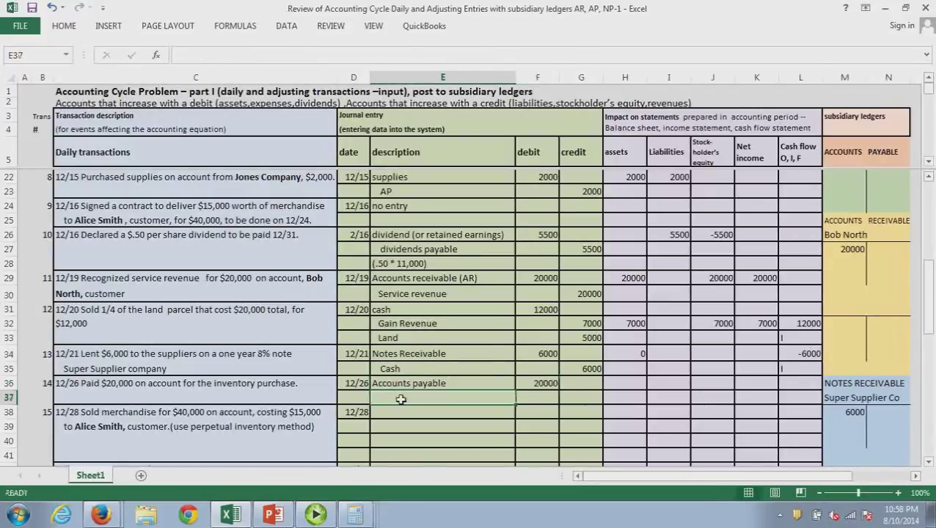
text(cash)
key(Tab)
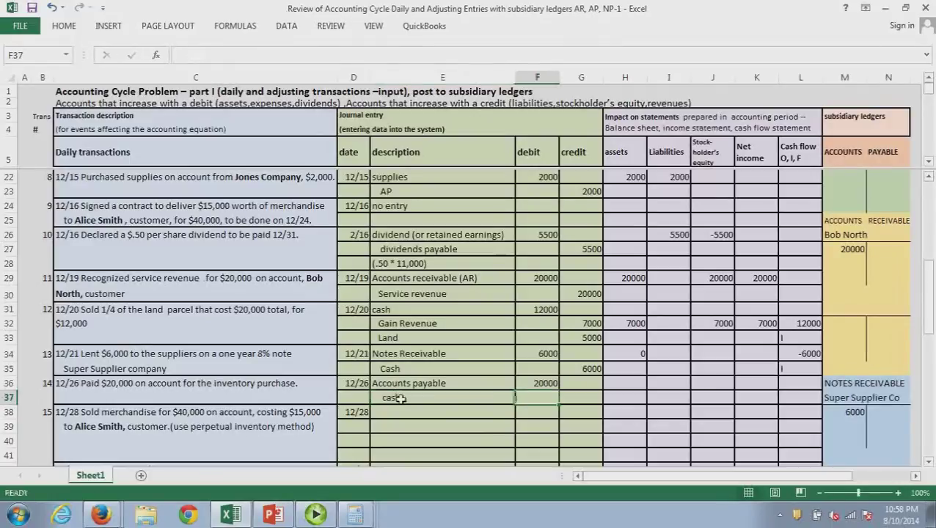
key(Tab)
text(20000)
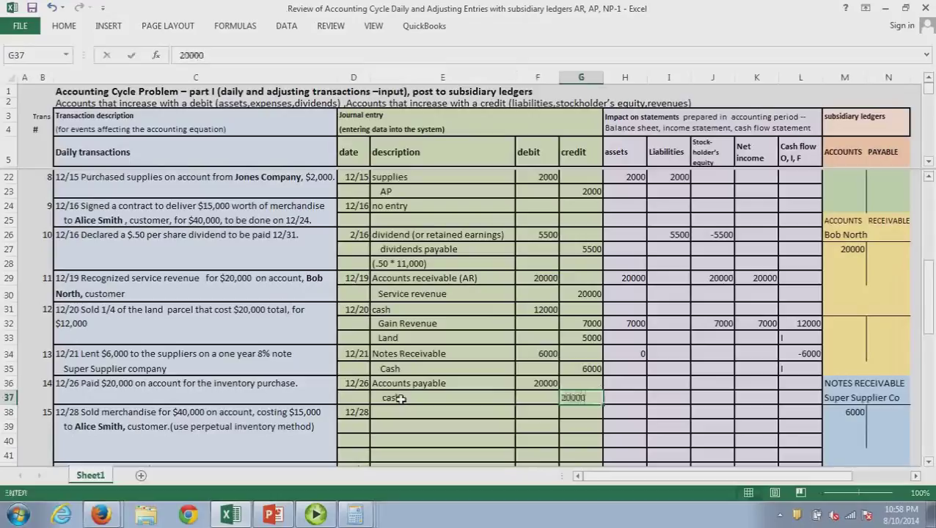
key(Tab)
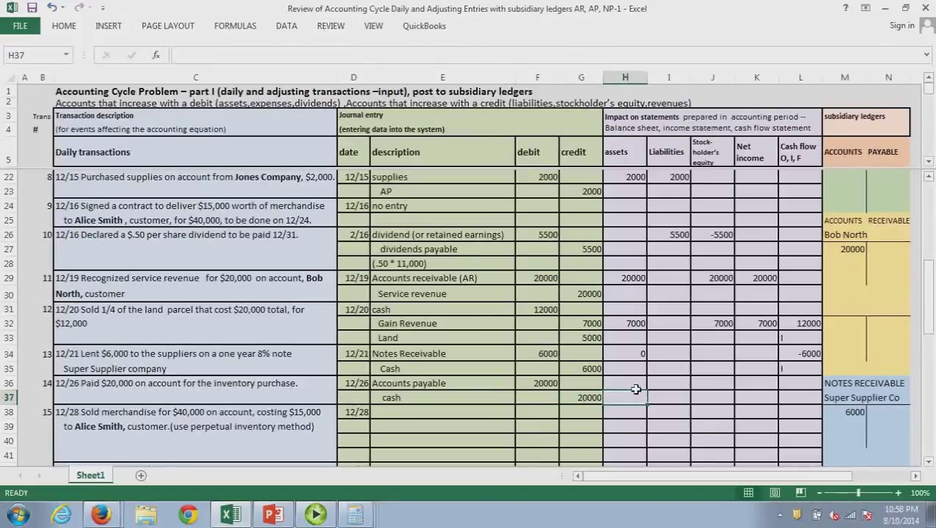
Record -20000 assets, -20000 liabilities and a -20000 cash flow coded O for the payment
click(636, 390)
text(-200)
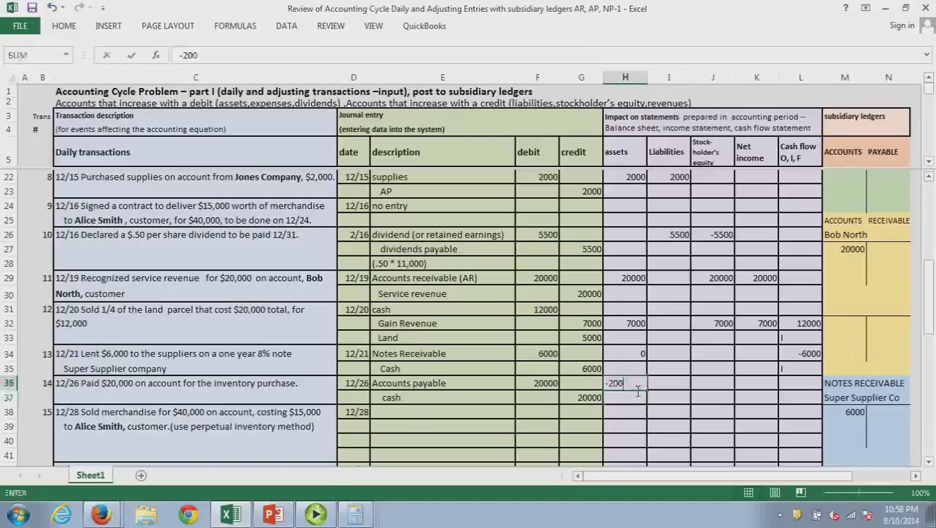
text(00)
click(666, 390)
text(-2)
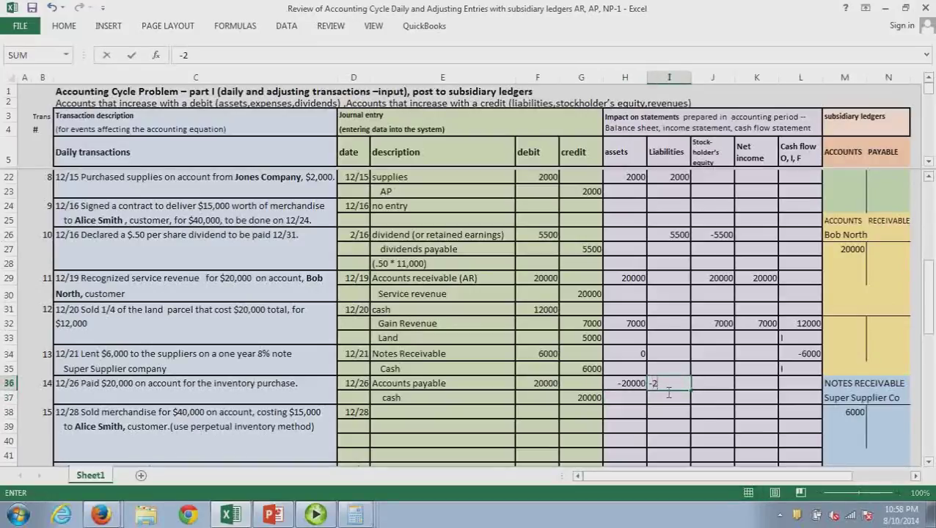
text(0000)
key(Return)
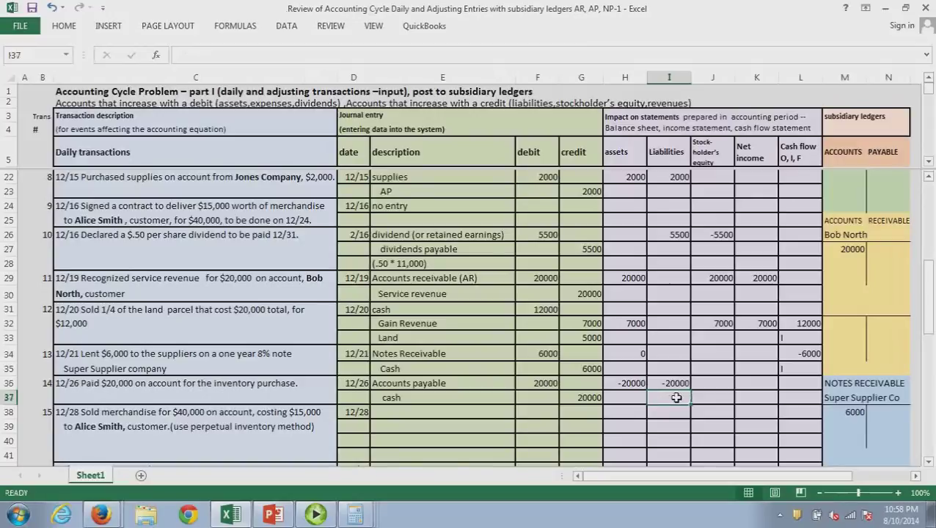
click(760, 389)
click(808, 385)
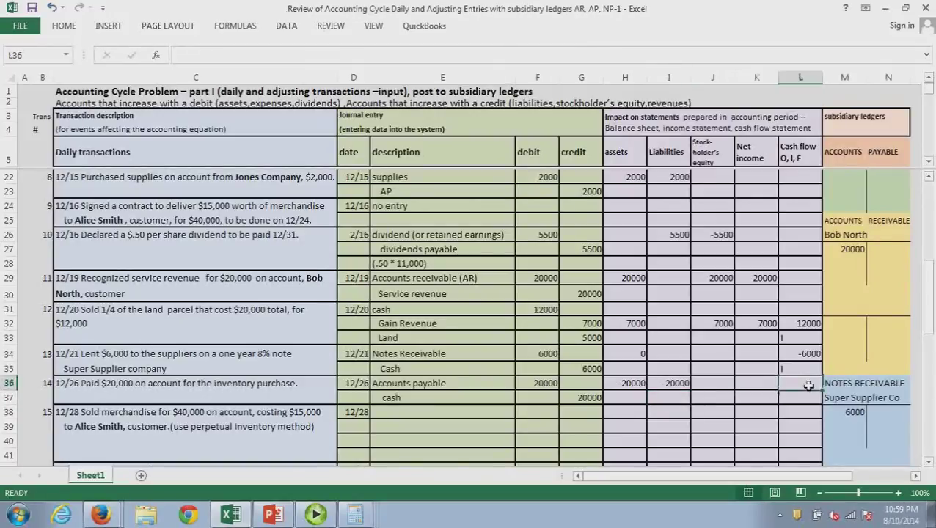
text(-200)
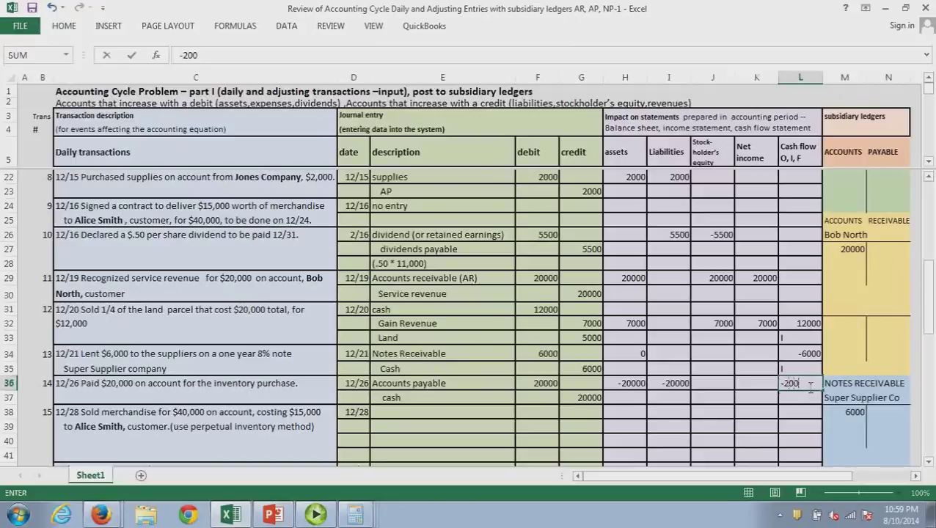
text(00)
click(810, 404)
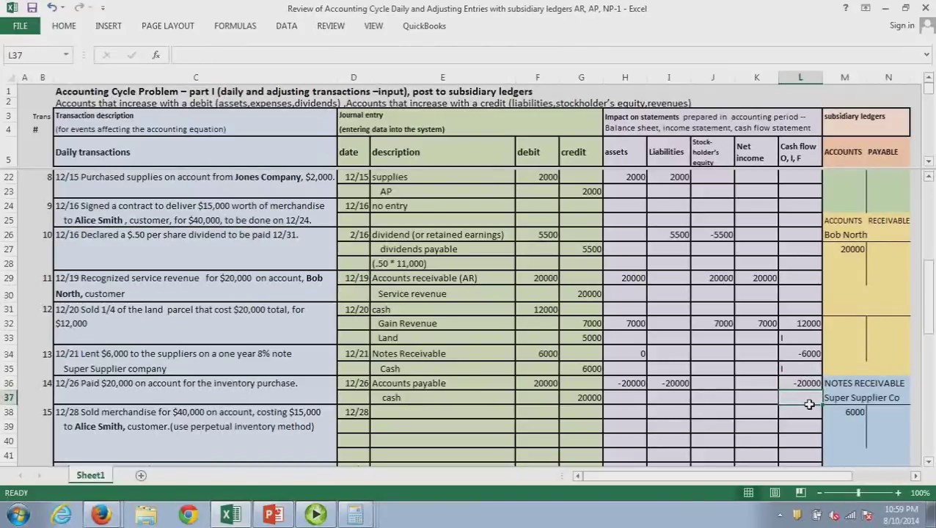
text(O)
click(811, 408)
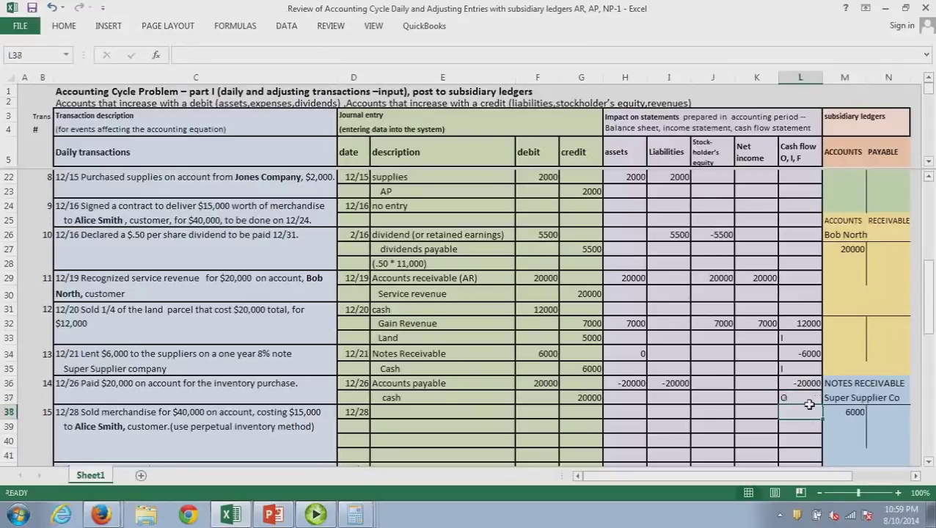
click(448, 412)
drag(930, 323, 862, 270)
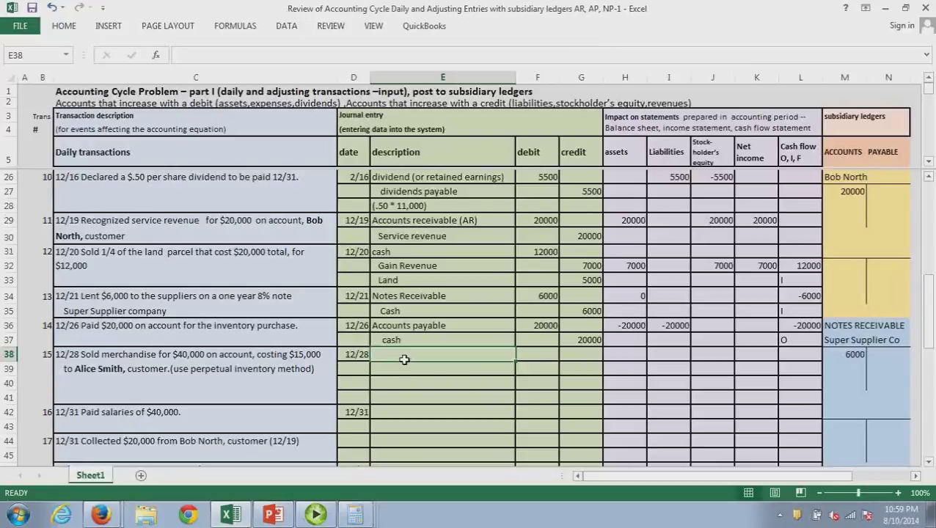
Record the 12/28 sale: debit AR 40000 and credit Sales Revenue 40000
text(AR)
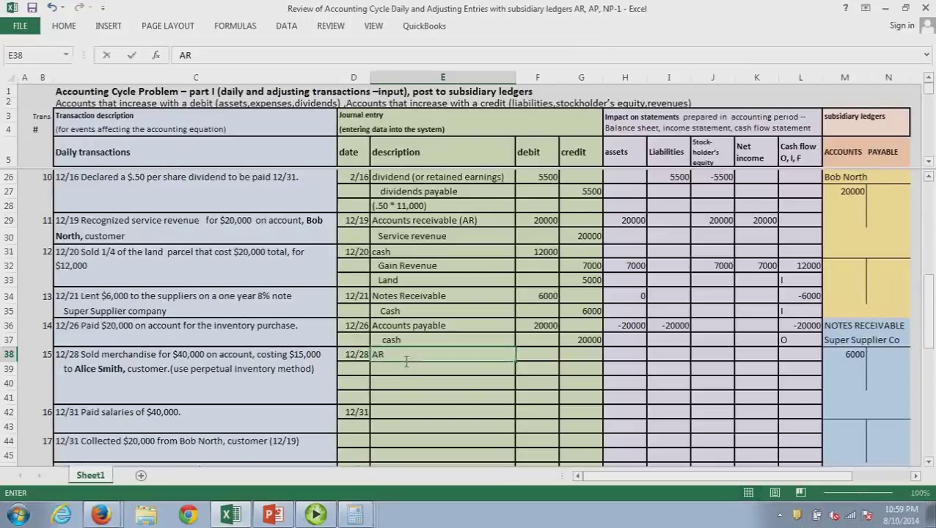
key(Tab)
text(40000)
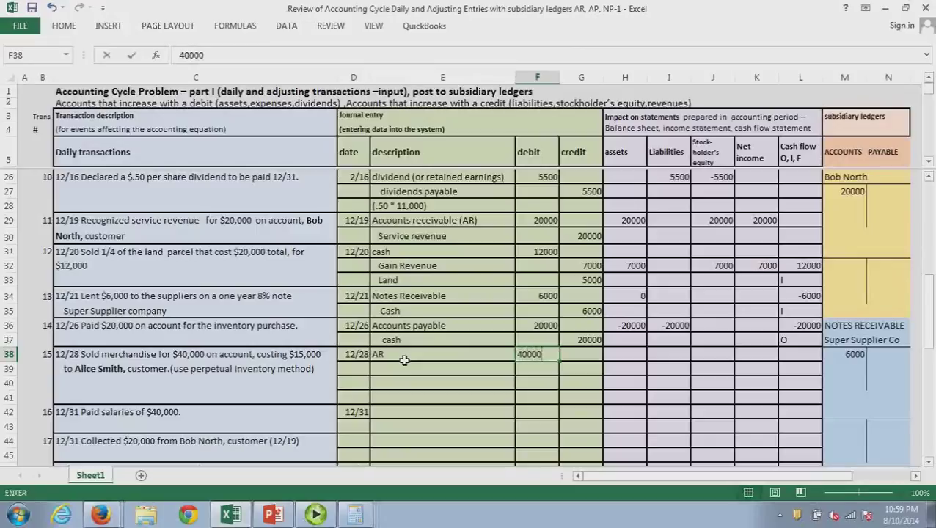
click(407, 372)
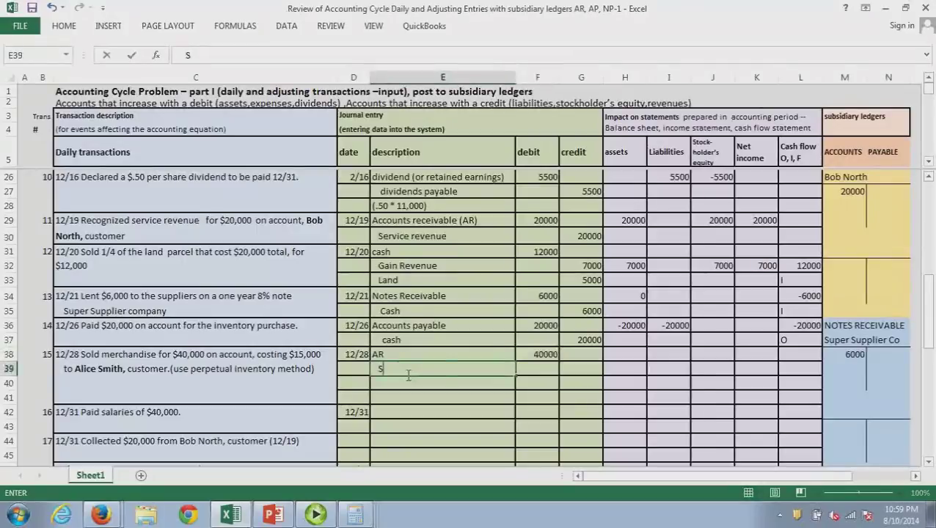
text(Sales)
key(BackSpace)
key(BackSpace)
key(BackSpace)
text(les Revenue)
key(Tab)
key(Tab)
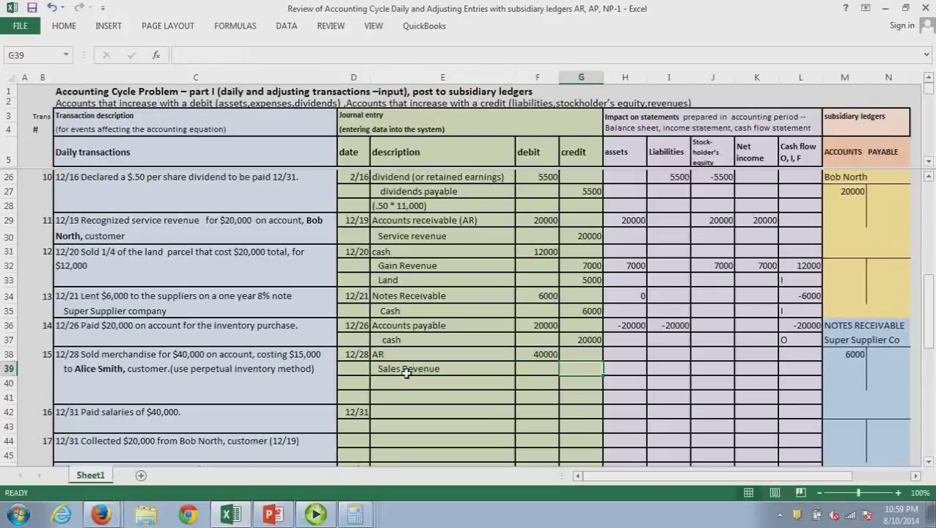
text(40000)
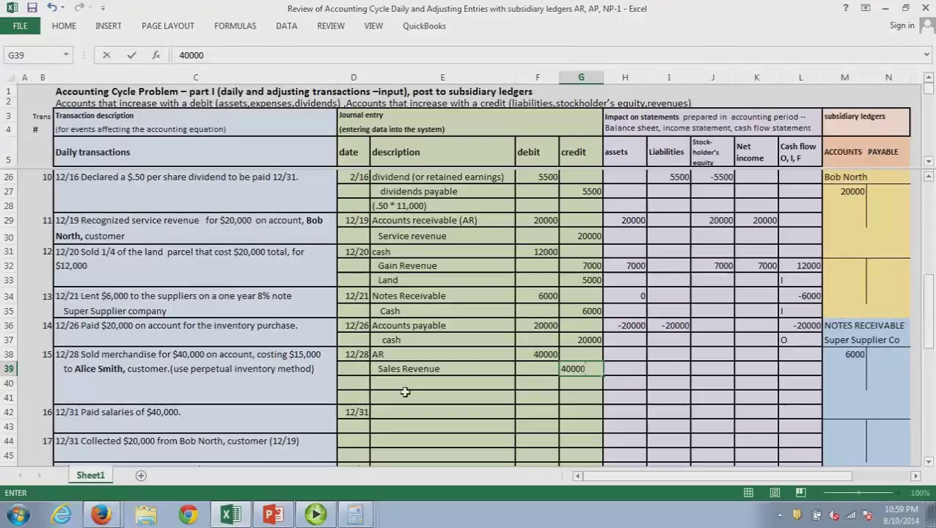
click(404, 393)
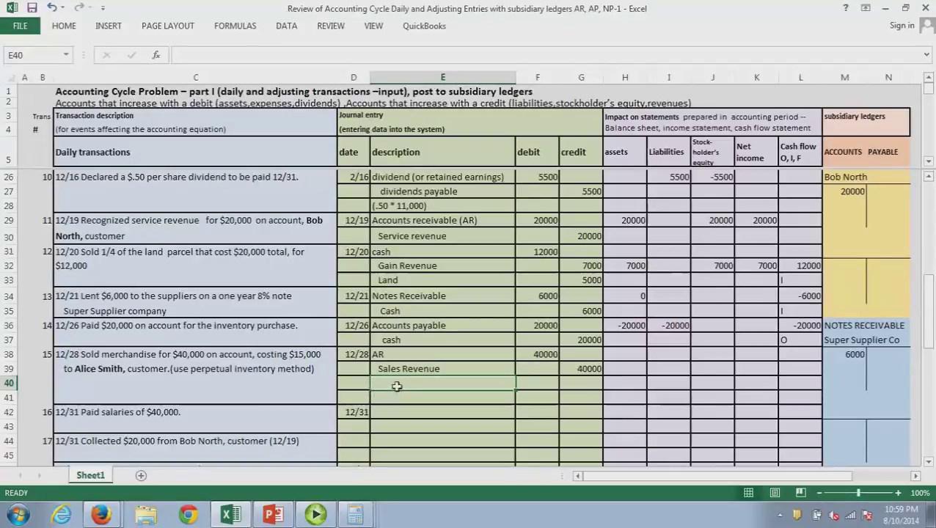
Debit Cost of goods sold expense 15000 and credit Inventory 15000
text(Cost of good)
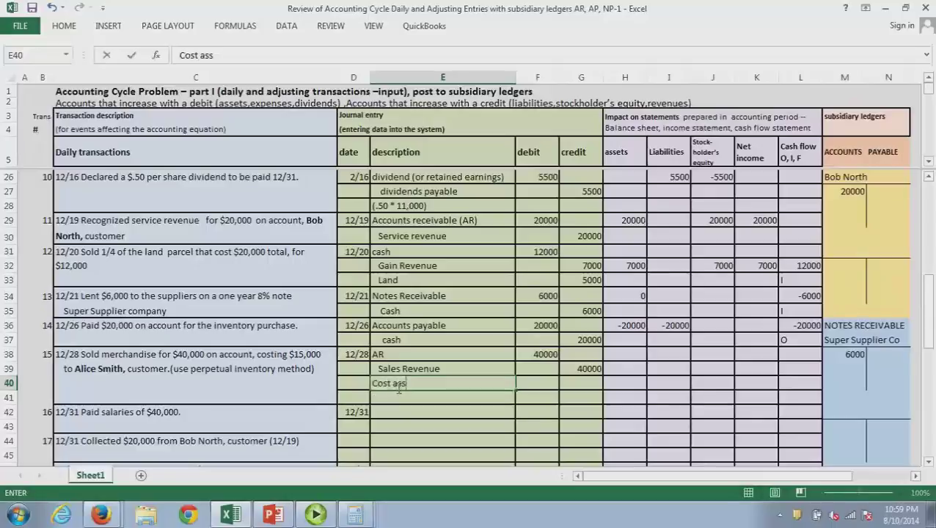
text(s sold expenses)
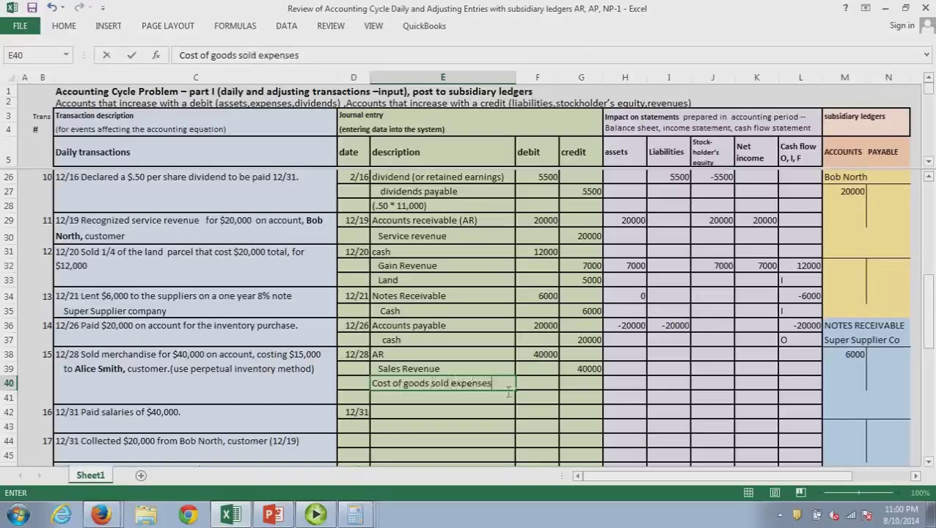
key(BackSpace)
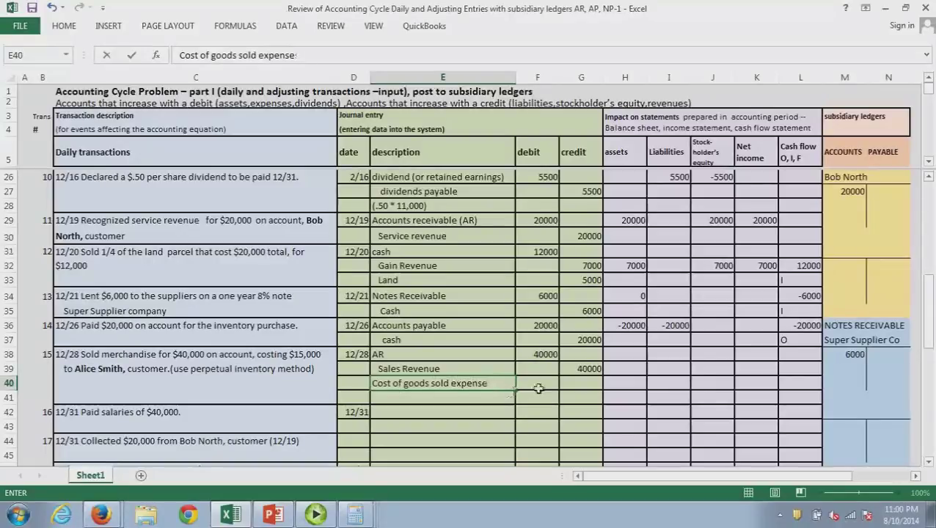
click(538, 387)
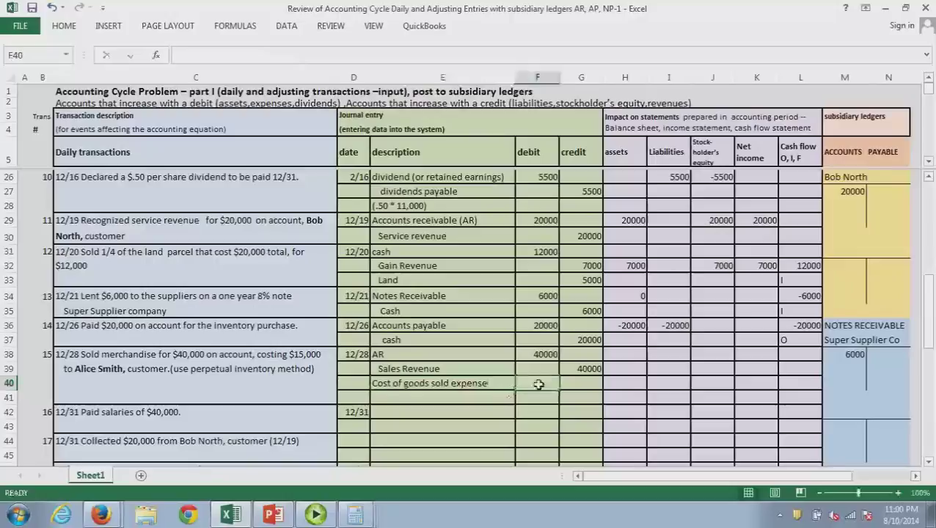
text(15000)
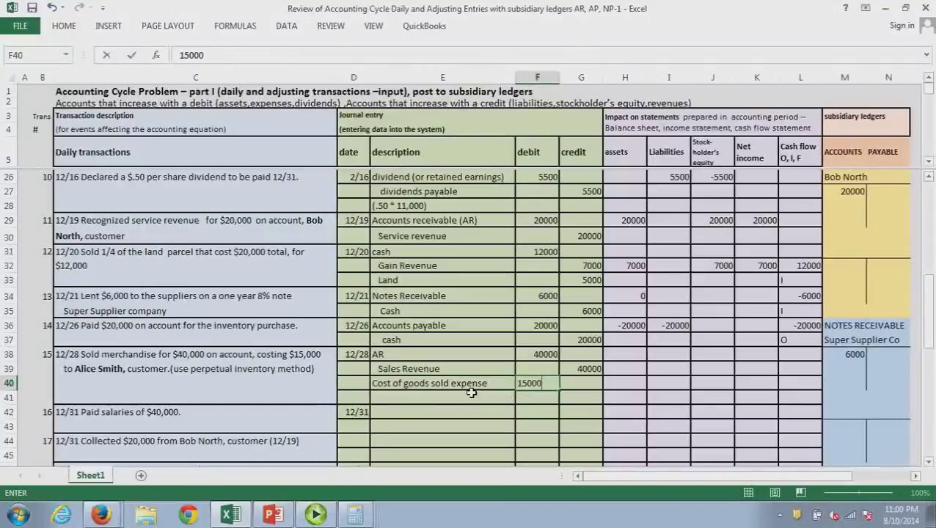
click(471, 398)
text(Inventor)
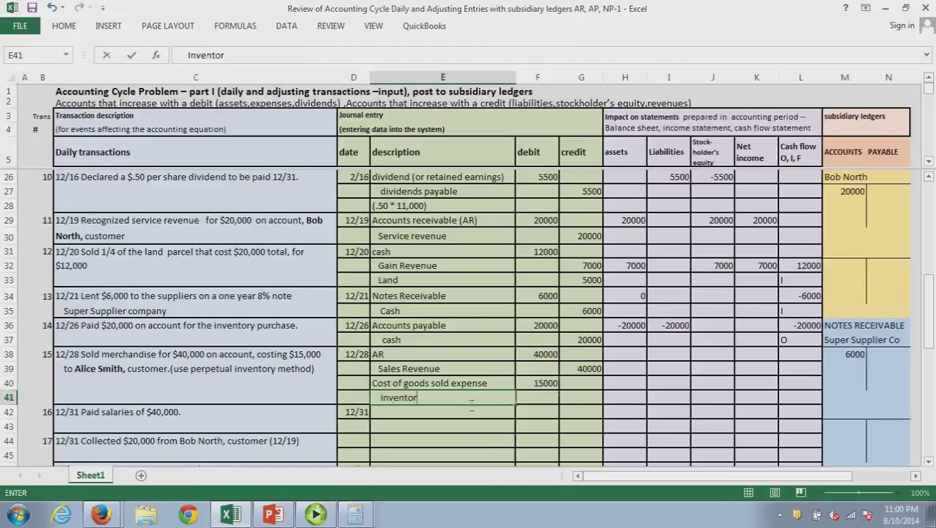
text(y)
key(Tab)
key(Tab)
text(15000)
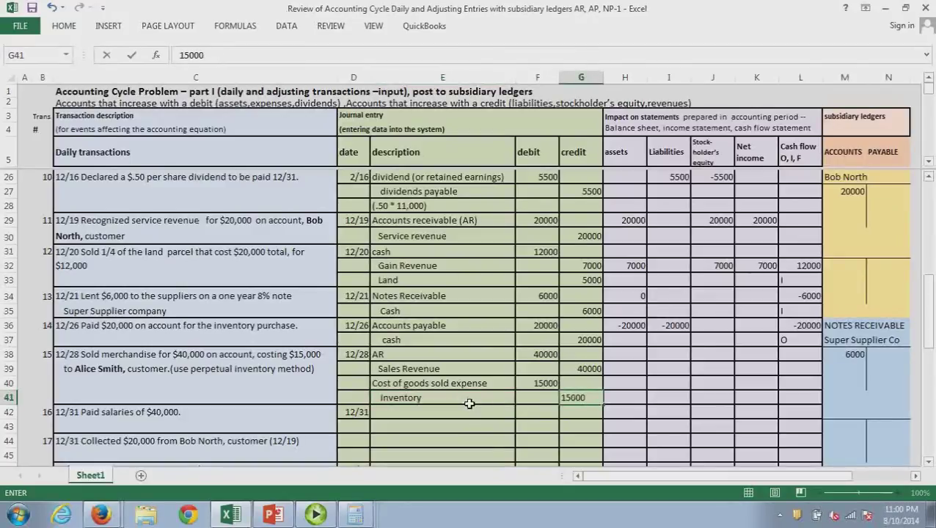
click(521, 441)
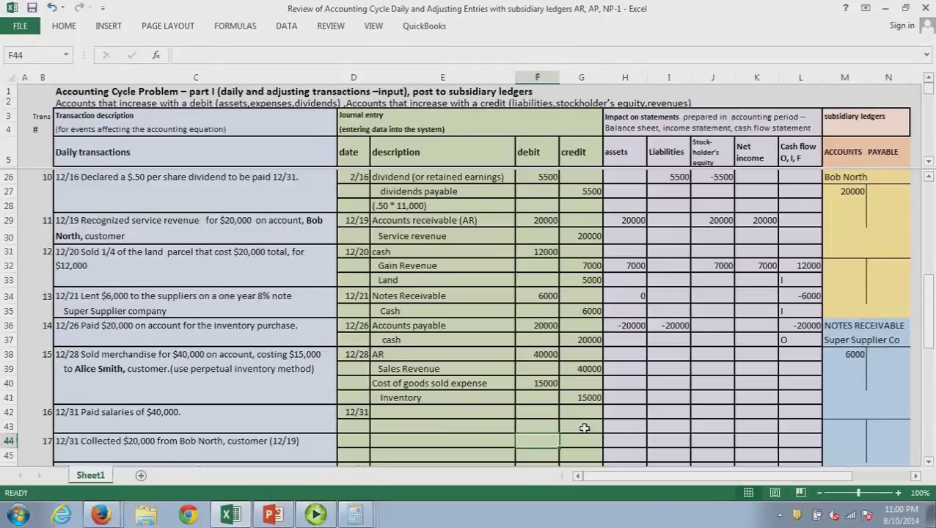
drag(817, 271, 741, 238)
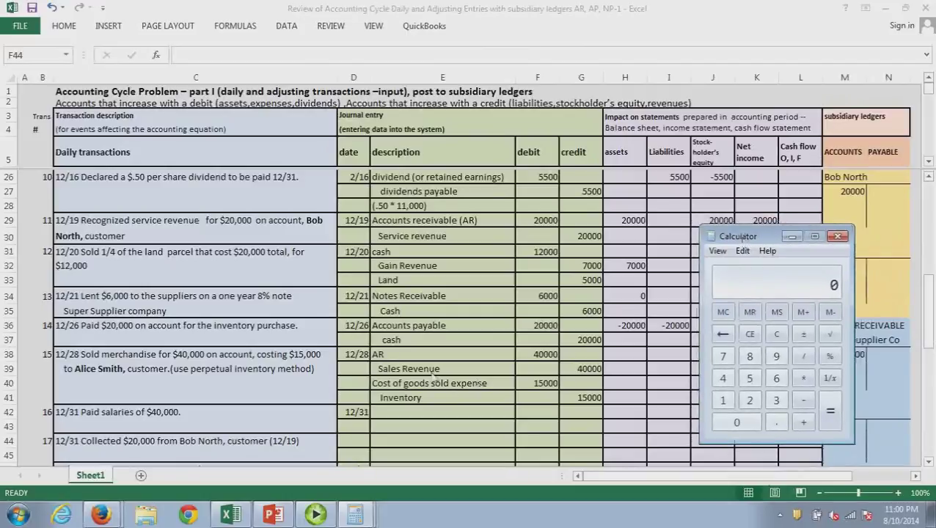
text(40000)
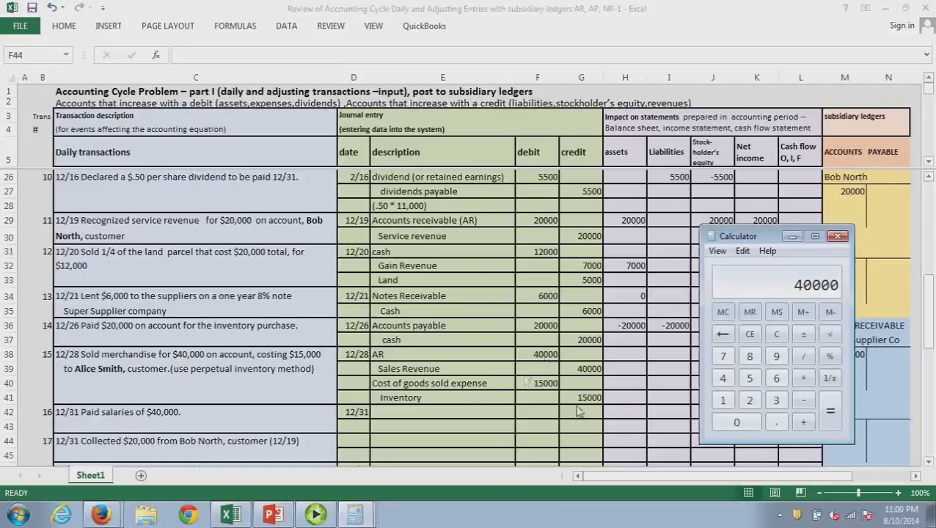
key(minus)
text(15000)
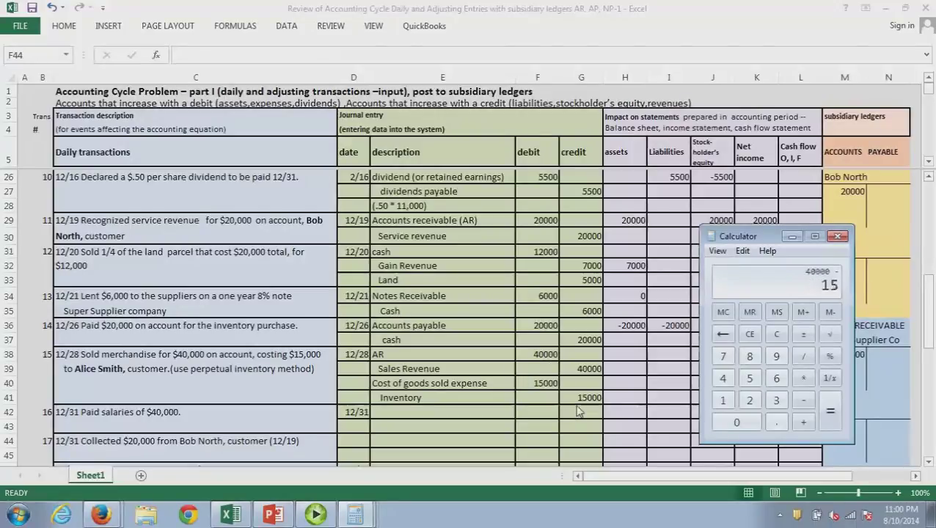
key(Return)
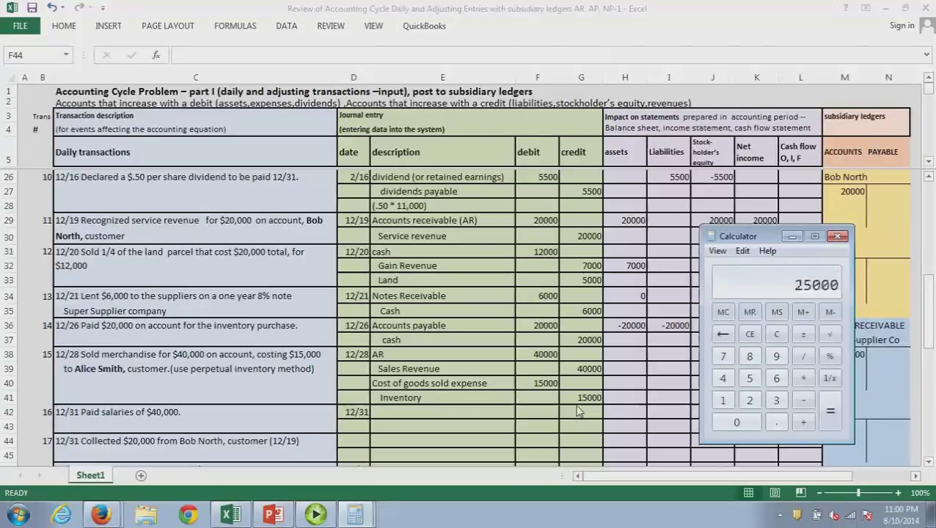
key(alt+Tab)
click(635, 374)
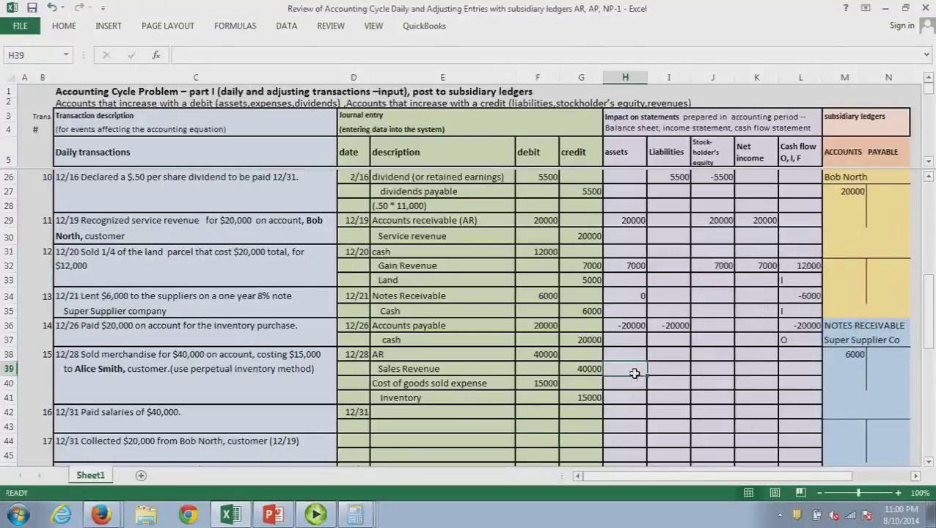
Enter 25000 for assets, stockholders' equity and net income on the 12/28 Sales Revenue row
text(250)
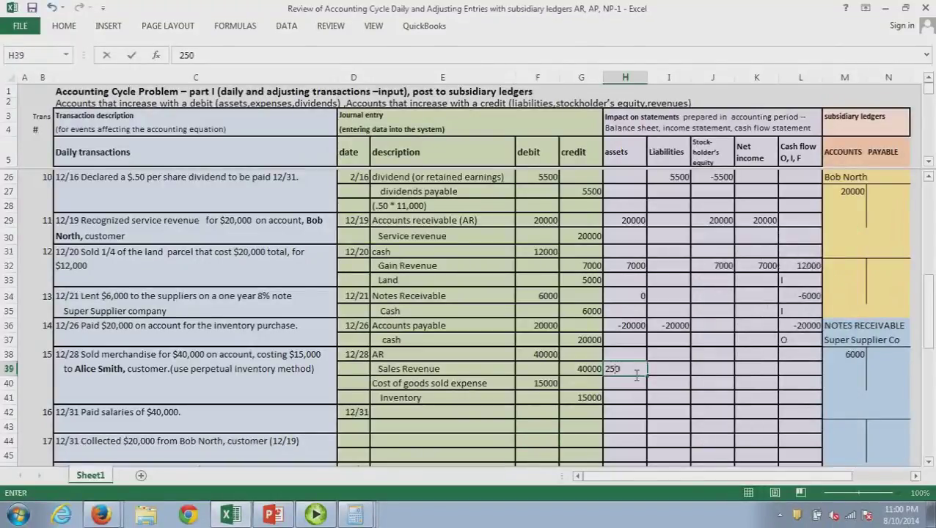
text(00)
key(Return)
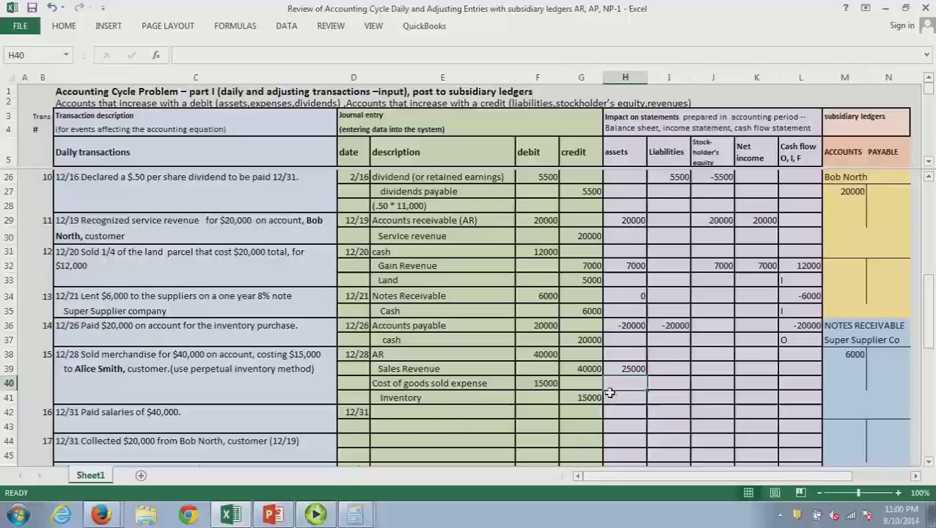
click(718, 374)
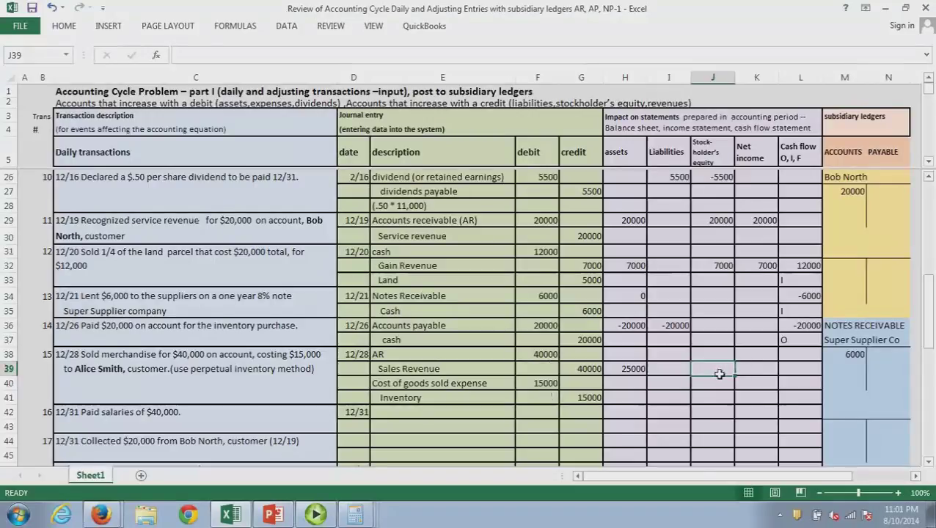
text(25000)
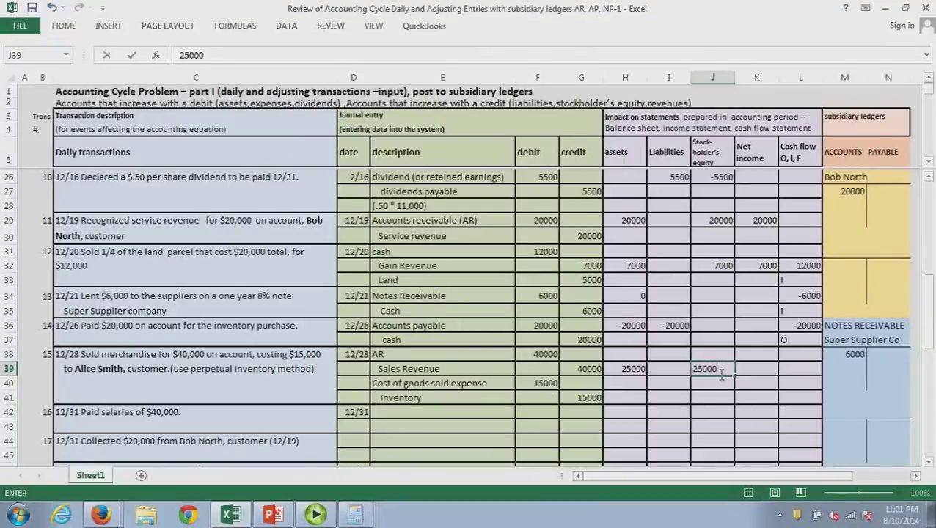
key(Return)
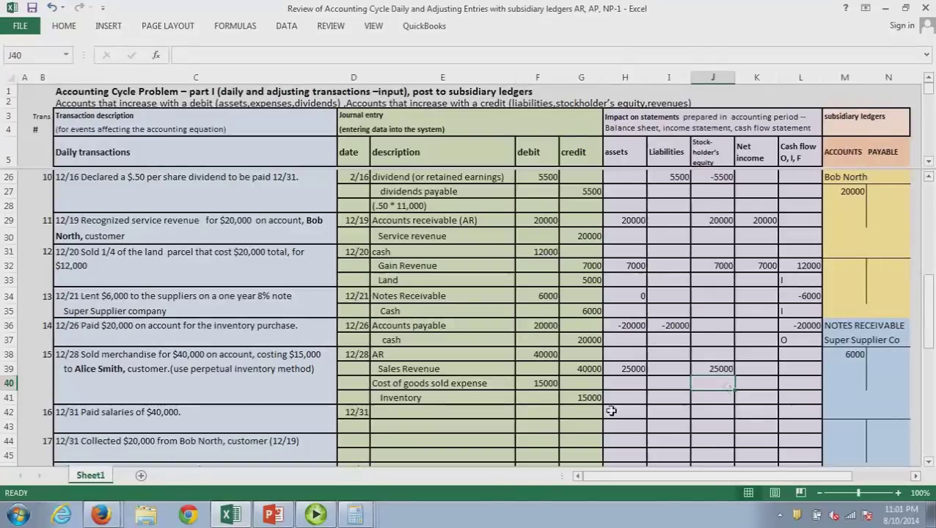
click(774, 373)
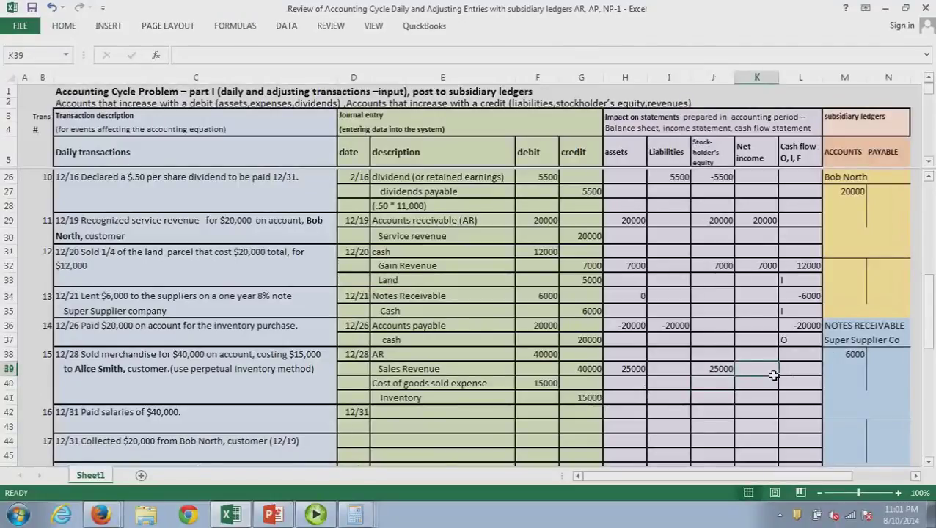
text(25000)
key(Return)
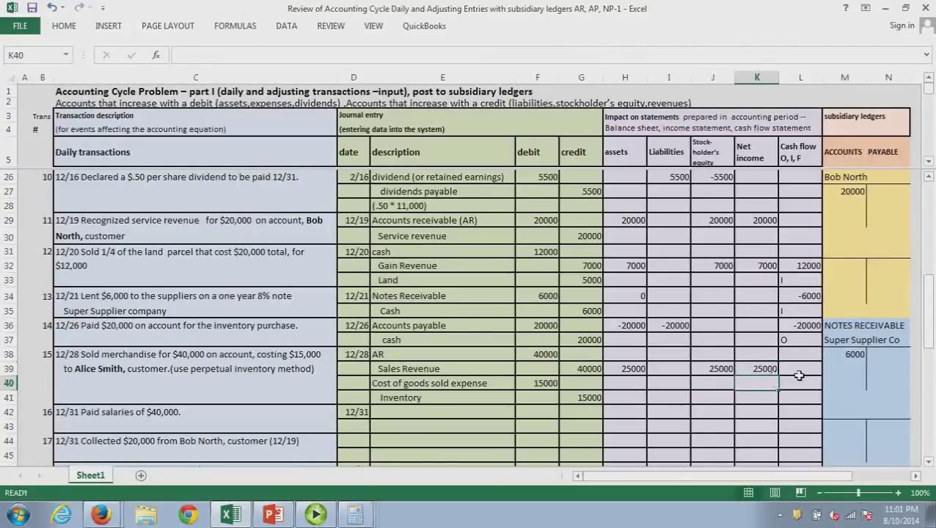
click(798, 371)
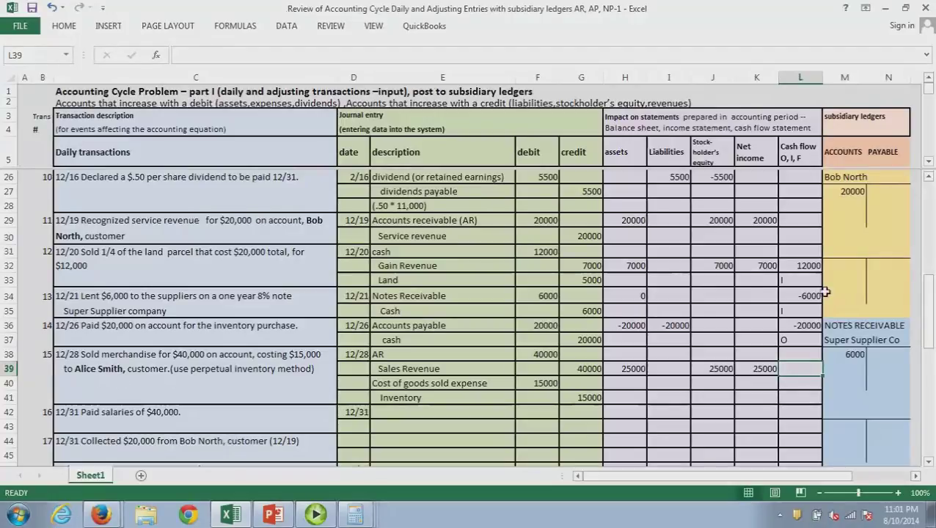
Enter the customer's name as a new receivables ledger account in M31 with 40000 in M32
drag(929, 292, 933, 252)
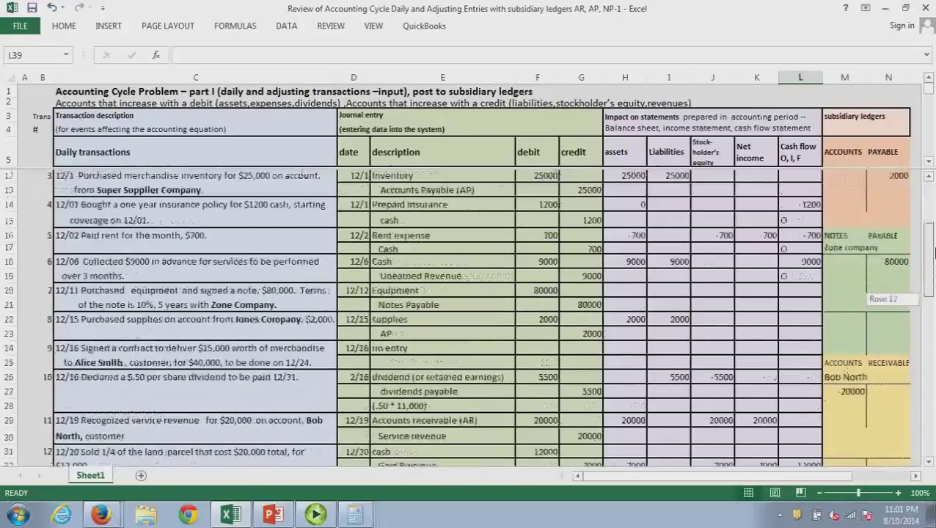
drag(934, 251, 934, 289)
click(843, 323)
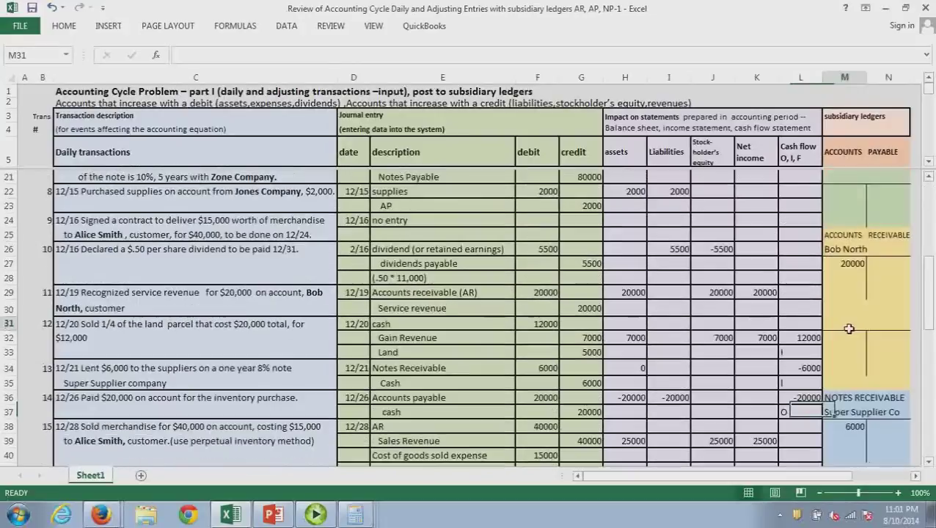
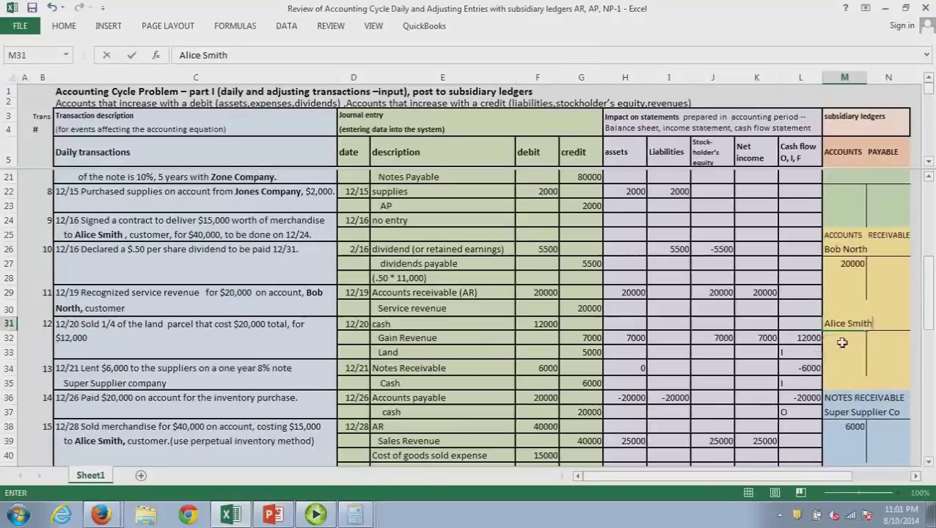
click(842, 342)
text(40000)
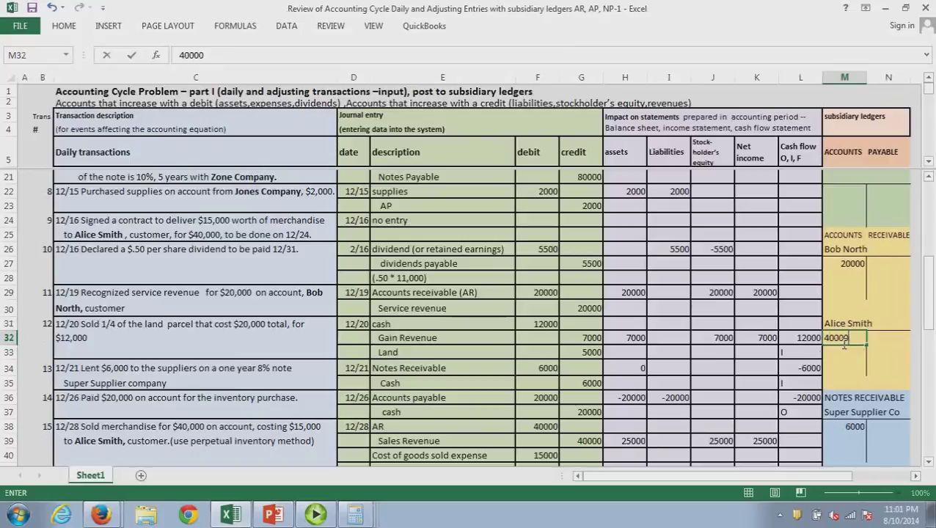
click(845, 346)
drag(932, 307, 933, 345)
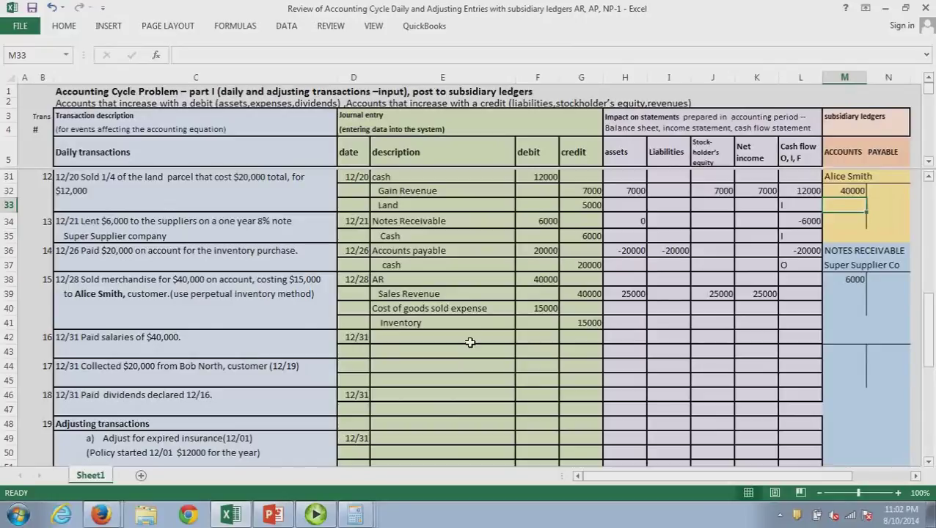
Journalize 12/31 salaries: debit Salaries expense 40000, credit cash 40000
click(439, 342)
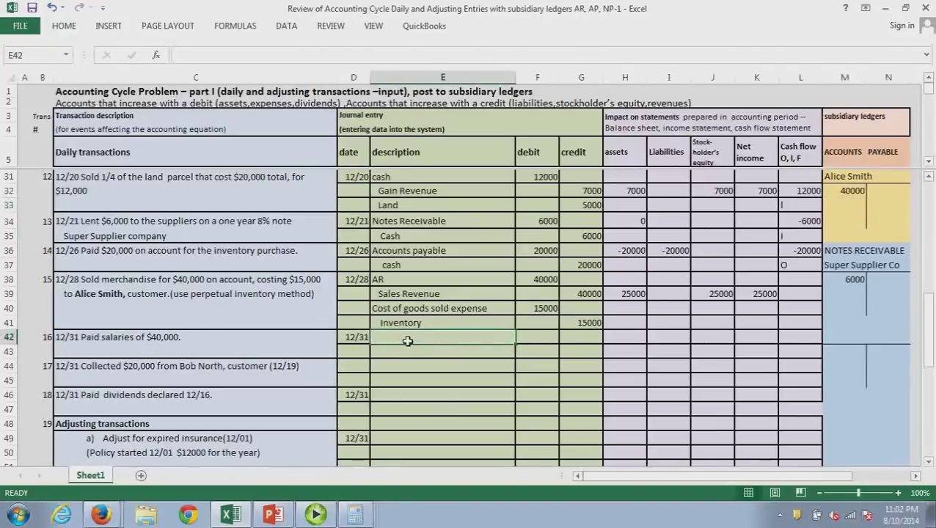
text(Supplies)
key(BackSpace)
key(BackSpace)
key(BackSpace)
key(BackSpace)
key(BackSpace)
key(BackSpace)
key(BackSpace)
key(BackSpace)
text(Sala)
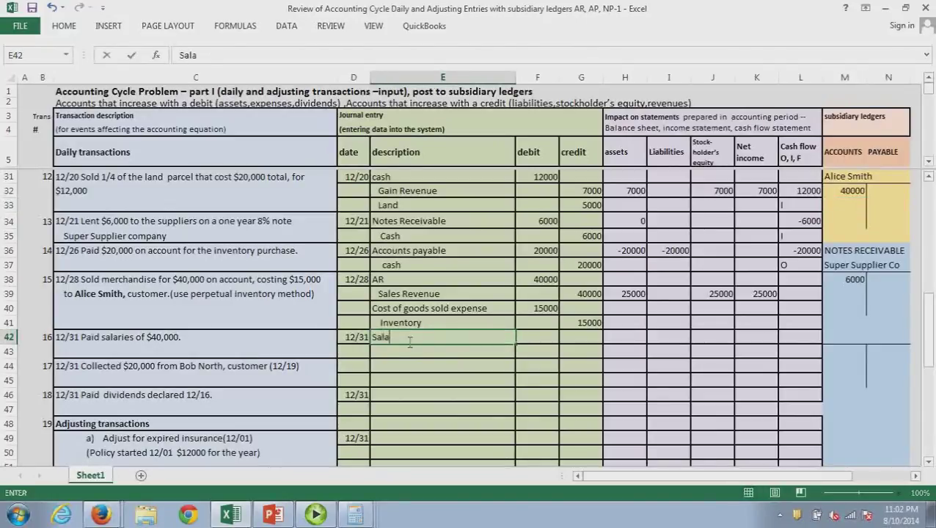
text(ries expense)
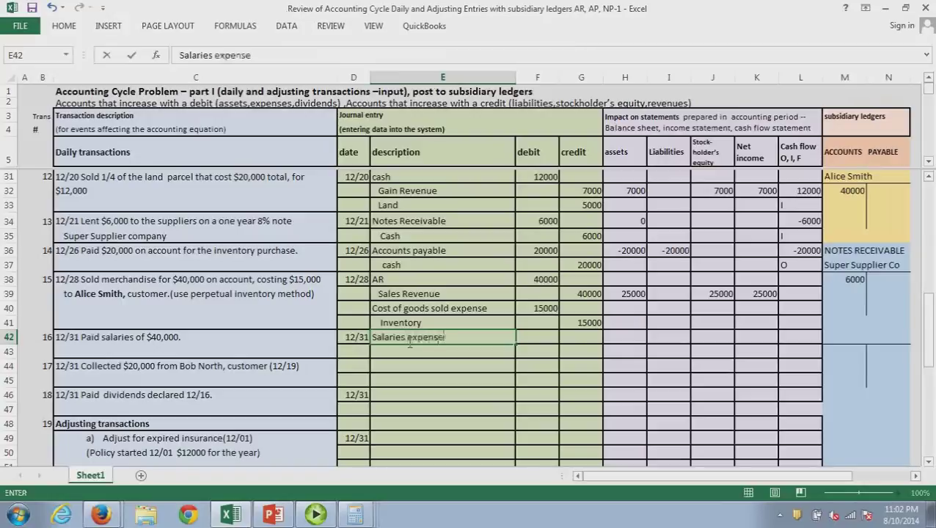
key(Tab)
text(40000)
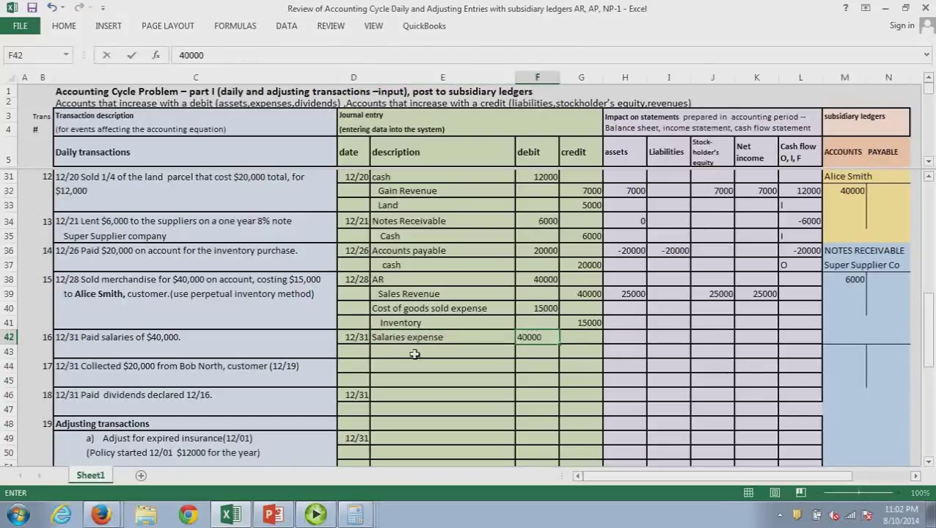
click(414, 354)
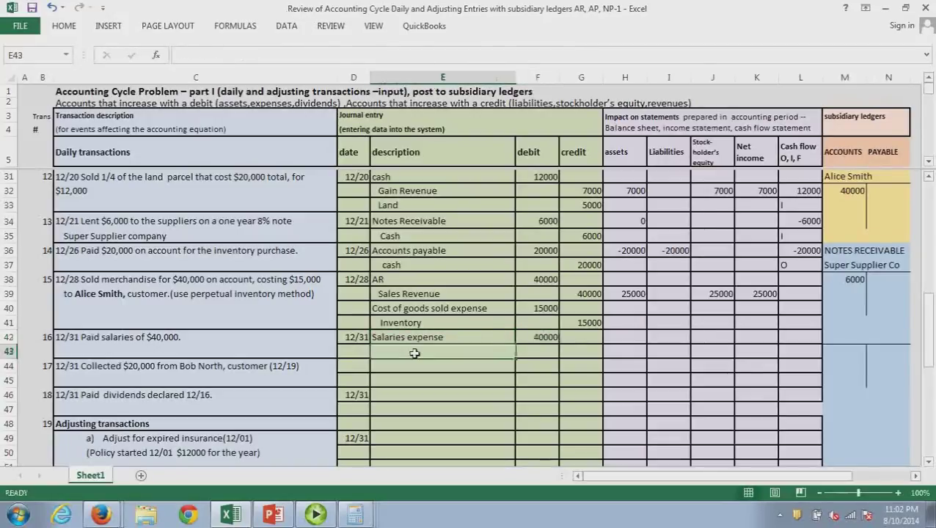
text(cash)
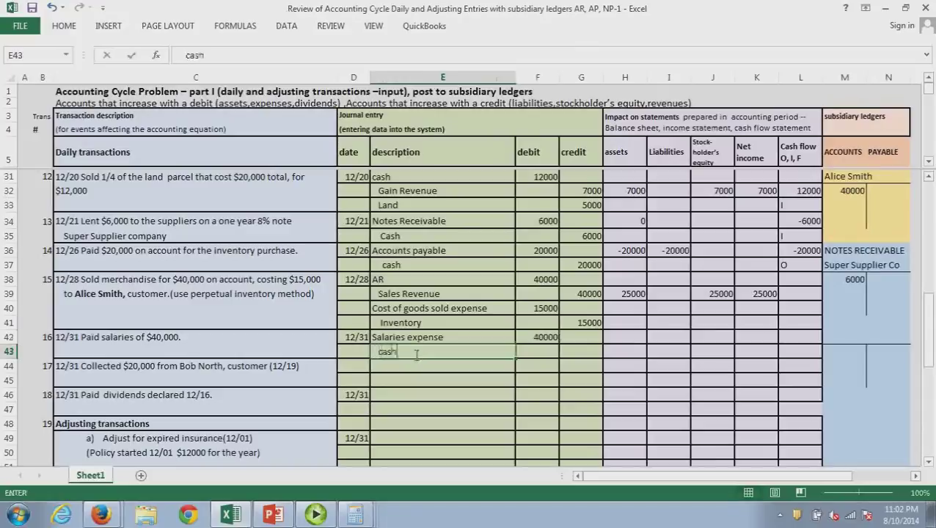
key(Tab)
key(Tab)
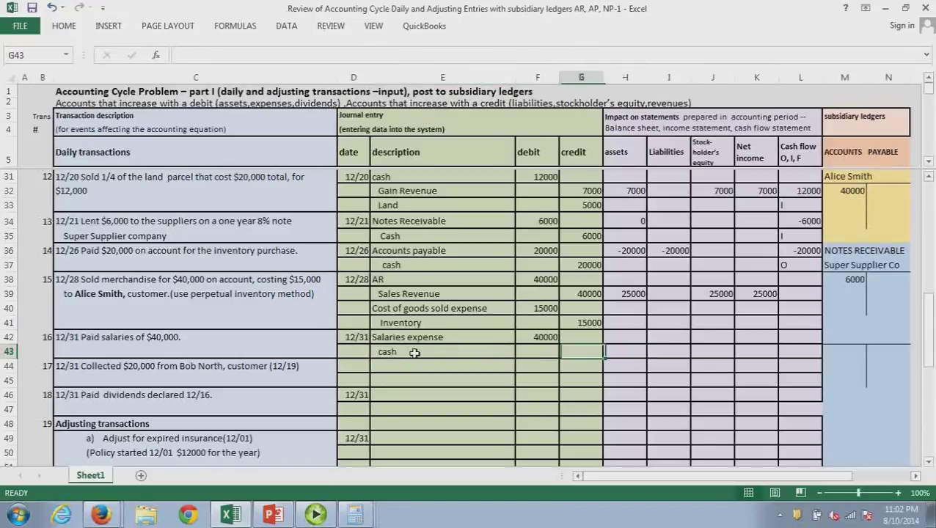
text(40000)
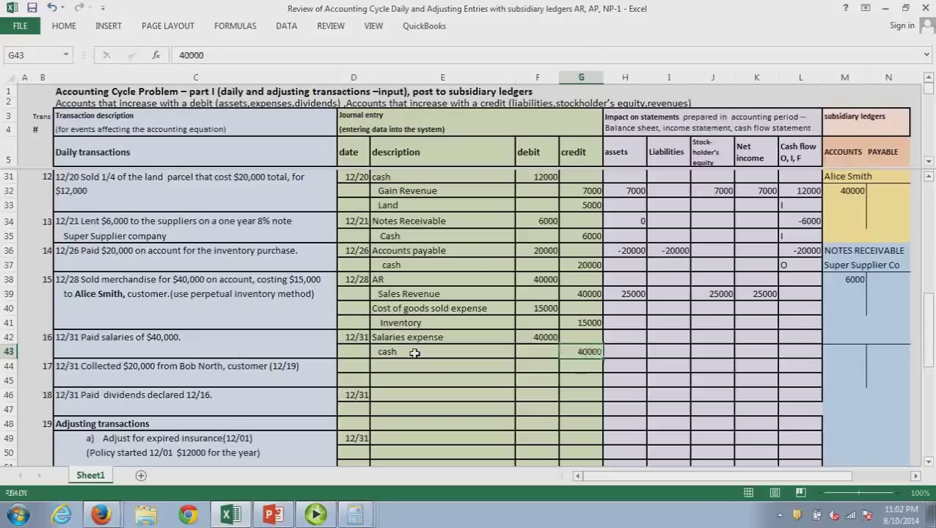
key(Return)
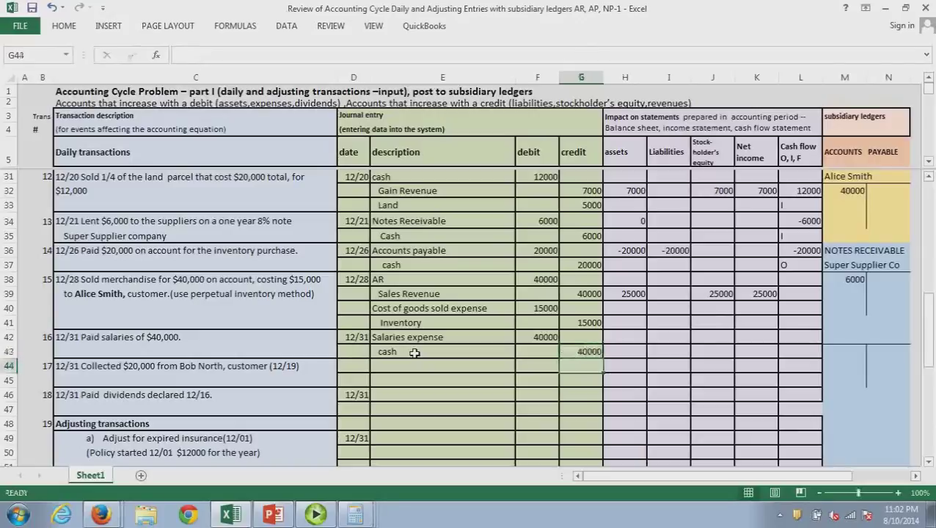
Enter -40000 for assets, equity, net income and cash flow, coding the cash line O
click(632, 343)
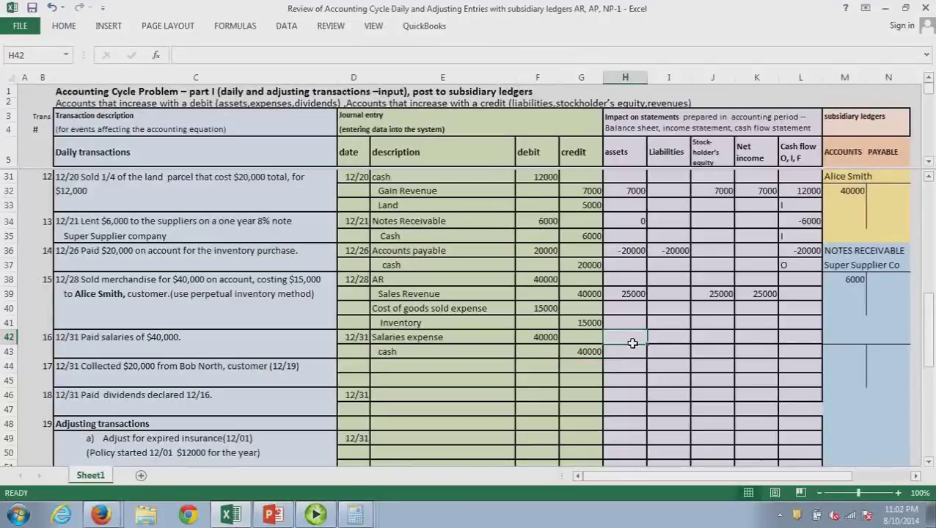
text(-40)
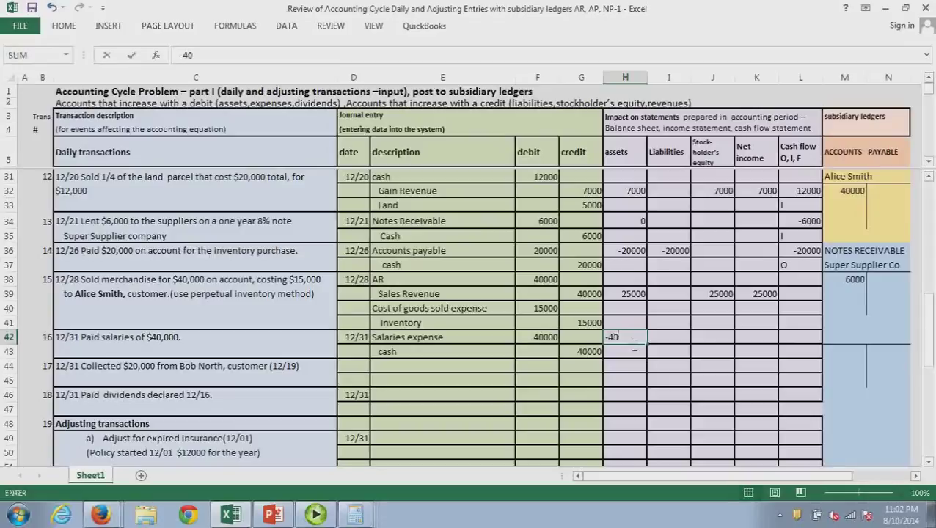
text(000)
key(Return)
key(Return)
click(726, 344)
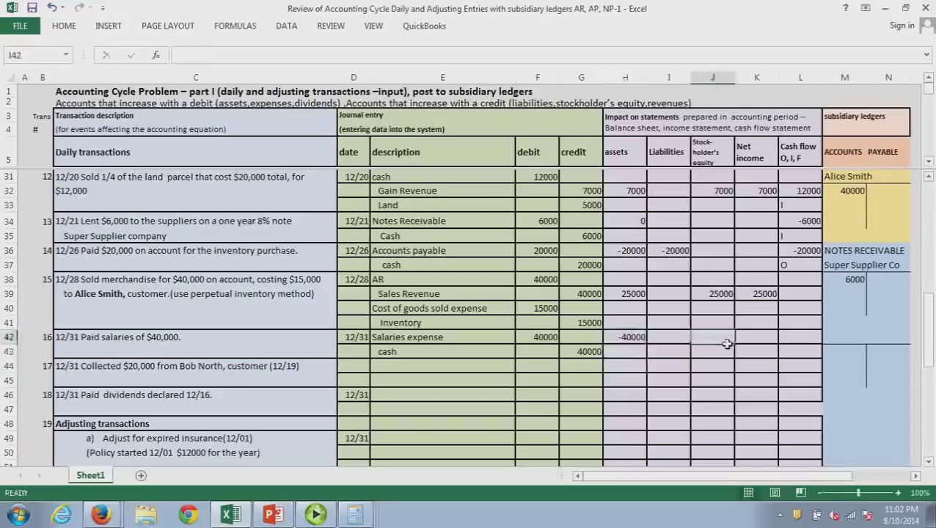
text(-)
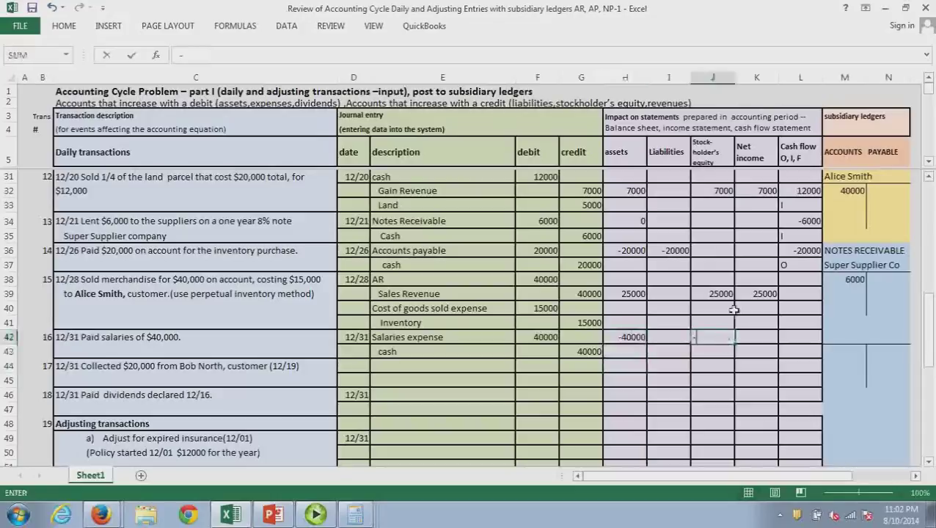
text(40000)
key(Return)
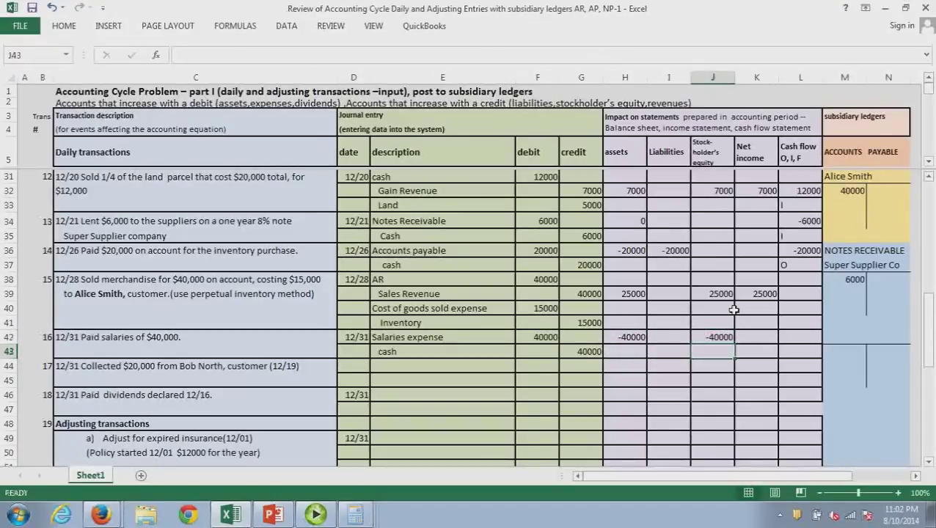
click(766, 340)
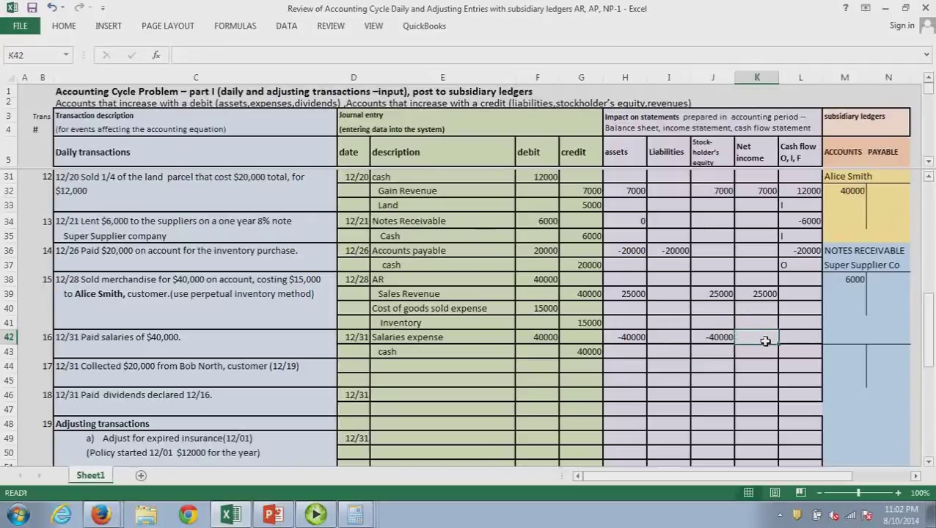
text(-40)
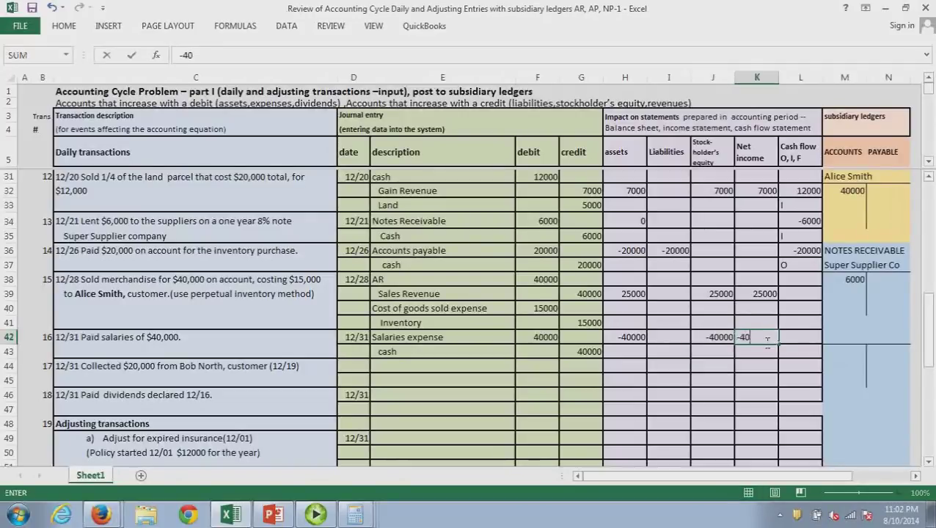
text(000)
click(799, 339)
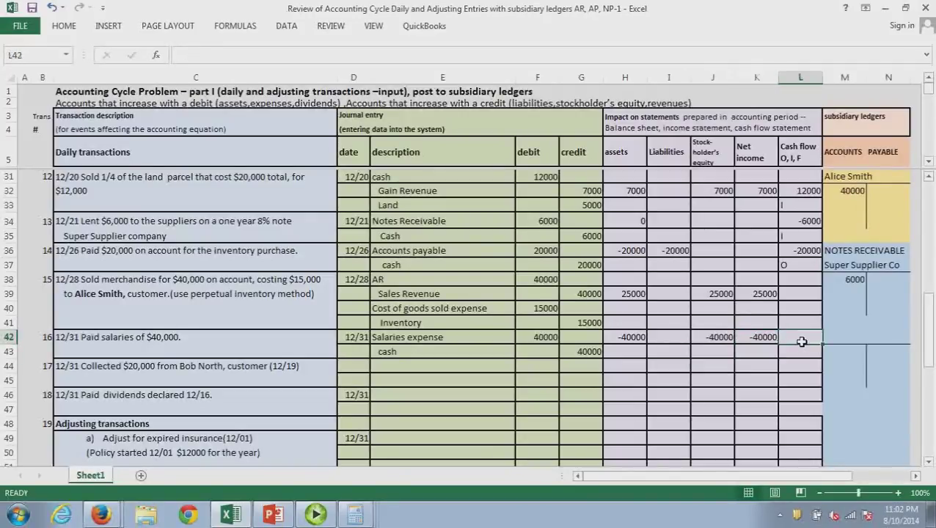
text(-40000)
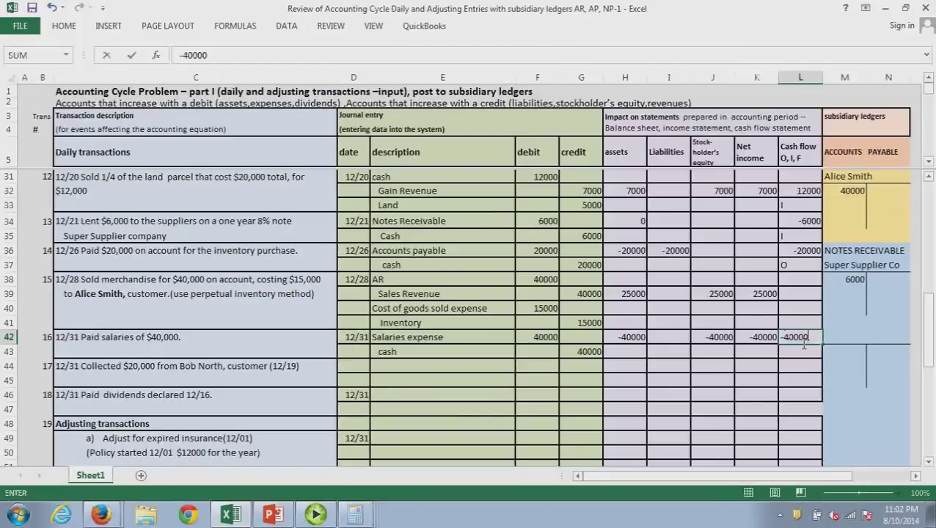
click(804, 343)
click(805, 355)
text(O)
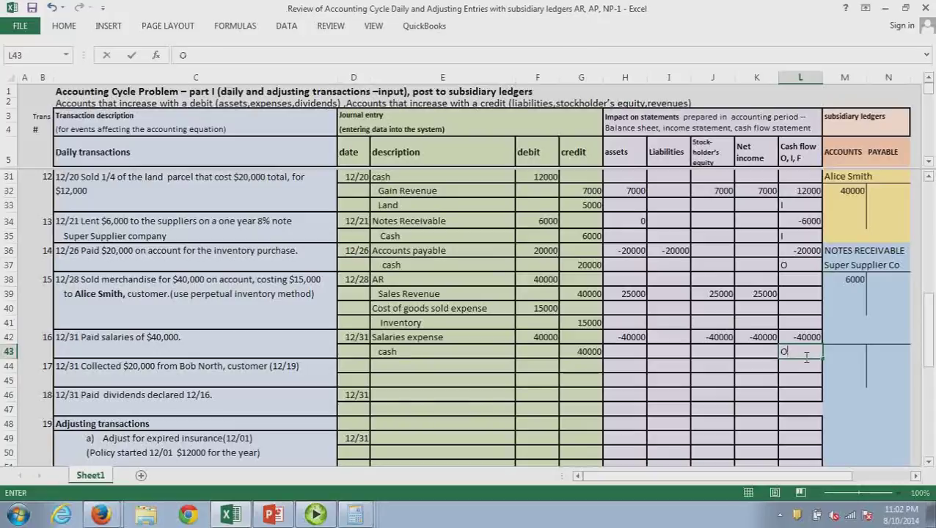
key(Return)
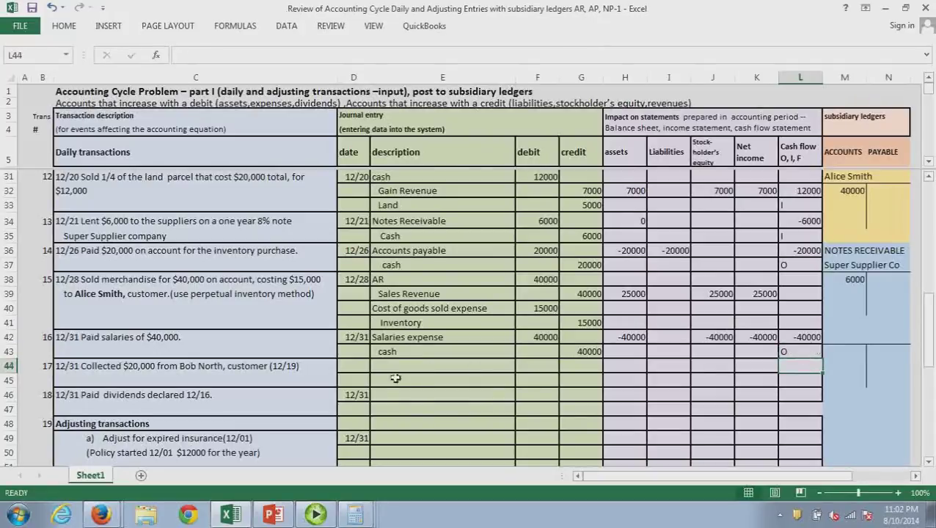
Date the entry 12/31, debit Cash 20000 in F44 and credit AR 20000 in G45
click(363, 371)
text(12/31)
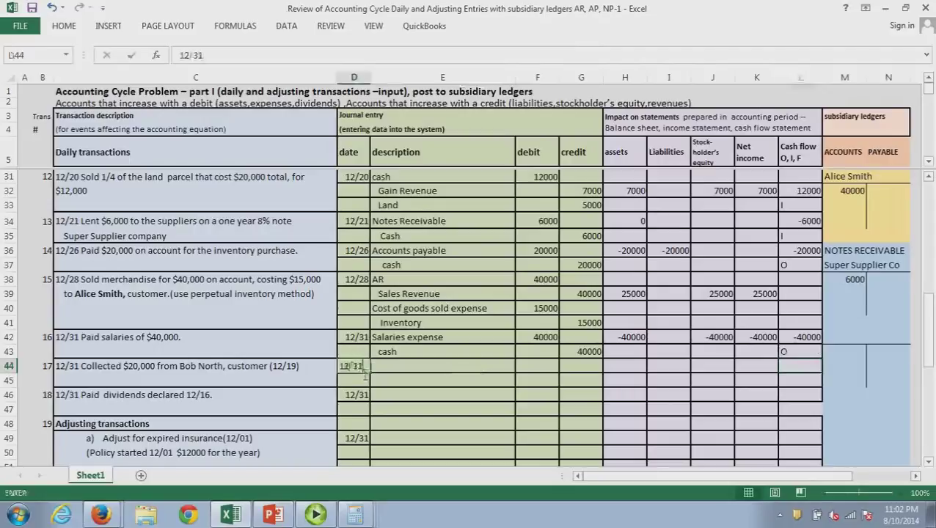
key(Return)
click(396, 370)
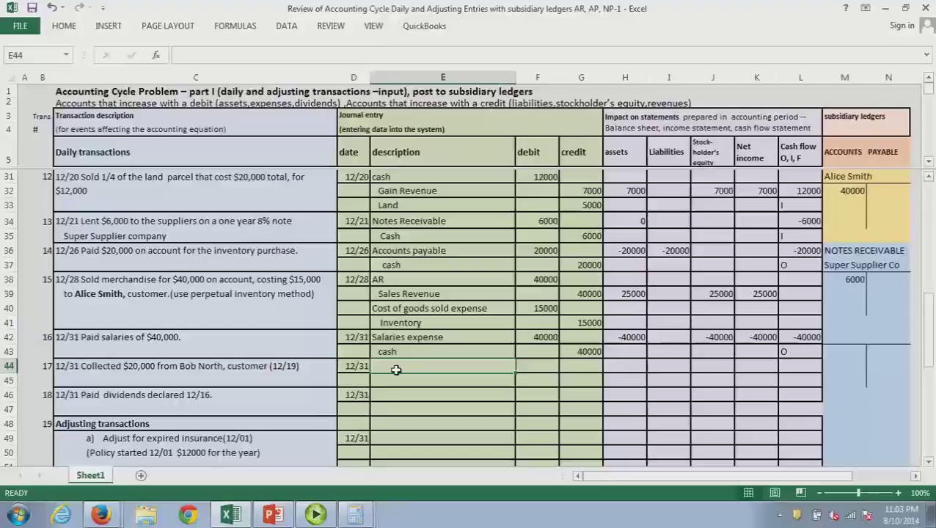
text(Cash)
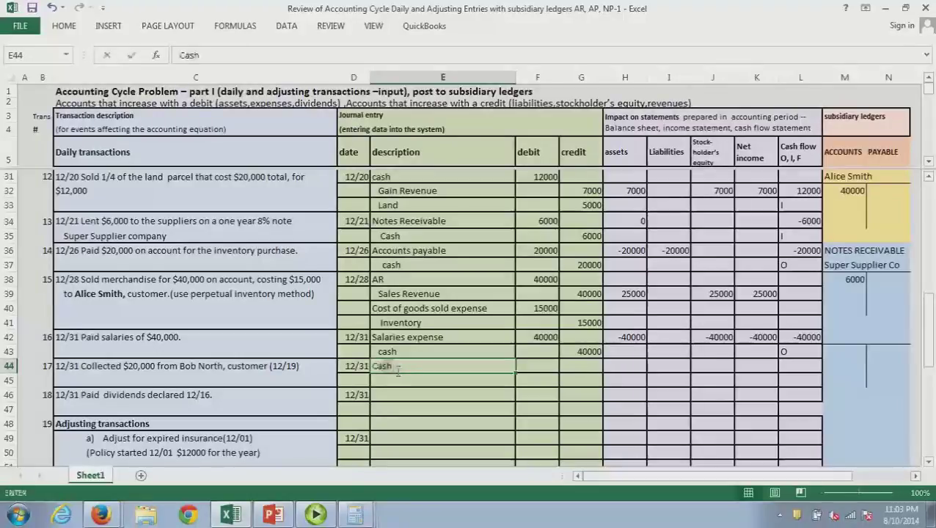
key(Tab)
text(2)
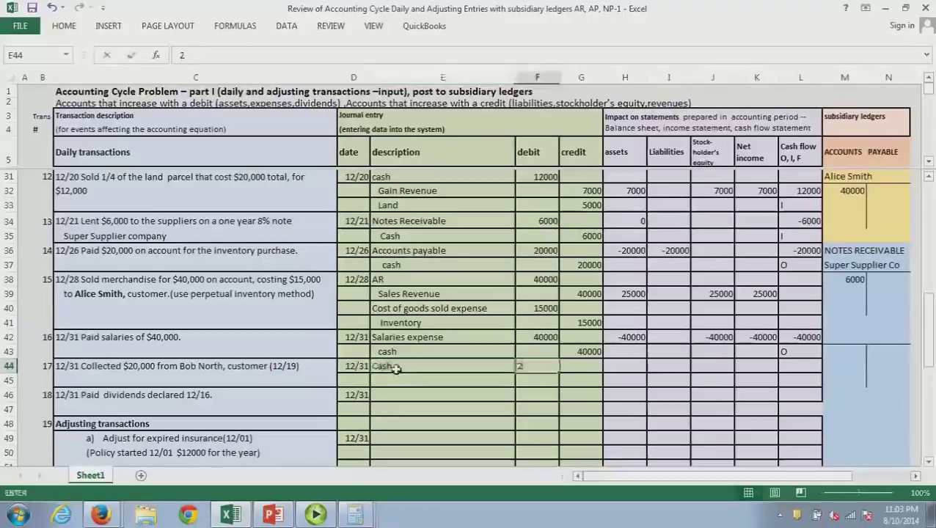
text(0000)
key(Return)
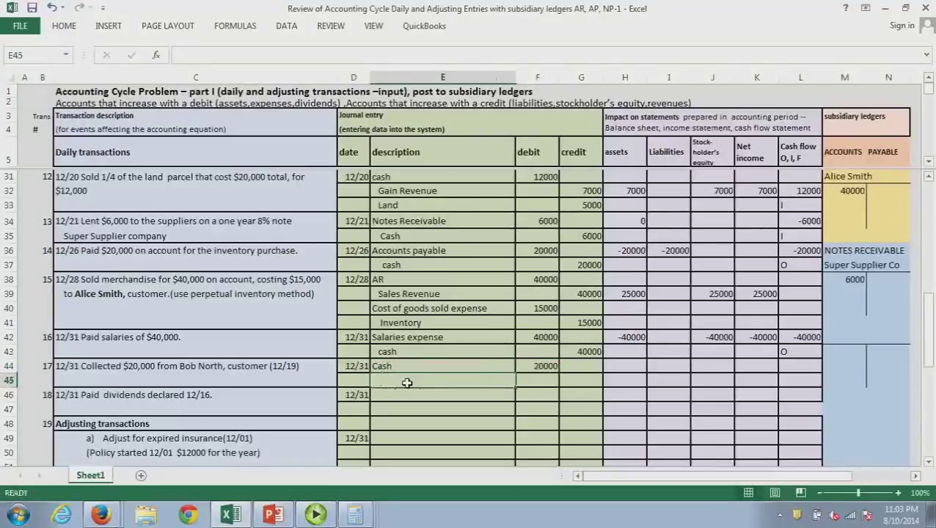
text(AR)
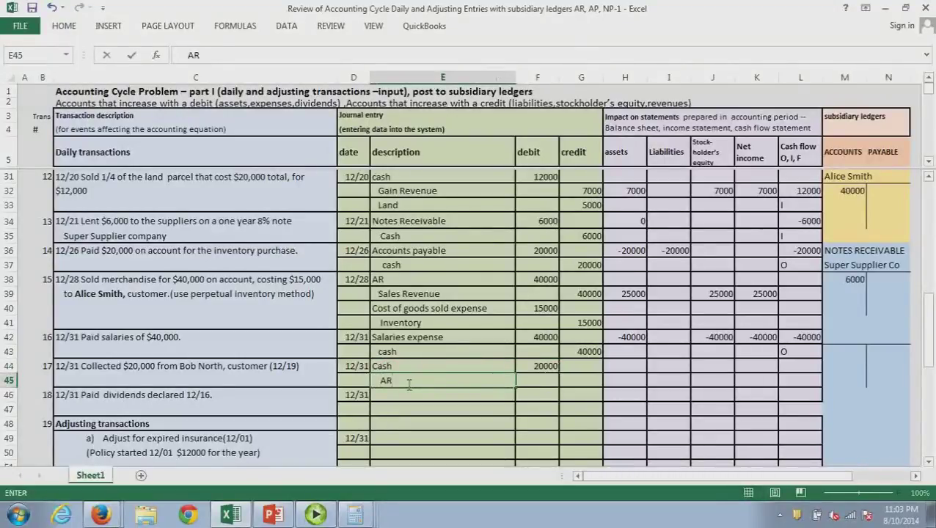
key(Tab)
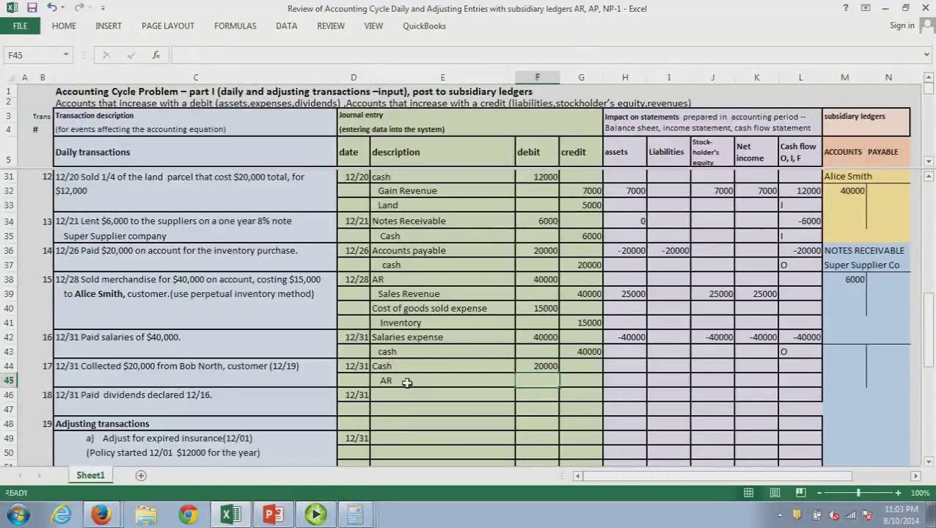
key(Tab)
text(20000)
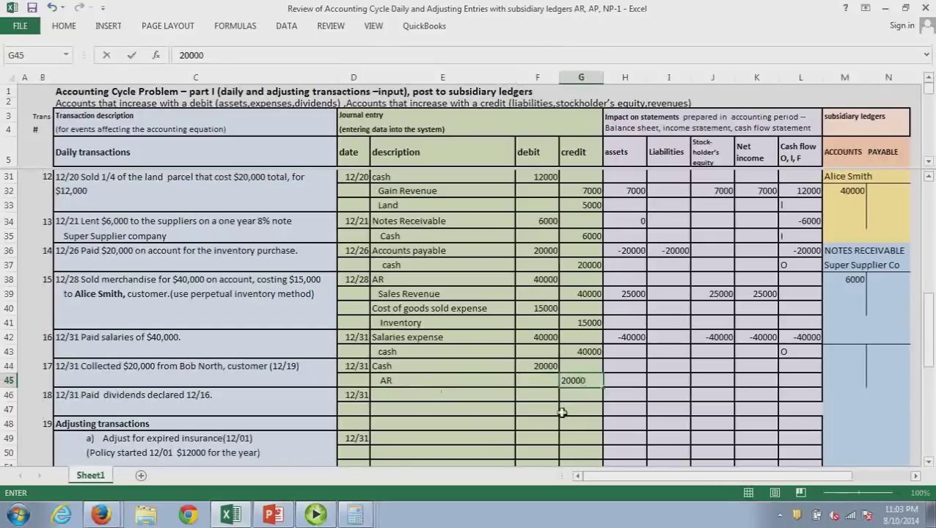
click(621, 375)
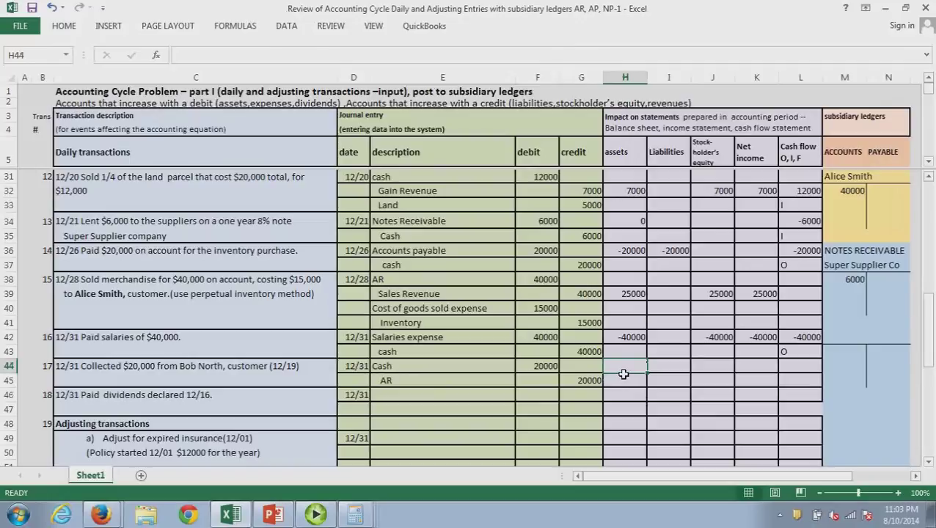
Enter =-20000+20000 as the assets impact and a 20000 cash inflow coded O
text(-)
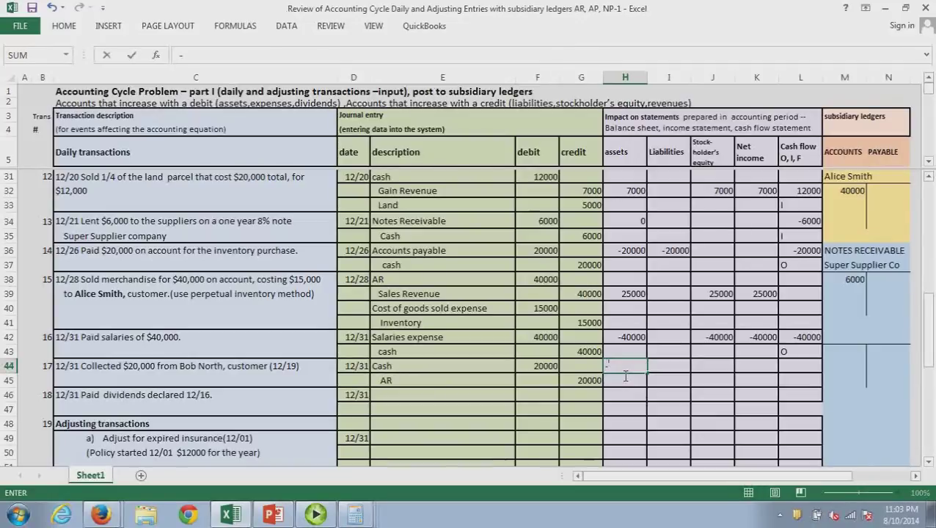
text(20000+)
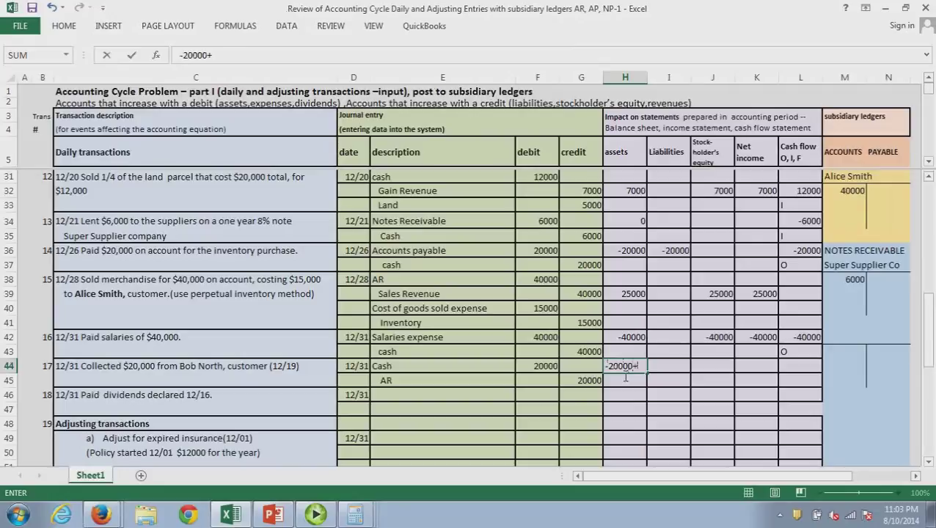
text(20000)
key(Return)
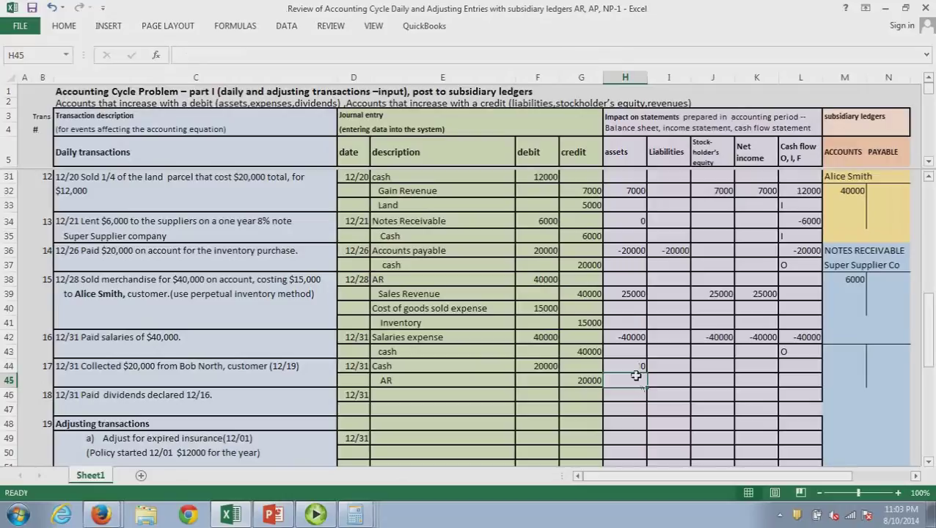
click(804, 371)
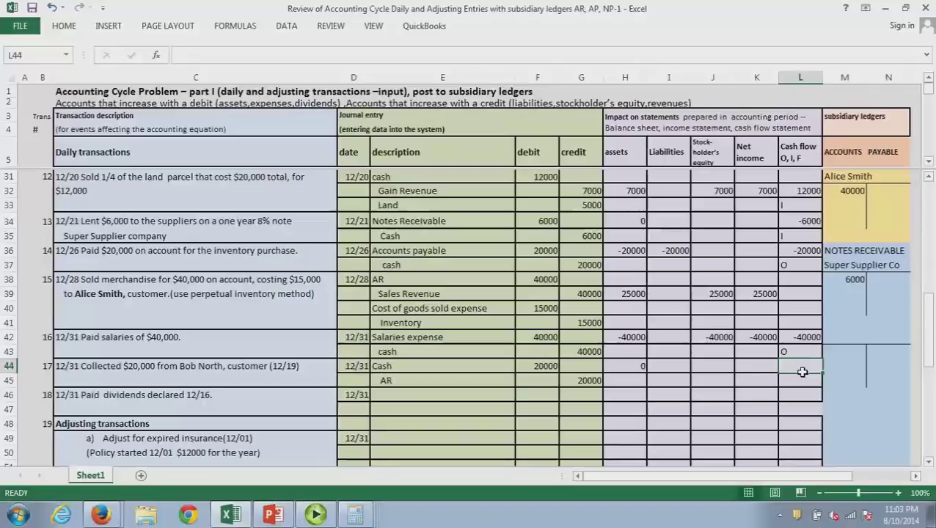
text(20000)
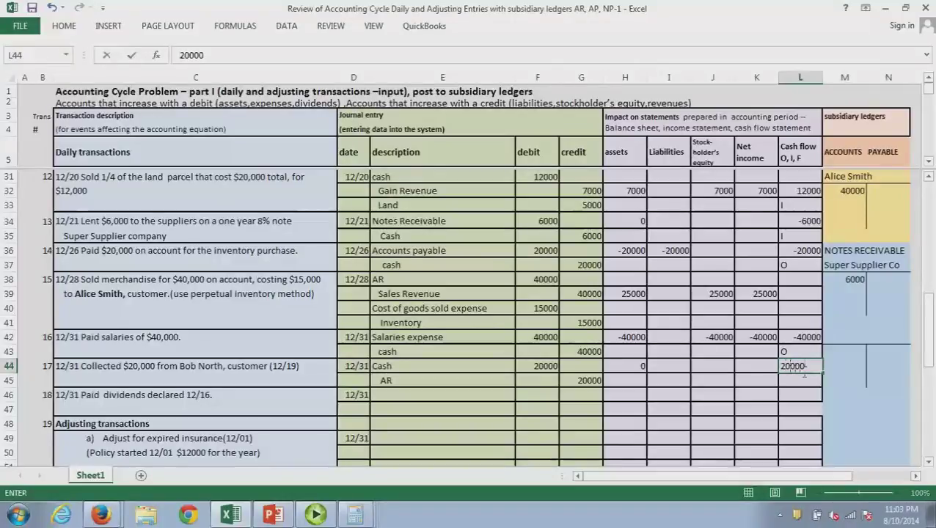
key(Return)
text(O)
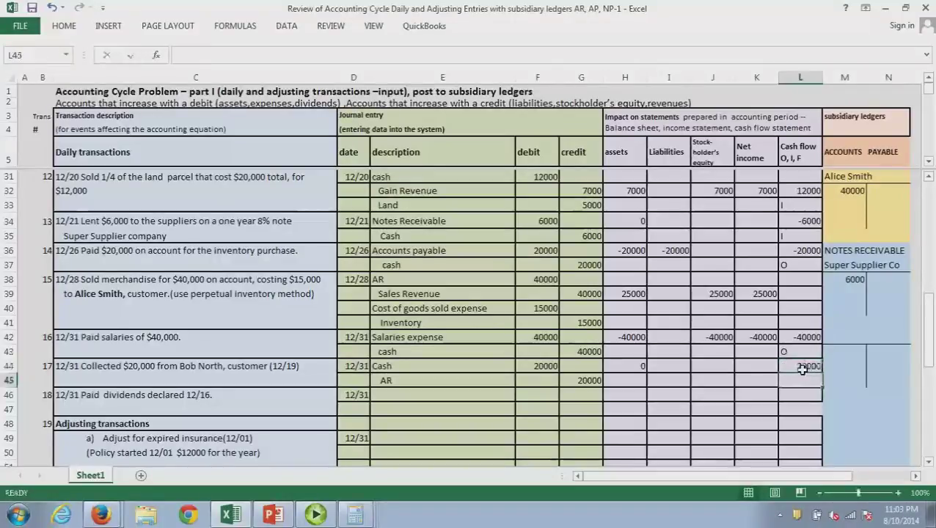
click(765, 400)
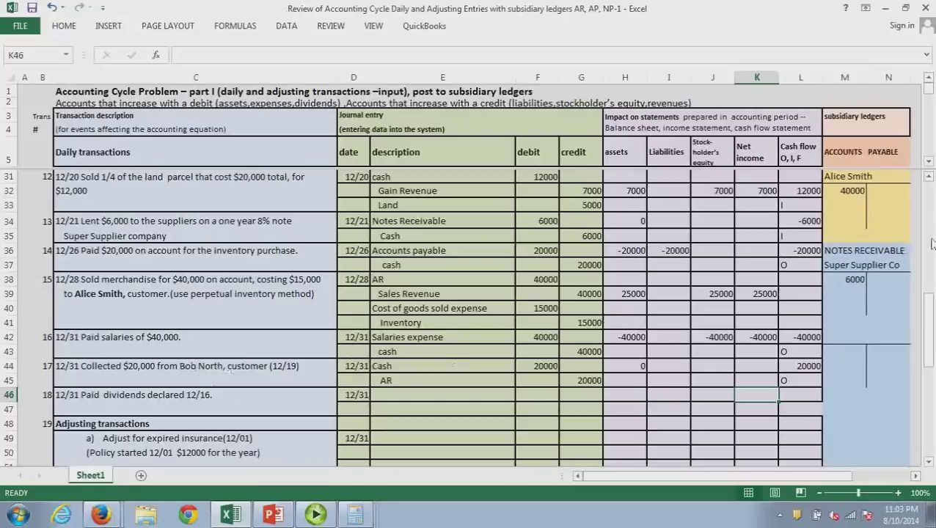
Credit 20000 to the 12/19 customer's receivable account and move its 0 balance into M29
drag(931, 244, 932, 292)
click(893, 226)
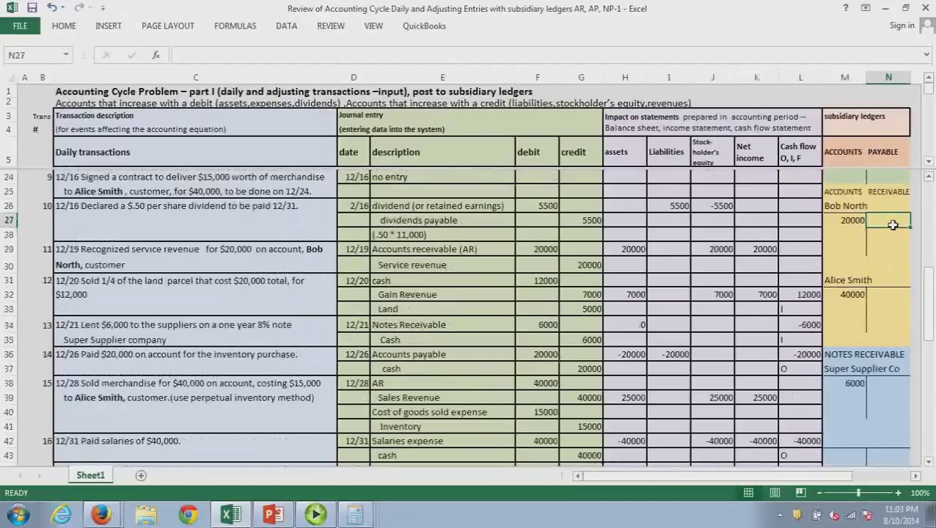
text(20000)
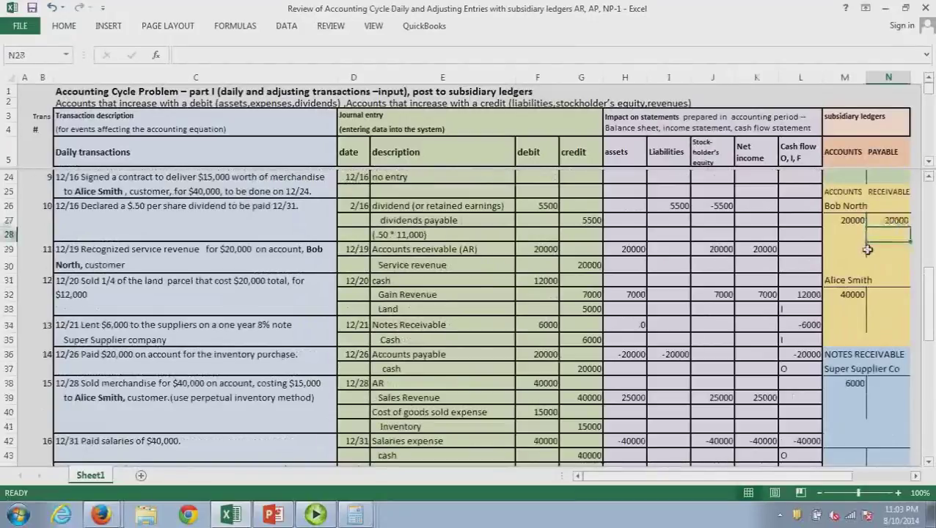
click(866, 250)
drag(867, 250, 829, 249)
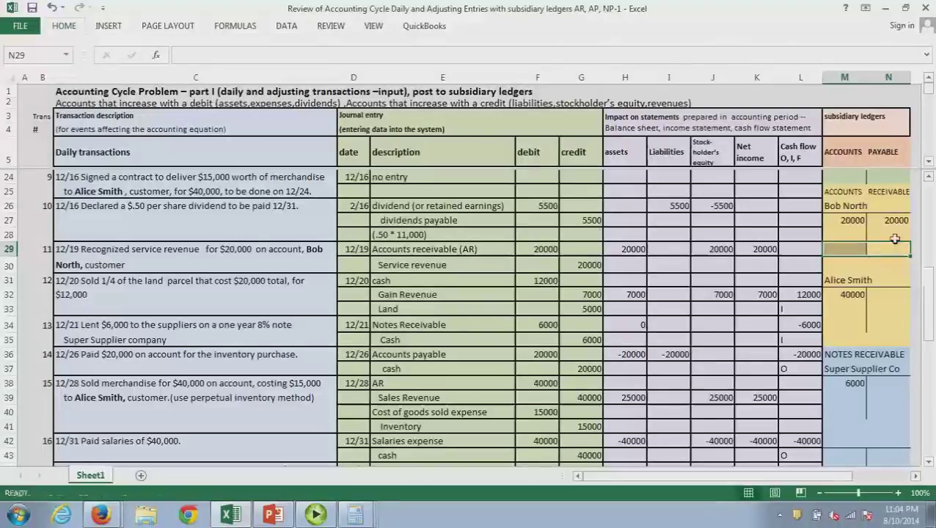
drag(895, 239, 856, 257)
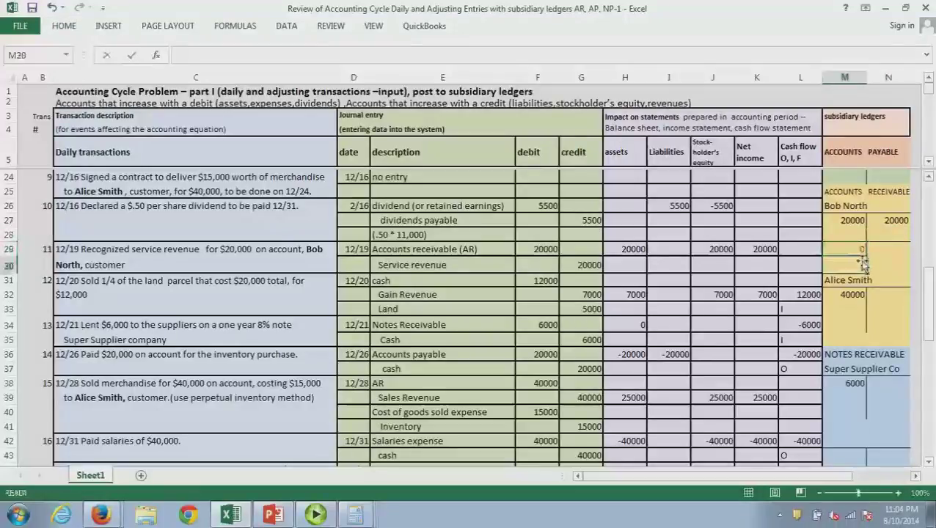
drag(930, 302, 930, 309)
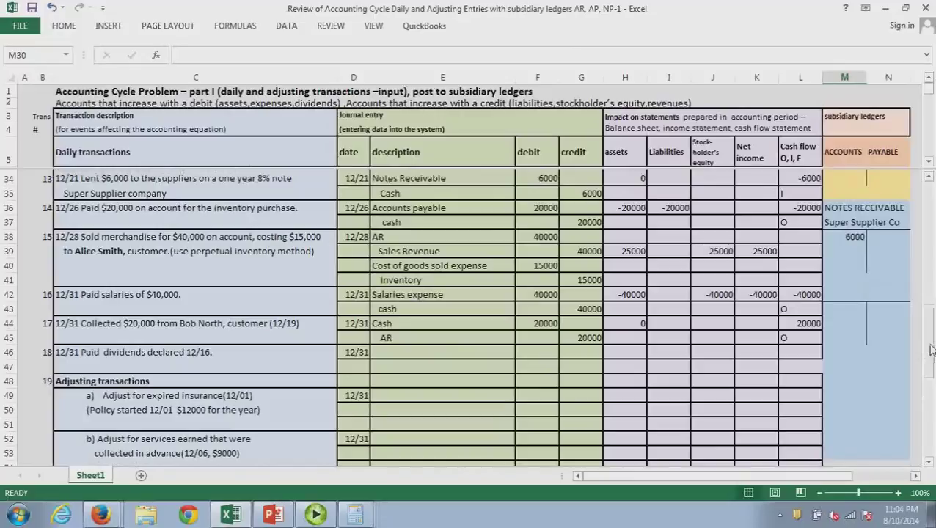
drag(931, 350, 930, 308)
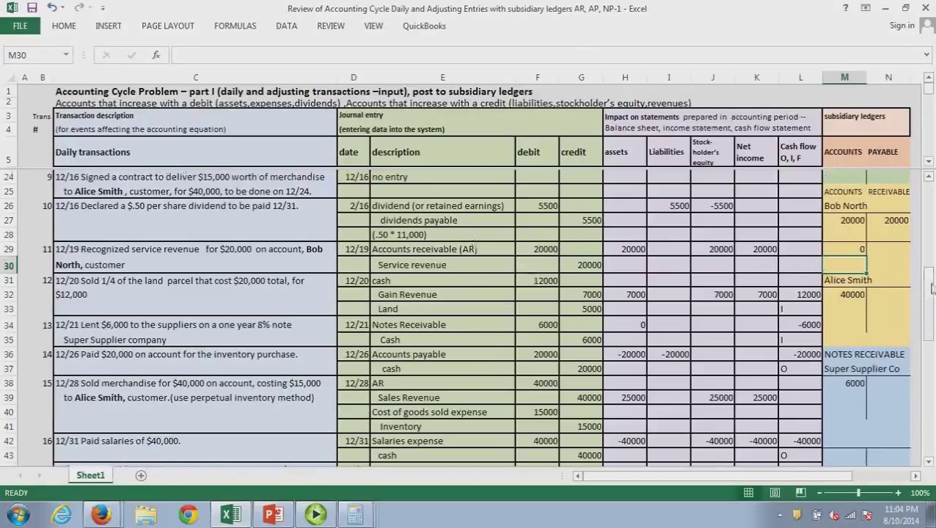
drag(931, 286, 933, 339)
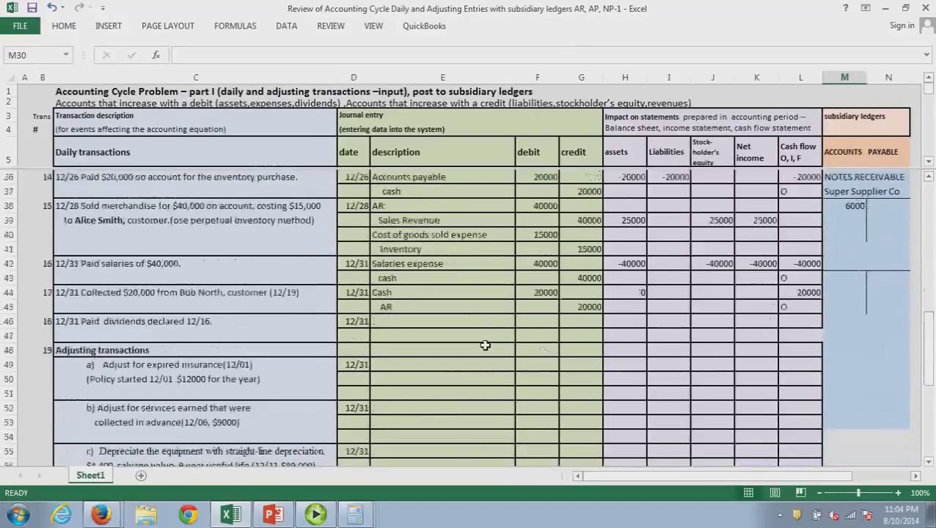
Journalize the 12/31 dividend payment: debit Dividends payable 5500, credit Cash 5500
click(406, 322)
text(dividend)
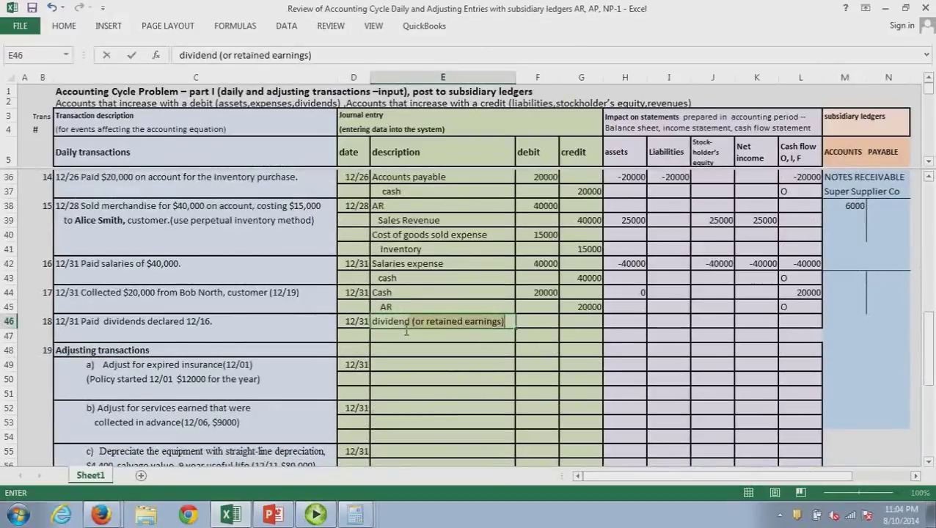
text(s payable)
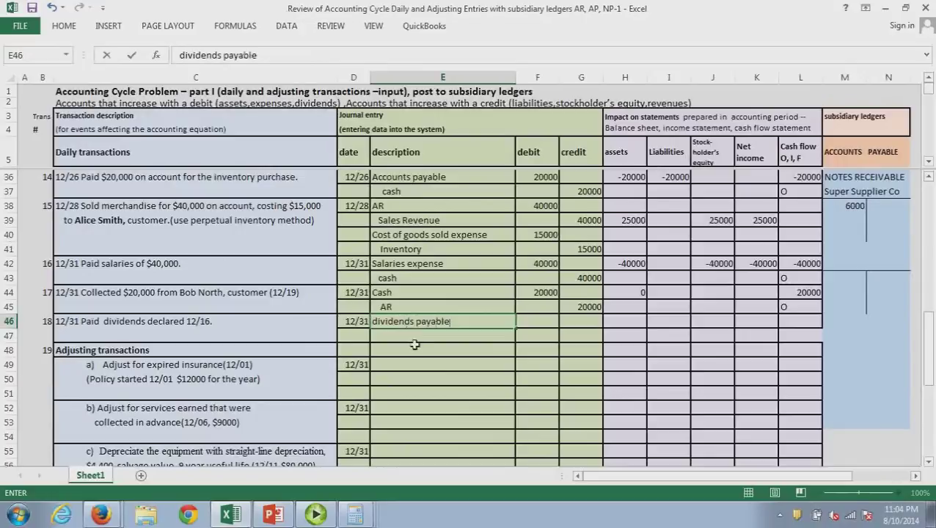
key(Return)
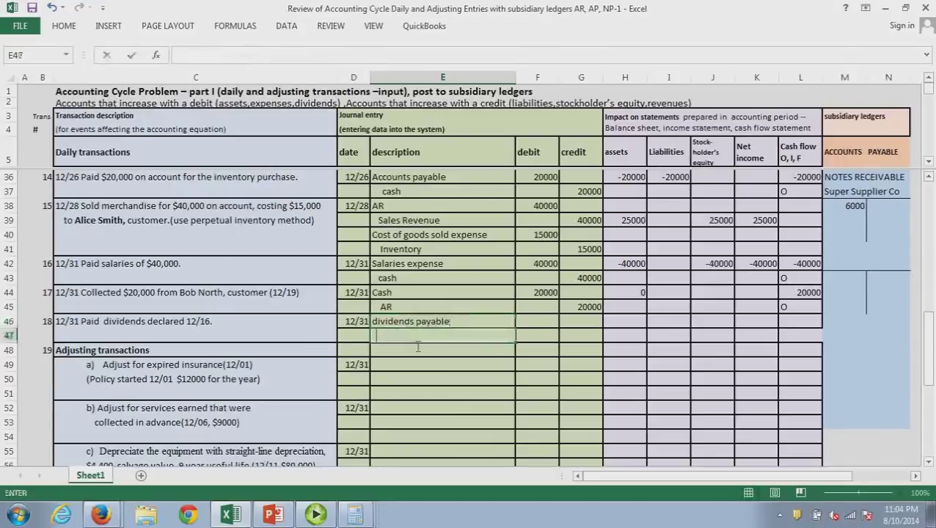
text(cash)
click(538, 330)
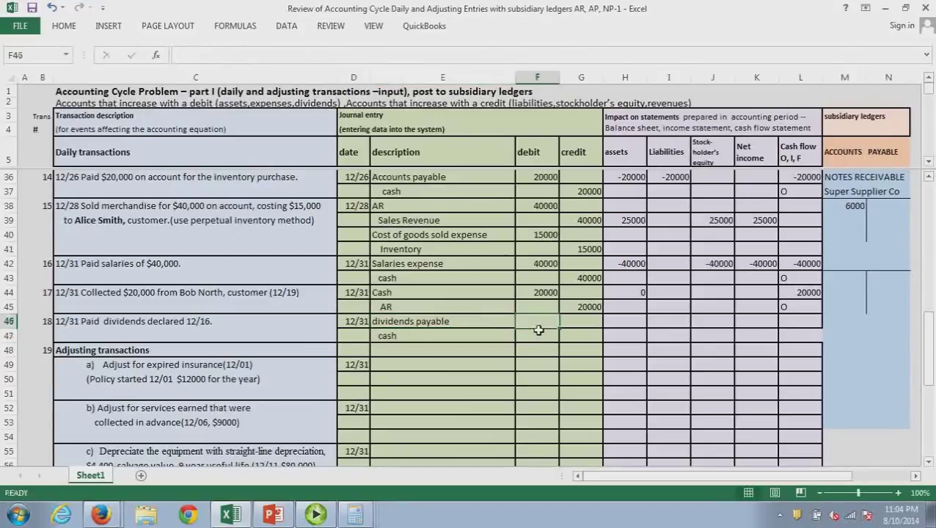
text(5500)
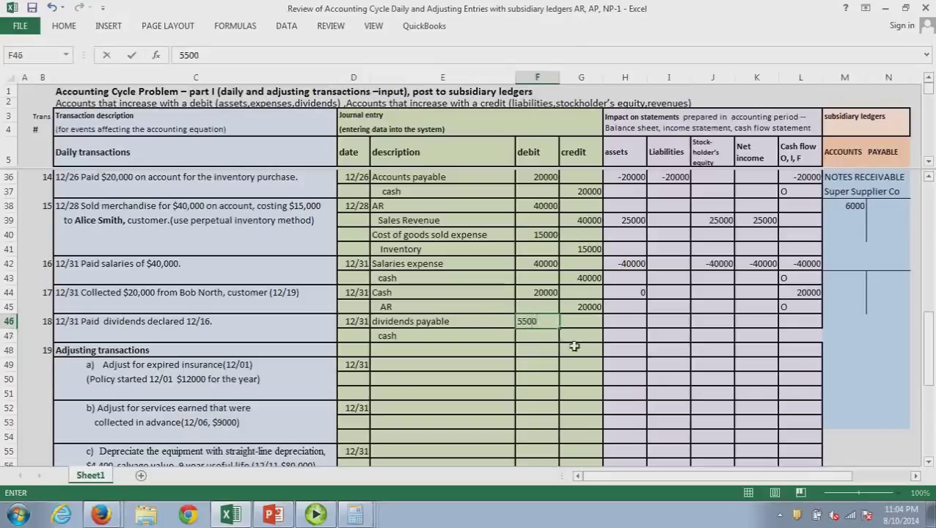
click(578, 342)
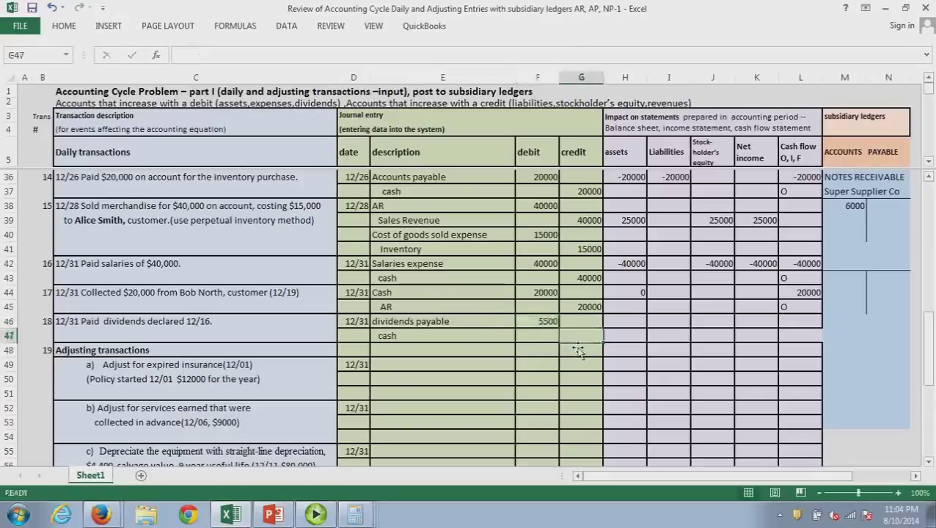
text(5500)
click(579, 365)
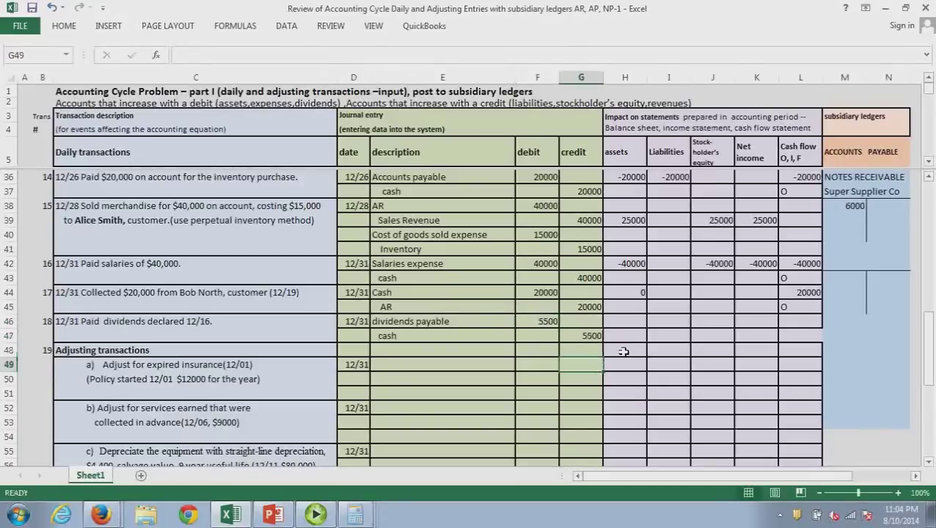
click(674, 325)
Enter -5500 for liabilities and assets, and a -5500 cash flow coded F
text(-)
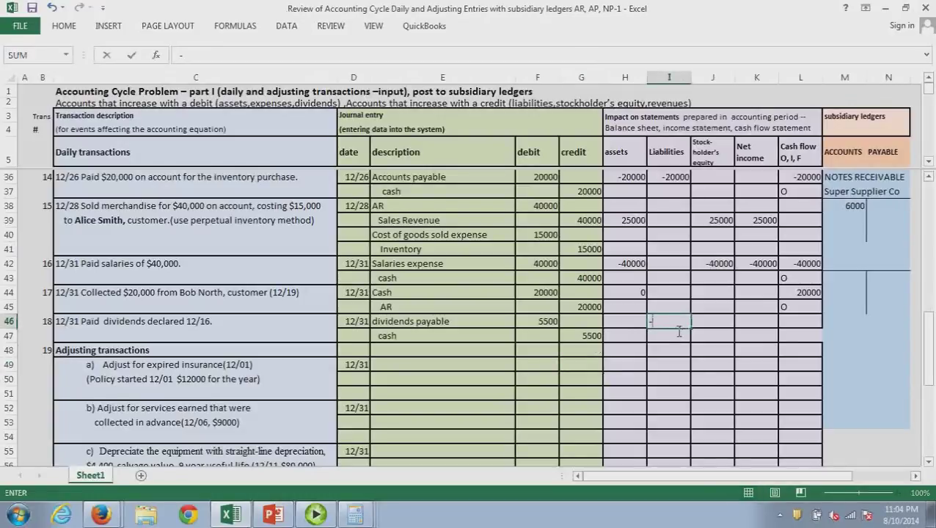
text(5500)
click(630, 321)
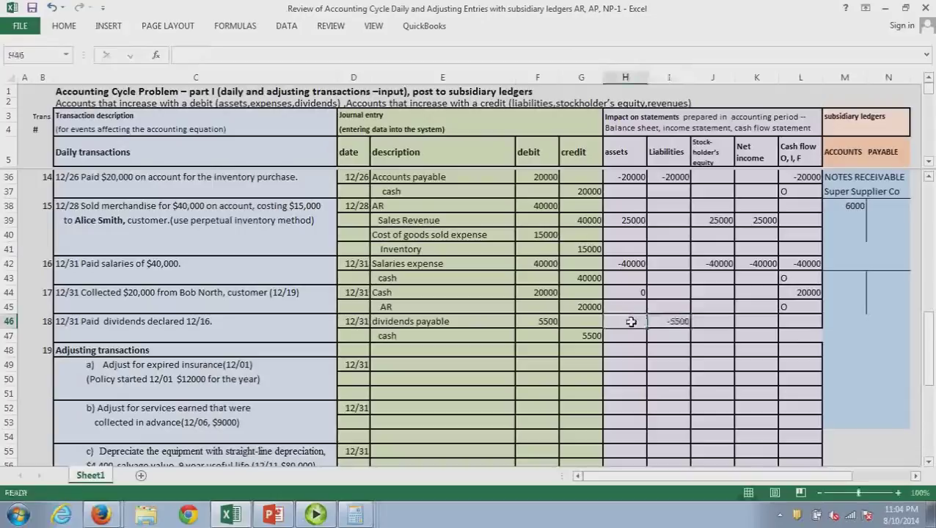
text(-5500)
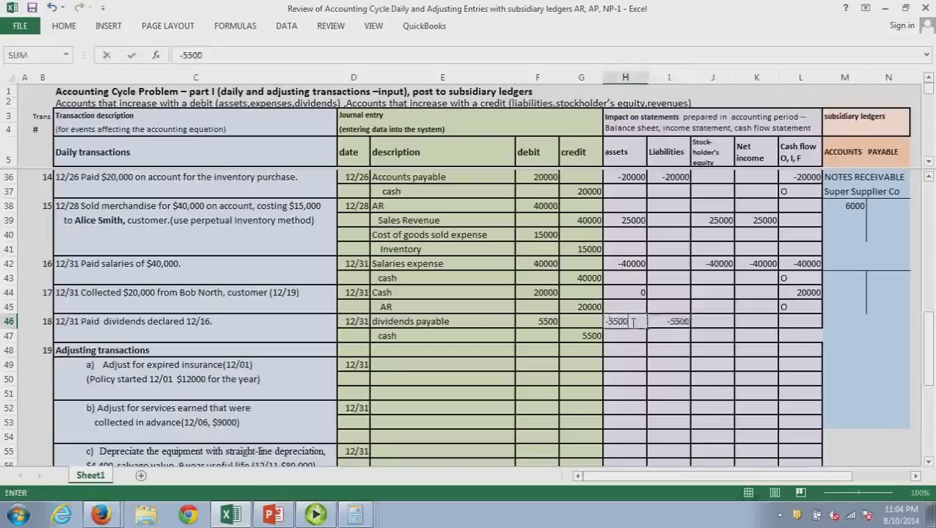
key(Return)
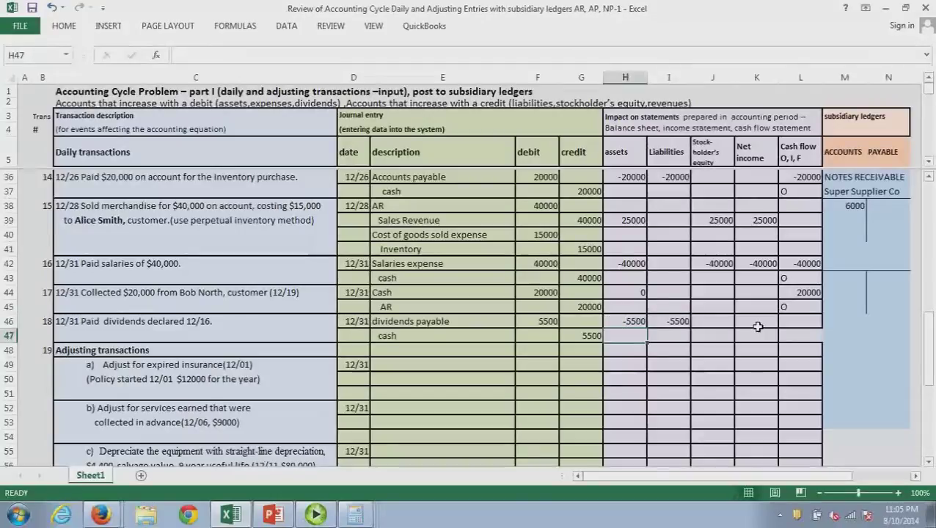
click(804, 327)
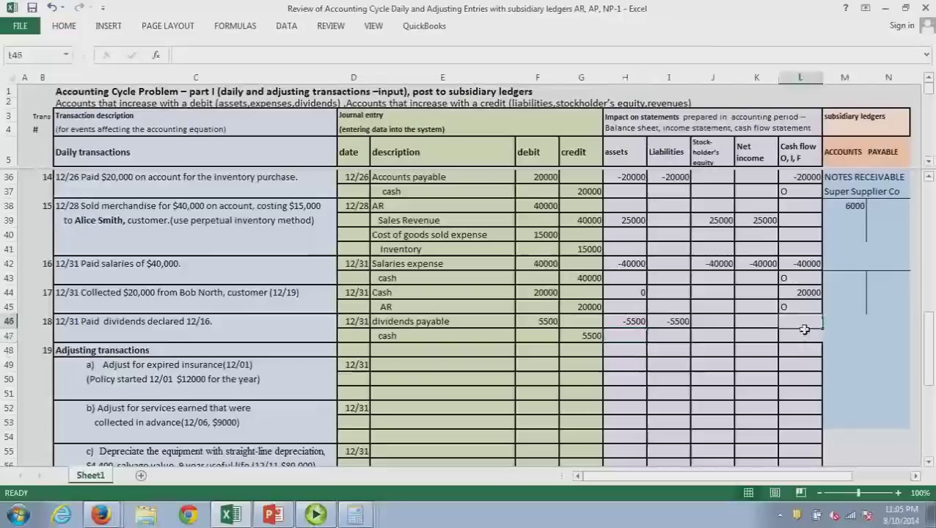
text(-)
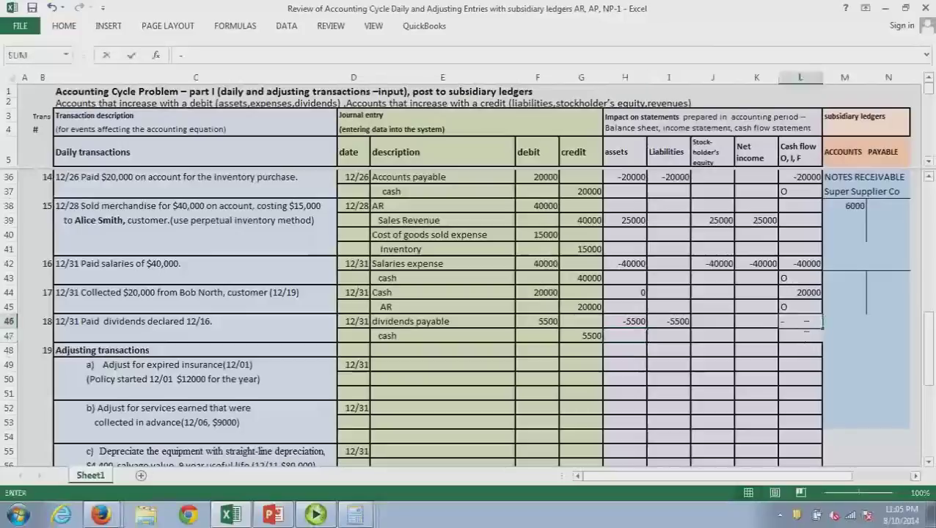
text(5500)
key(Return)
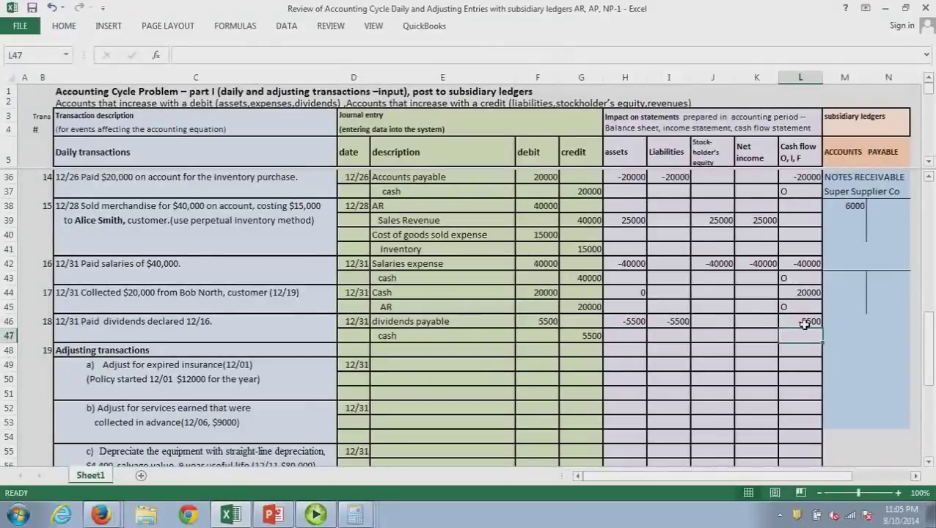
text(F)
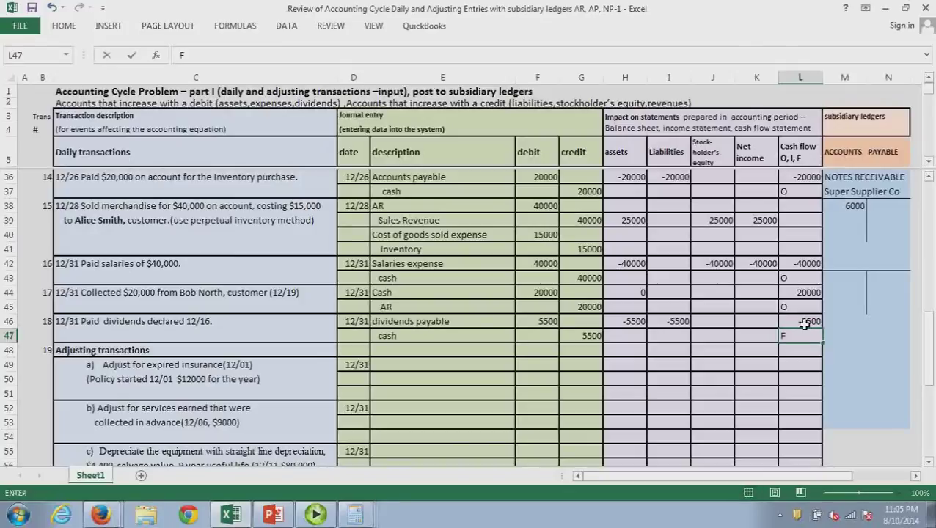
key(Return)
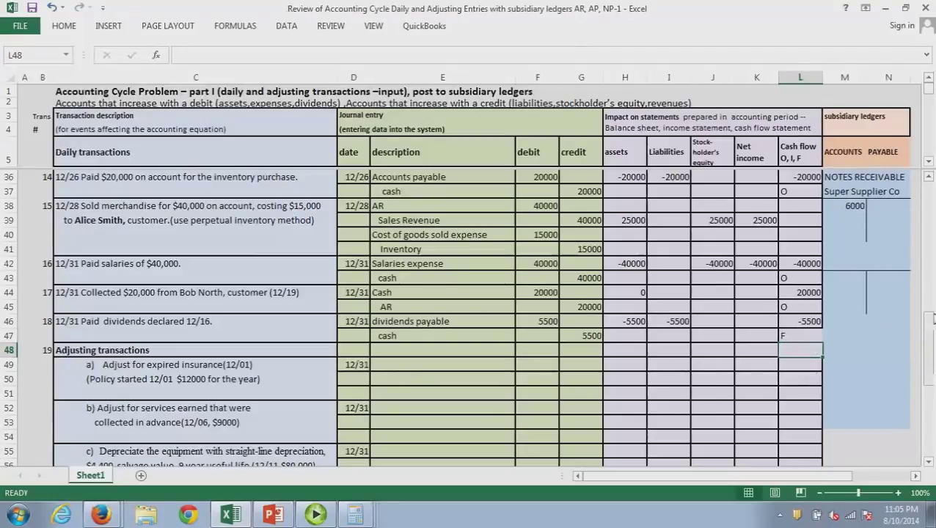
Correct the insurance policy description from $12000 to $1200
drag(930, 318, 930, 324)
click(406, 324)
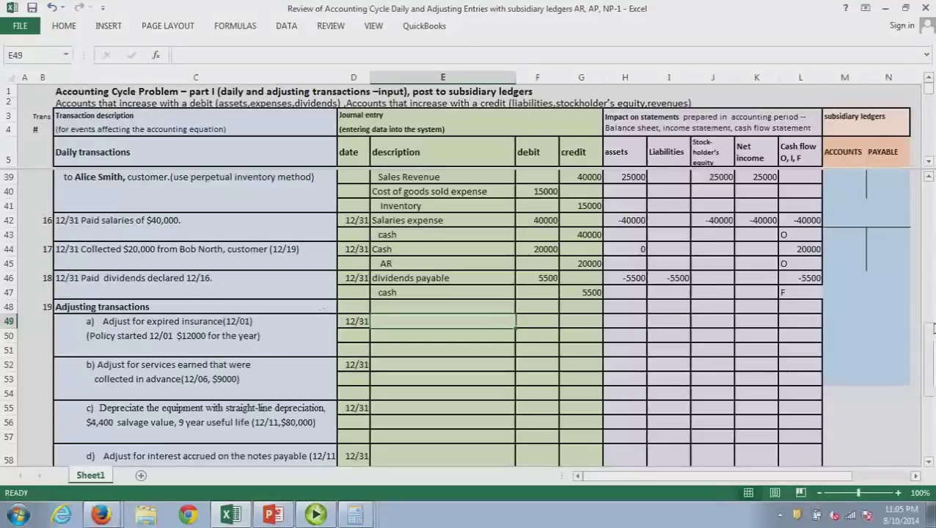
drag(930, 330, 930, 265)
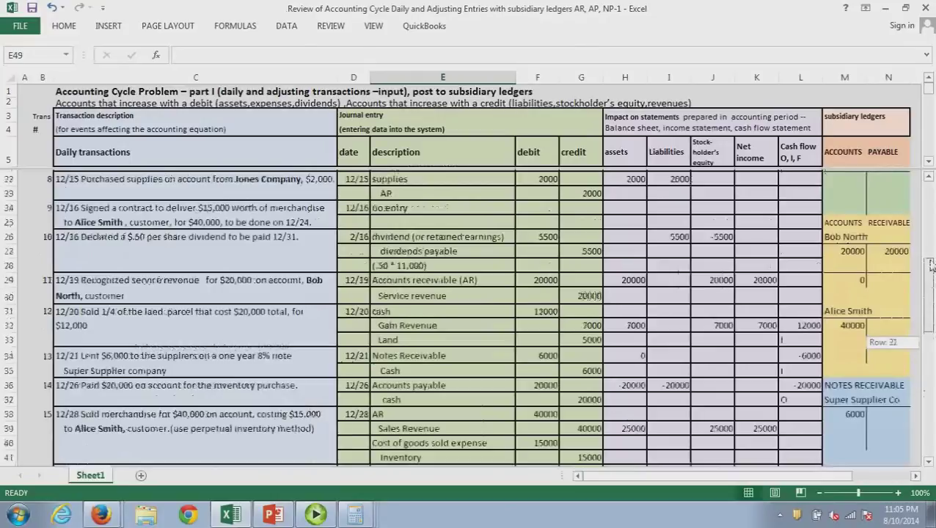
drag(930, 266, 934, 358)
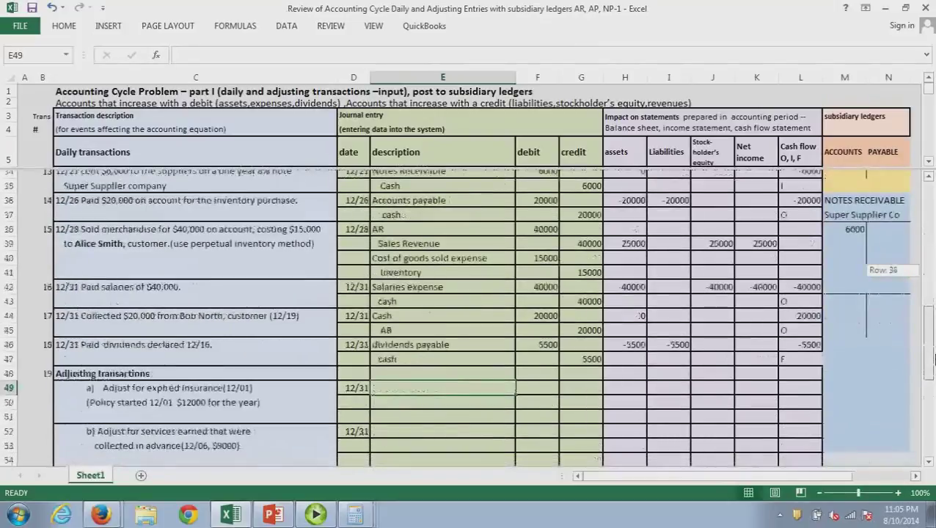
drag(933, 358, 933, 359)
double_click(218, 380)
key(BackSpace)
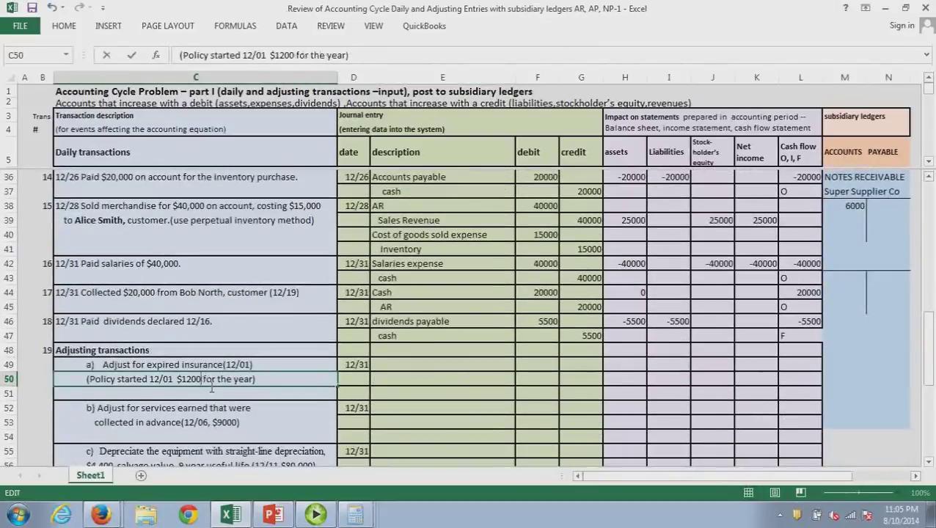
key(Return)
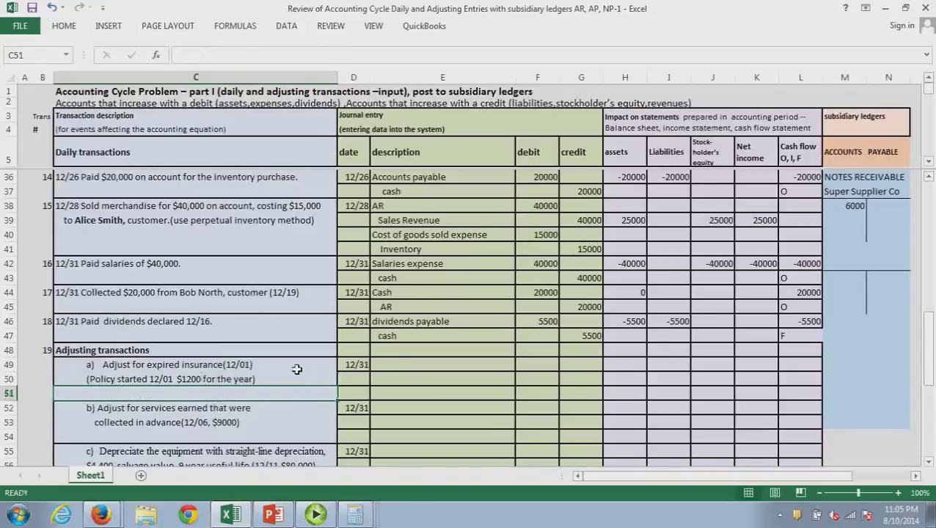
Divide the $1200 premium by 12 in Calculator to get 100 per month
key(alt+Tab)
text(0)
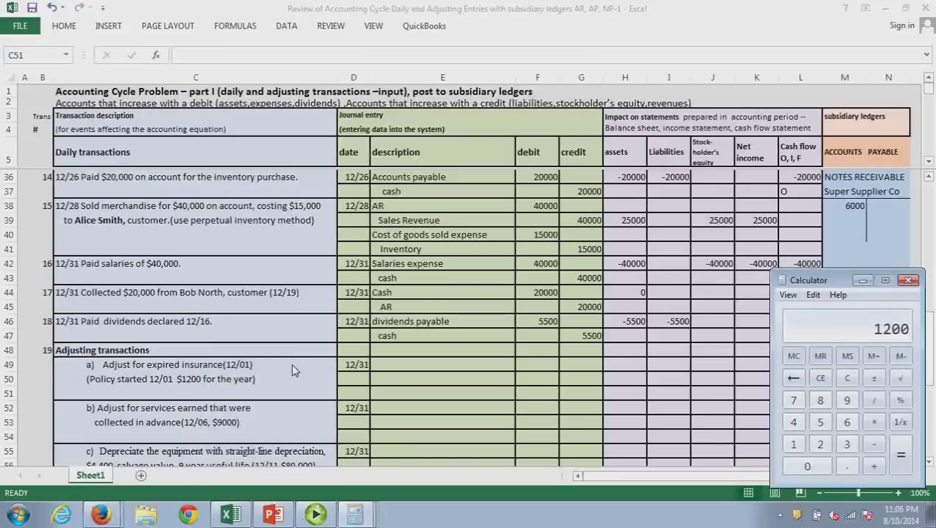
key(slash)
text(12)
text(00)
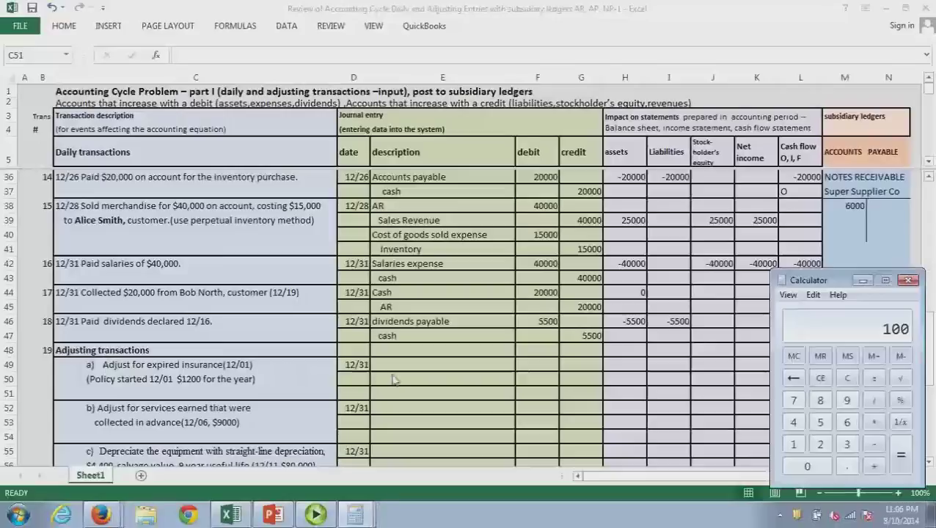
click(396, 371)
click(396, 369)
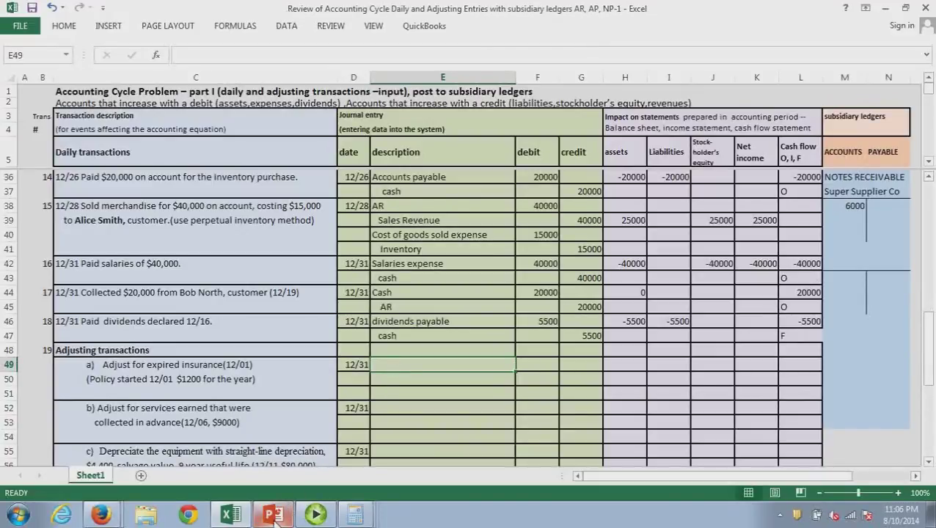
Review PowerPoint's 'Types of Adjusting Journal Entries' slide, then minimize the presentation
click(272, 516)
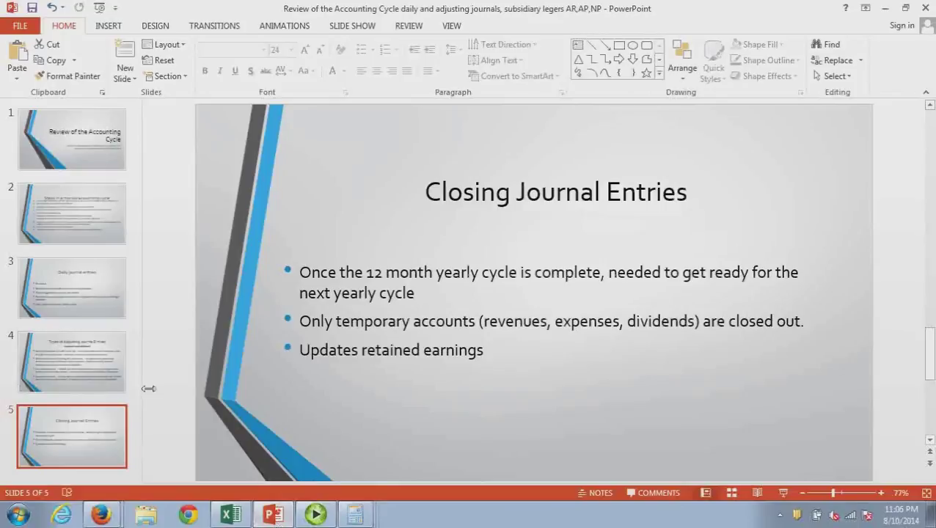
click(85, 353)
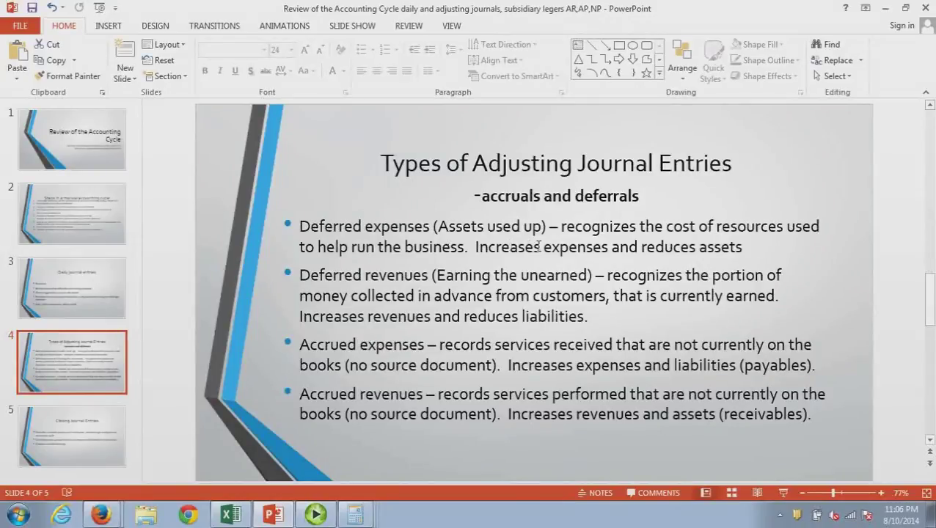
click(879, 13)
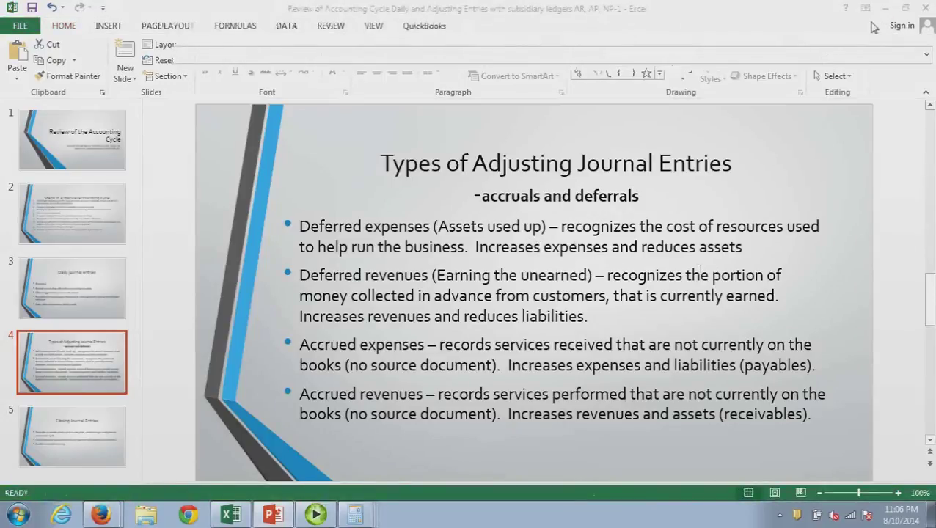
Journalize Insurance expense debit 100 and Prepaid insurance credit 100 in rows 49-50
click(398, 367)
text(Insu)
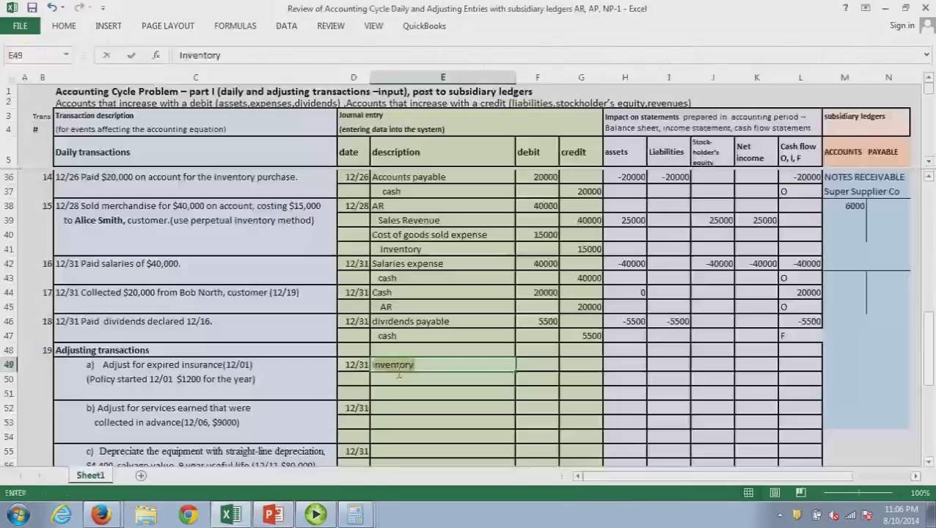
text(rance expense)
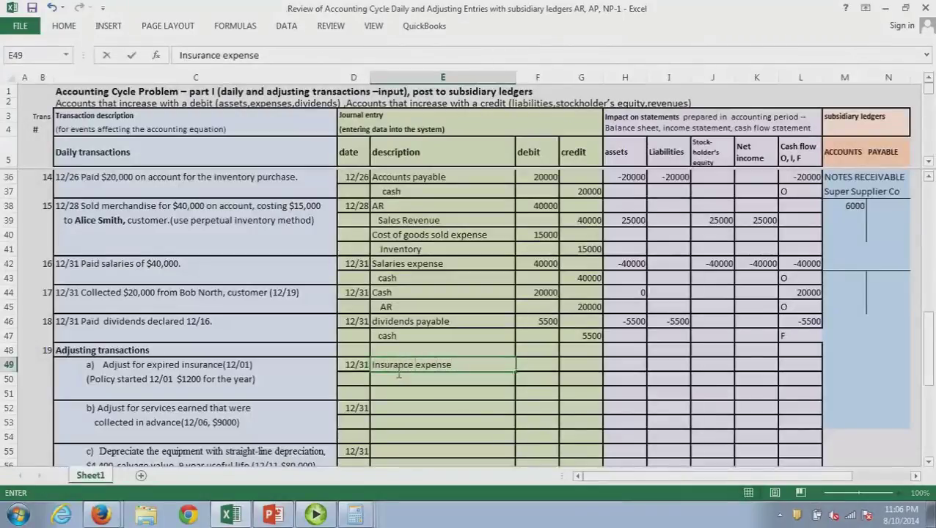
key(Tab)
text(100)
key(Return)
text(Pre)
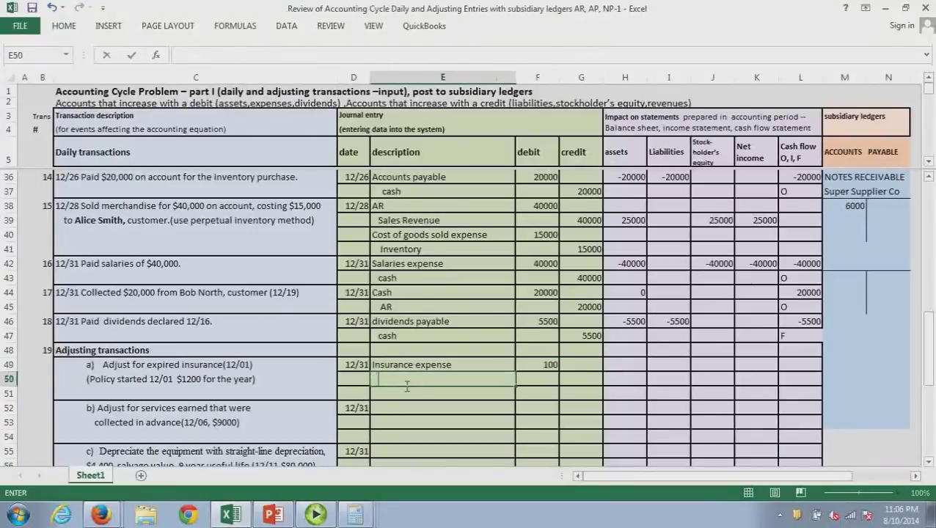
text(paid insurance)
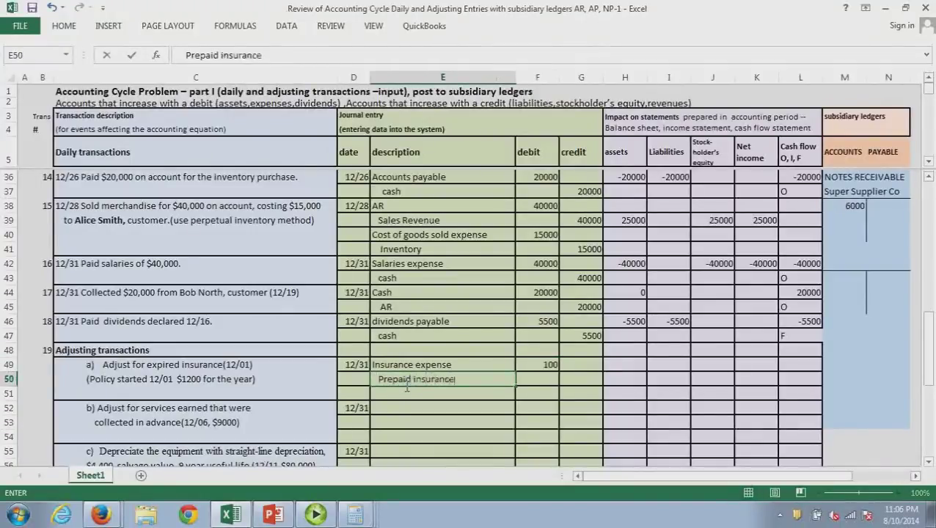
key(Tab)
key(Tab)
text(100)
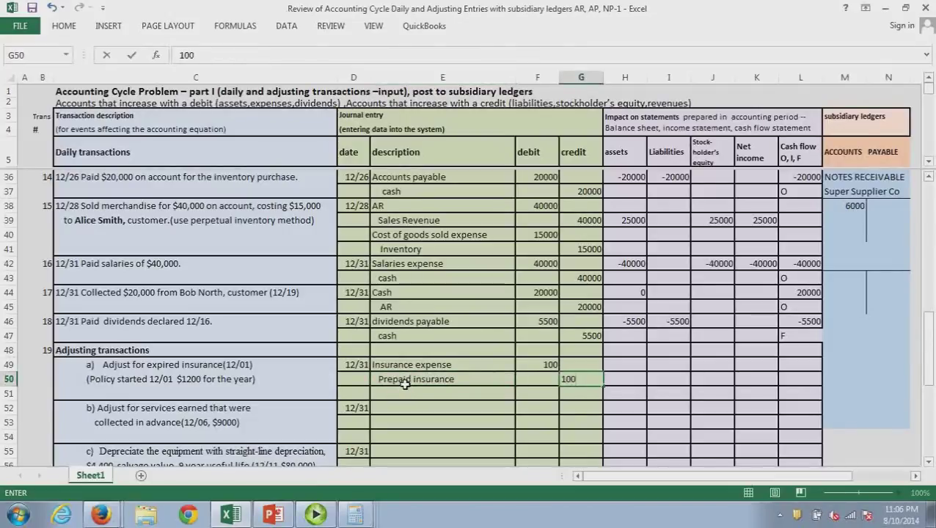
click(465, 397)
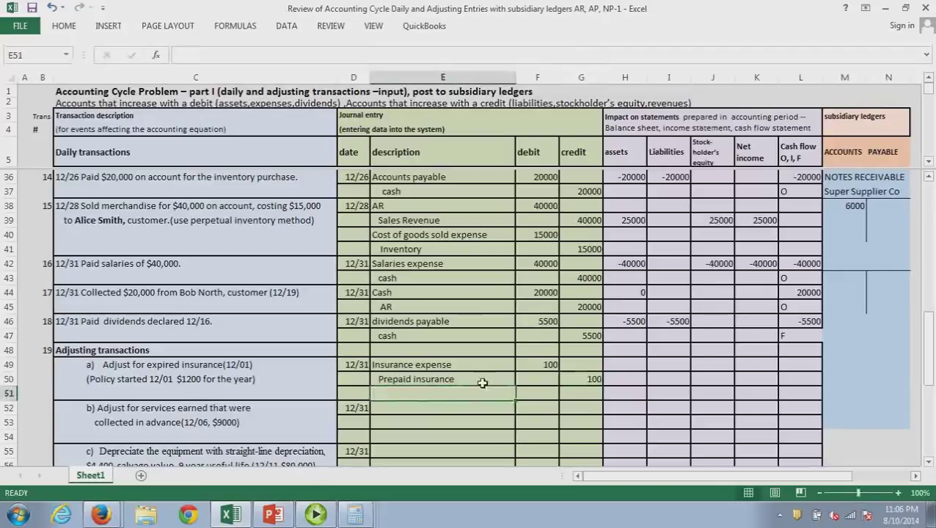
Enter -100 impacts for assets, stockholders' equity and net income on row 49
click(631, 365)
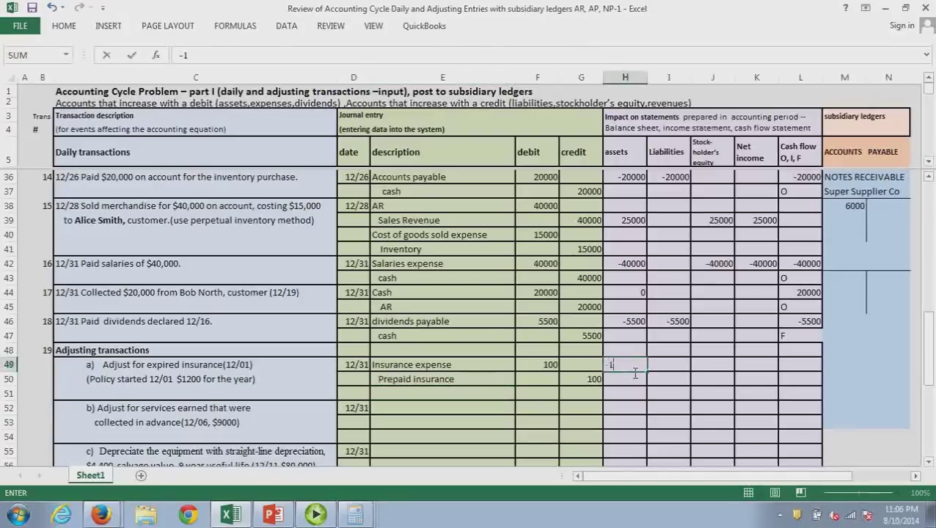
text(-100)
key(Return)
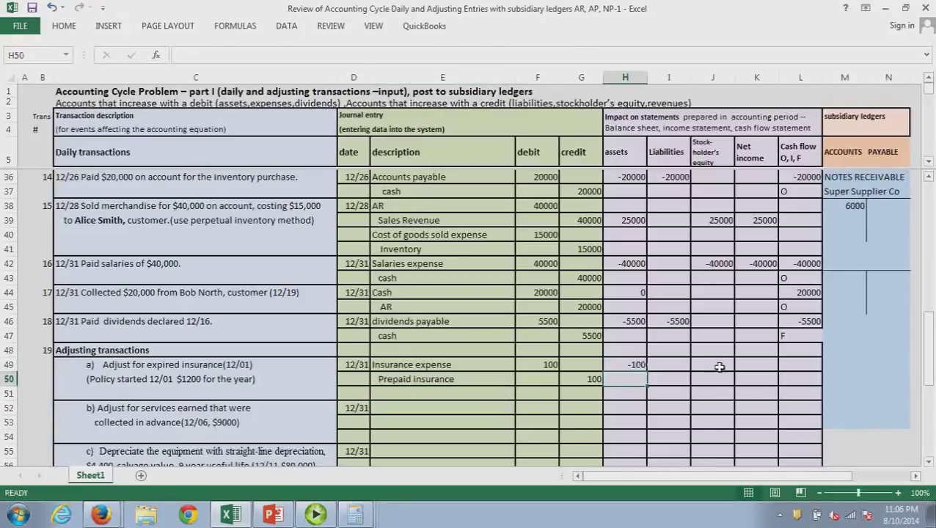
click(718, 366)
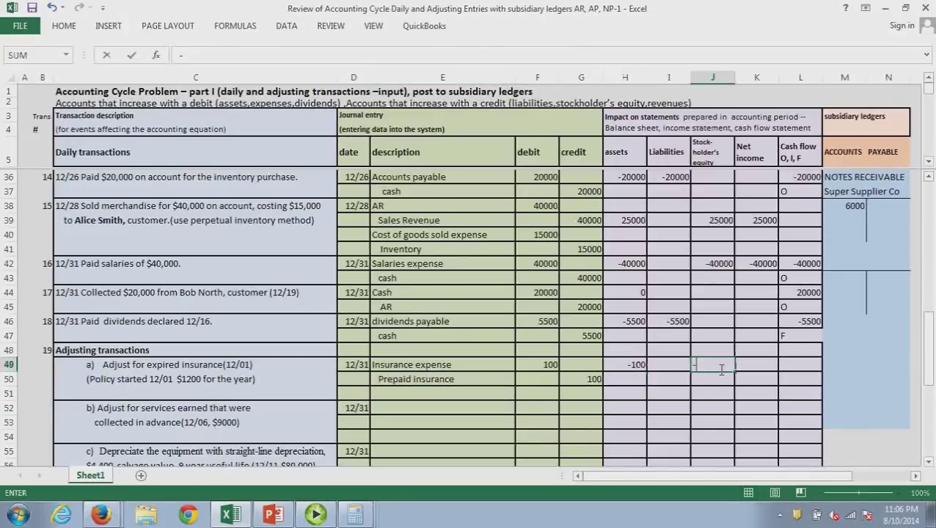
text(-100)
key(Return)
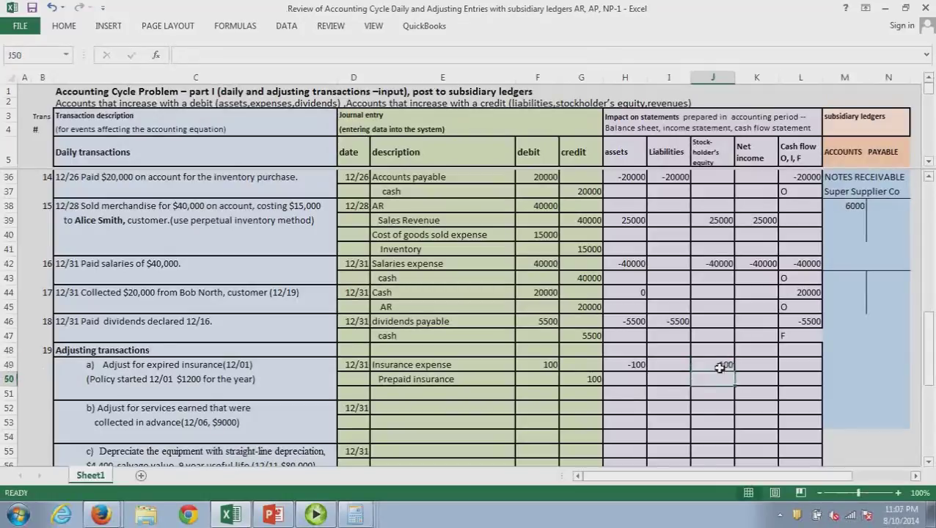
click(772, 368)
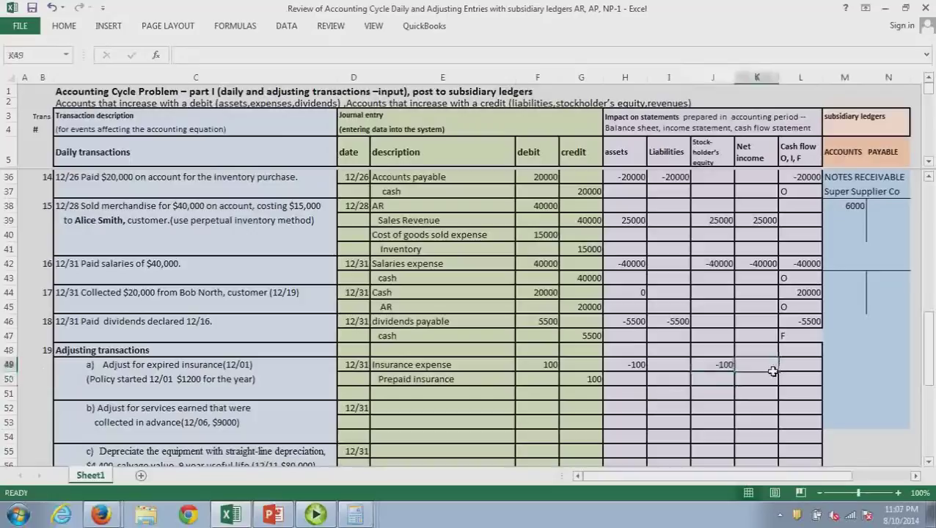
text(-100)
key(Return)
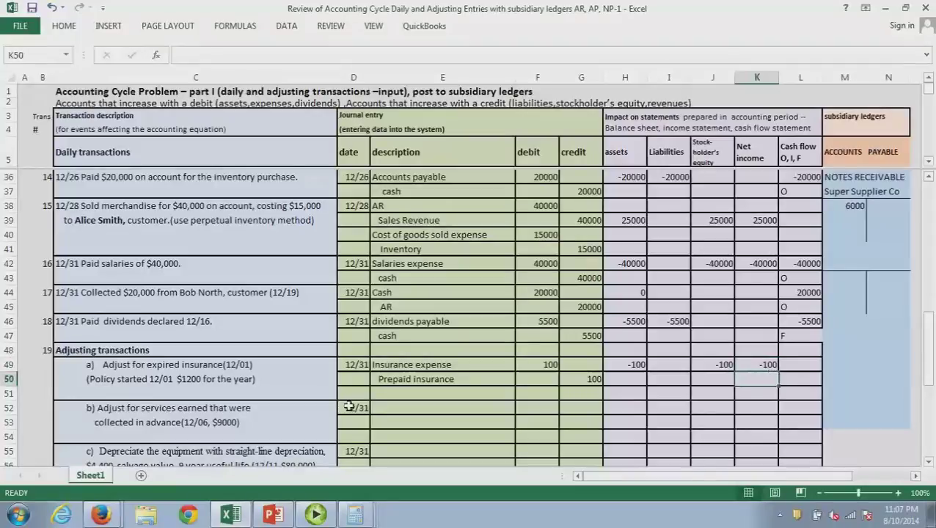
Add '3 months' to adjustment b's 12/06 description and check the adjusting-entries slide
scroll(349, 407, down, 1)
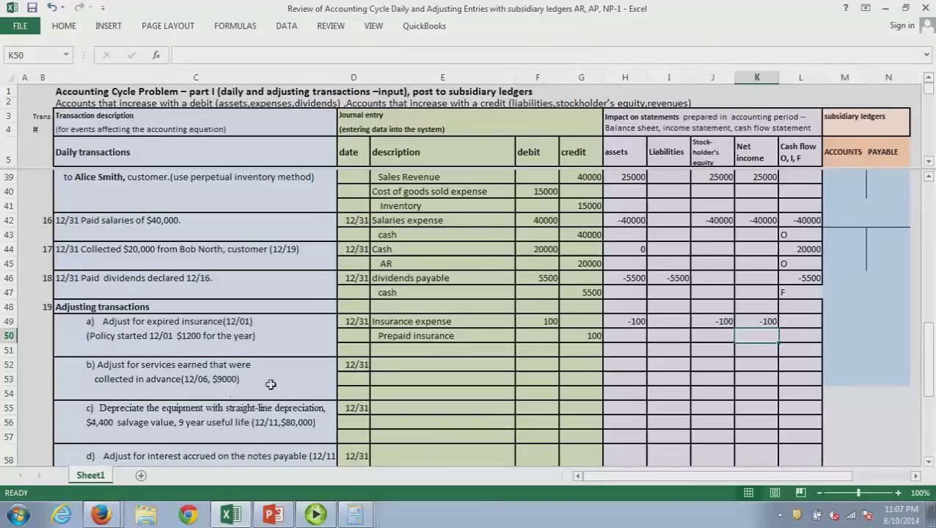
drag(928, 353, 931, 228)
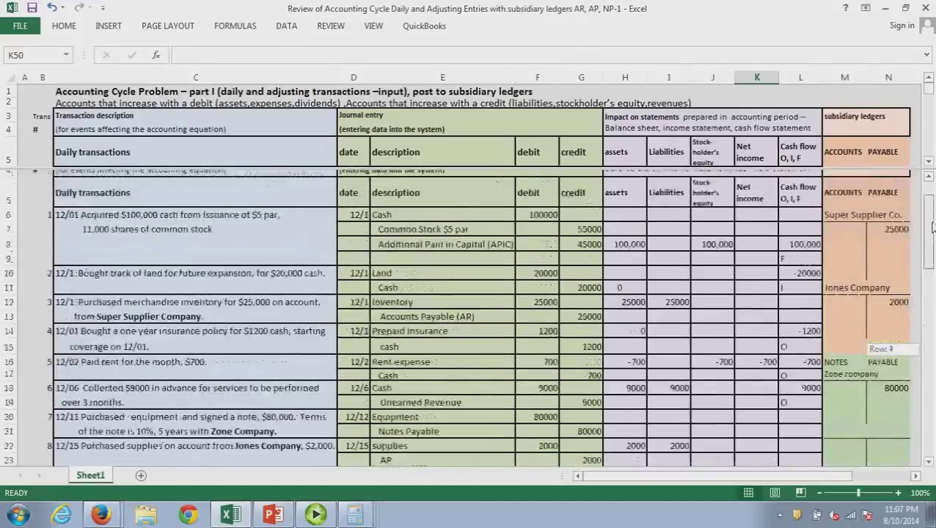
drag(932, 228, 933, 353)
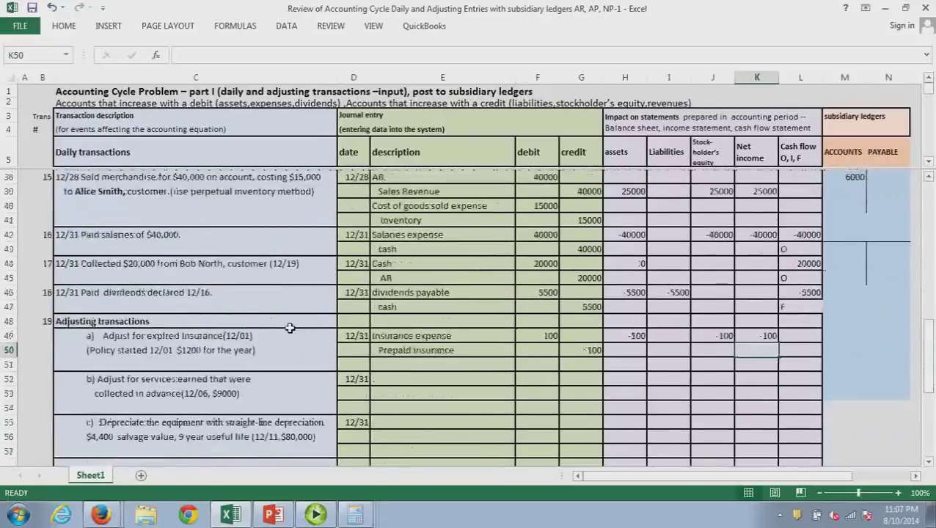
click(259, 399)
double_click(259, 400)
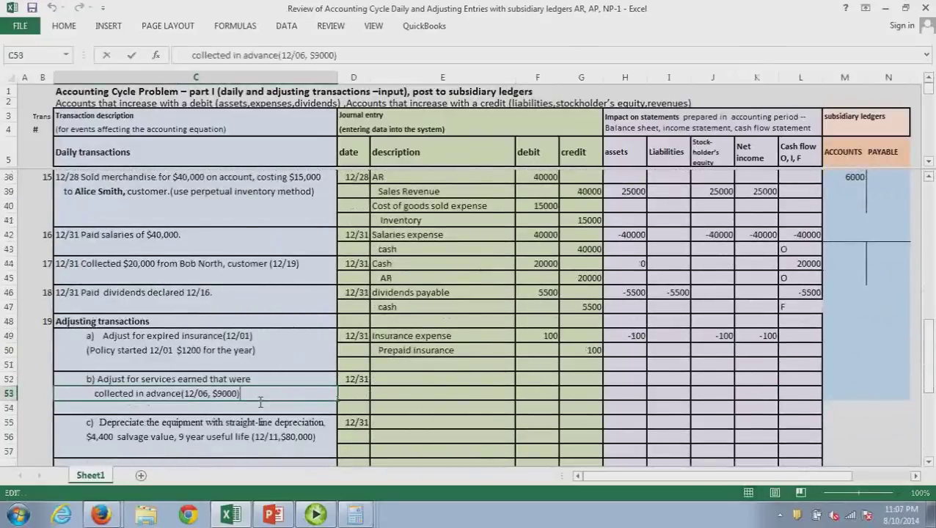
text(3 months)
click(264, 422)
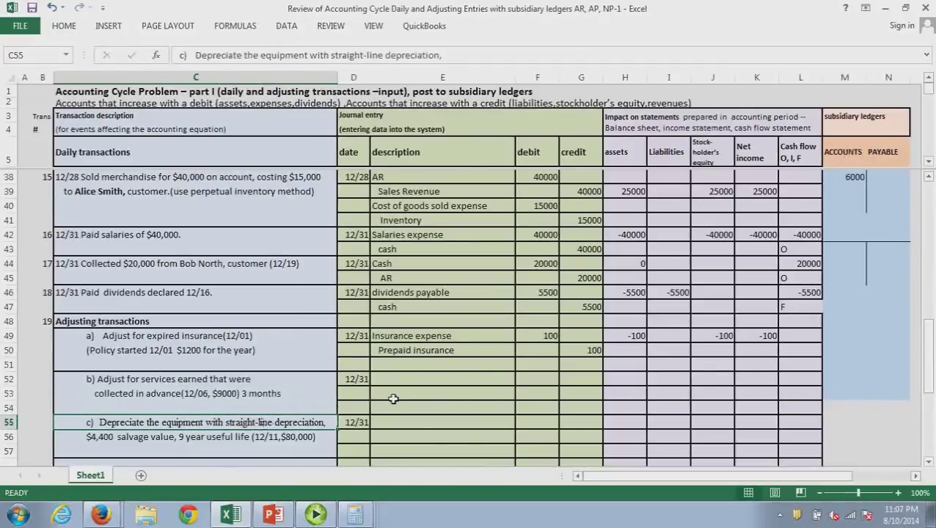
click(273, 516)
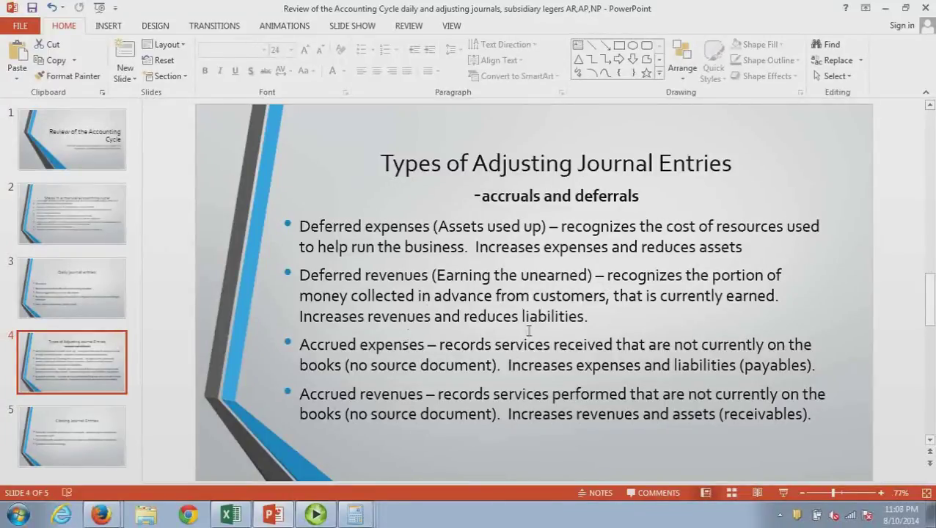
click(886, 8)
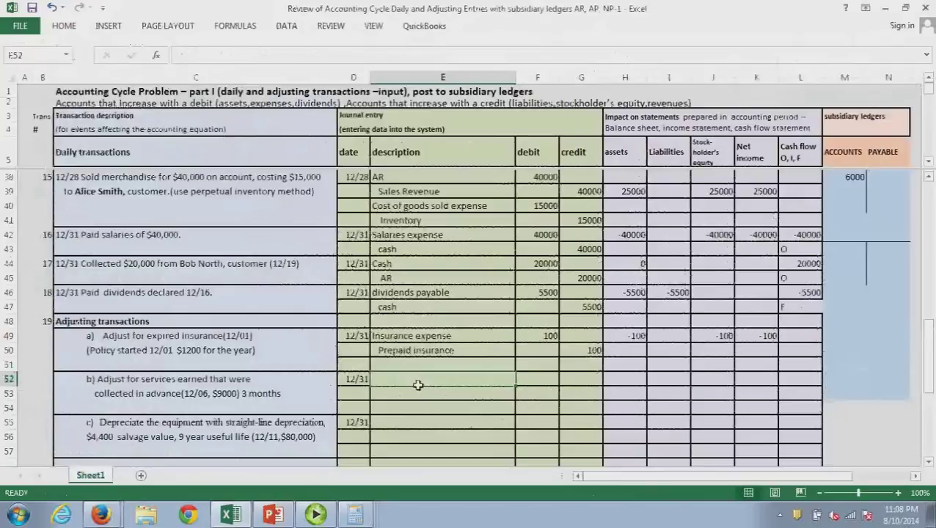
Enter Unearned revenue with an indented Revenue line below, and place Calculator on the right
text(Unearned revenue)
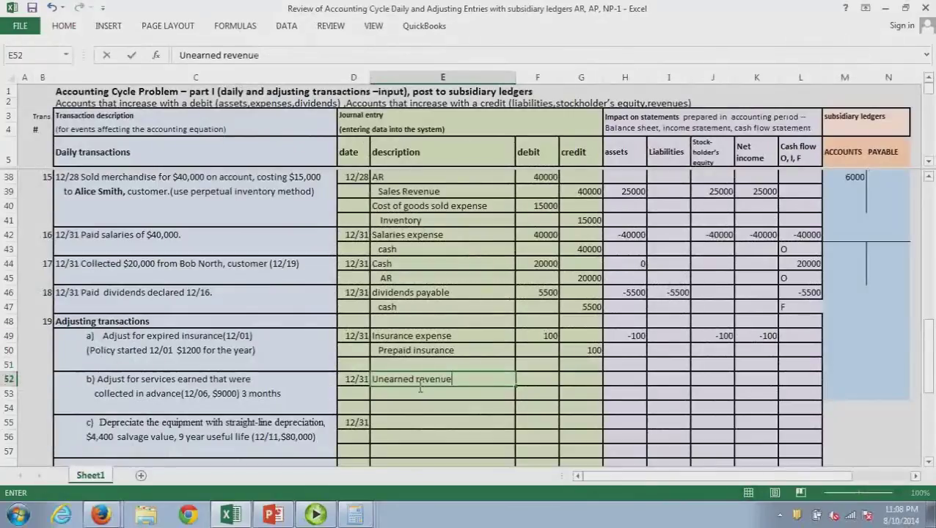
key(Tab)
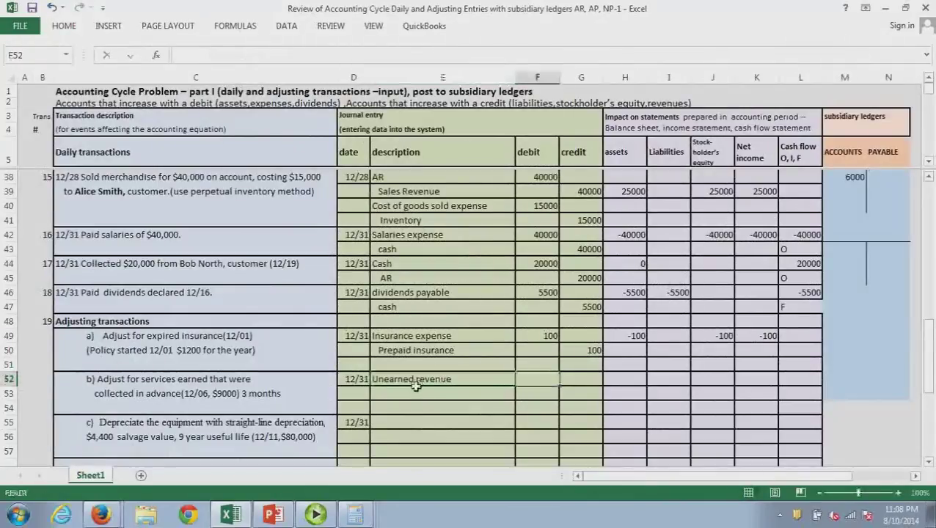
click(419, 393)
text(R)
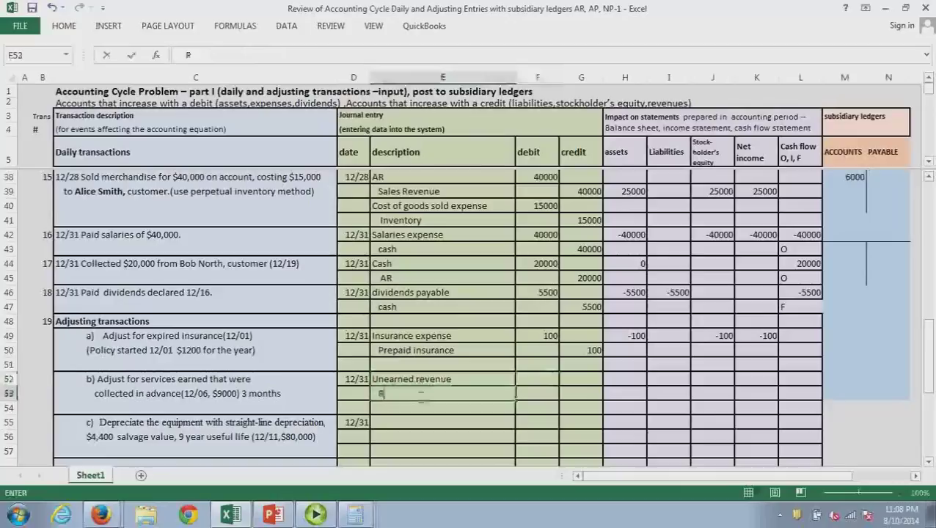
text(evenue)
key(Return)
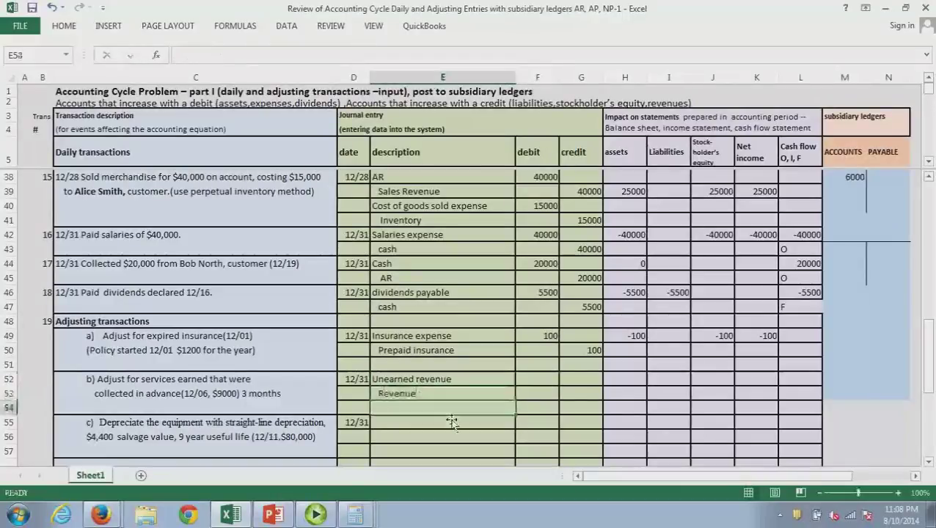
key(alt+Tab)
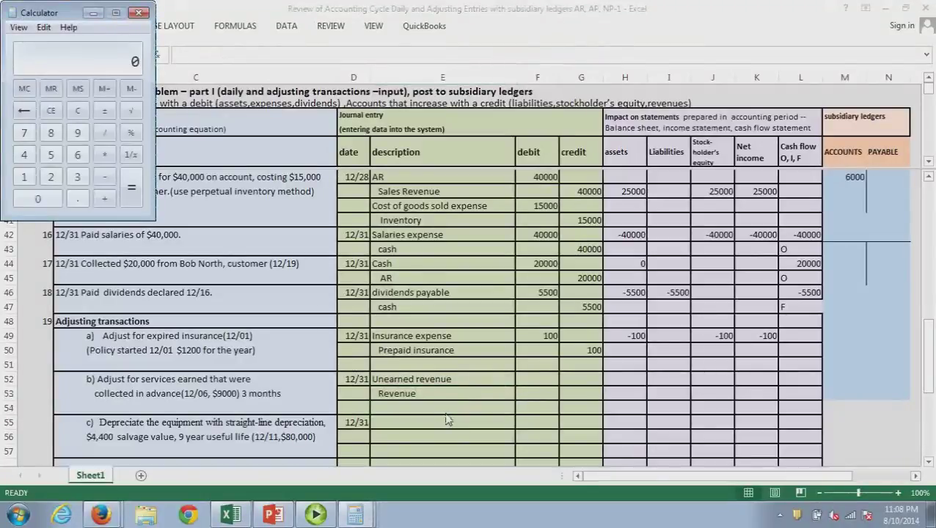
drag(65, 13, 738, 247)
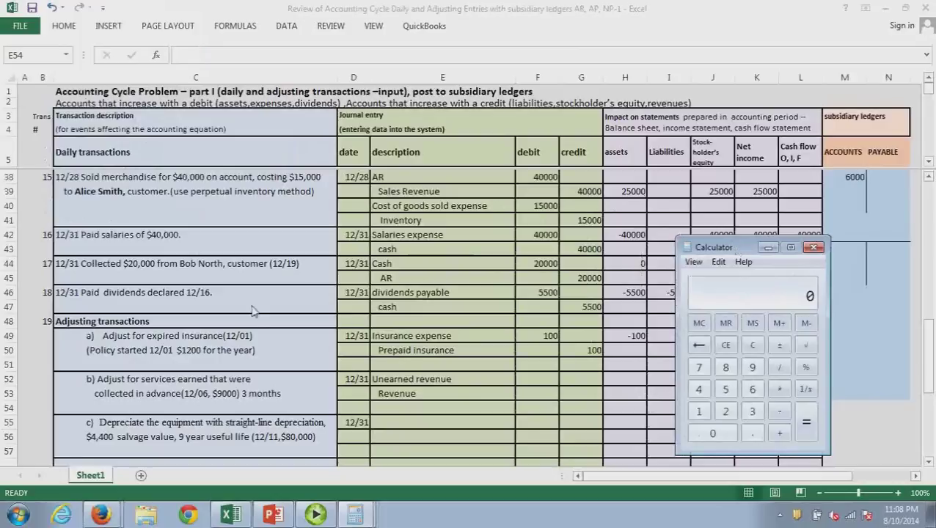
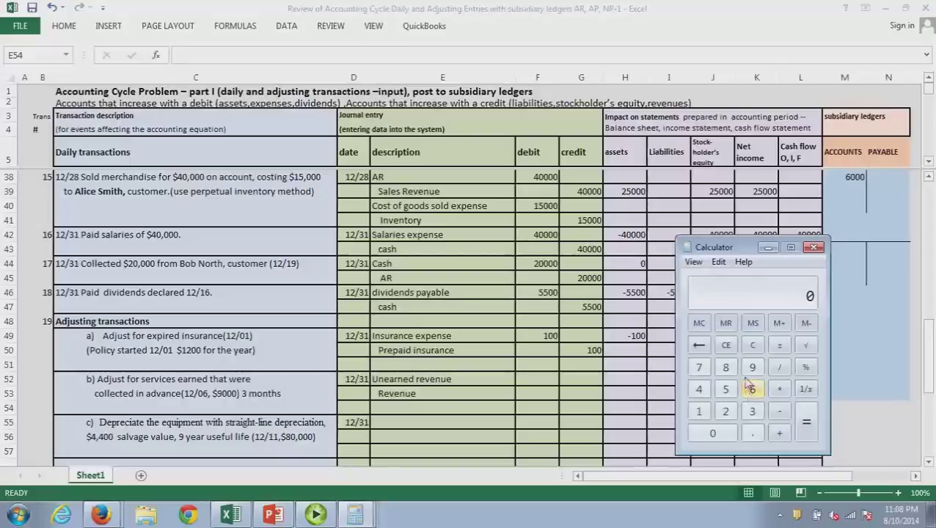
Work out the 25 earned days (31 - 6) and type the note (25/90 * 9000) in E54
text(31 - 6)
key(Return)
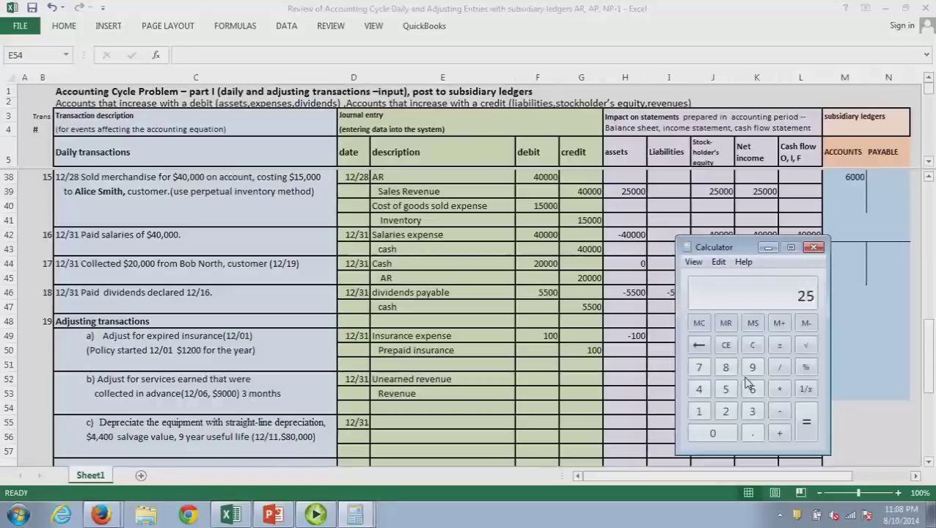
click(393, 412)
text(()
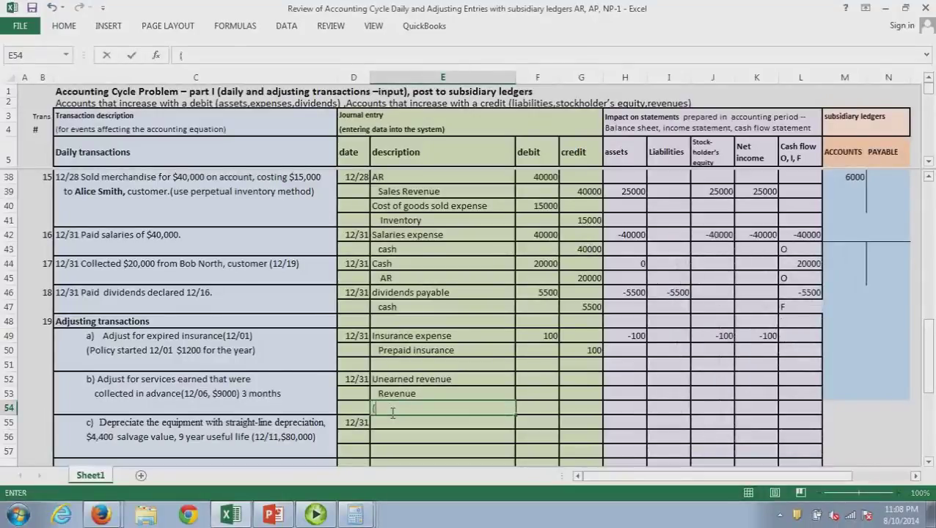
text(25/90)
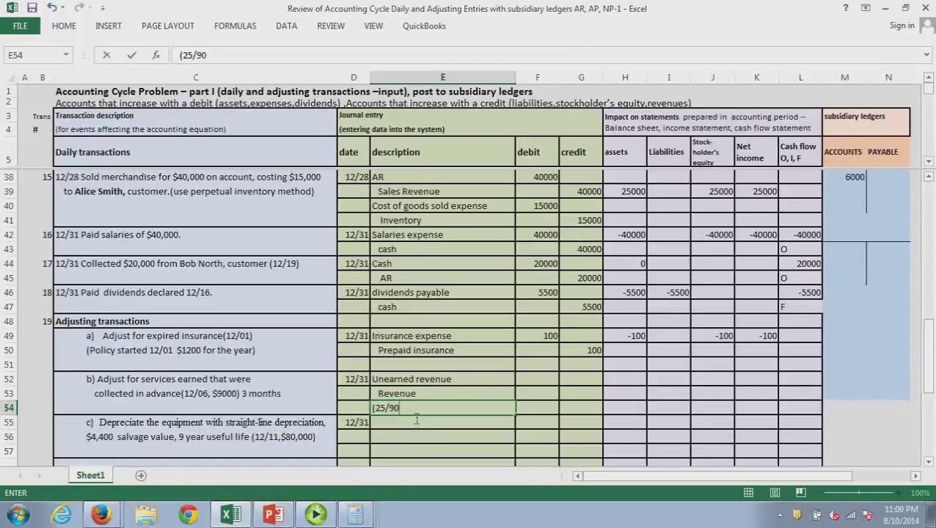
text(* 9000))
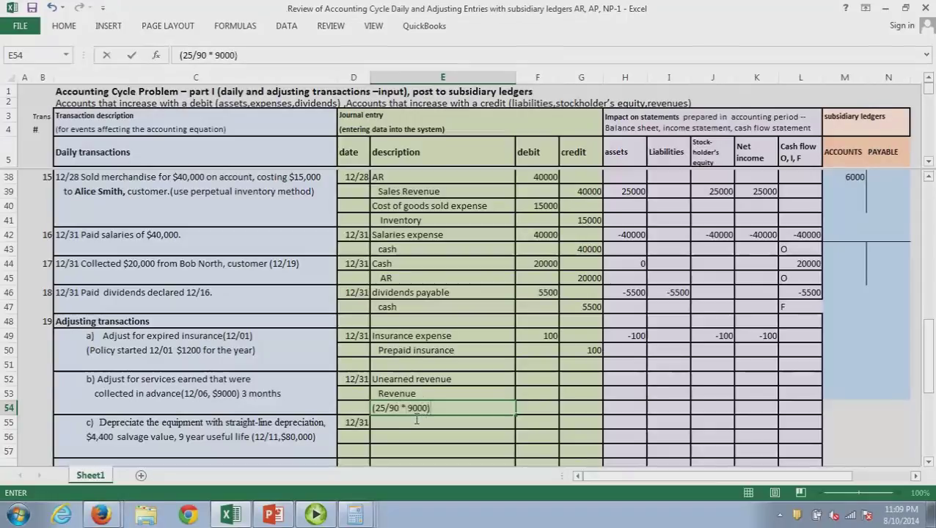
Compute 25/90 * 9000 = 2500 on the calculator and commit the note in E54
key(alt+Tab)
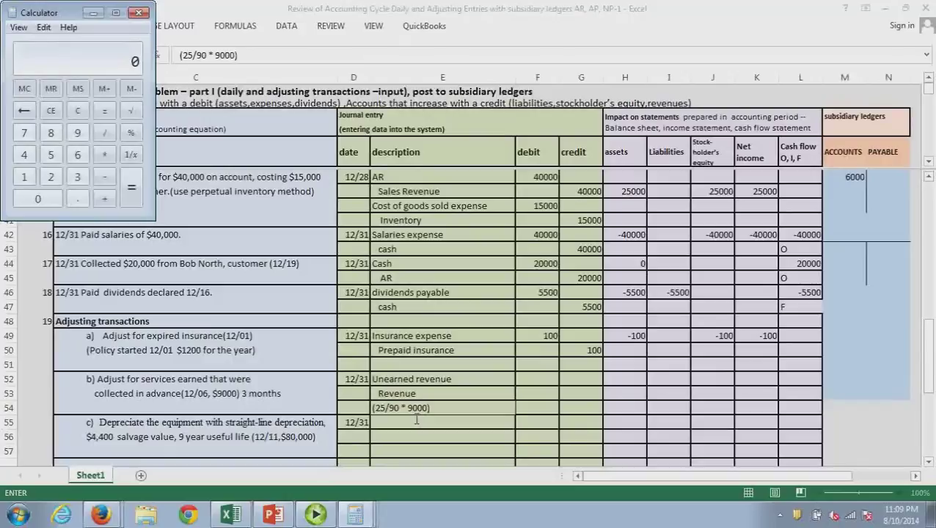
text(25/90 )
text(* )
text(9000)
key(Return)
key(alt+Tab)
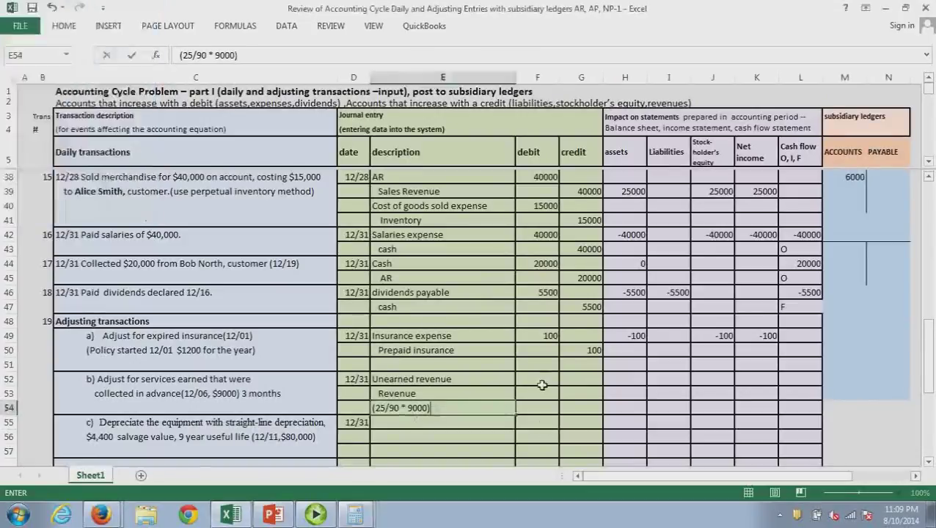
key(ctrl+Return)
Enter 2500 as the unearned revenue debit (F52) and revenue credit (G53)
click(542, 383)
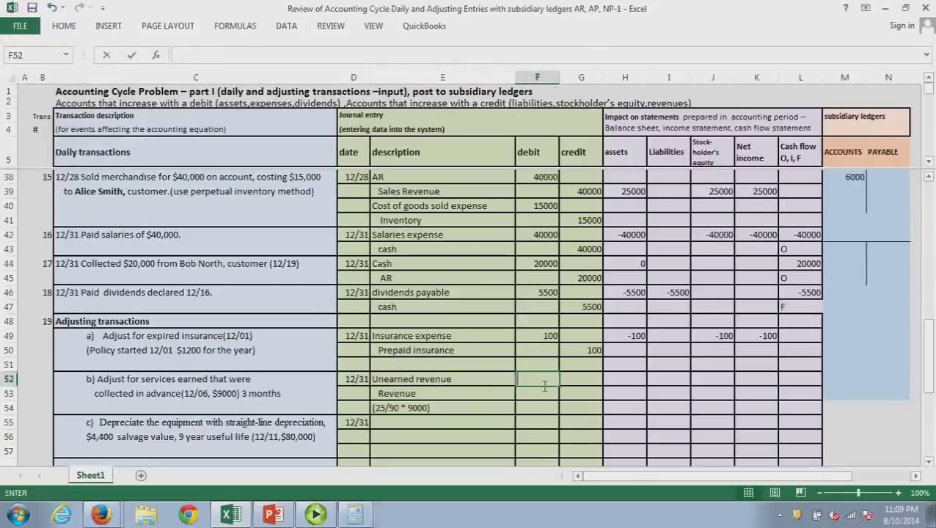
text(2500)
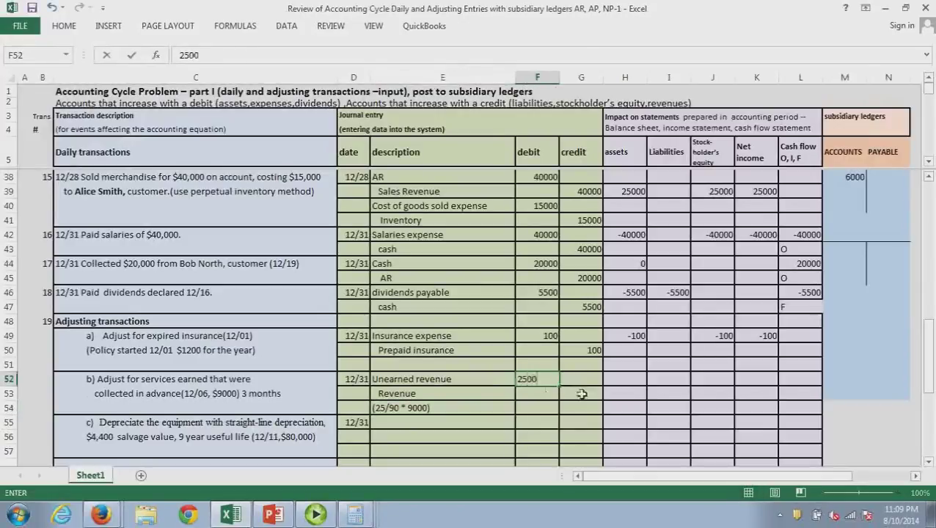
click(581, 394)
text(2500)
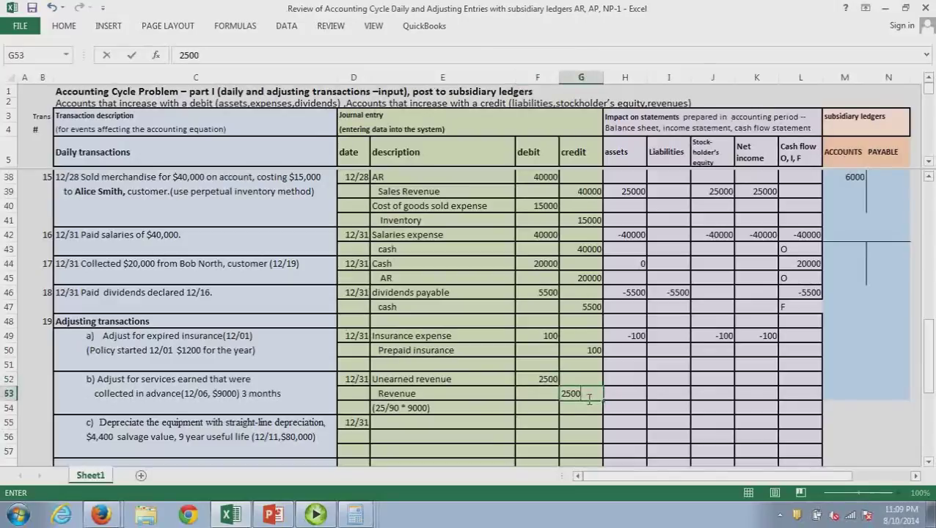
click(587, 425)
Enter entry b's effects: liabilities -2500, stockholders' equity 2500, net income 2500
click(629, 381)
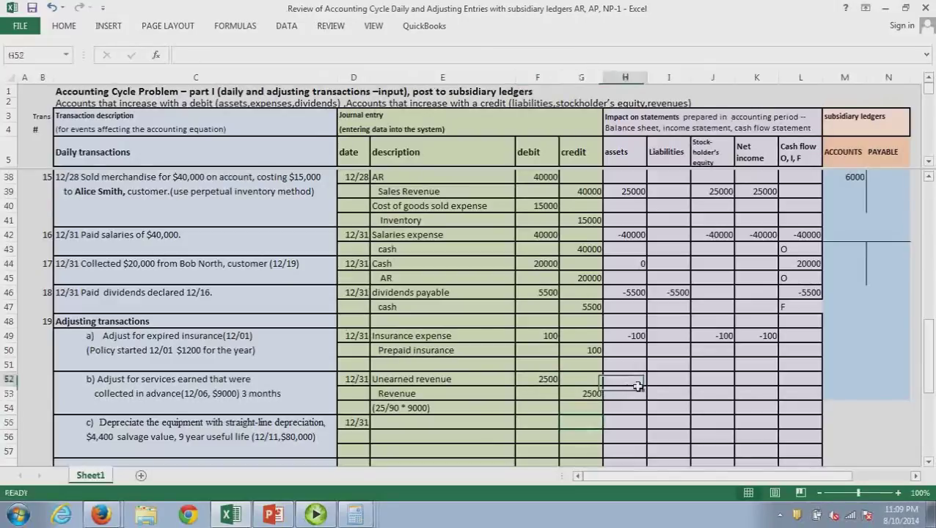
click(673, 386)
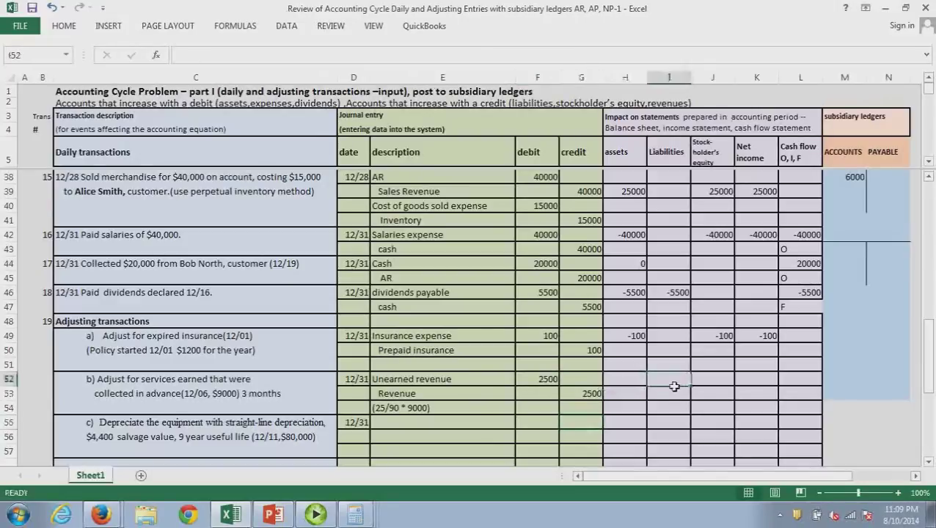
text(-2500)
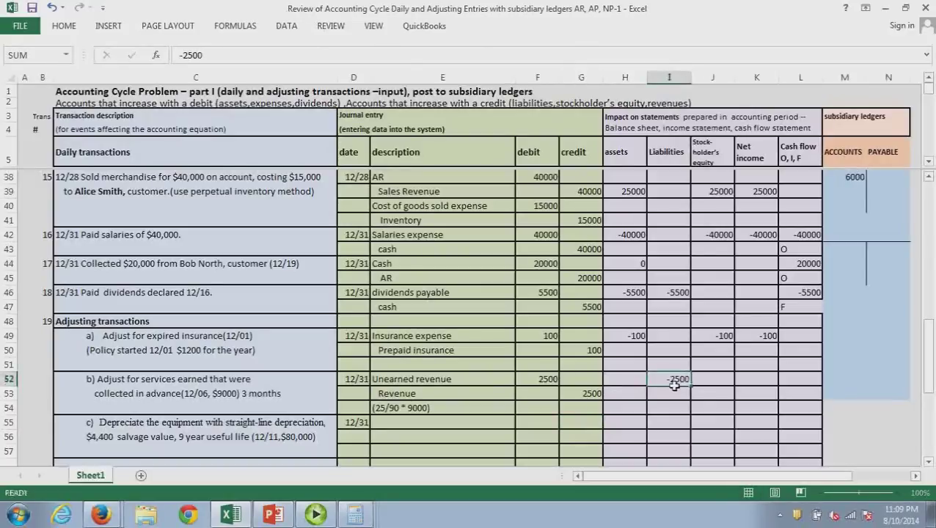
key(Return)
click(715, 380)
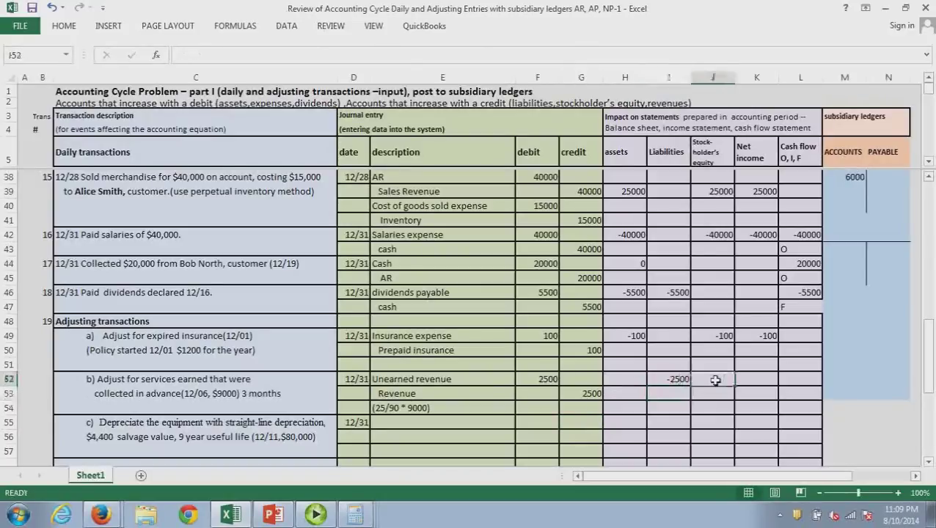
text(25)
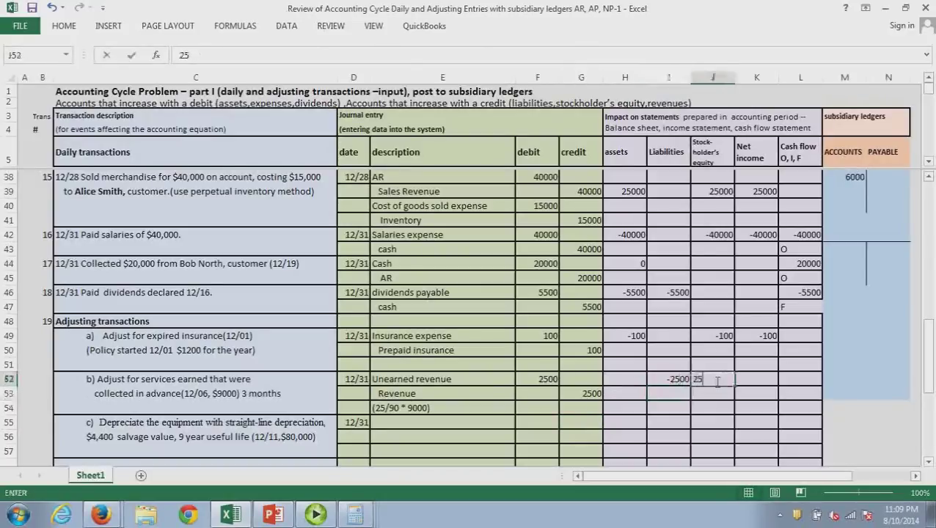
text(00)
key(Return)
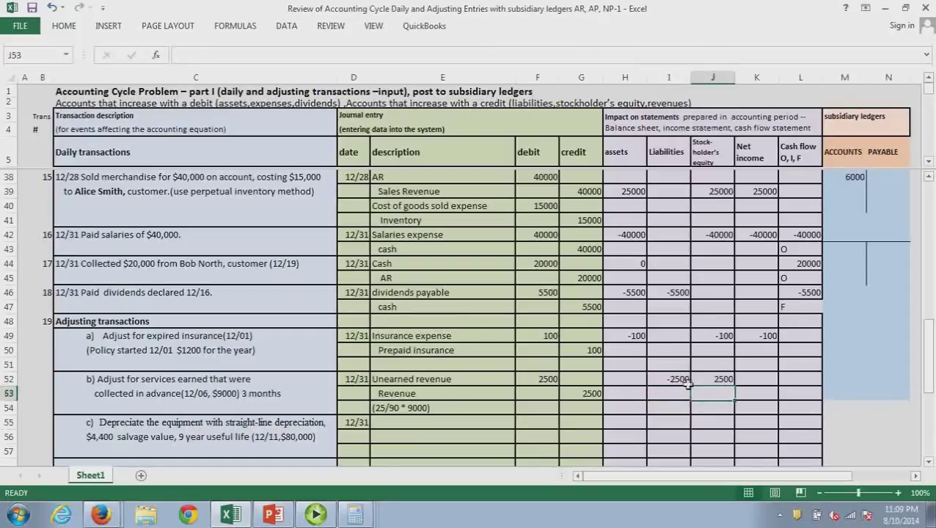
click(758, 383)
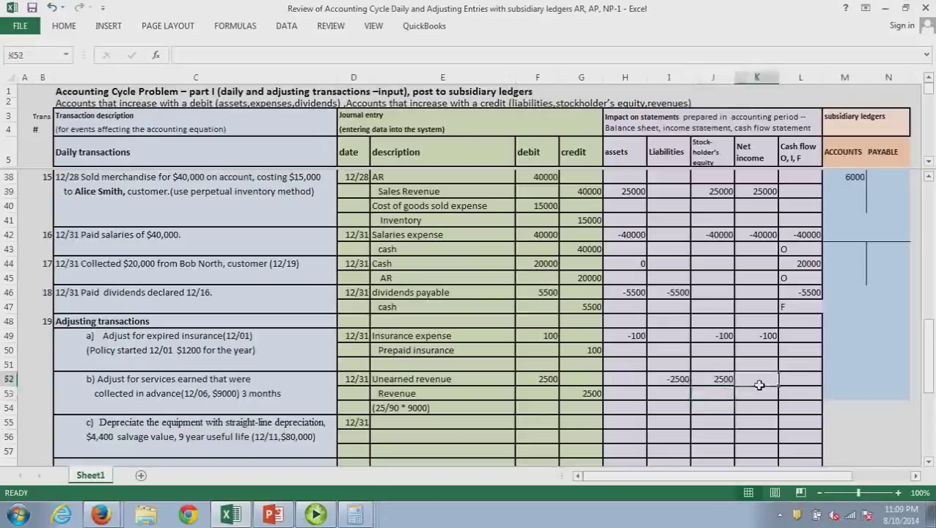
text(2500)
key(Return)
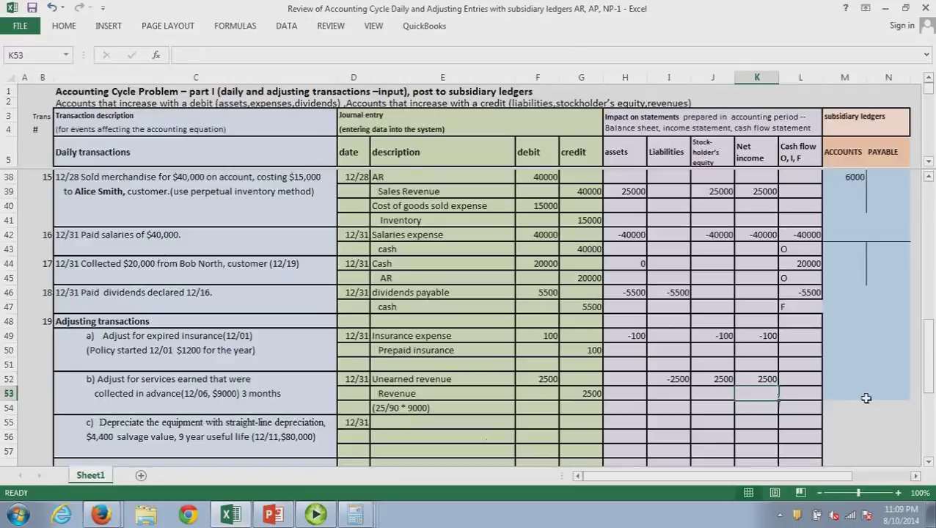
scroll(865, 398, down, 2)
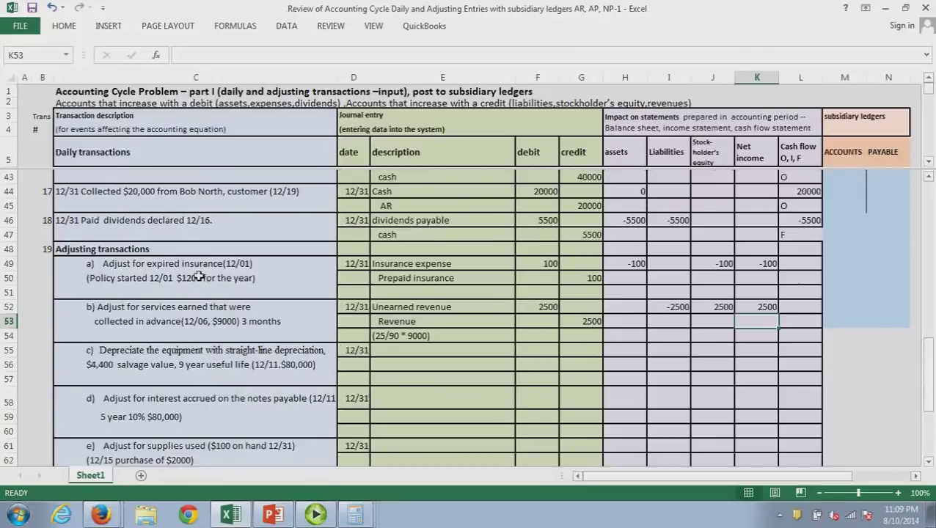
List entry c's accounts: Depreciation expense-equip. and Accumulated Depreciation-eq
click(392, 353)
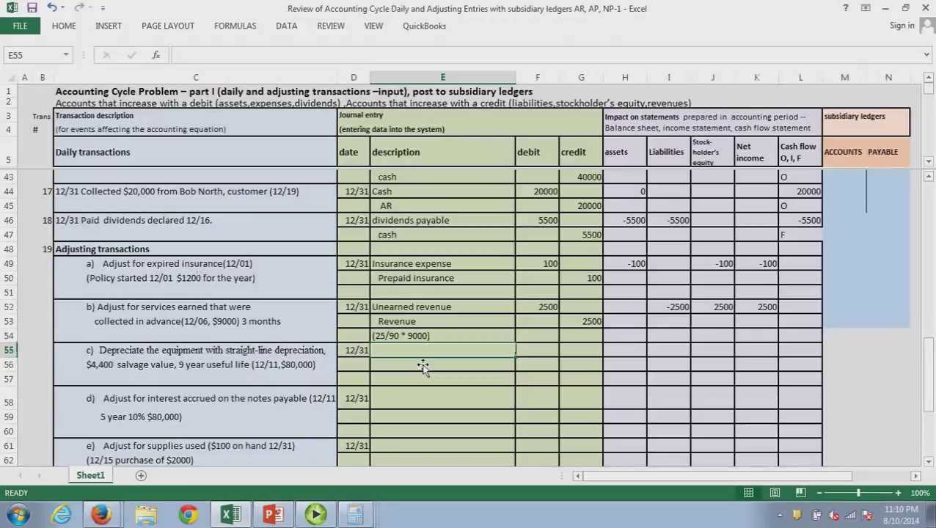
text(Depreciation ex)
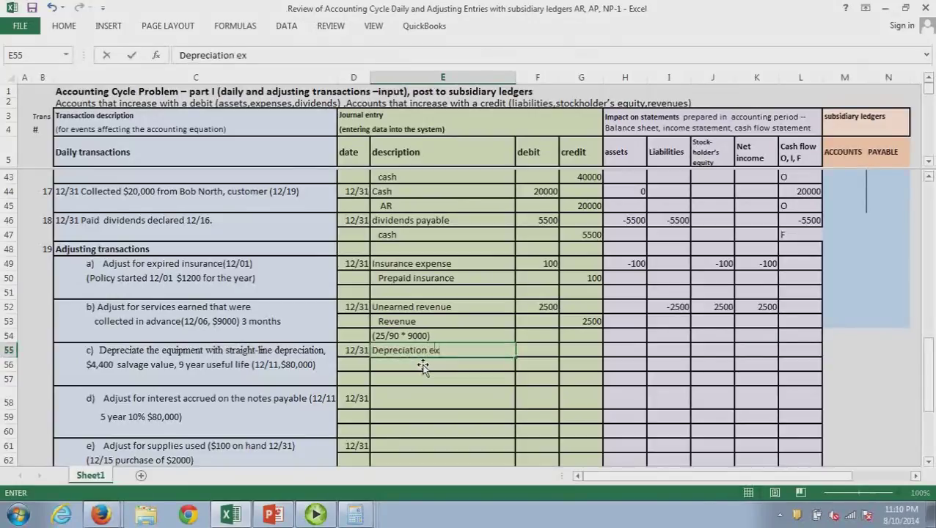
text(pense-equip.)
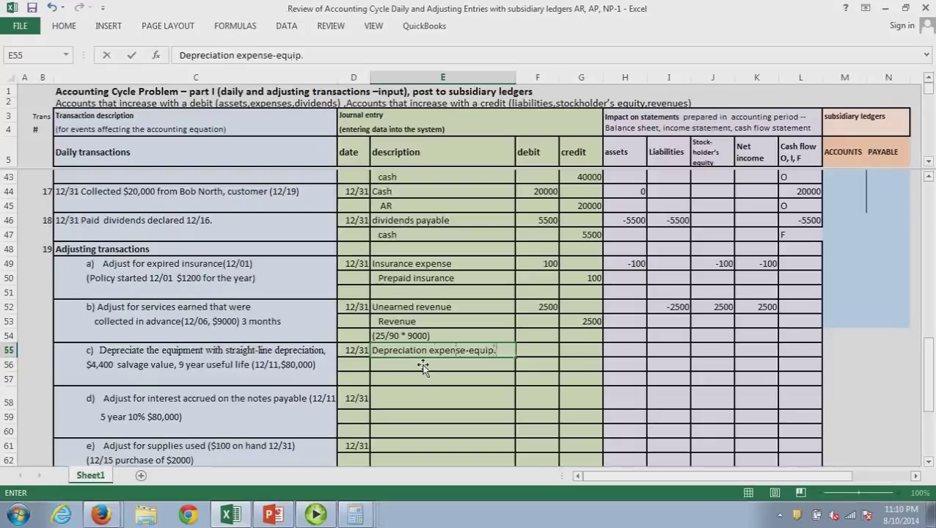
key(Return)
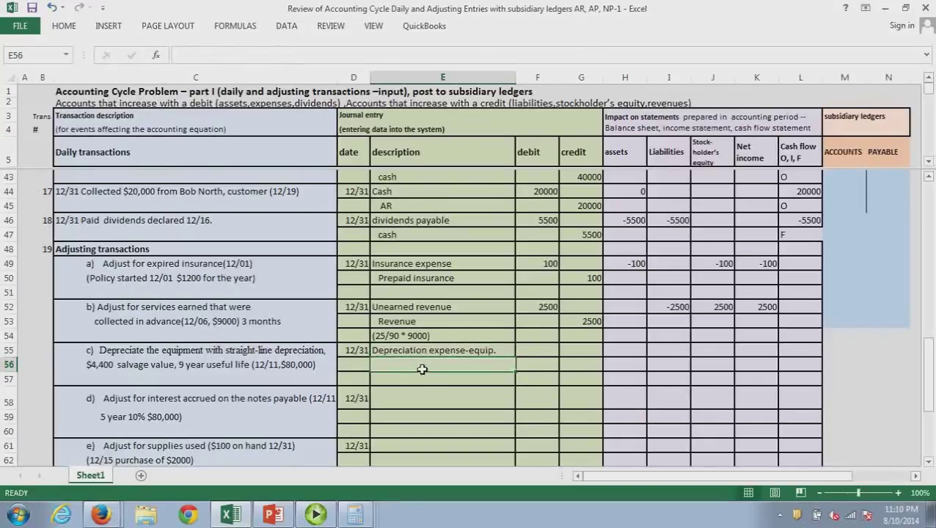
text(Ac)
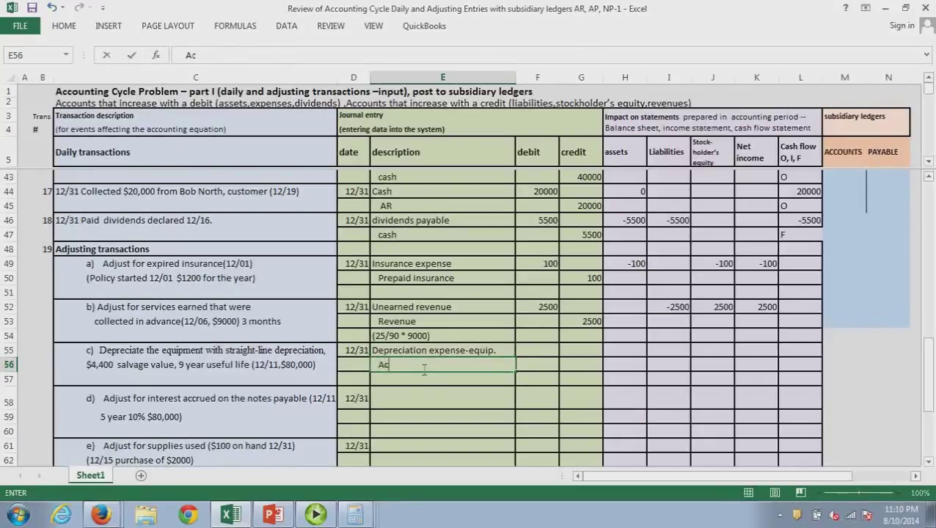
text(cumul)
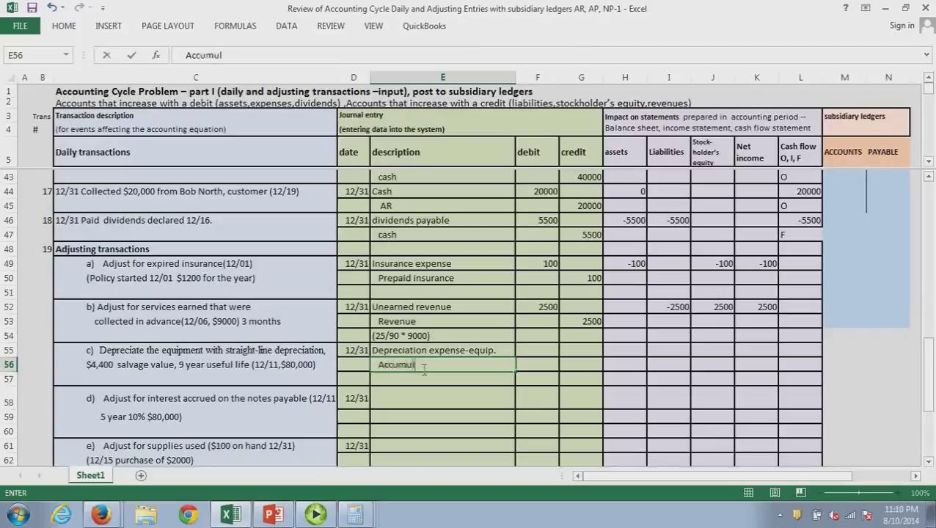
text(ated Depreciat)
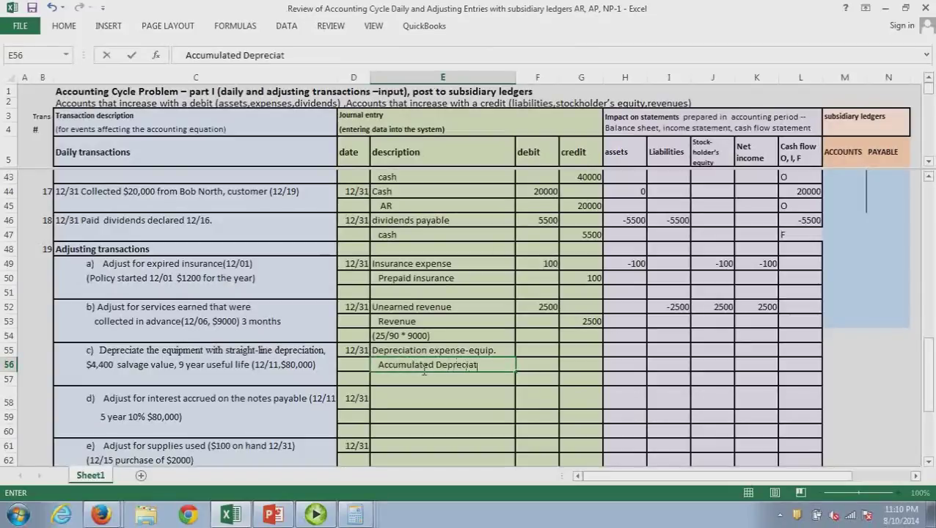
text(ion-eq.)
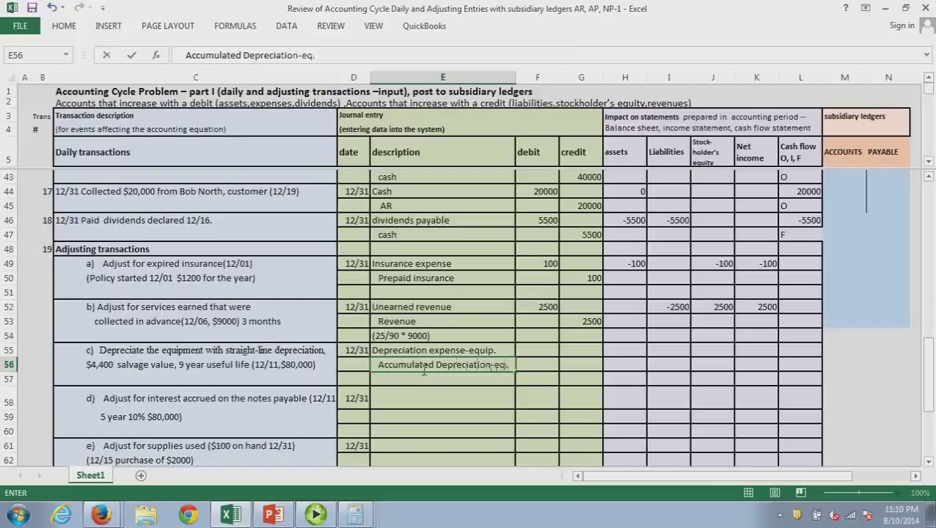
key(ctrl+Return)
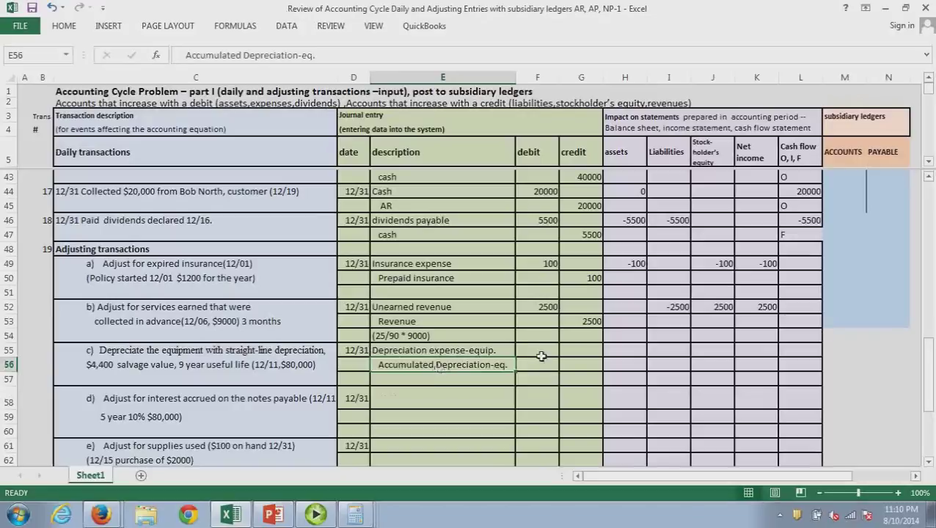
Type the working (80,000-4400)/9 * 1/12 = in E57 and enter 80000 - 4400 on the calculator
click(407, 381)
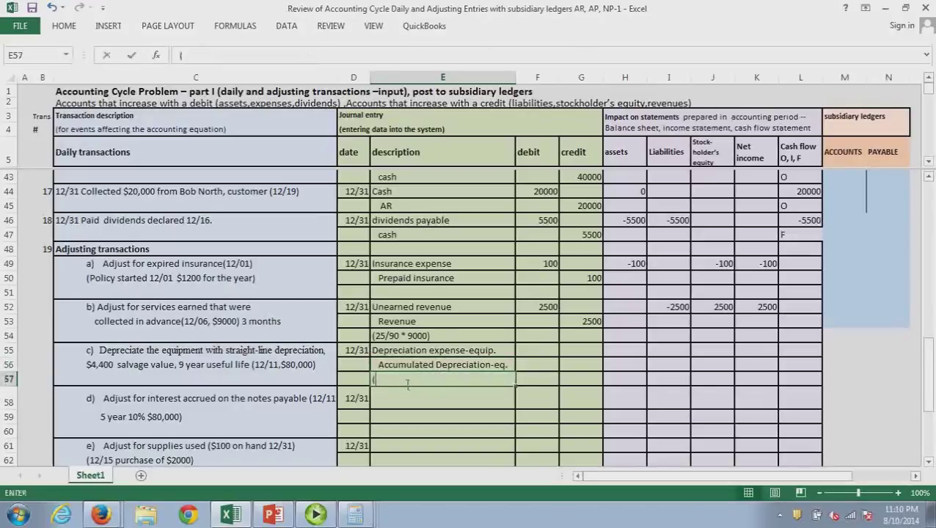
text(()
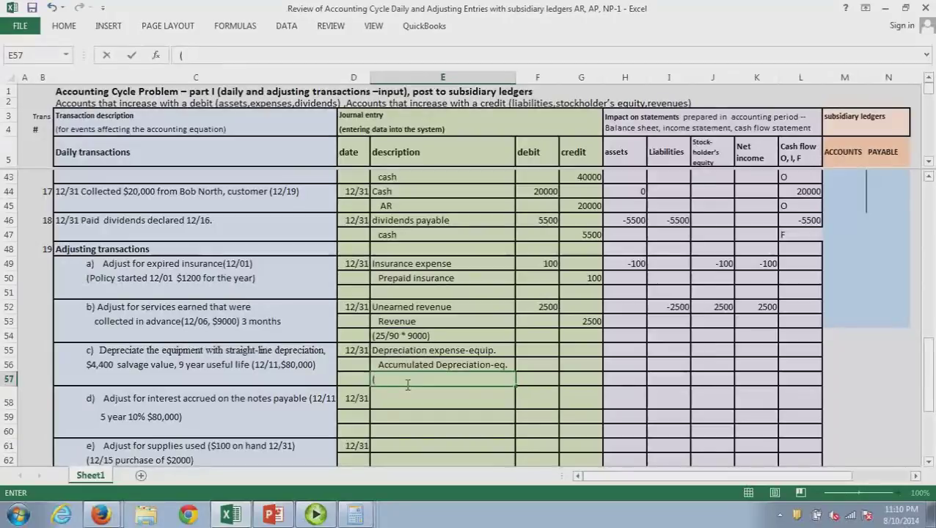
text(80,000)
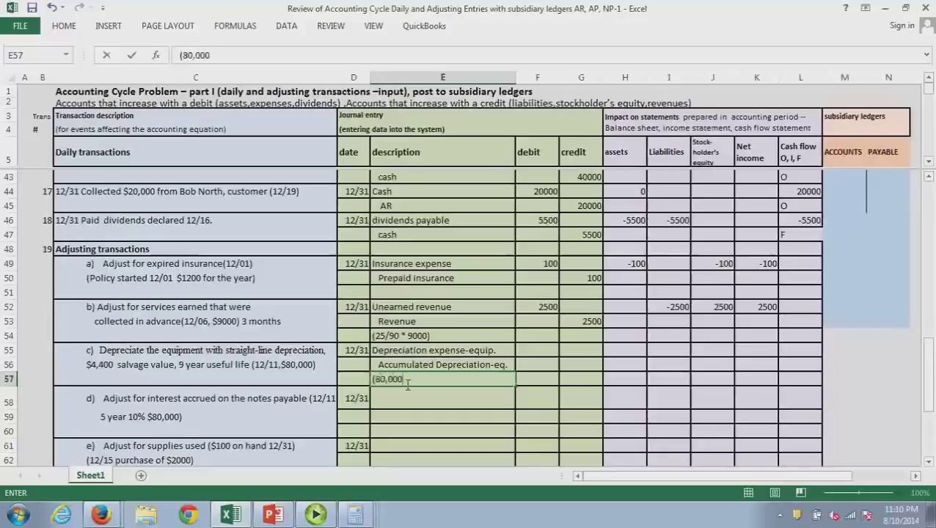
text(-)
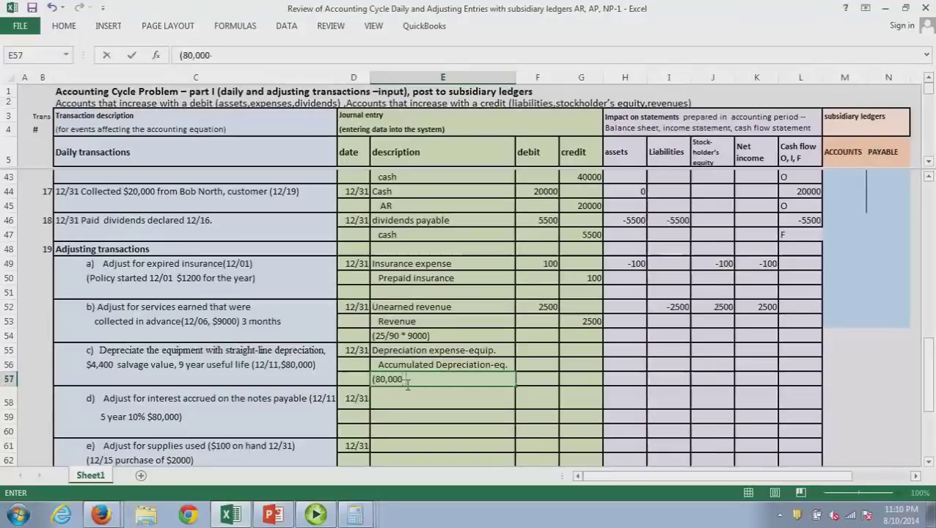
text(4400))
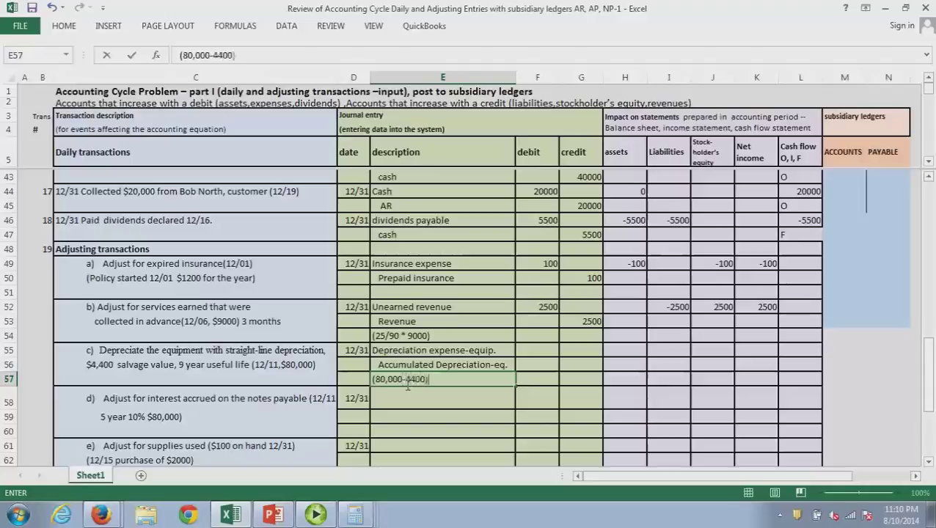
text(/)
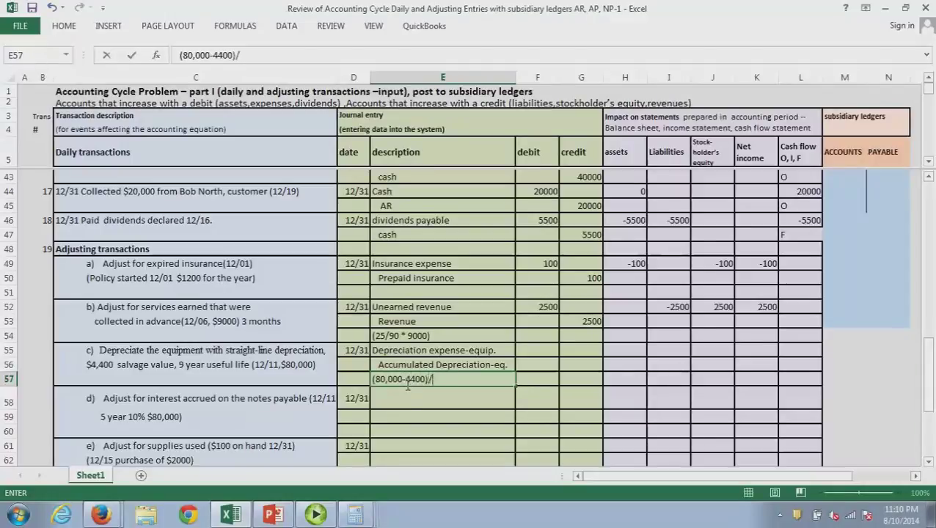
text(9 *)
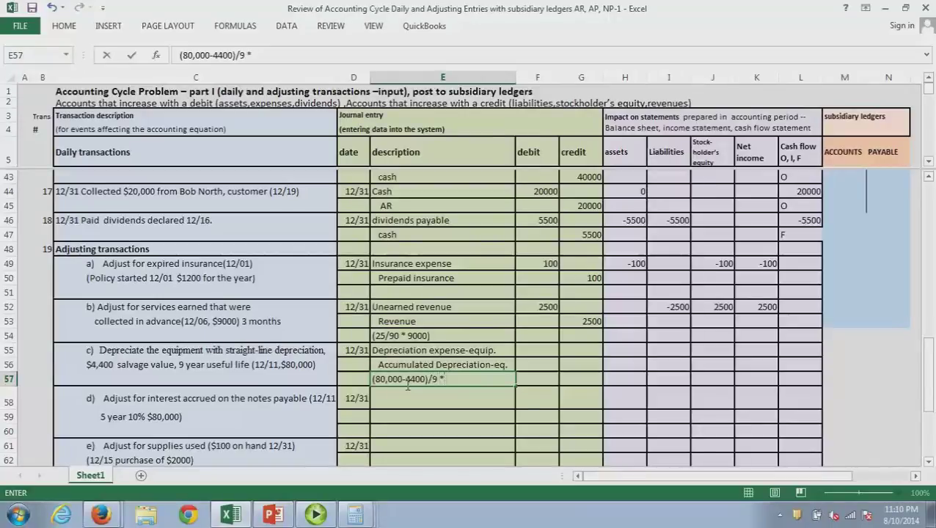
text( 1/12 =)
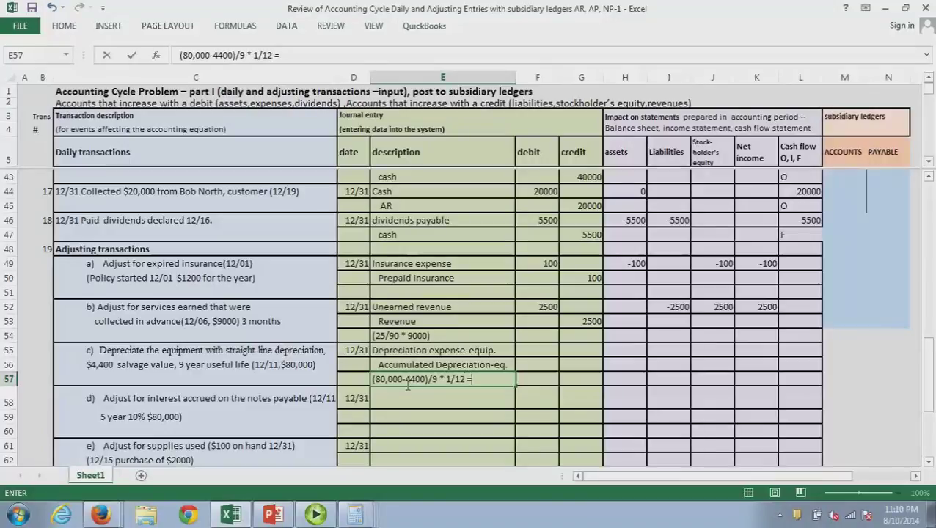
key(alt+Tab)
text(80)
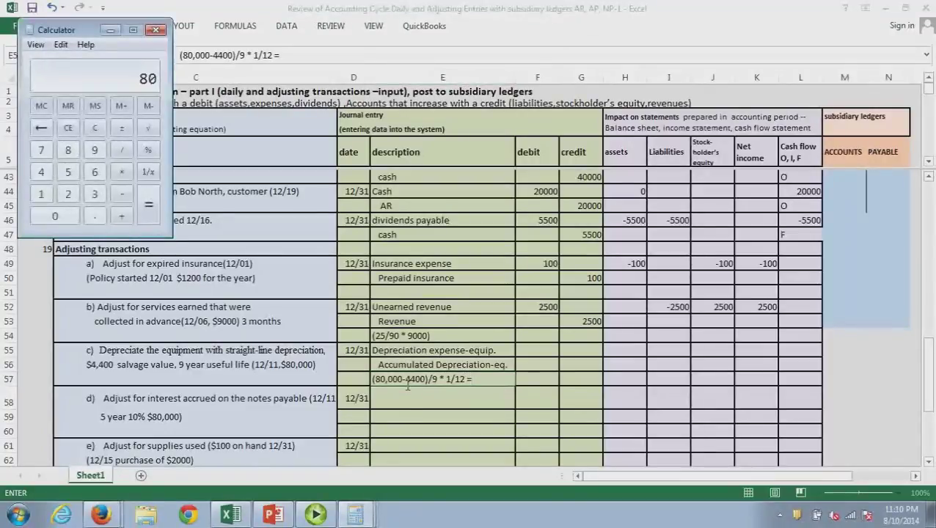
text(000 - 4400)
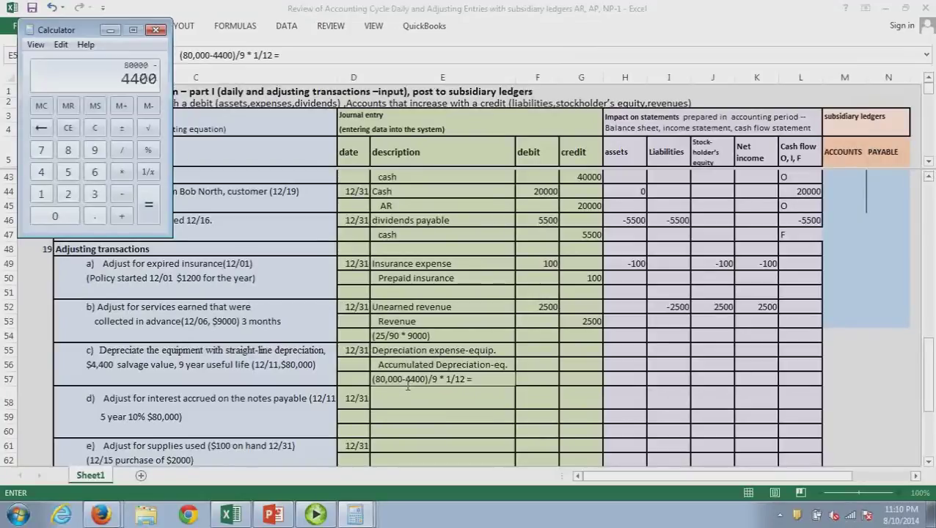
On the calculator, take 80000 - 4400, divide by 9, then by 12 to get 700
key(Return)
text(/9)
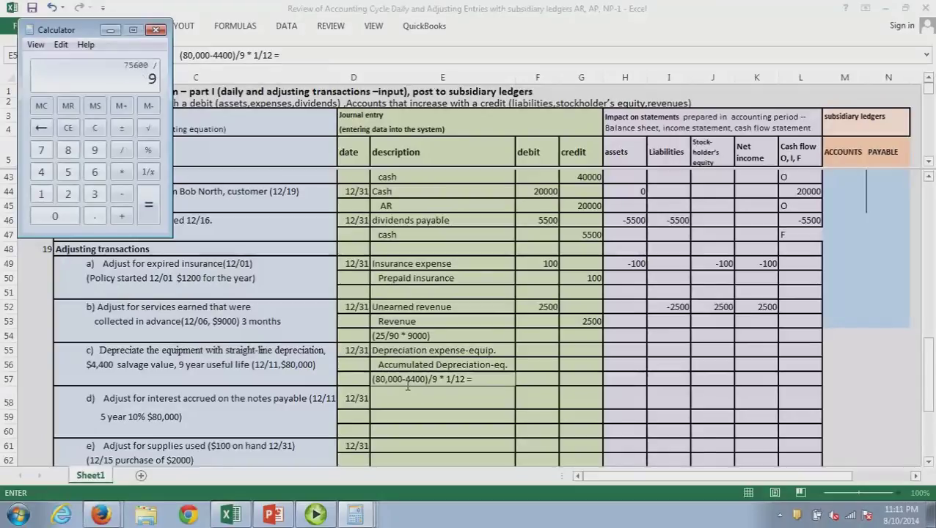
key(Return)
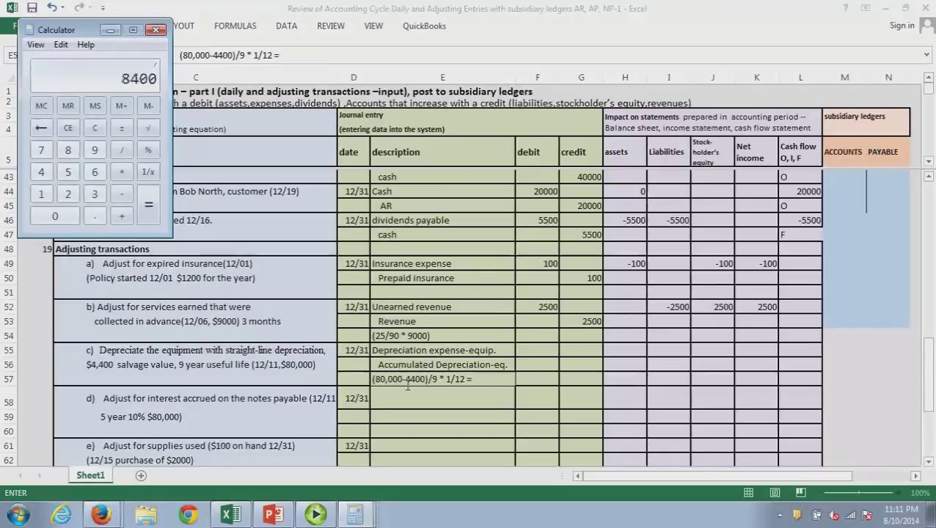
text(/12)
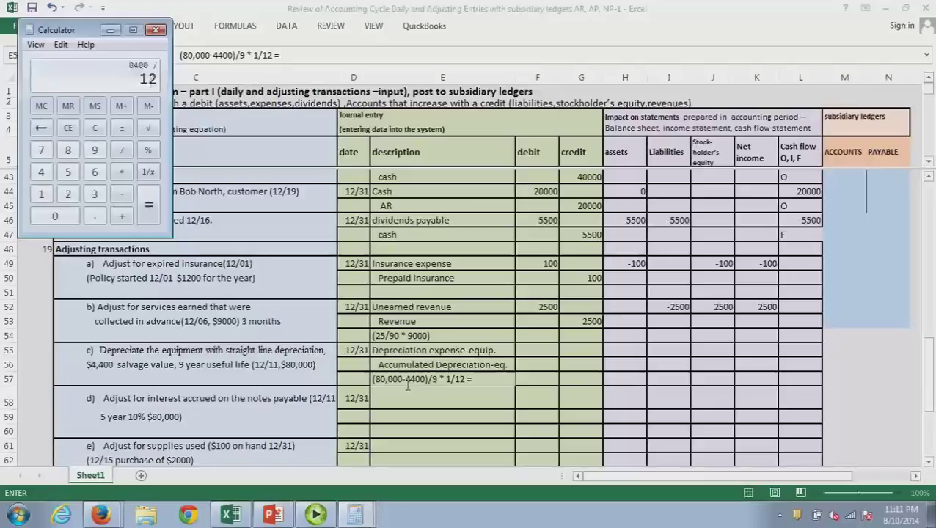
key(Return)
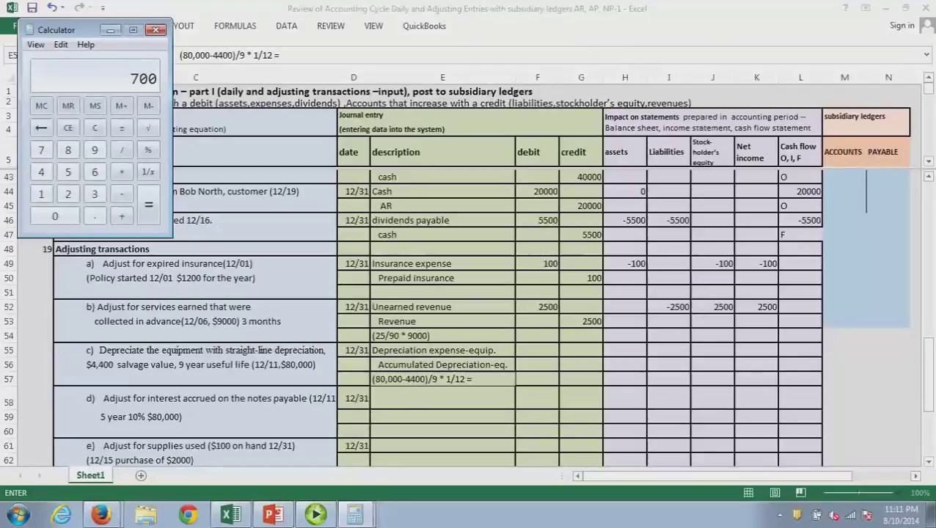
click(537, 355)
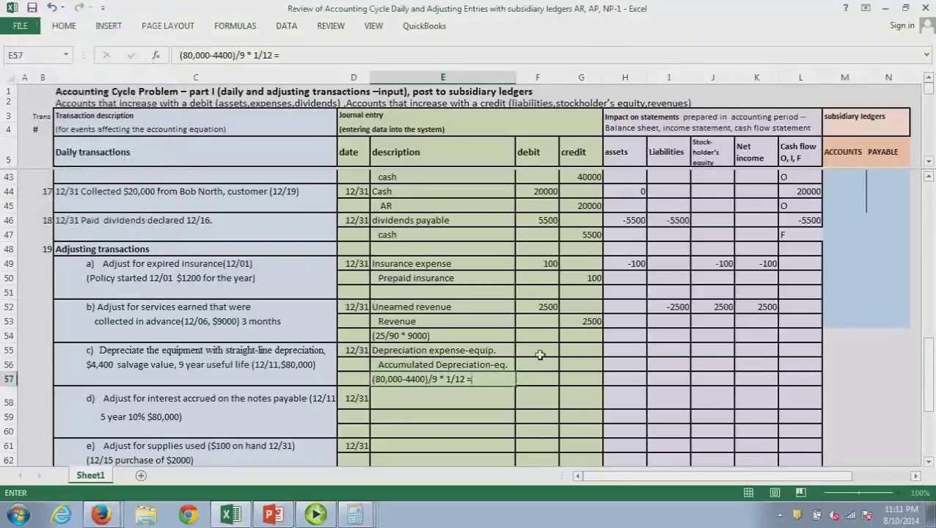
Enter 700 as the depreciation expense debit (F55) and accumulated depreciation credit (G56)
click(540, 354)
text(700)
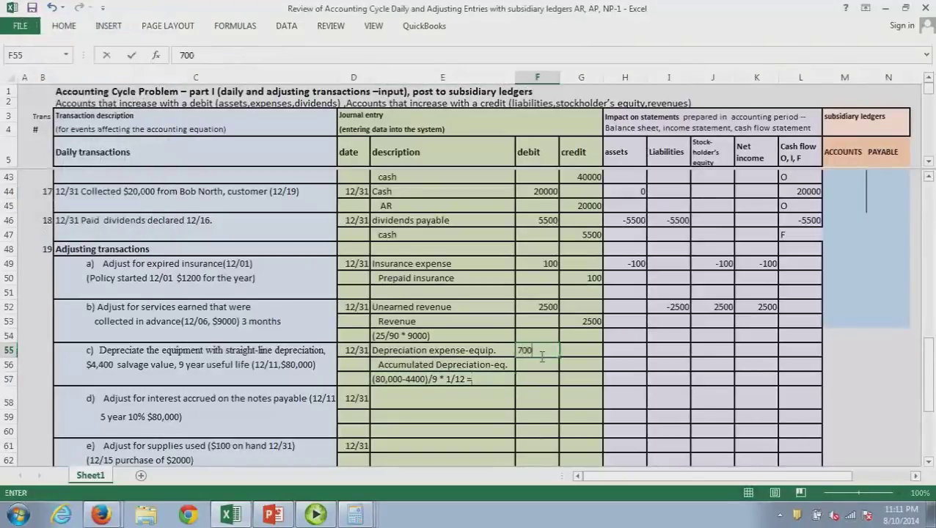
click(585, 368)
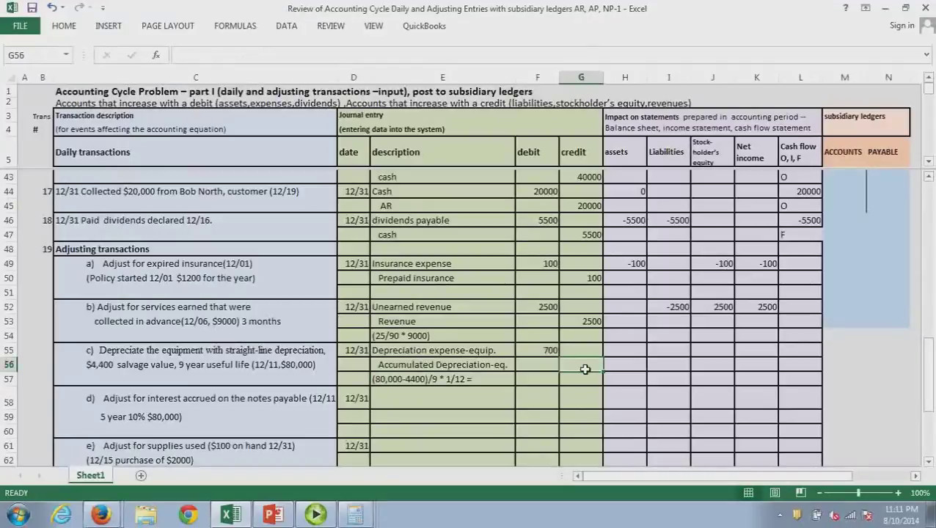
text(700)
click(591, 406)
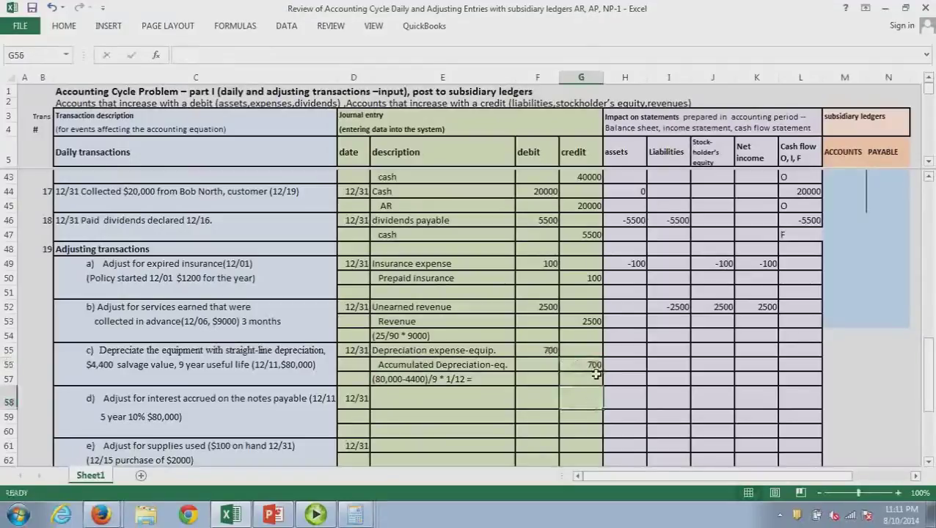
key(Down)
key(Down)
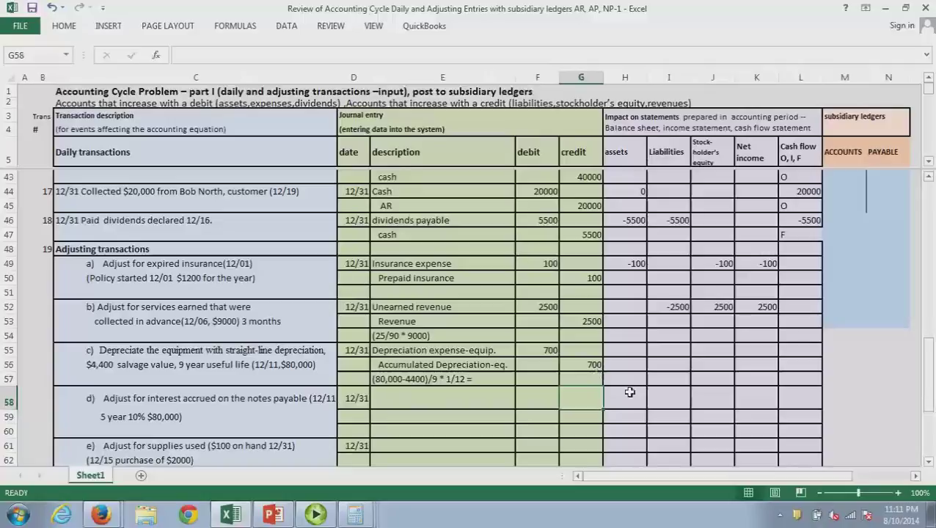
Enter entry c's effects of -700 on assets, stockholders' equity and net income
click(635, 370)
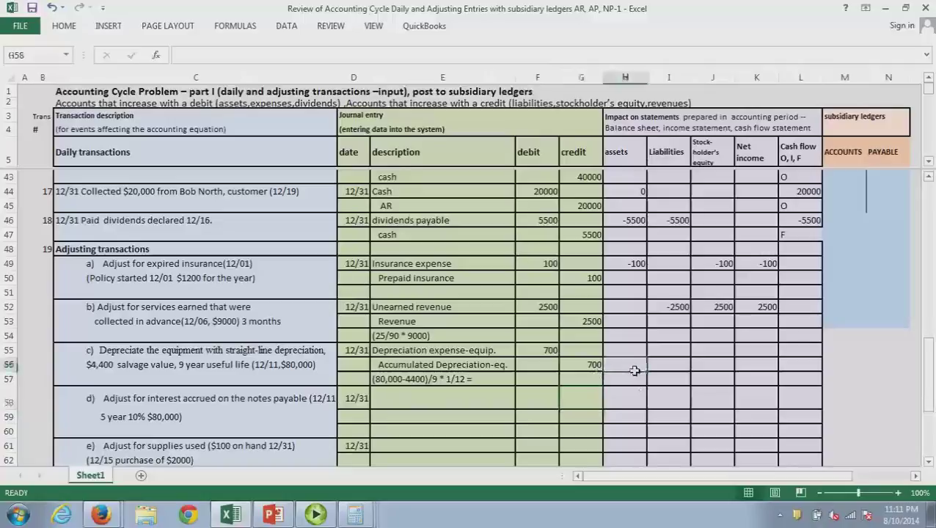
text(-70)
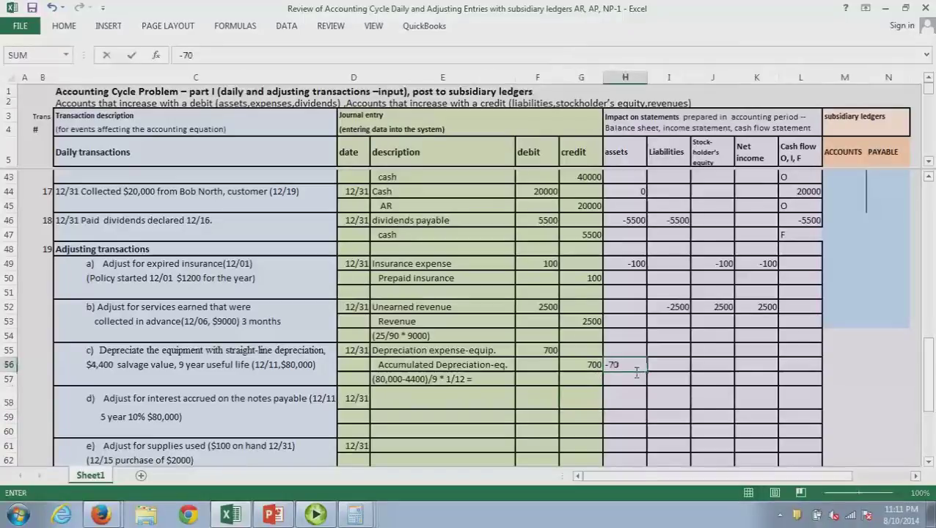
text(0)
key(Return)
click(724, 371)
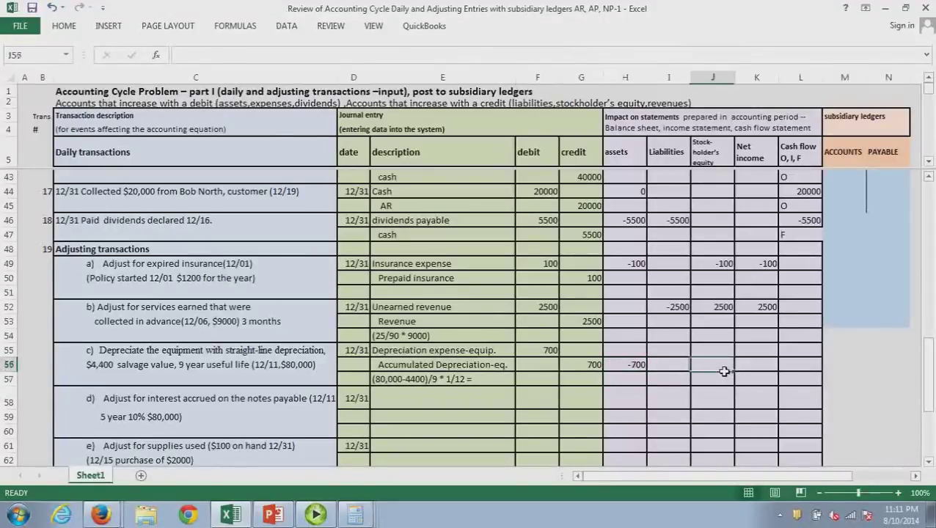
text(-)
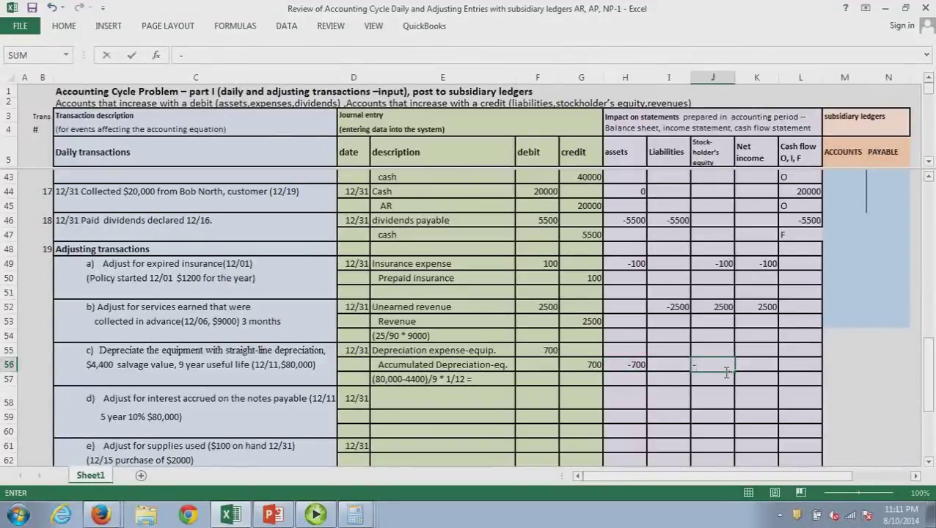
text(700)
key(Return)
click(763, 368)
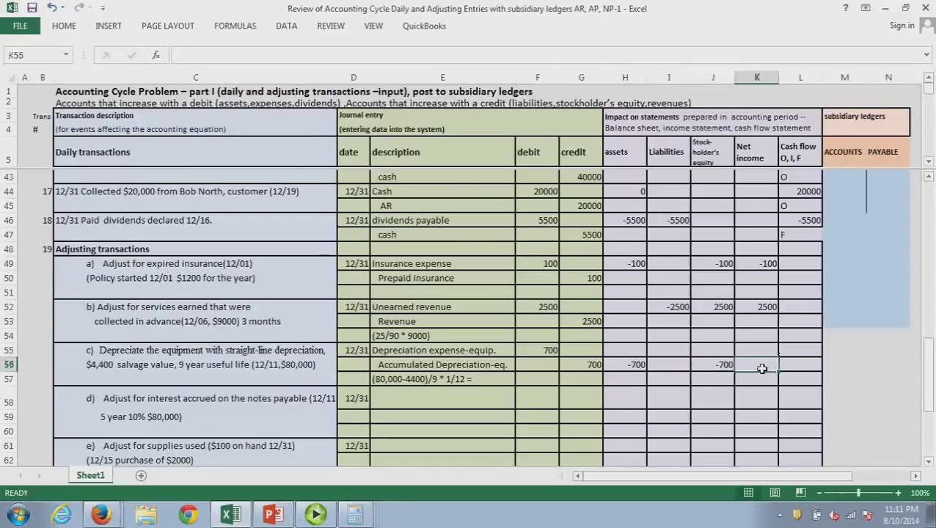
text(-700)
key(Return)
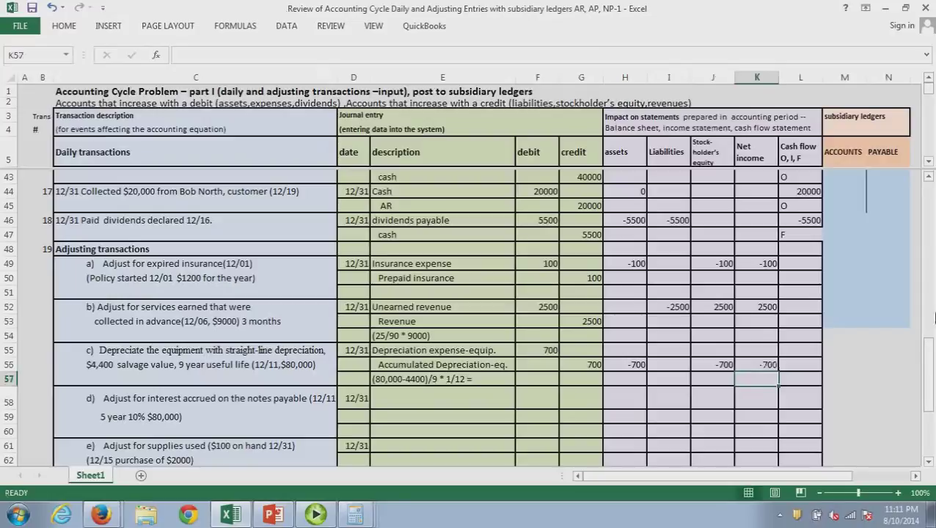
drag(930, 361, 933, 383)
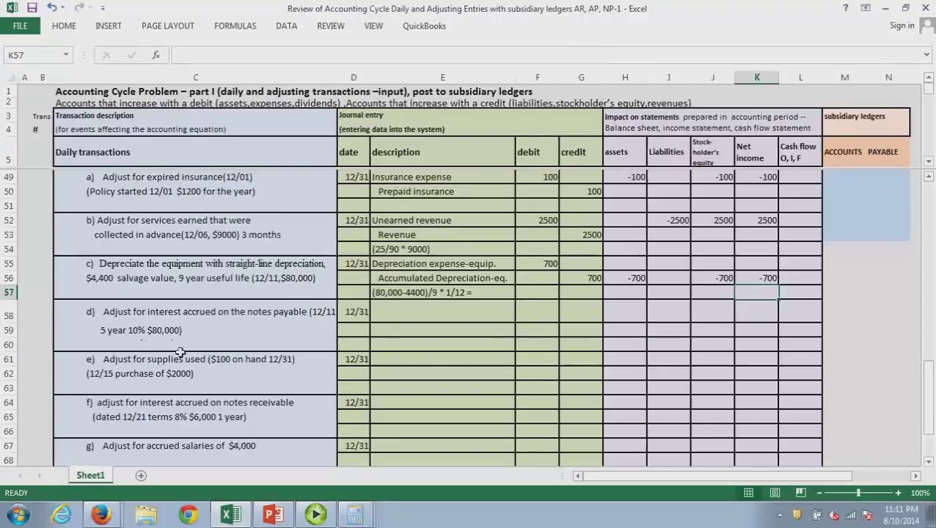
Switch to PowerPoint showing slide 4, Types of Adjusting Journal Entries
click(272, 515)
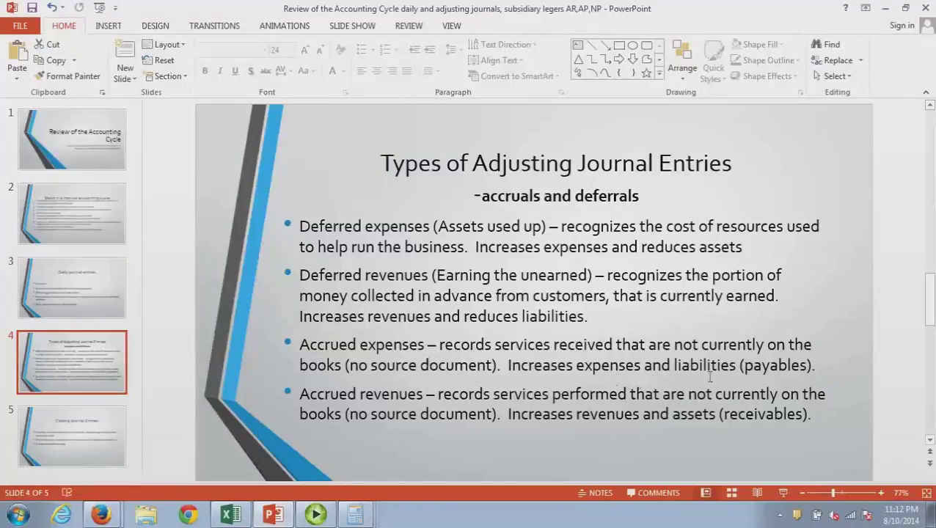
Enter interest expense and interest payable as entry d's accounts
click(886, 11)
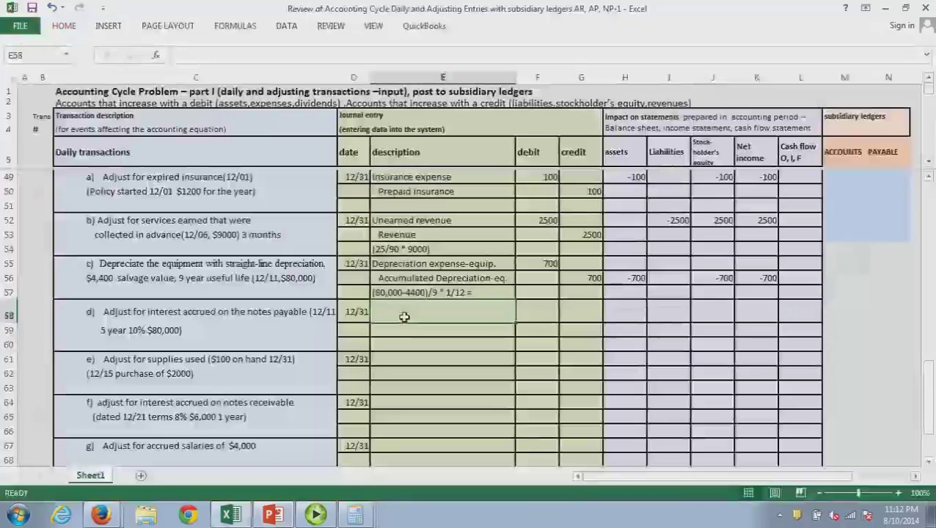
text(interest expense)
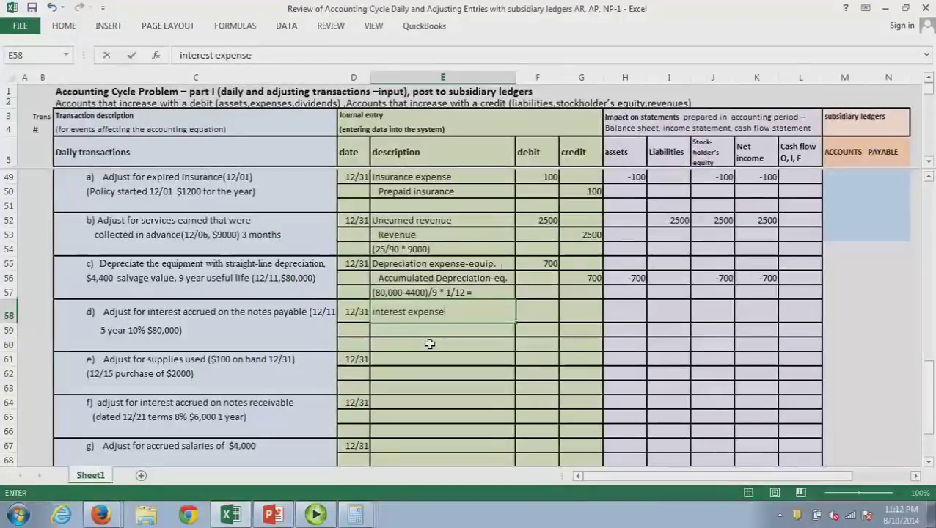
key(Return)
text(interest)
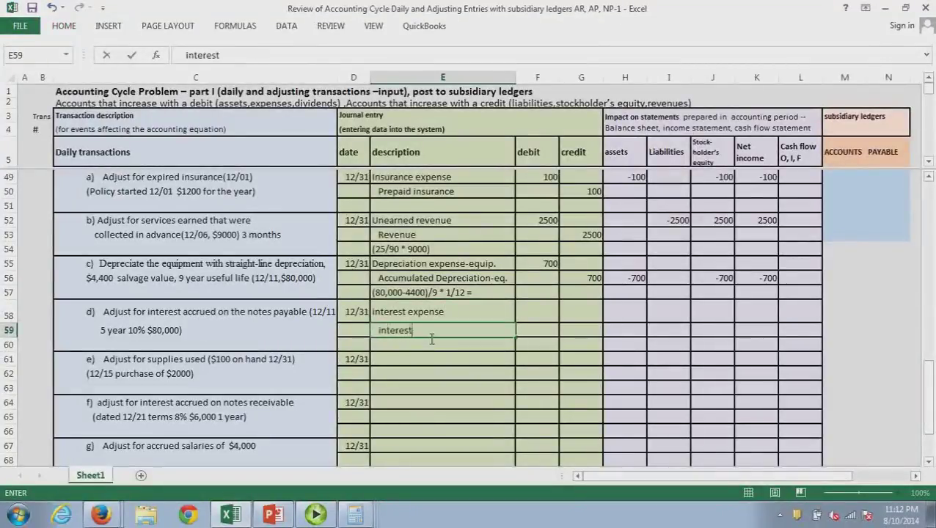
text( payable)
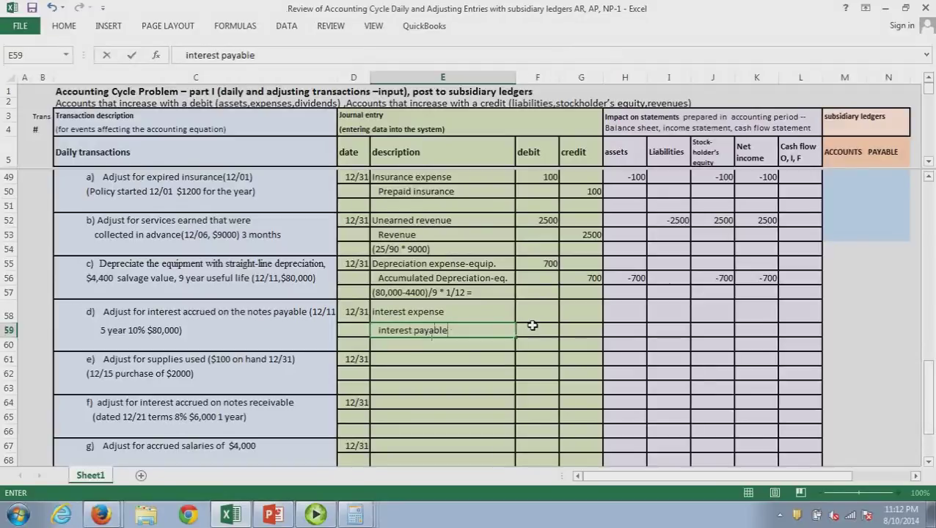
key(Return)
Begin the interest working (80000*.10* in E60 and bring up a calculator
text((80)
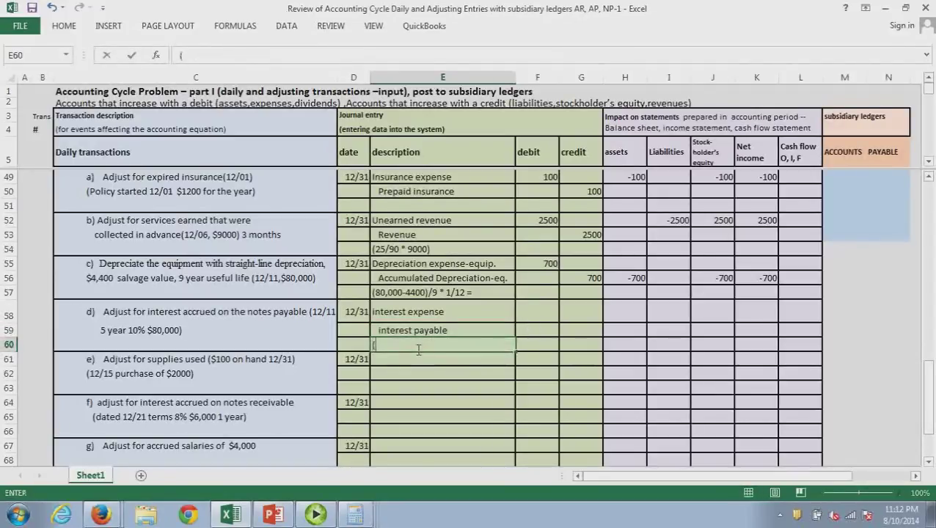
text(00)
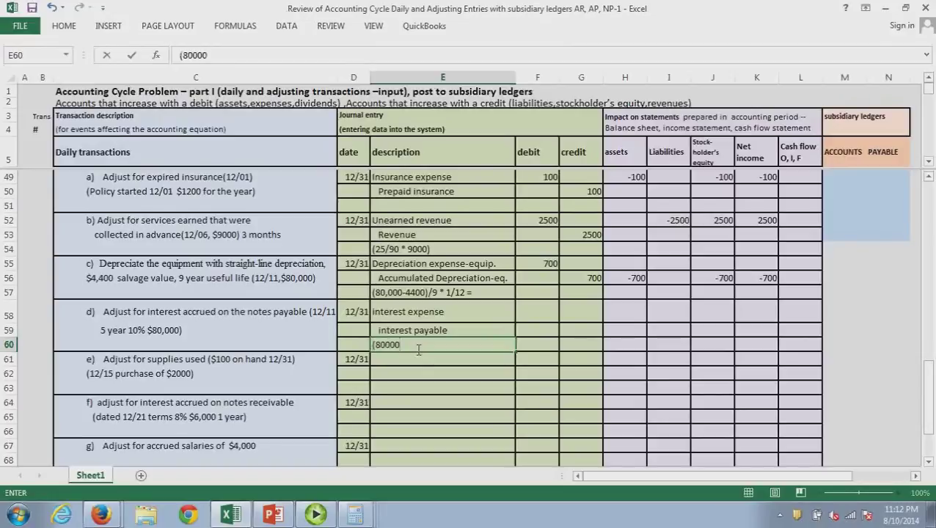
text(*.10*)
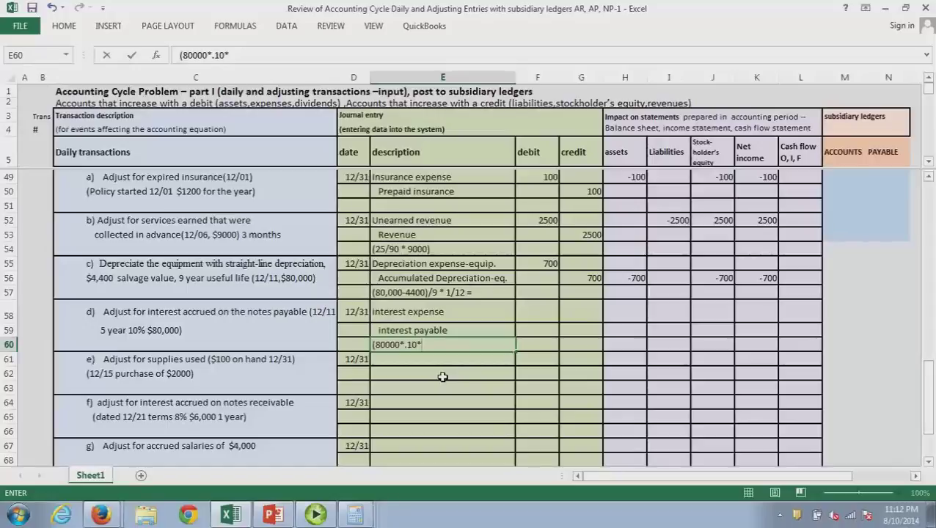
key(super+8)
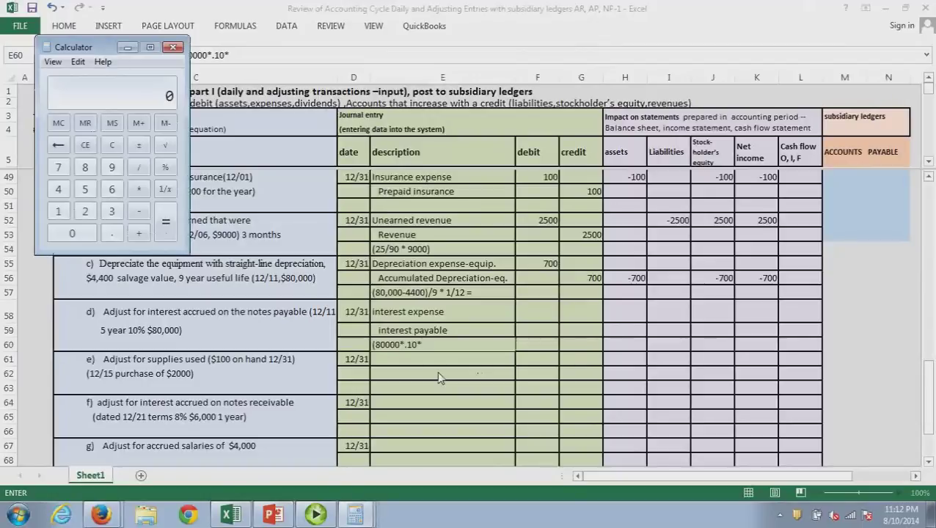
Compute 20 days (31-11) and interest 80000*.10*20/360 ≈ 444, completing the E60 note
text(31-11)
key(Return)
click(443, 347)
text(2)
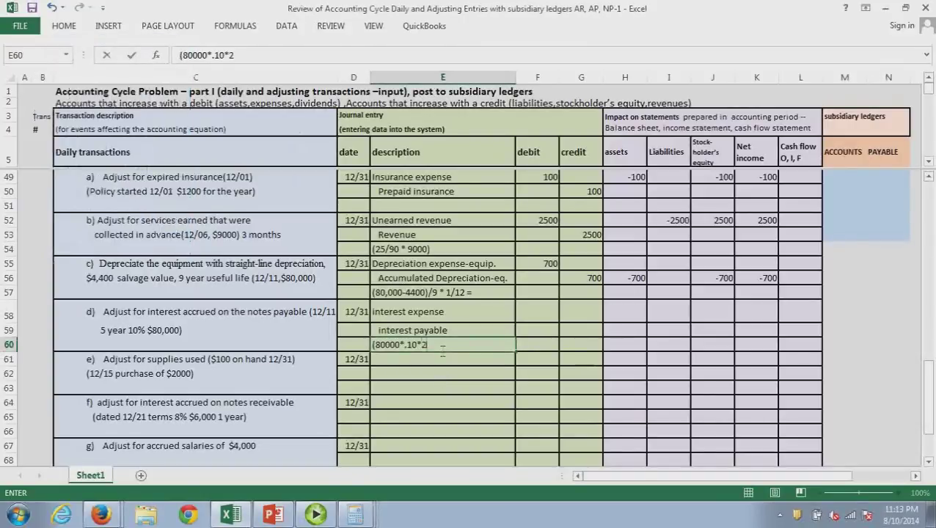
text(0/360)
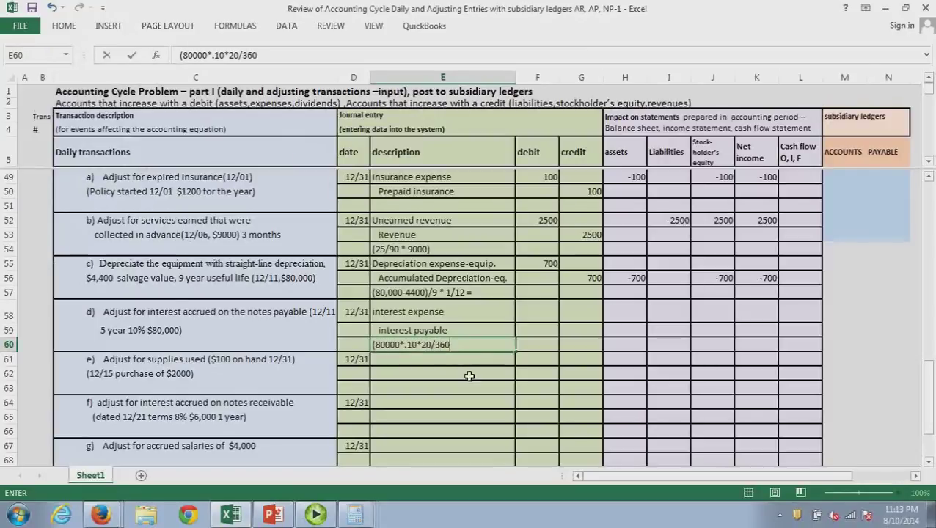
text())
key(XF86Calculator)
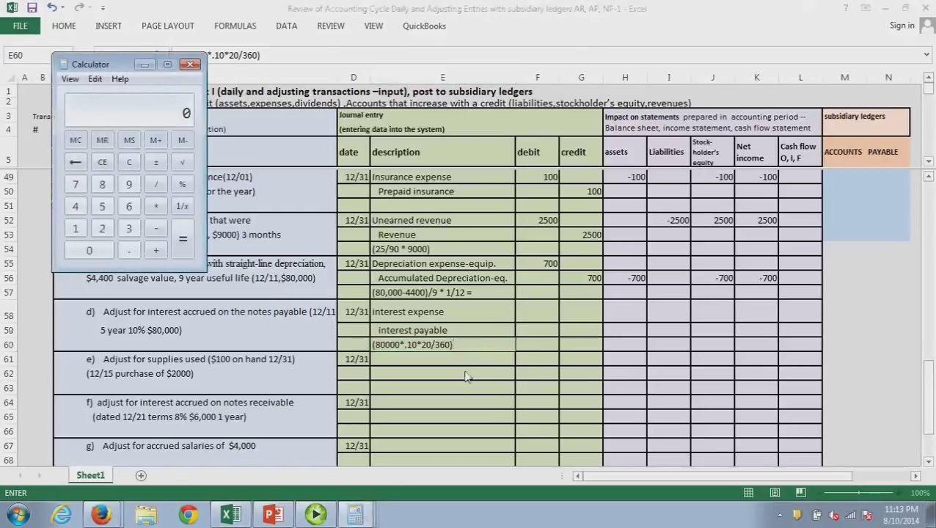
text(80000*)
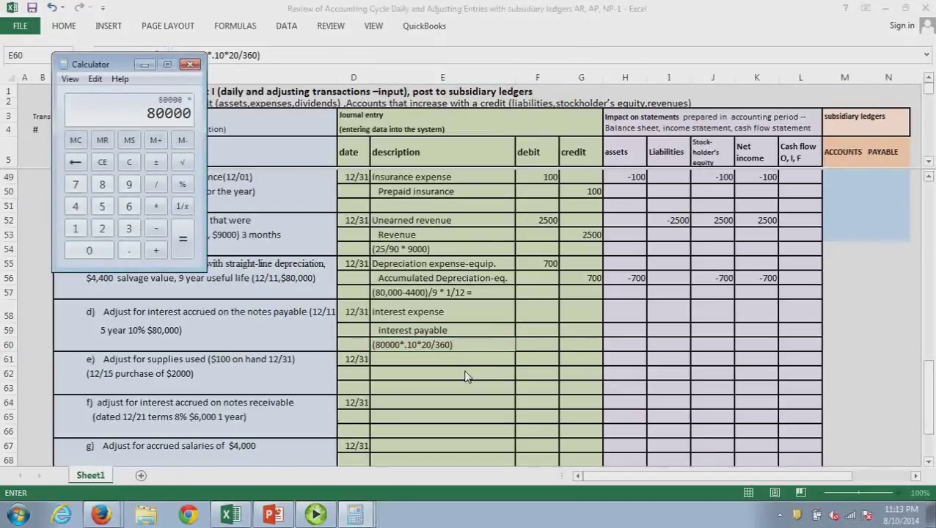
text(.10)
text(*)
text(20)
text(/)
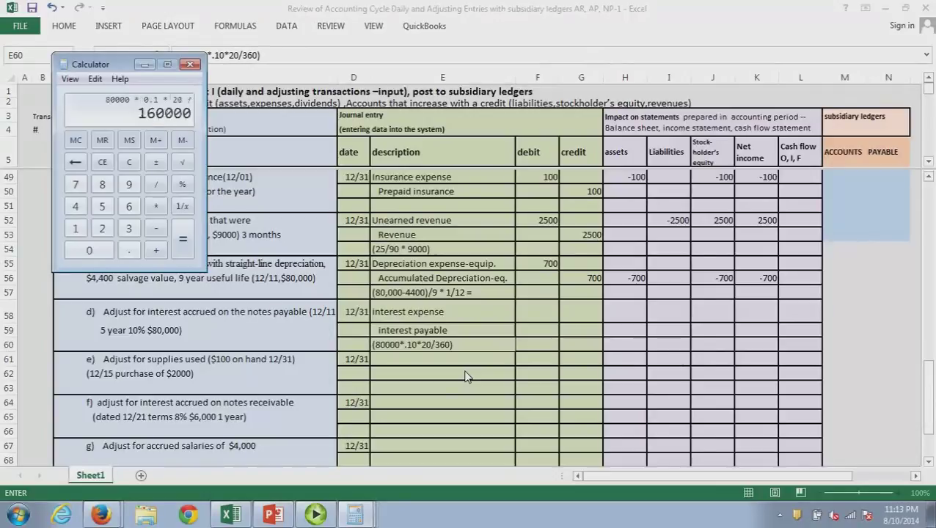
text(360)
key(Return)
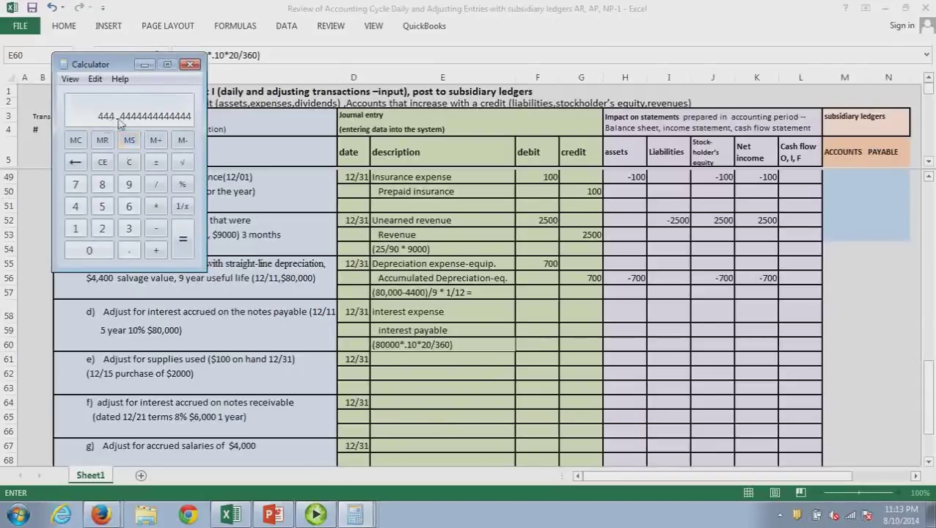
click(543, 320)
key(Escape)
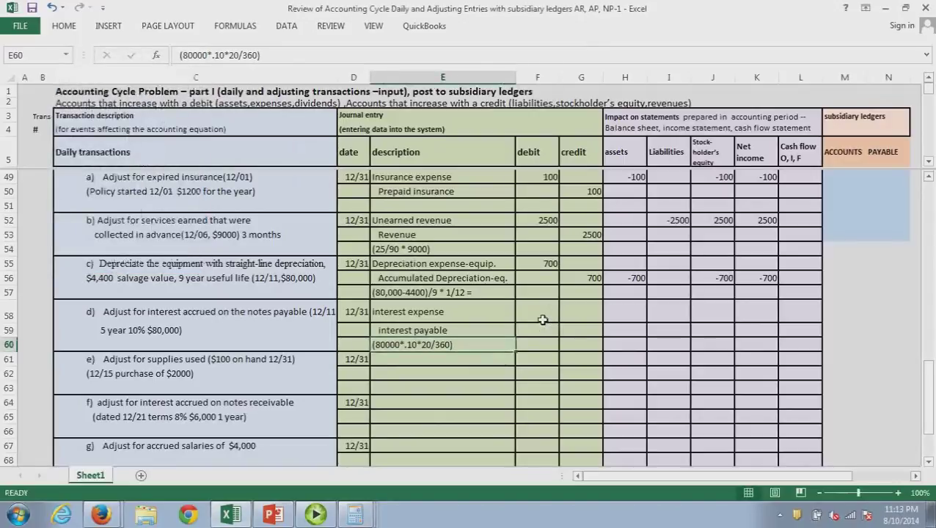
Enter 444 as the interest expense debit (F58) and interest payable credit (G59)
click(543, 320)
double_click(543, 321)
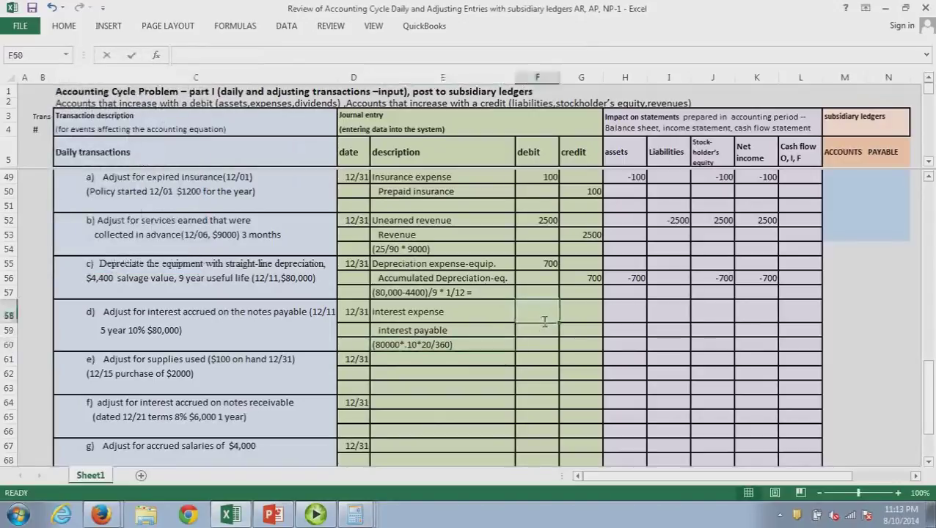
text(444)
click(587, 332)
text(444)
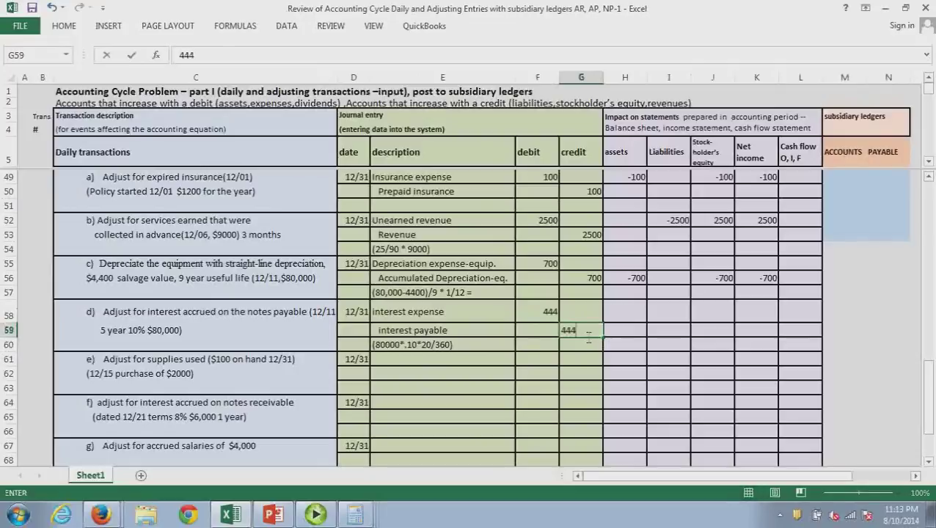
click(599, 391)
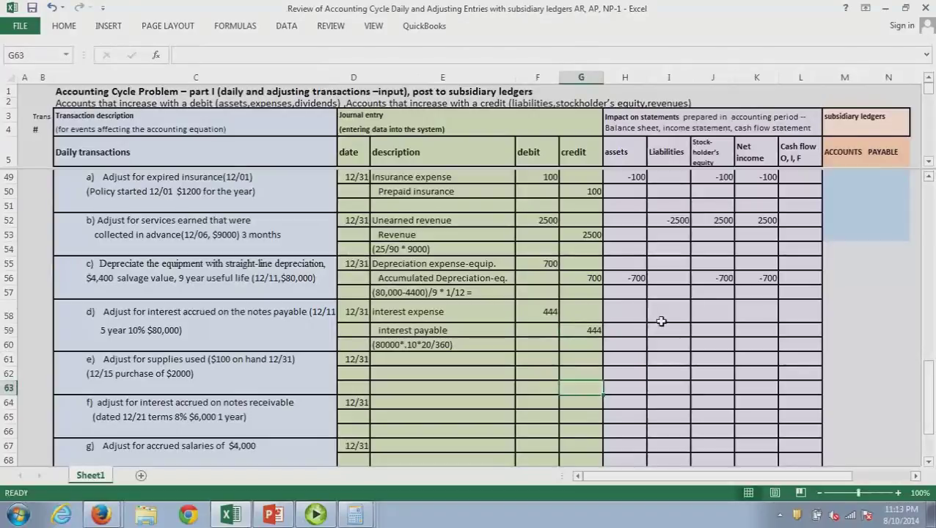
Enter entry d's effects: liabilities 444, stockholders' equity -444, net income -444
click(670, 322)
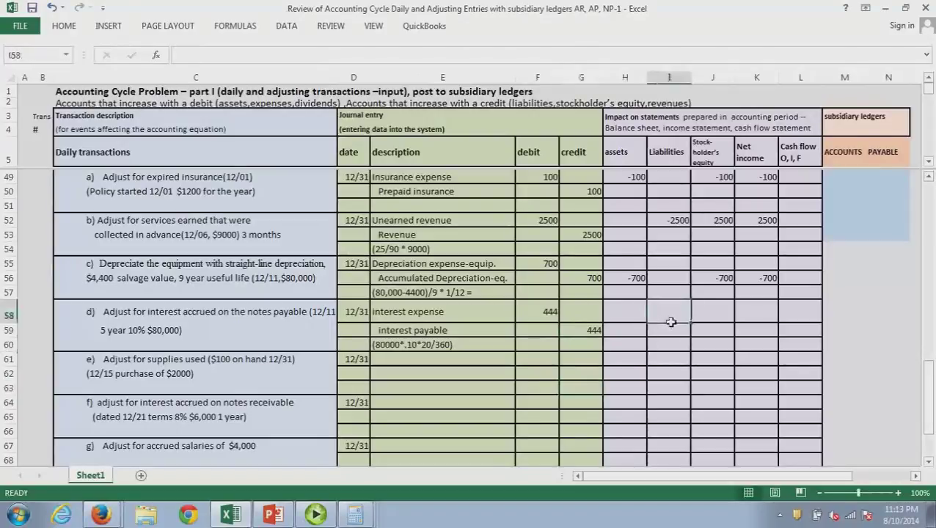
text(444)
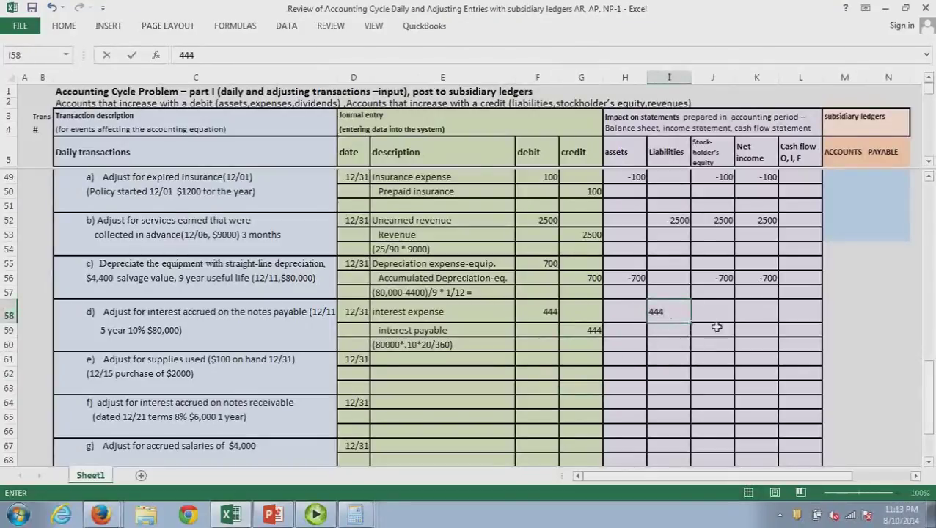
click(716, 325)
text(-444)
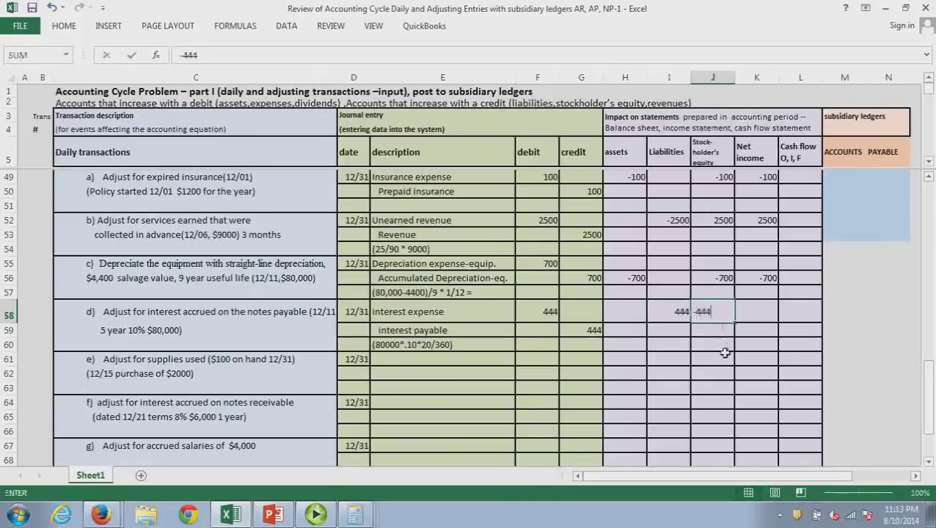
click(725, 354)
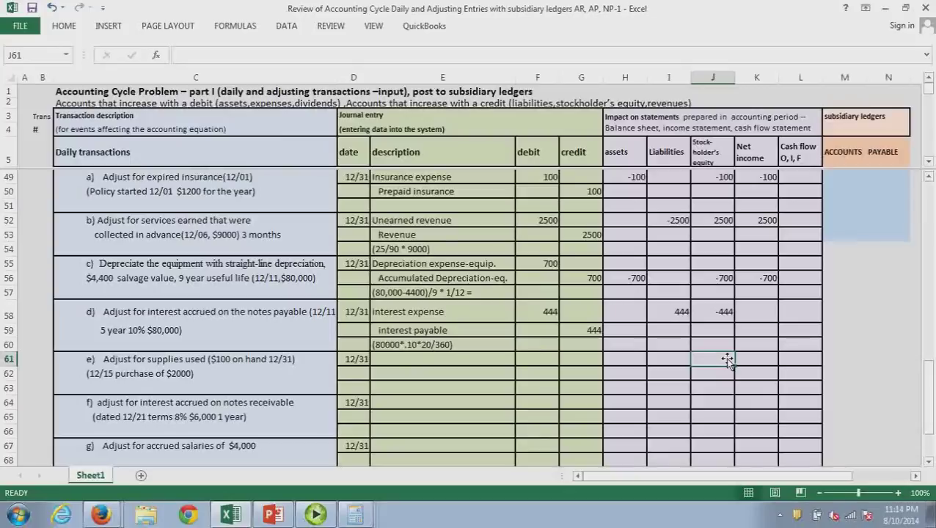
click(767, 321)
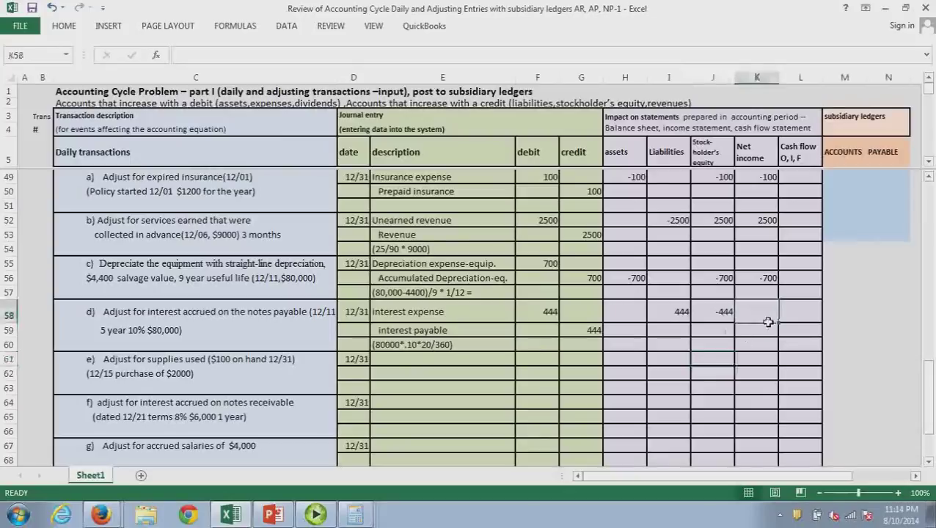
text(-)
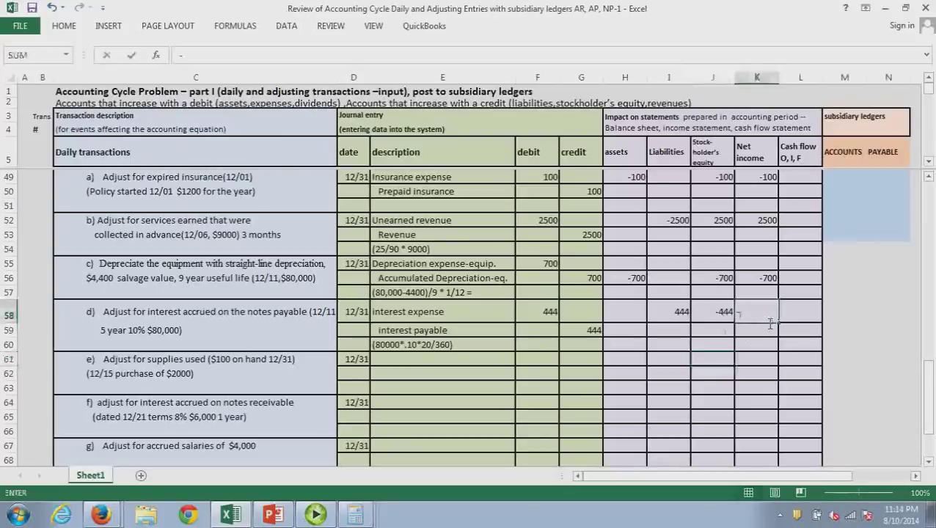
text(444)
key(Return)
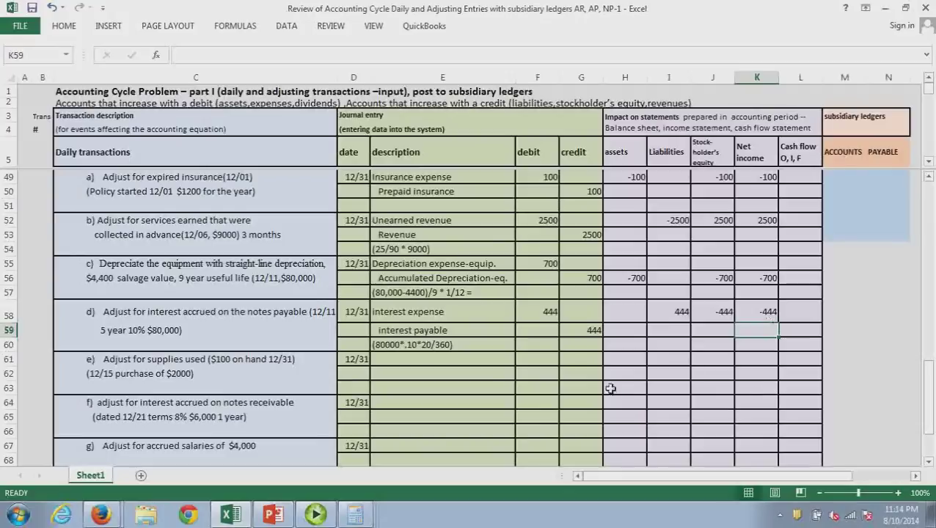
click(411, 365)
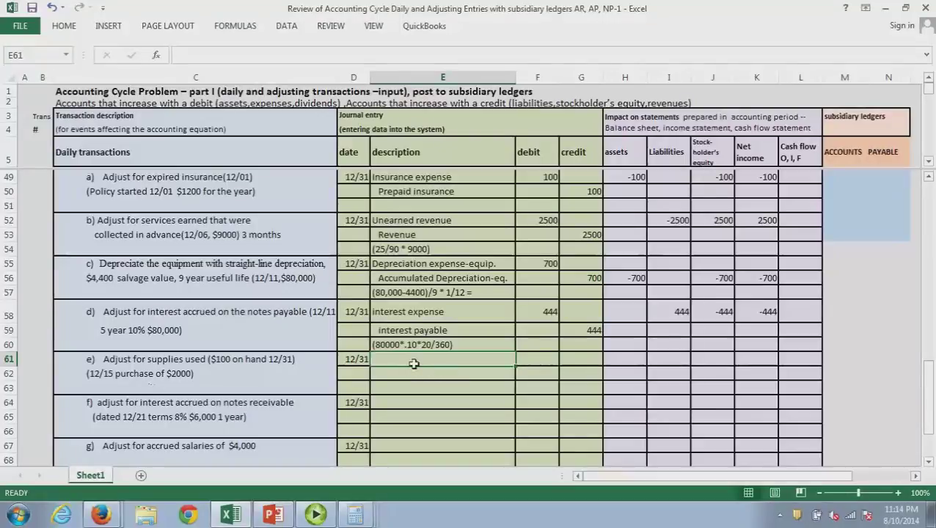
List entry e's accounts: supplies expense and supplies
text(supplies)
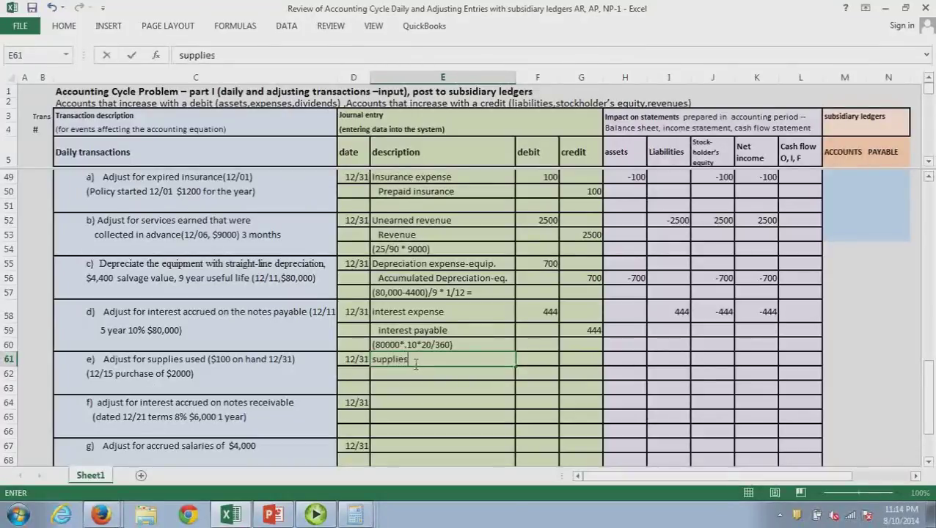
text( expense)
key(BackSpace)
key(BackSpace)
key(BackSpace)
key(BackSpace)
key(BackSpace)
key(BackSpace)
text(p)
key(BackSpace)
text(xpens)
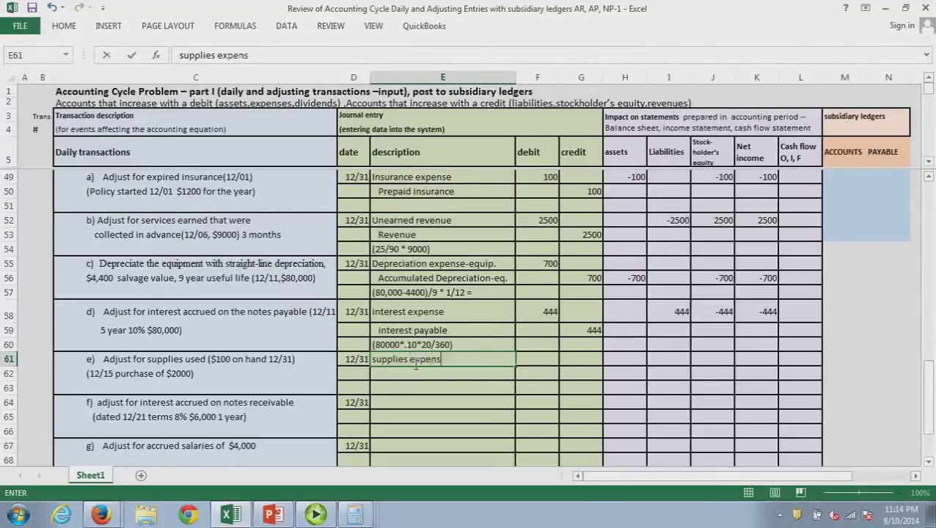
text(e)
key(Return)
text(supp)
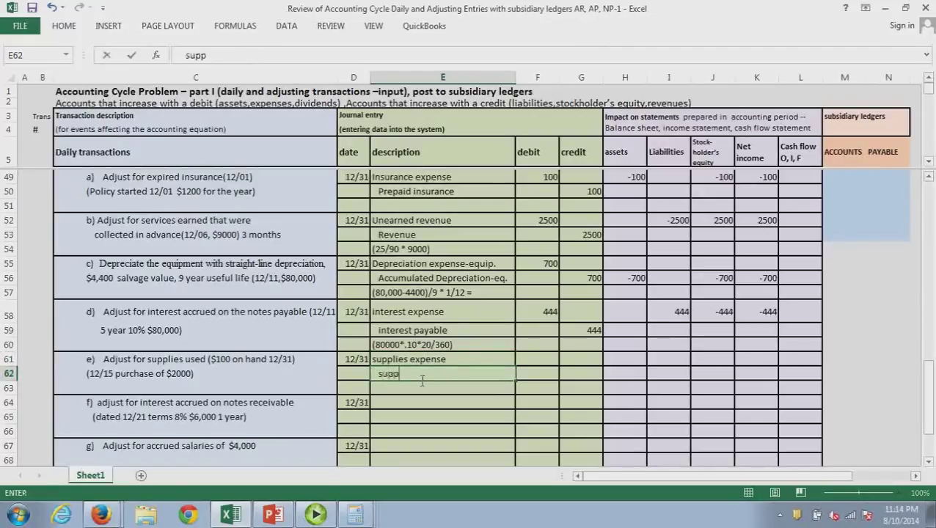
text(lies)
Check 2000-100 on the calculator and note the working (2000-100=1900) beneath
click(401, 392)
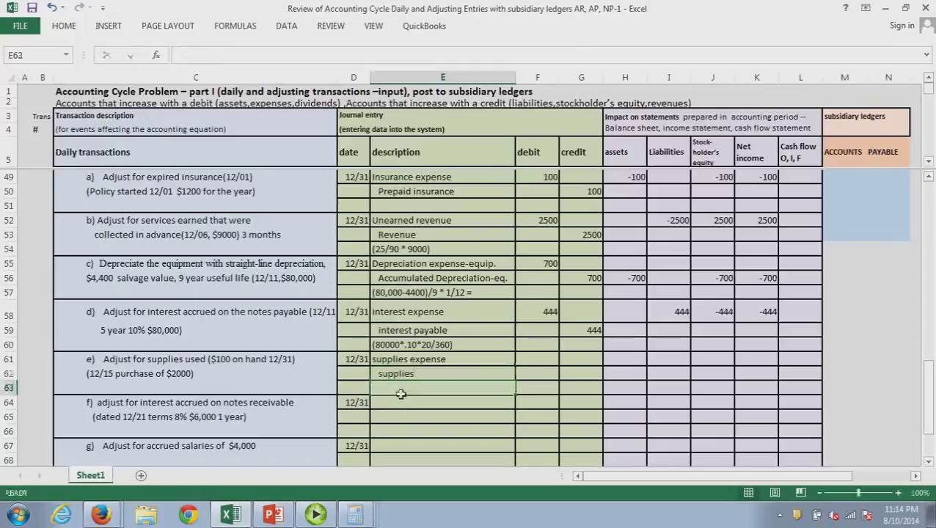
text(()
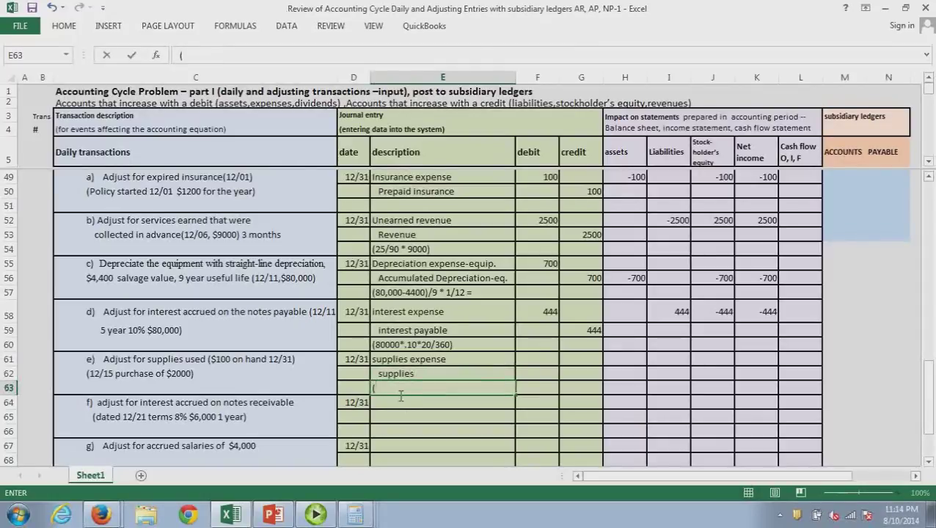
text(2000)
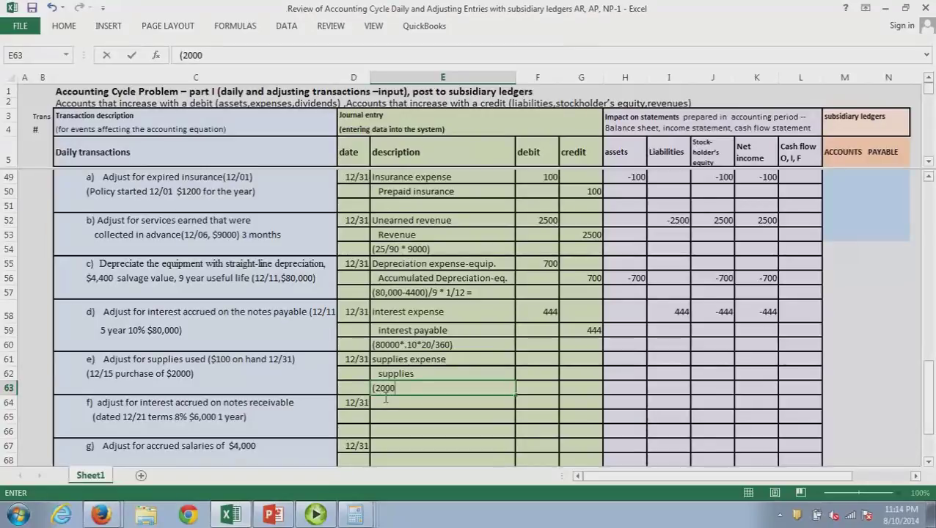
text(-100=)
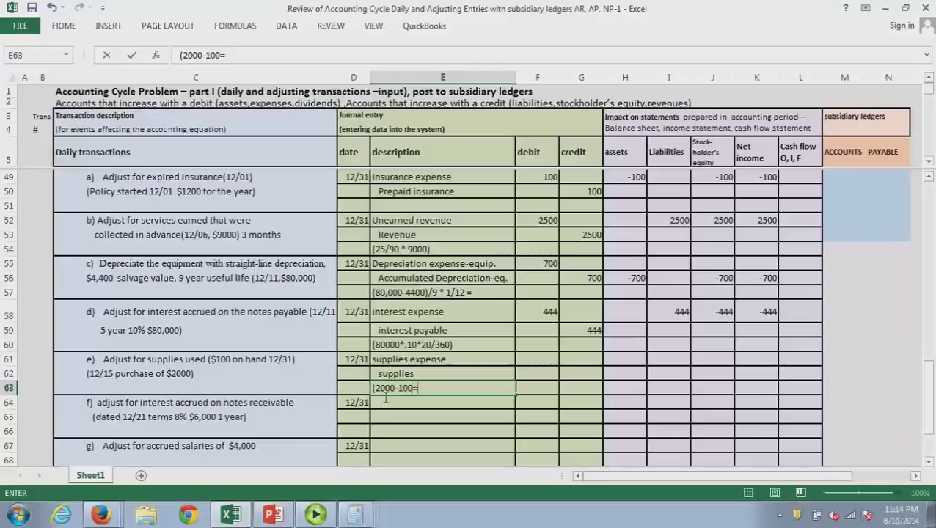
text(2000-)
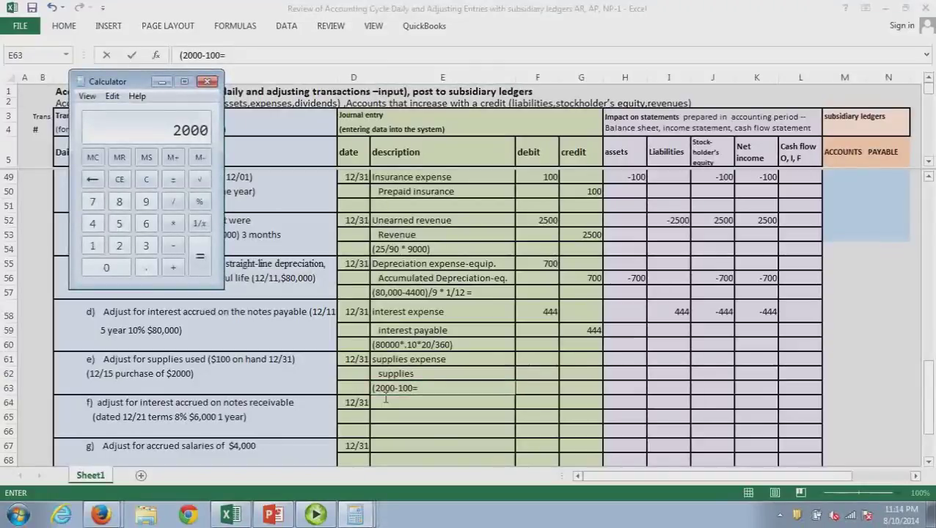
text(100=)
click(460, 393)
text(19)
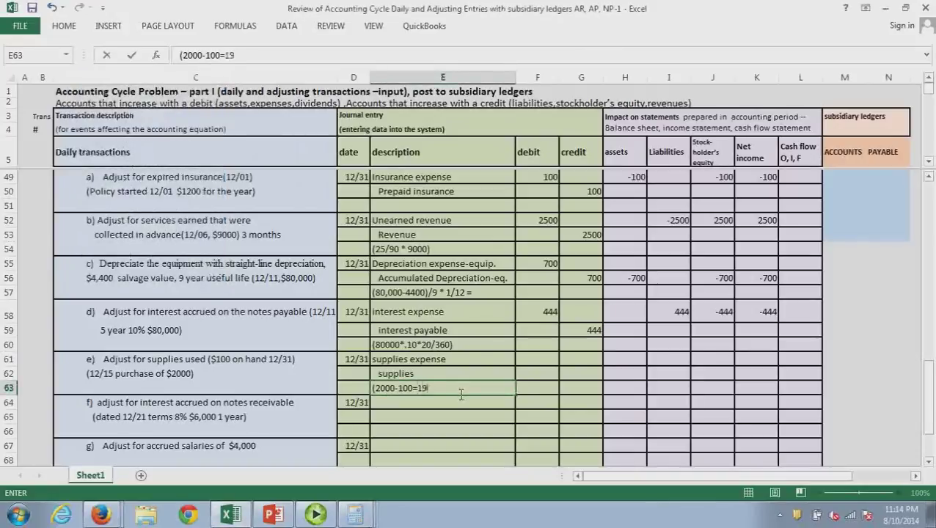
text(00))
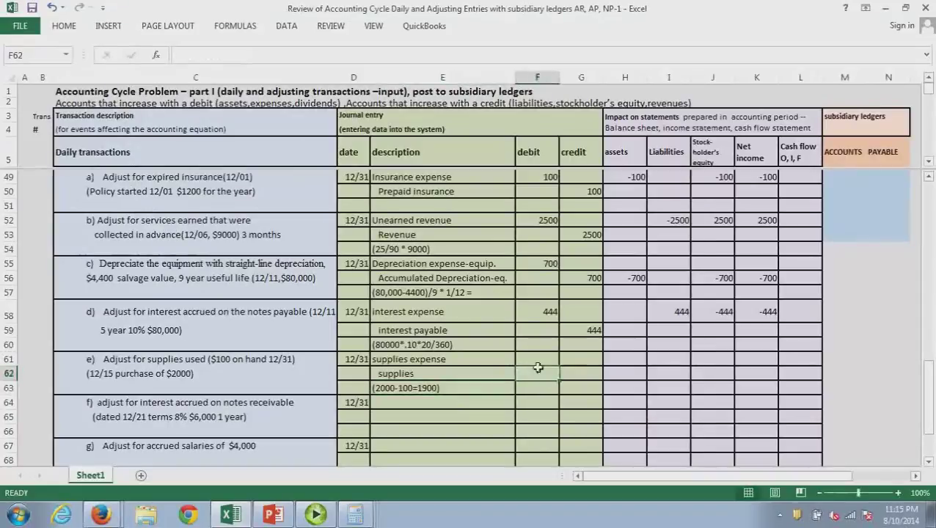
Enter 1900 as the supplies expense debit (F61) and supplies credit (G62)
click(539, 361)
text(1900)
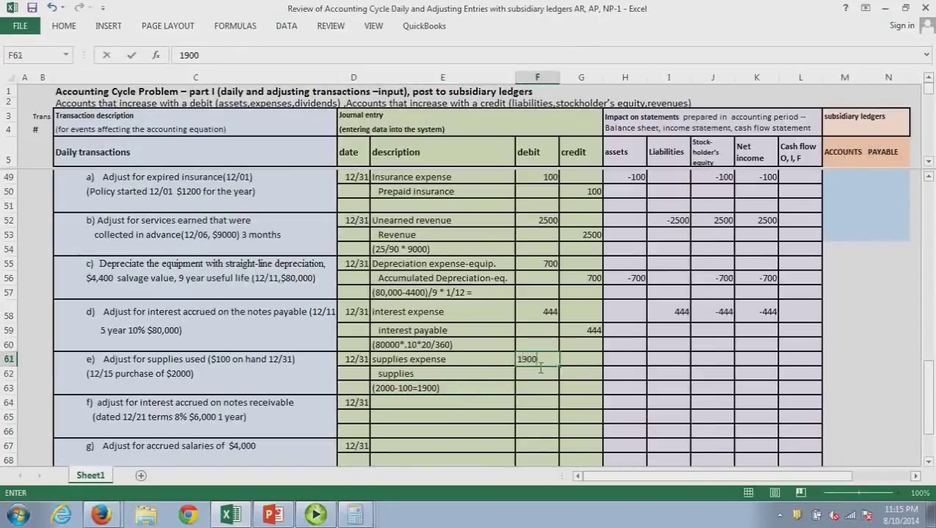
click(594, 378)
text(19)
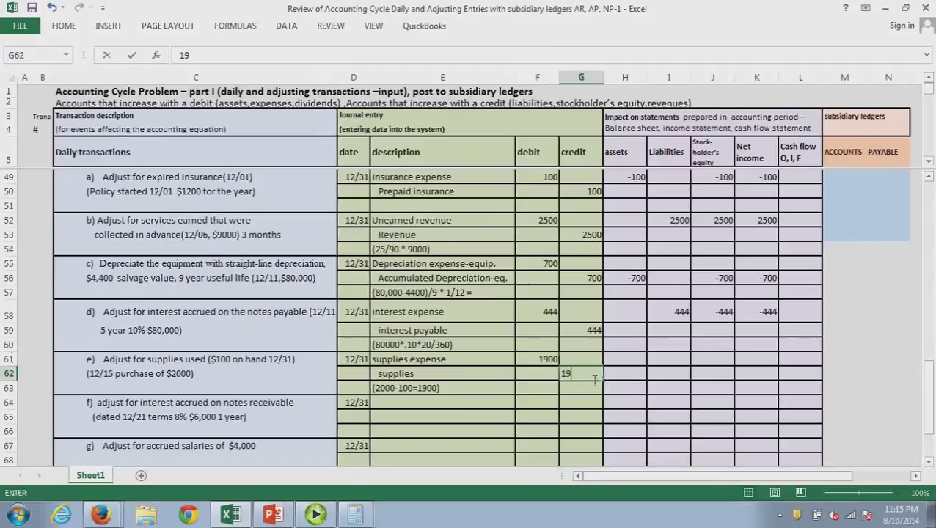
text(00)
click(594, 380)
Enter entry e's effects of -1900 on assets, stockholders' equity and net income
click(632, 376)
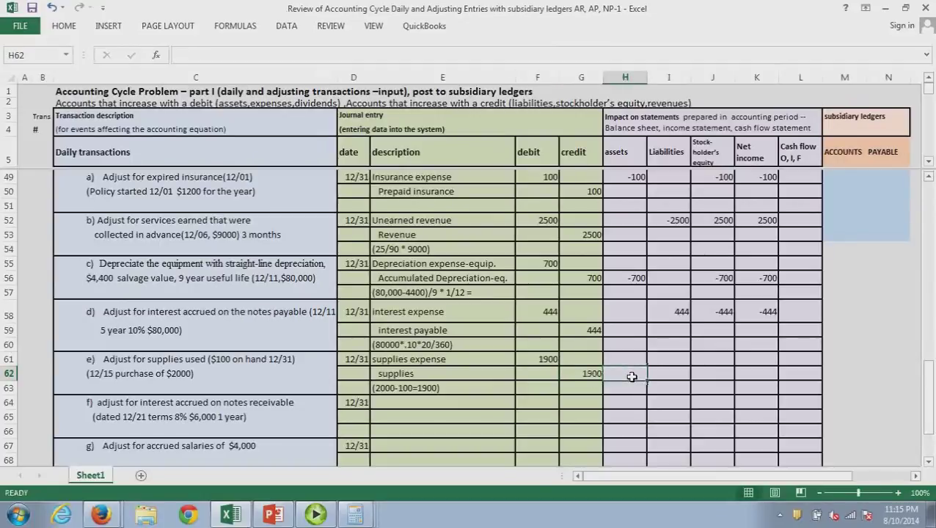
text(-19)
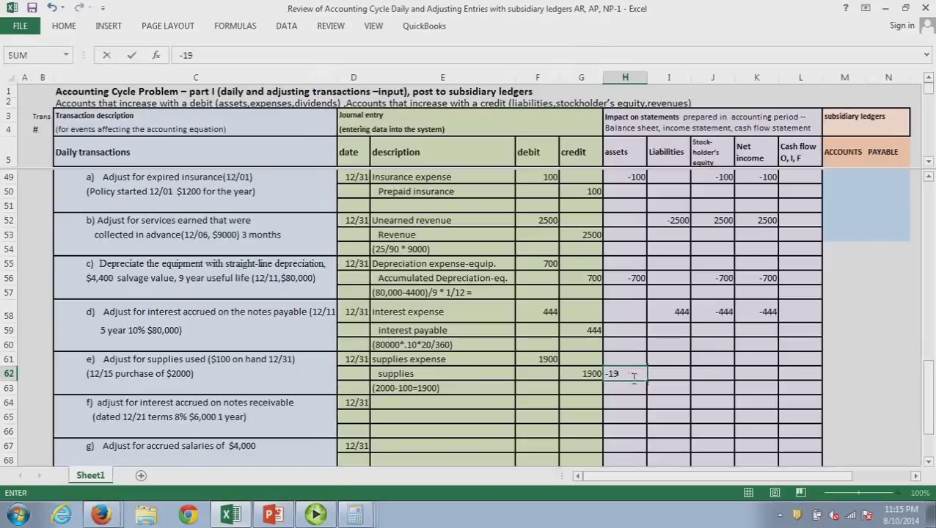
text(00)
click(719, 376)
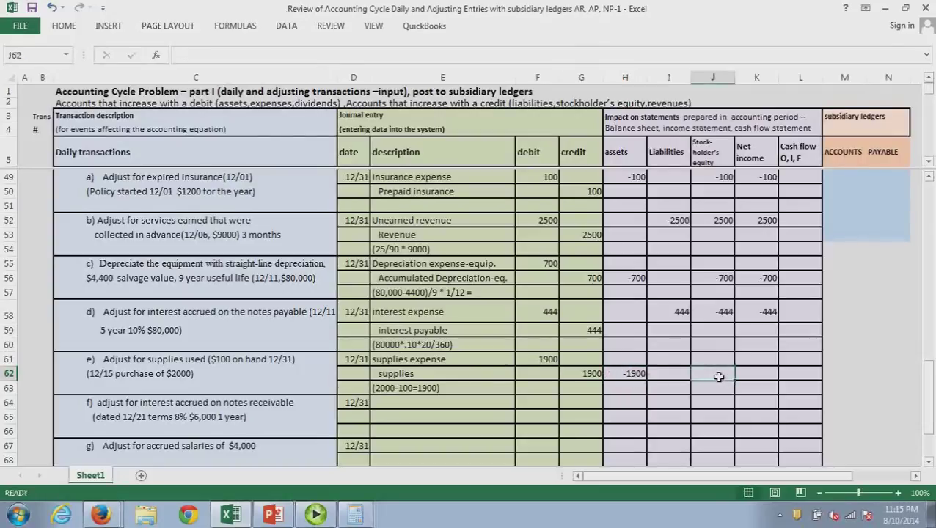
text(-1900)
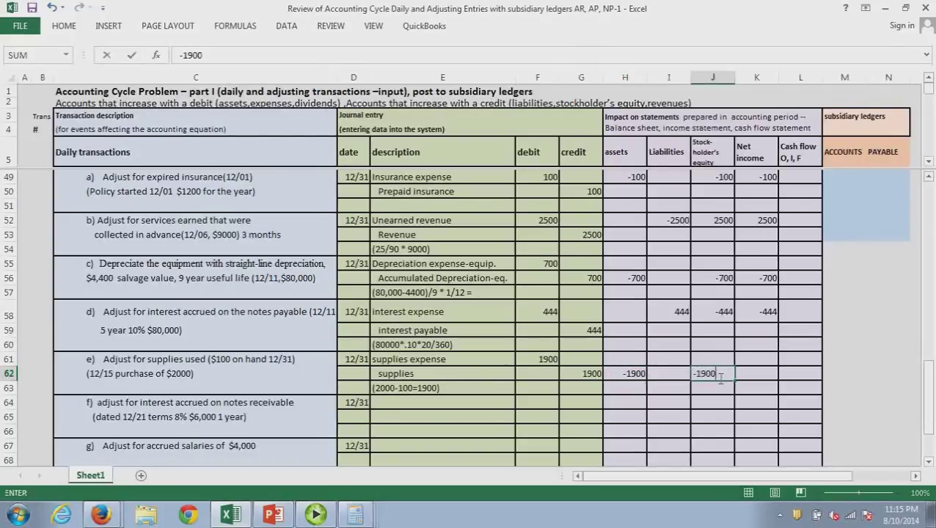
key(Return)
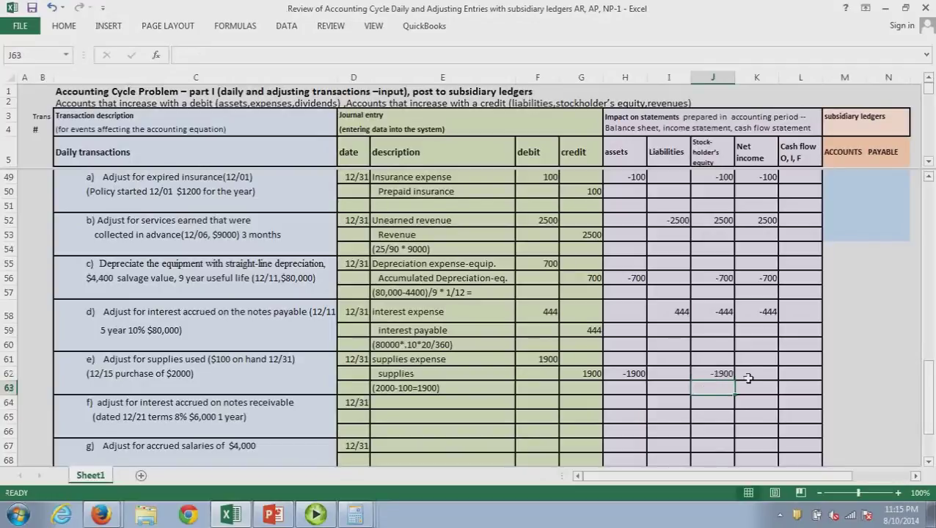
click(748, 375)
text(-1900)
key(Return)
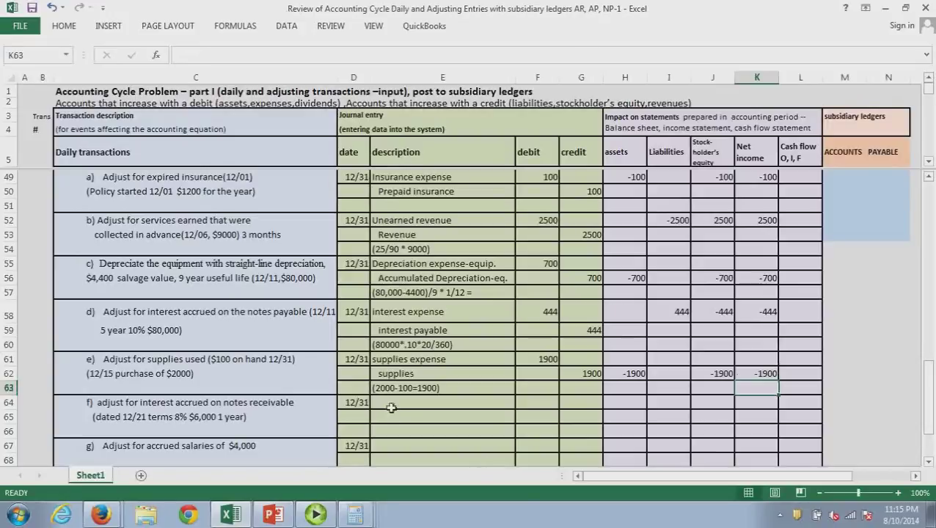
click(391, 408)
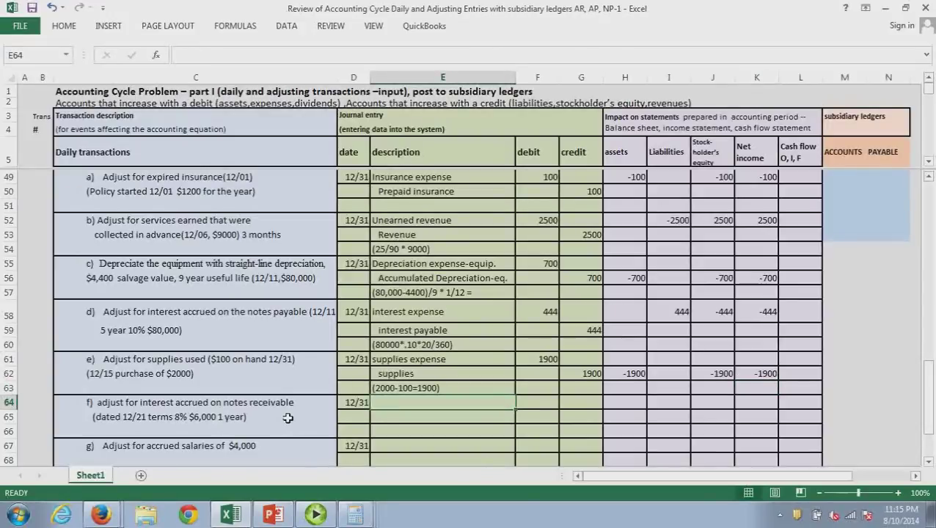
Switch to PowerPoint to show slide 4, Types of Adjusting Journal Entries (accruals and deferrals)
click(274, 514)
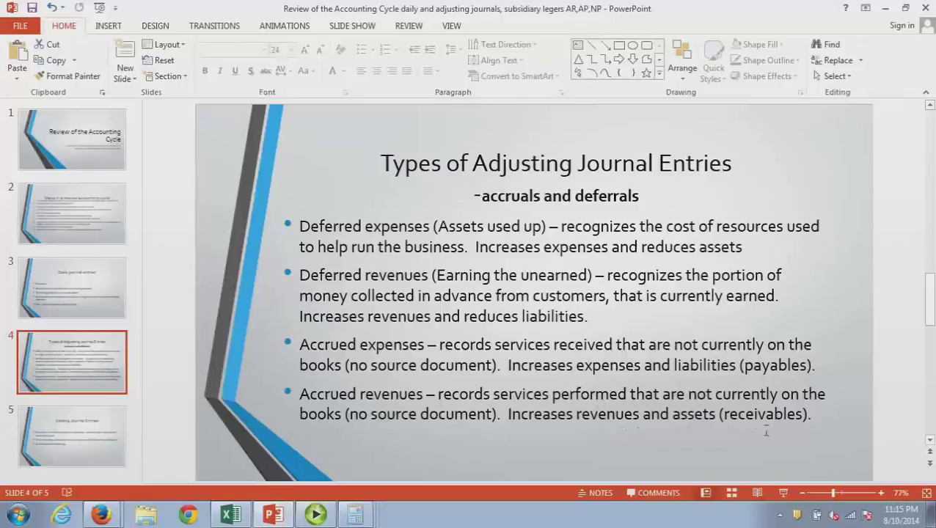
In Excel, list Interest receivable and Interest revenue for entry f, begin the (6000*.08 note, and bring up Calculator
click(886, 10)
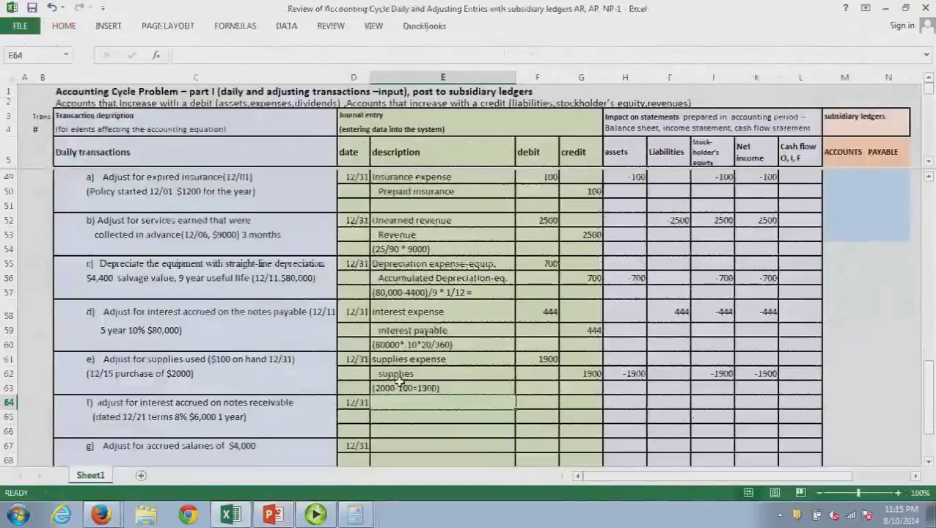
text(Interest expense)
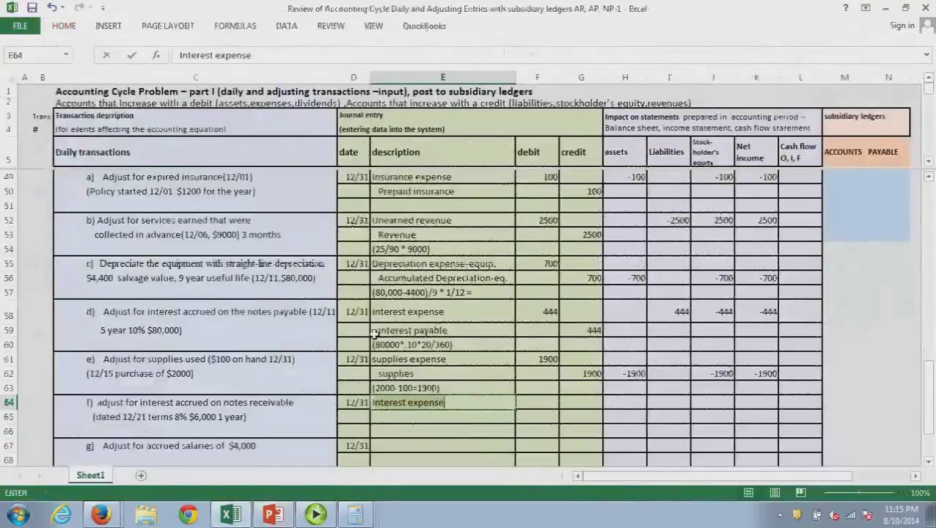
key(BackSpace)
key(BackSpace)
key(BackSpace)
key(BackSpace)
key(BackSpace)
key(BackSpace)
key(BackSpace)
text(receivable)
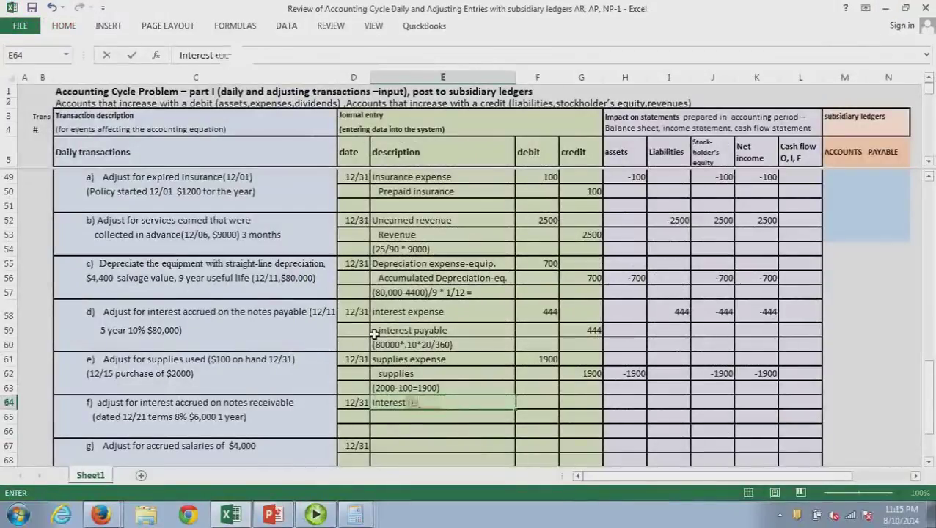
text(le)
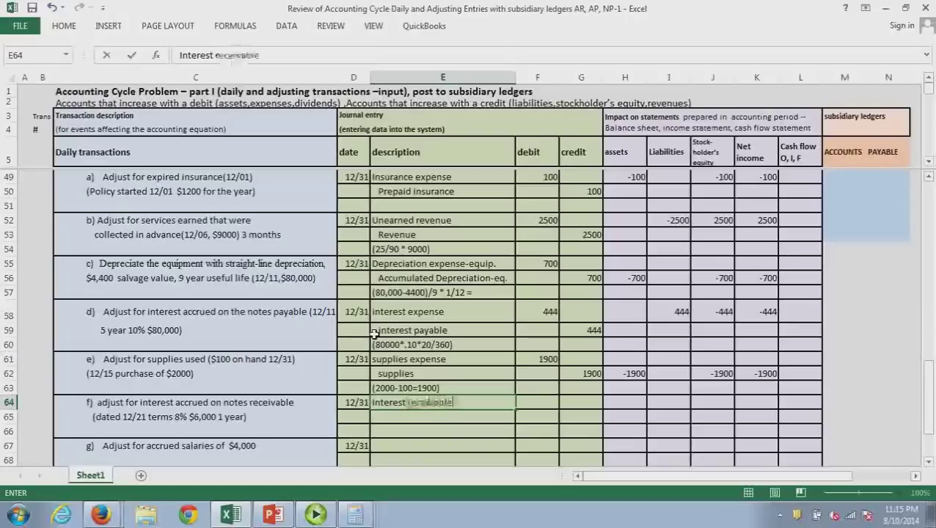
key(Return)
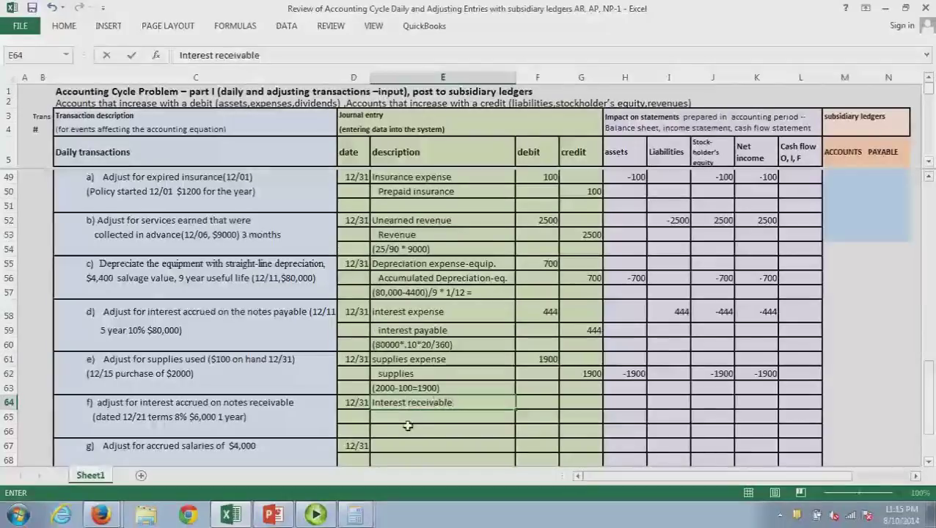
text(Inter)
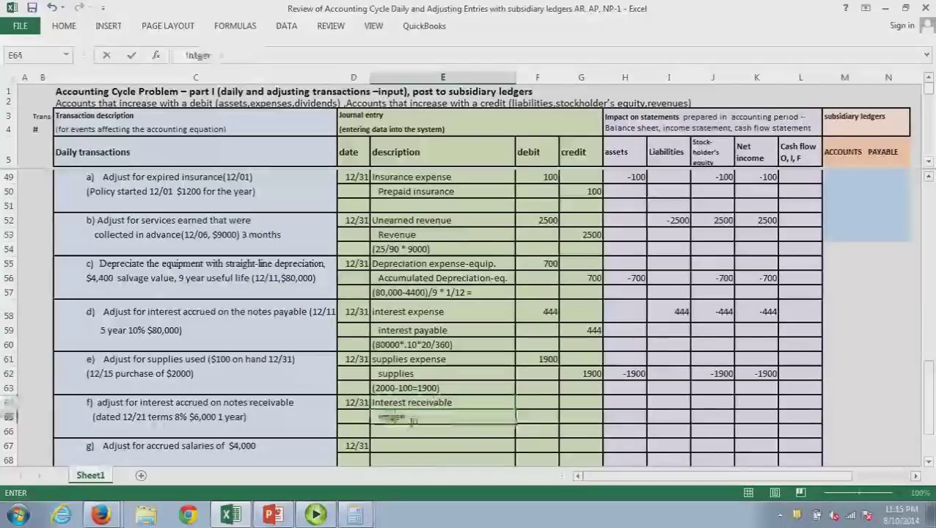
text(est revenue)
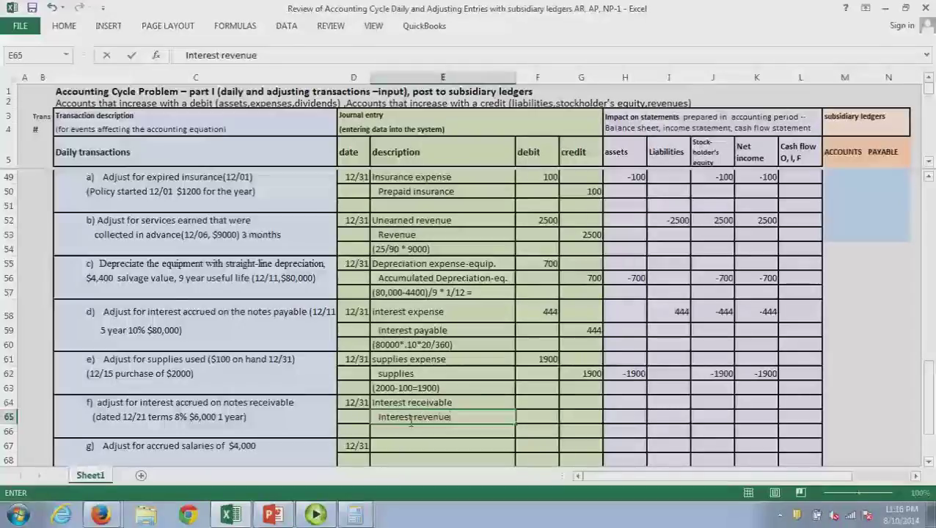
key(Return)
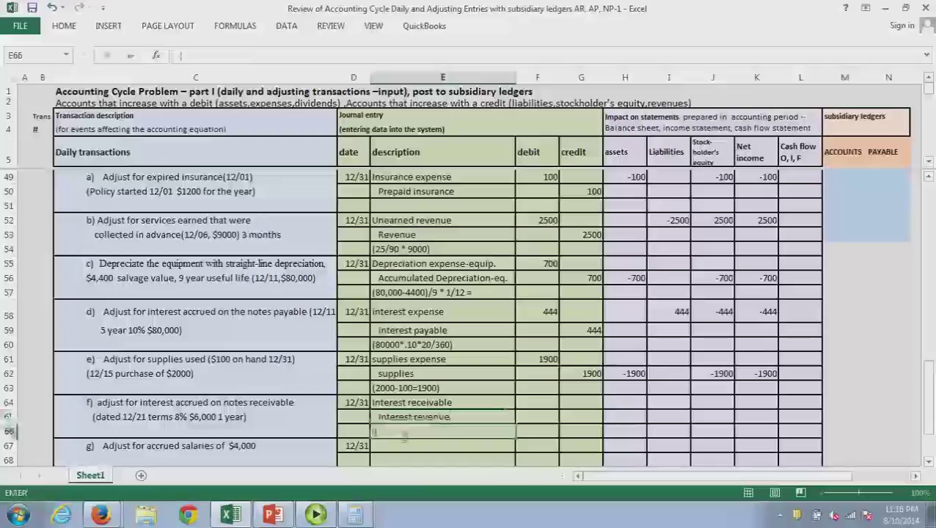
text((6000)
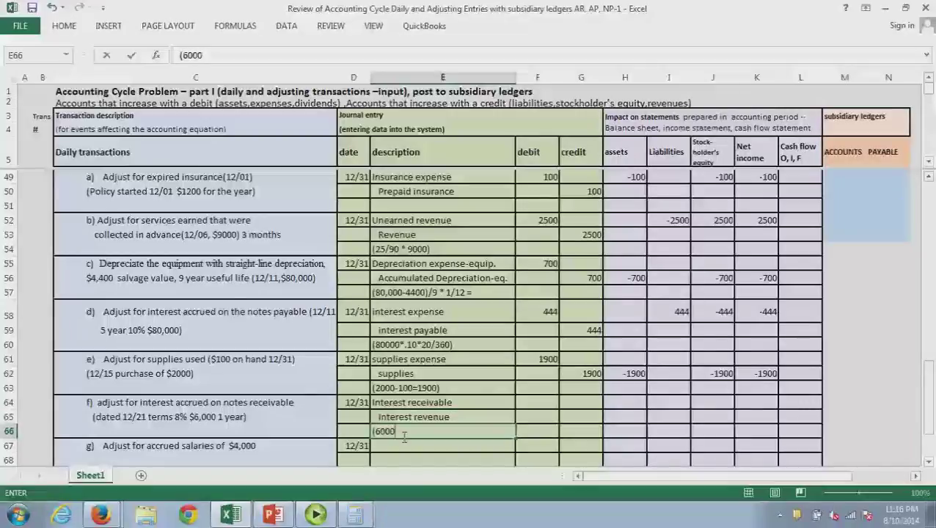
text(*.08)
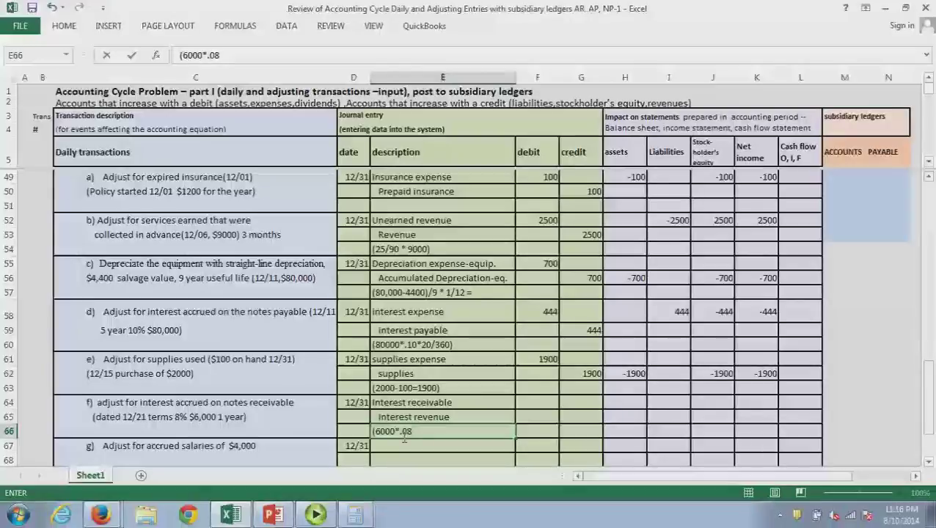
key(alt+Tab)
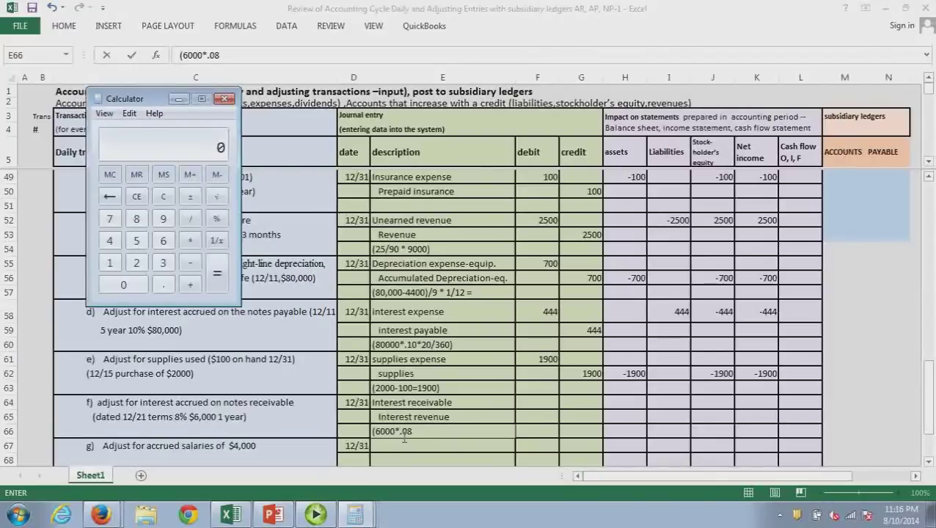
Compute 31−21 = 10 days of accrued interest and complete the note as (6000*.08*10/360)
text(31)
key(minus)
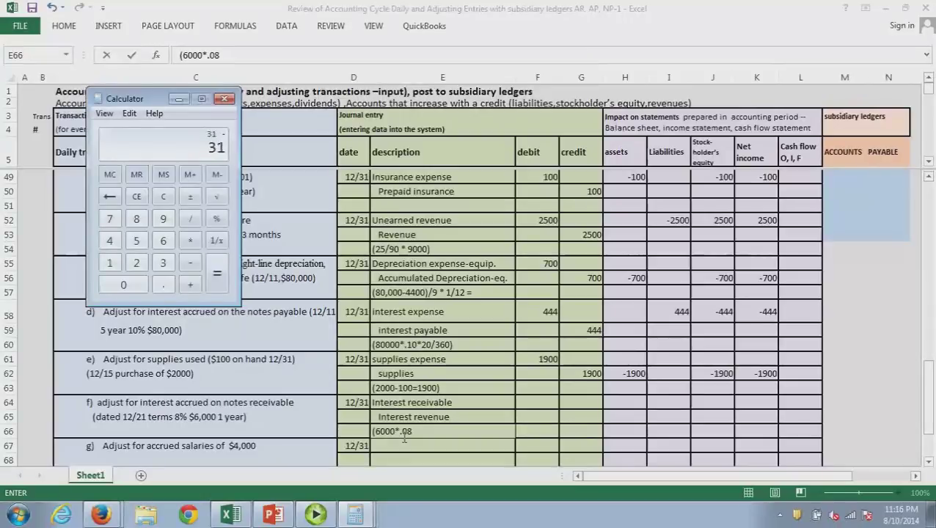
text(21)
key(Return)
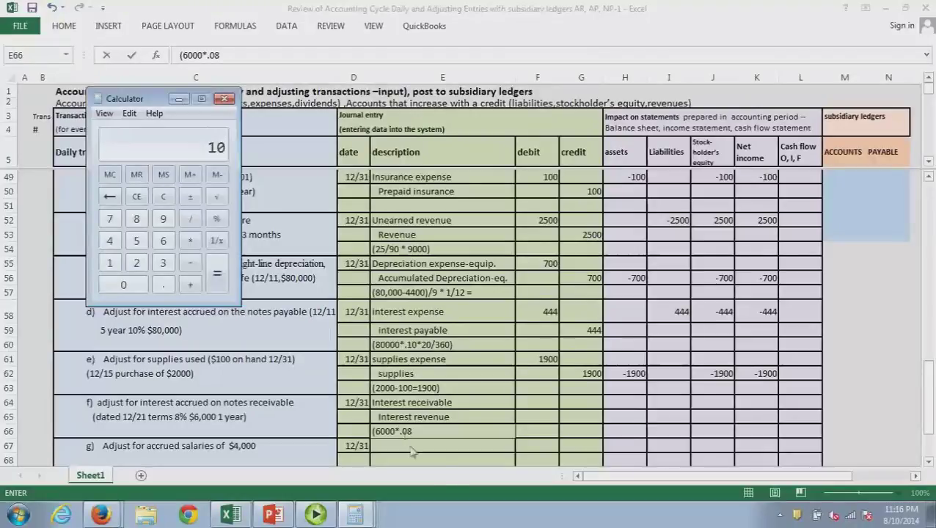
click(435, 438)
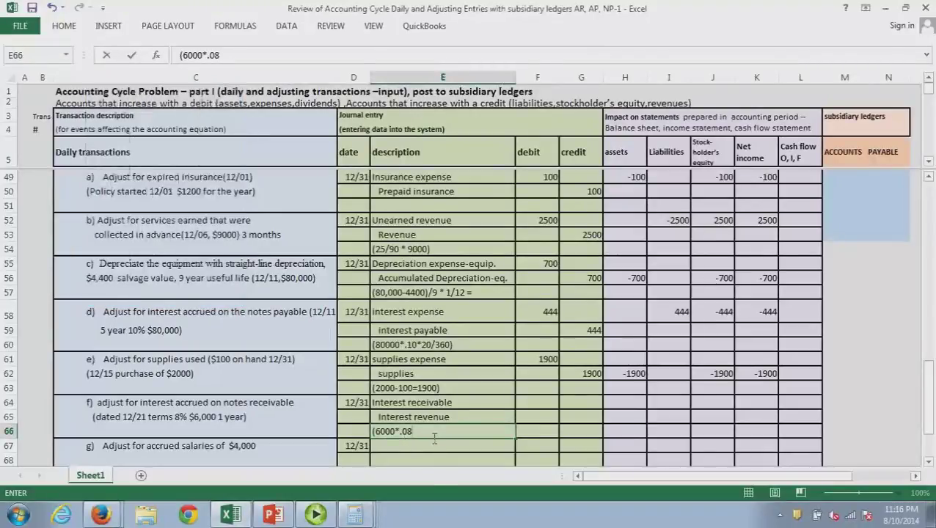
text(*10/)
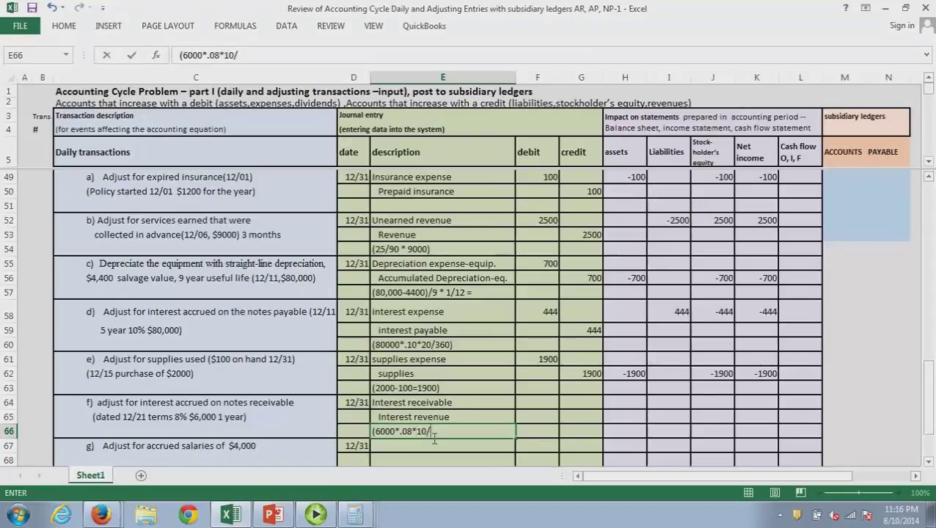
text(360)
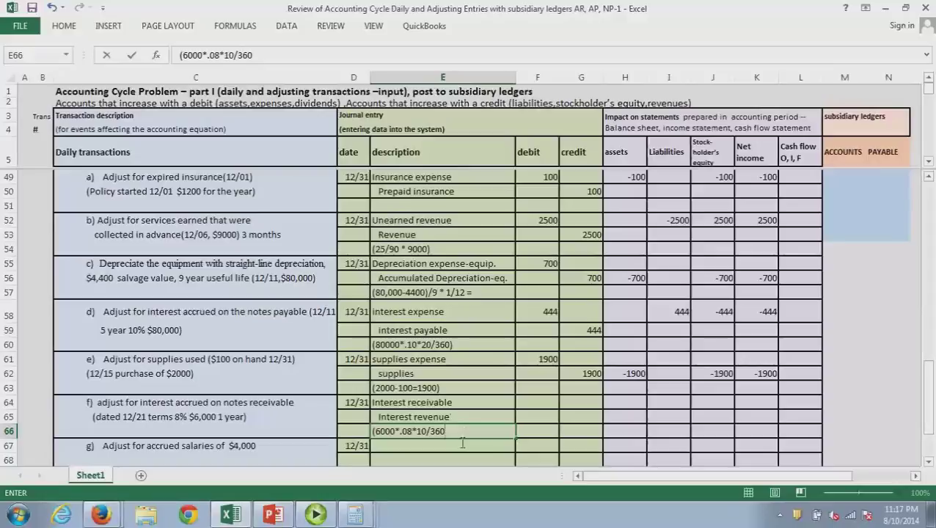
text())
Evaluate 6000*.08*10/360 in Calculator, getting about 13.33, then close it
key(alt+Tab)
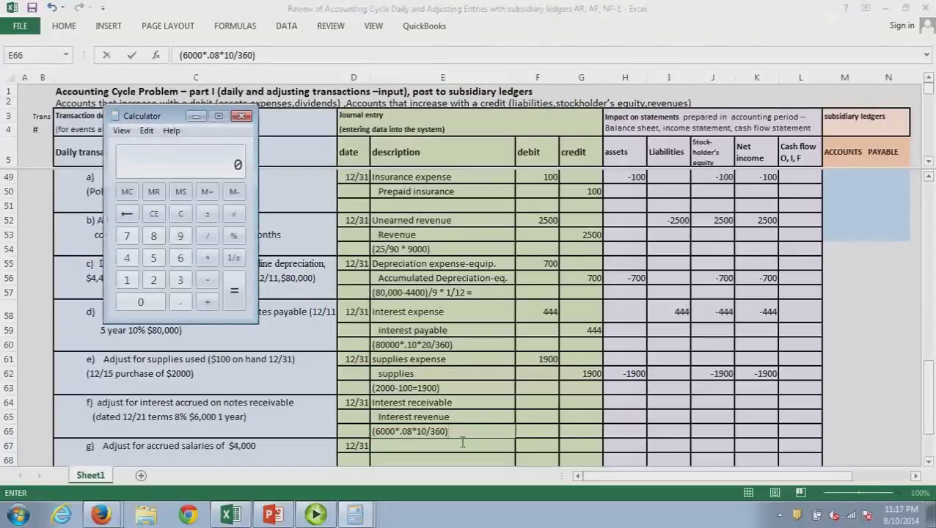
text(6000*.08)
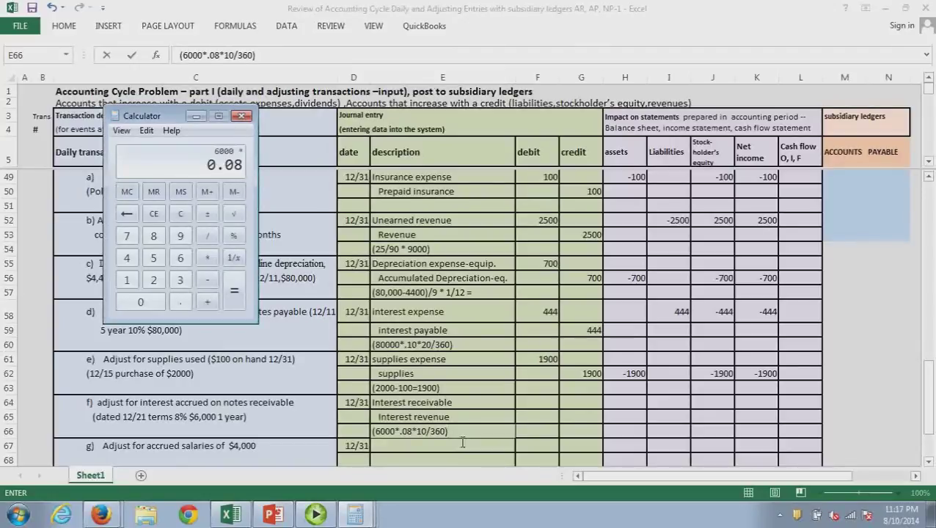
text(*10/360)
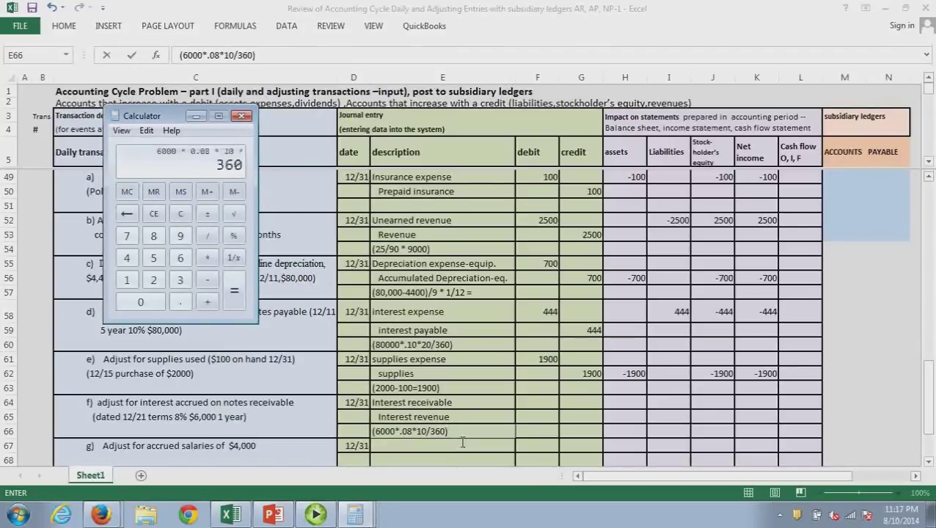
key(Return)
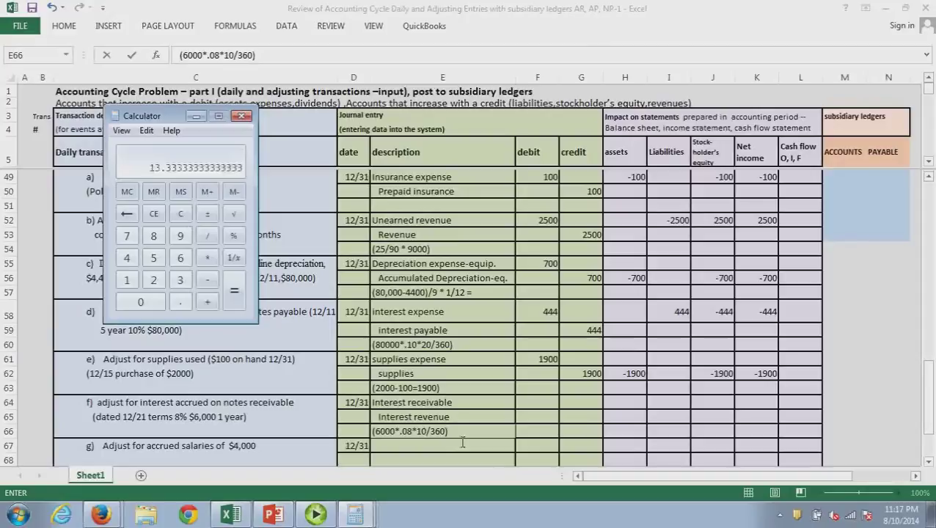
key(alt+F4)
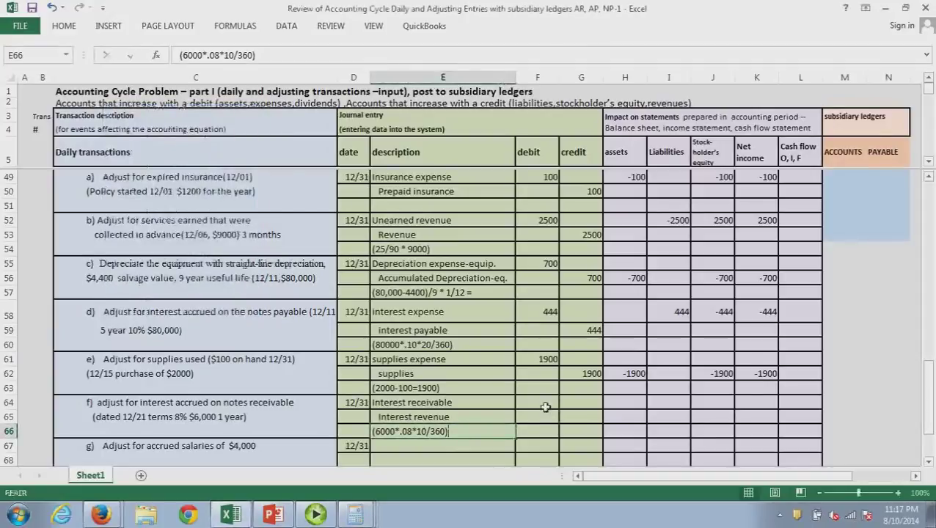
Enter a 13 debit to Interest receivable and a 13 credit to Interest revenue
click(545, 405)
text(13)
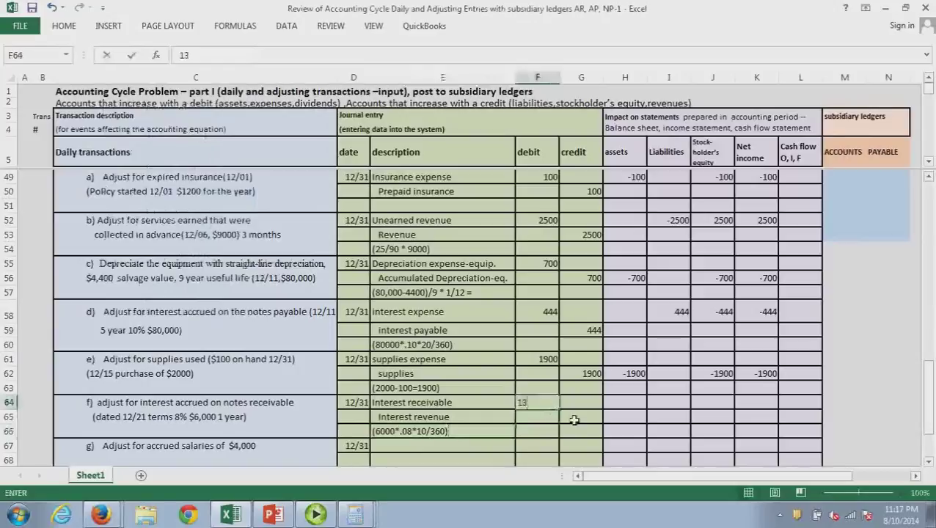
click(574, 420)
text(13)
click(621, 432)
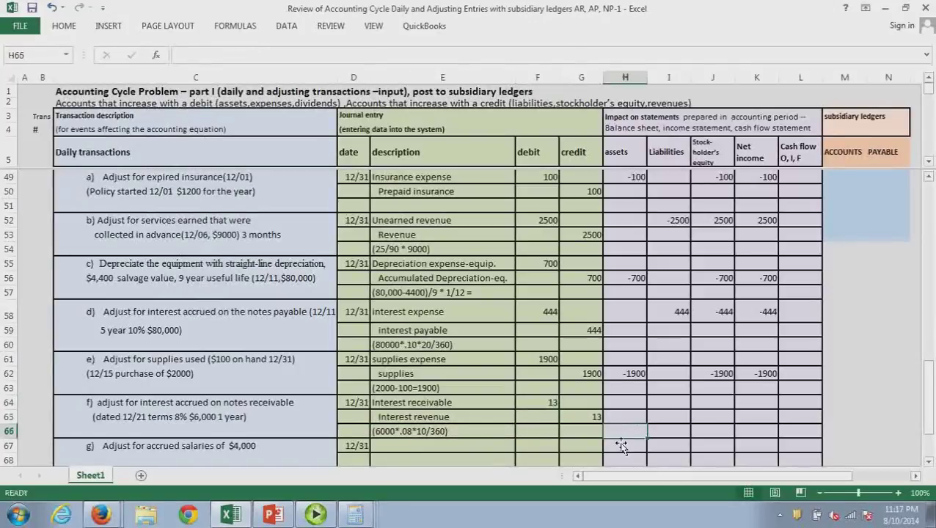
Record entry f's effect as 13 under assets, stockholders' equity and net income
click(629, 405)
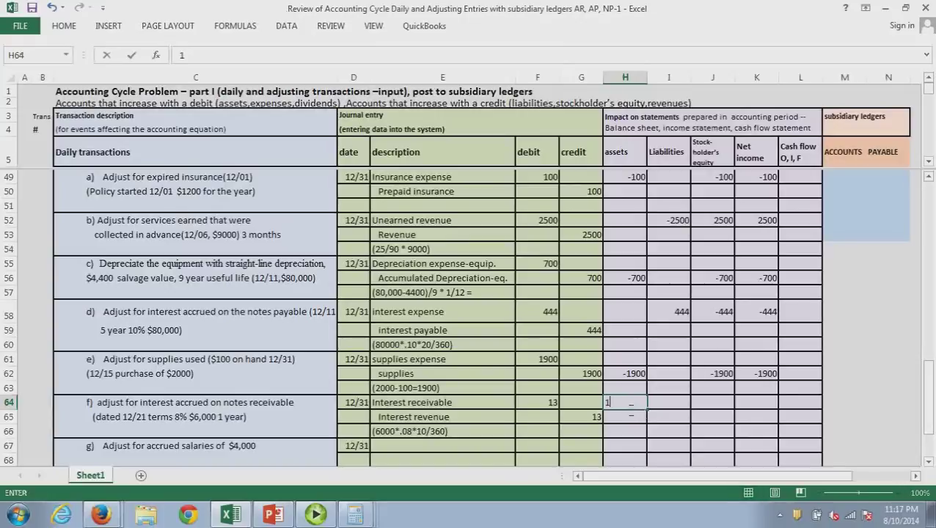
text(13)
click(710, 404)
text(13)
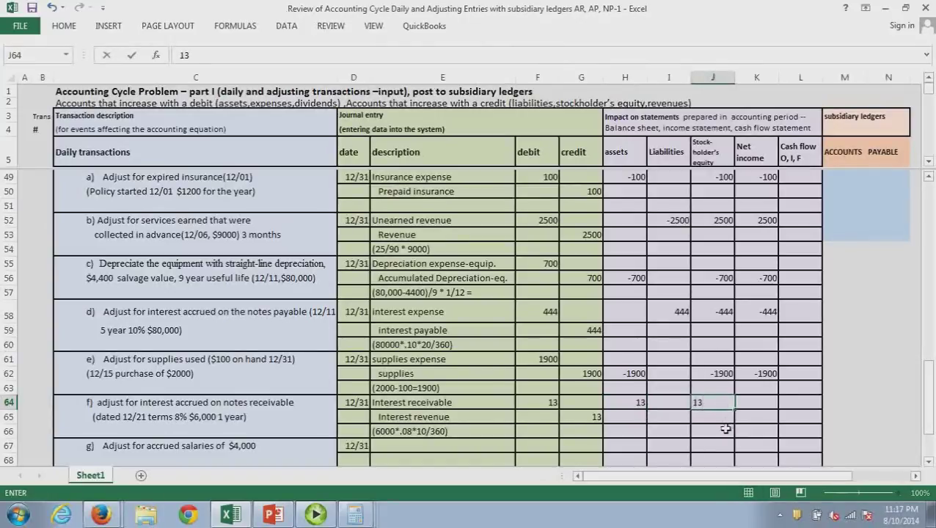
click(725, 430)
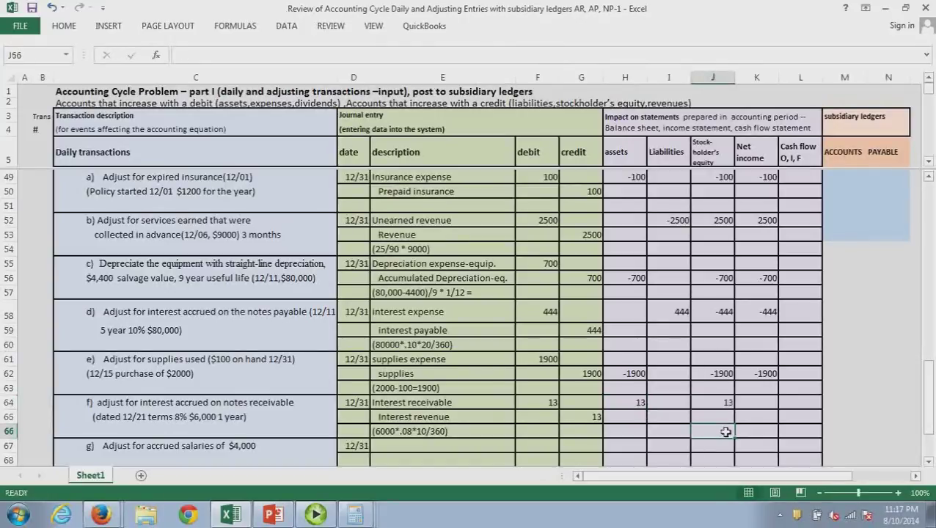
click(767, 408)
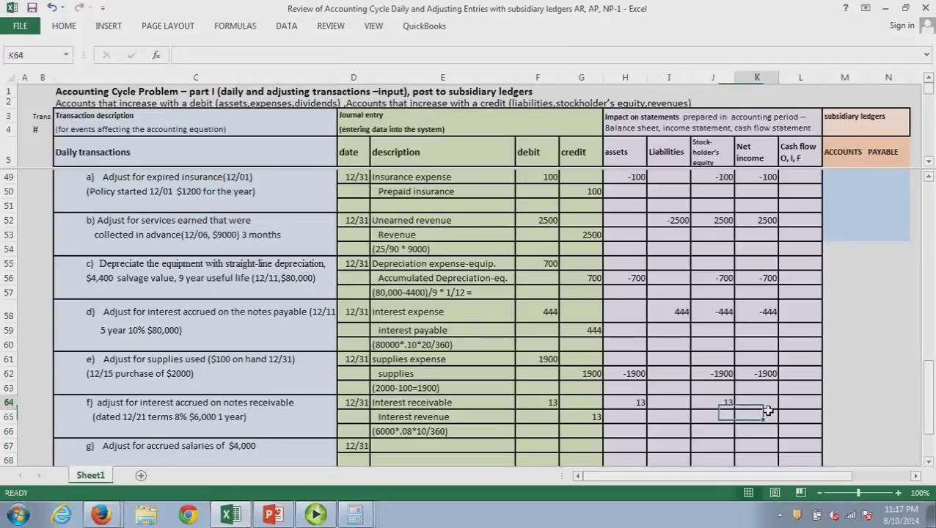
text(13)
key(Return)
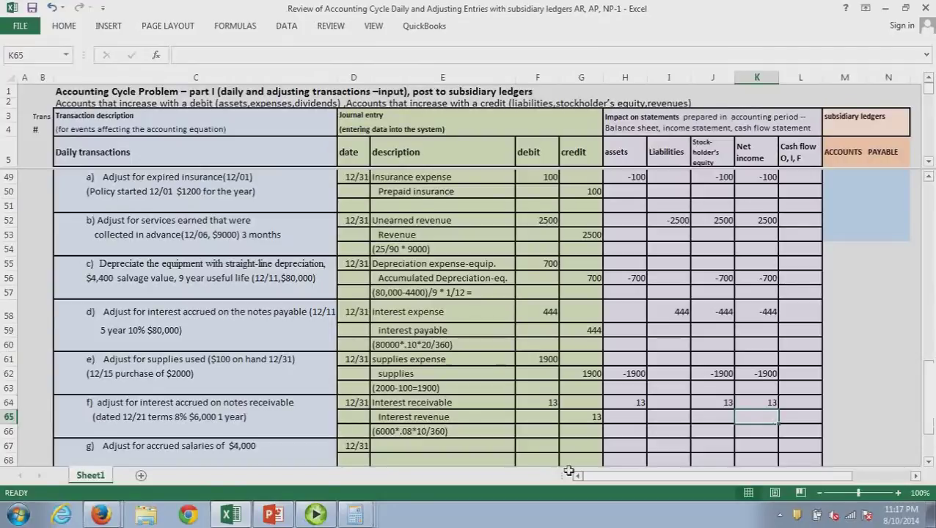
click(397, 449)
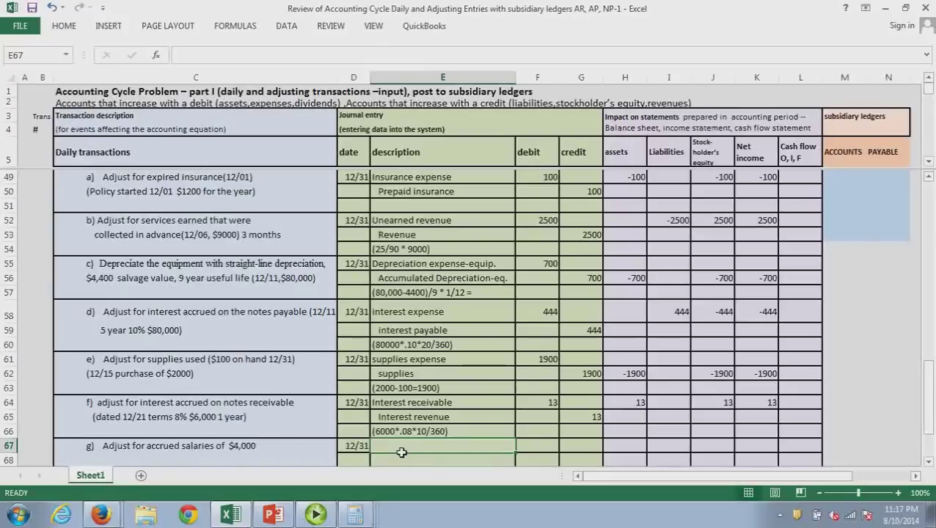
Enter Salaries expense and Salaries payable as entry g's accounts
text(i)
key(BackSpace)
text(Sala)
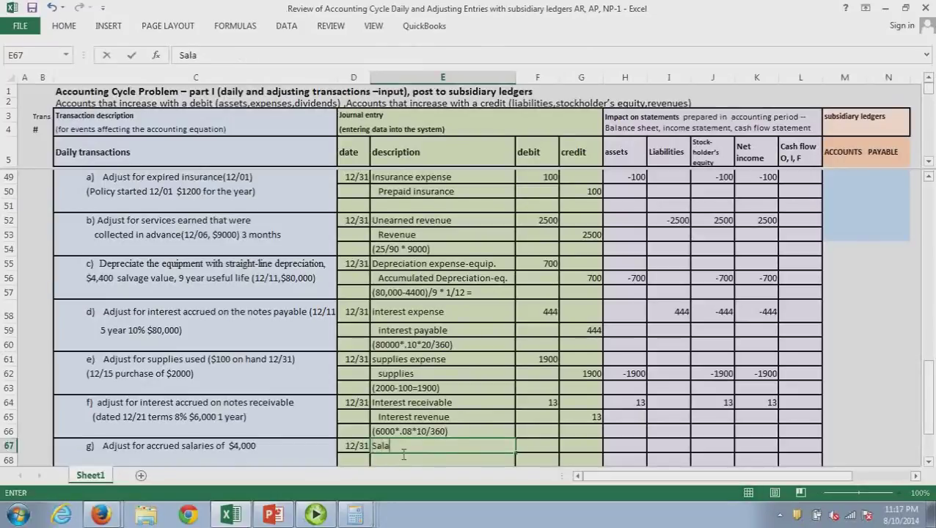
text(ries expense)
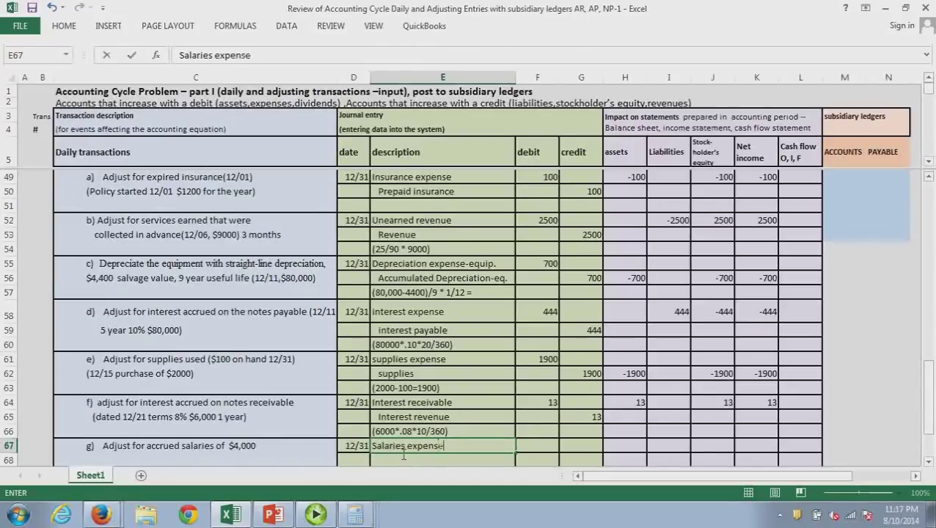
key(Return)
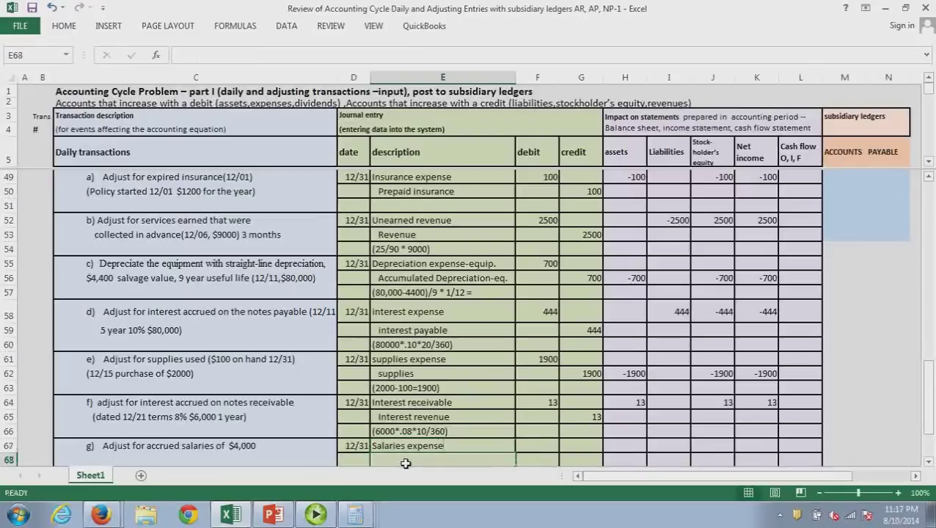
text(Supplies)
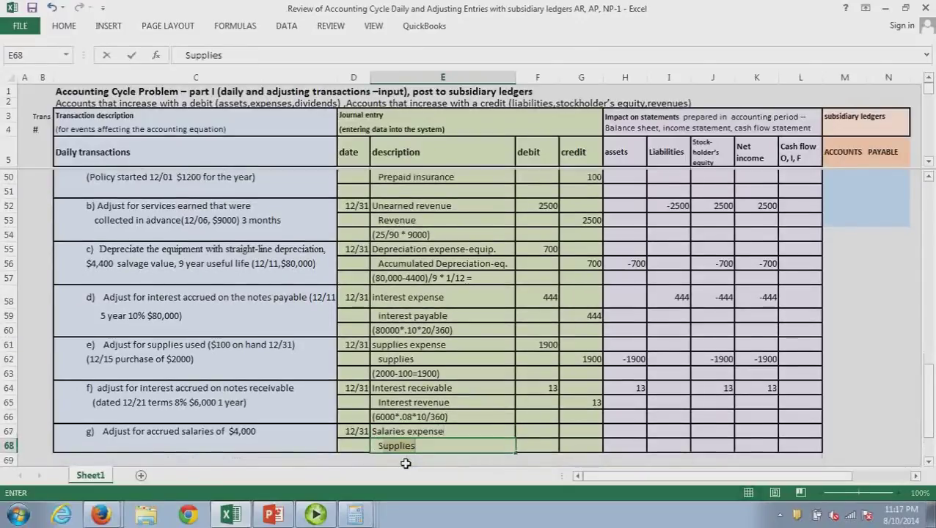
key(BackSpace)
key(BackSpace)
key(BackSpace)
key(BackSpace)
key(BackSpace)
key(BackSpace)
key(BackSpace)
key(BackSpace)
text(Salaries)
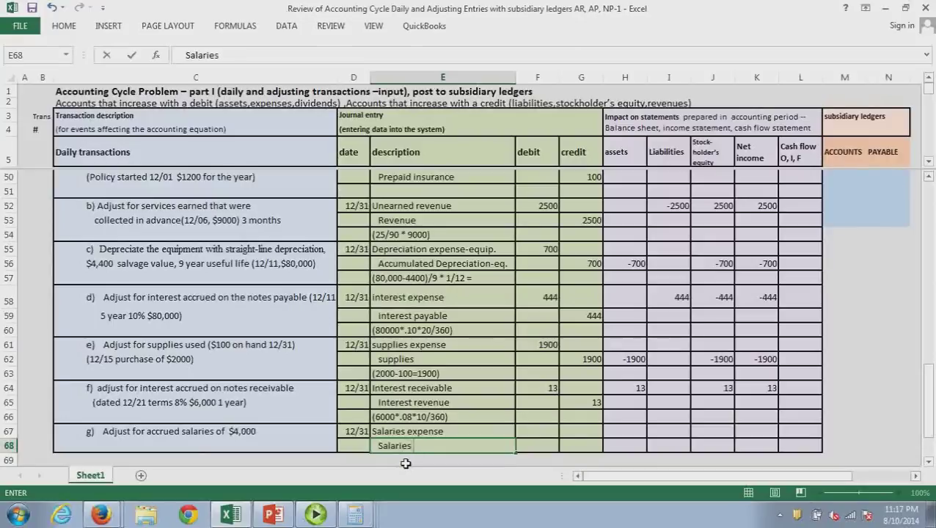
text( payable)
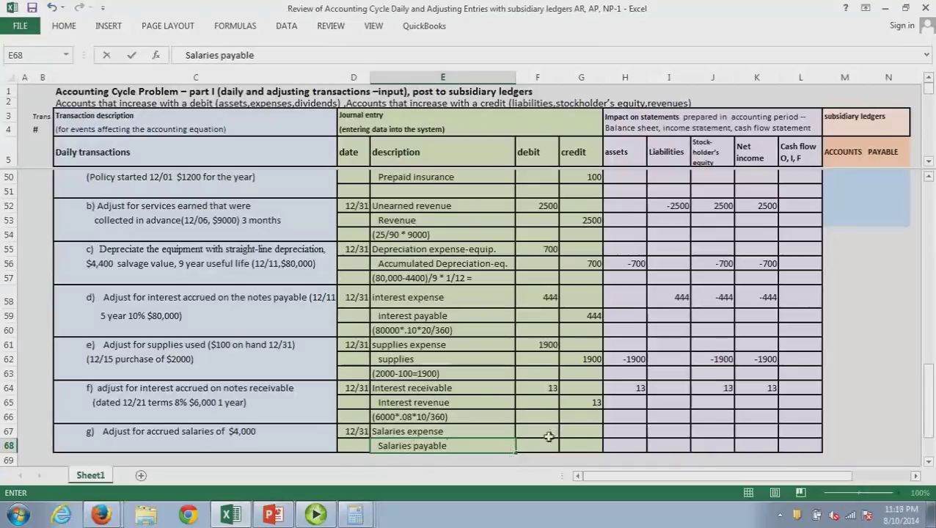
Enter a 4000 Salaries expense debit and a 4000 Salaries payable credit
click(549, 437)
text(4000)
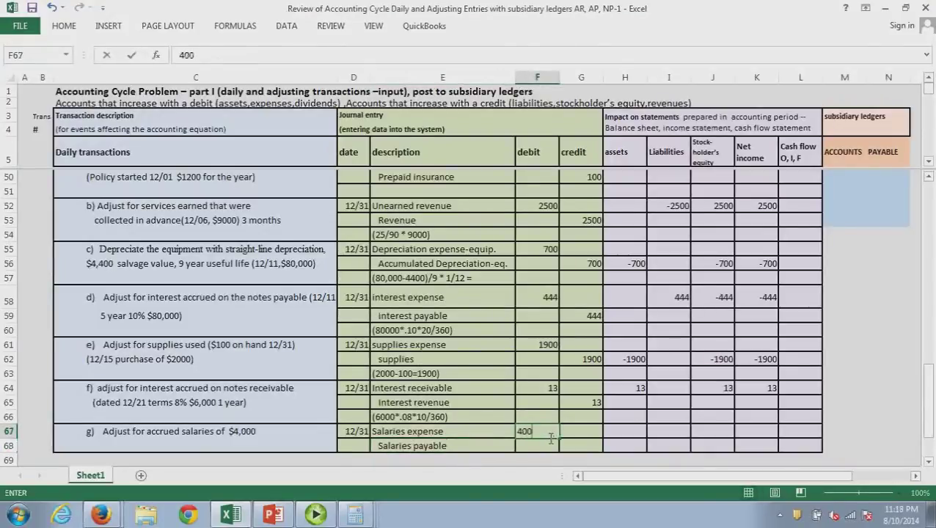
click(592, 451)
text(4000)
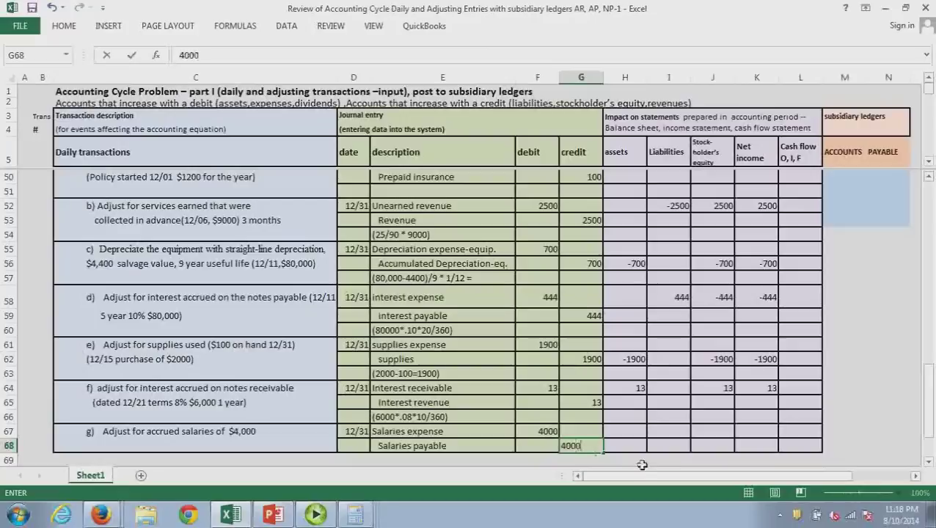
click(641, 465)
Record entry g's effect: liabilities 4000, stockholders' equity -4000 and net income -4000
click(633, 433)
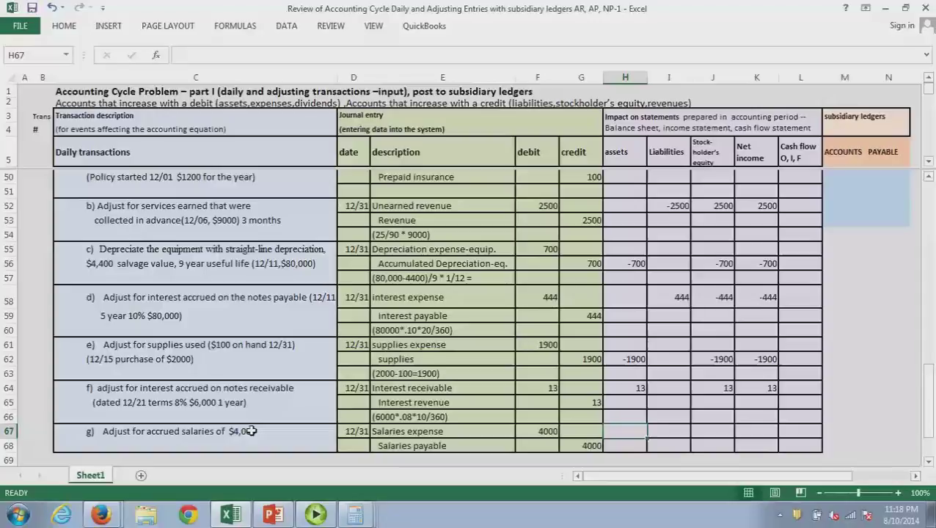
click(681, 437)
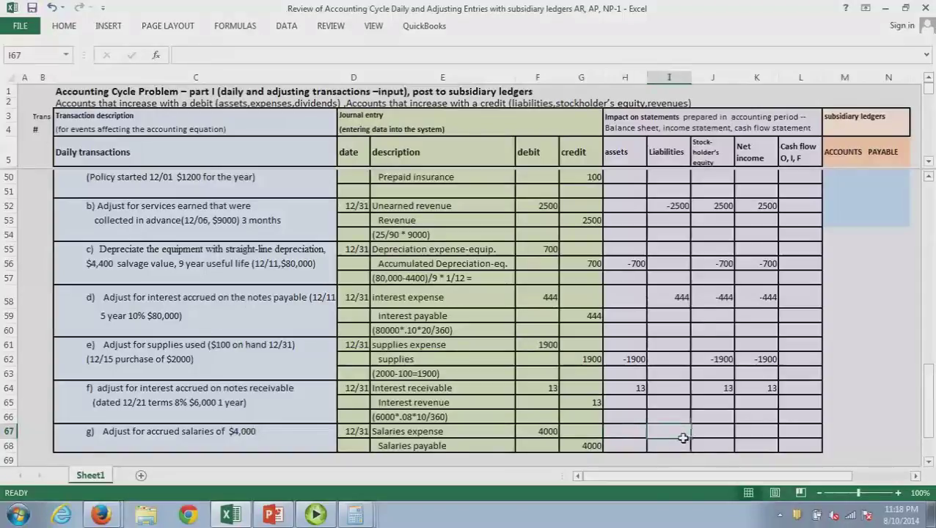
text(4000)
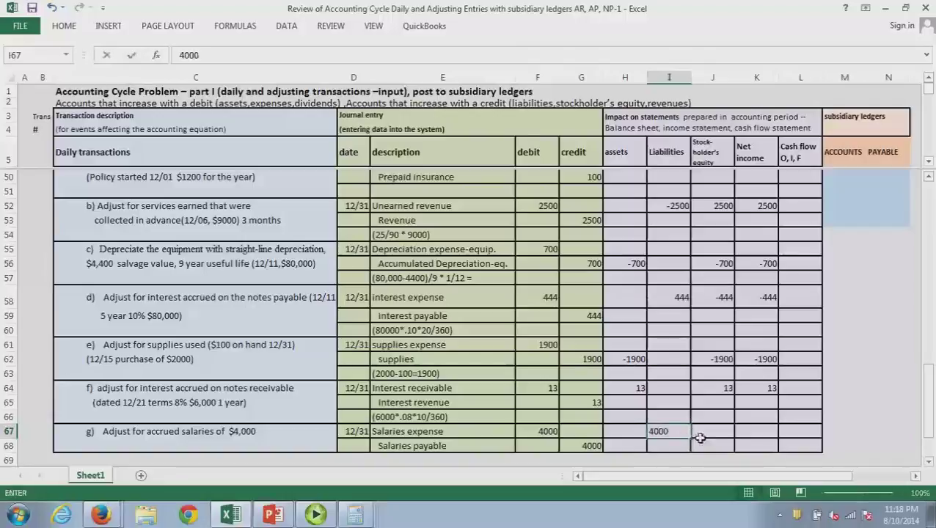
click(716, 438)
text(-4000)
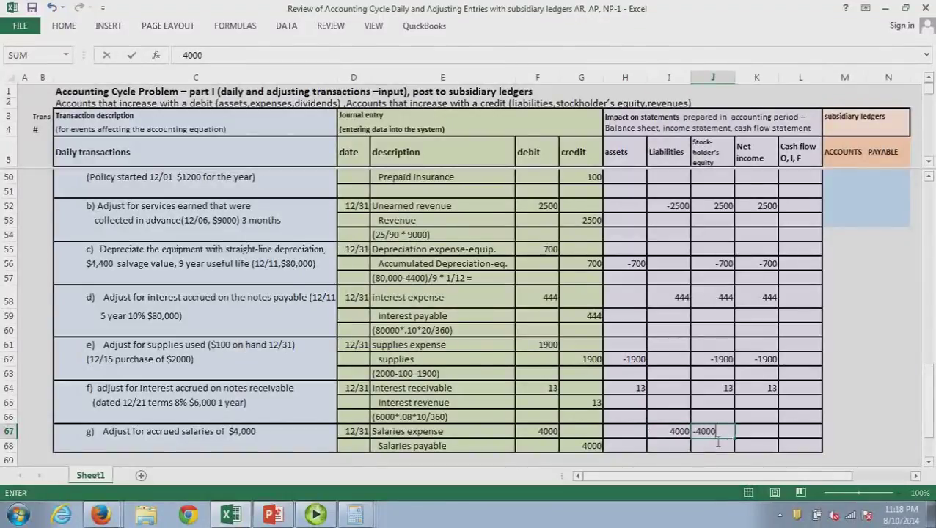
key(Return)
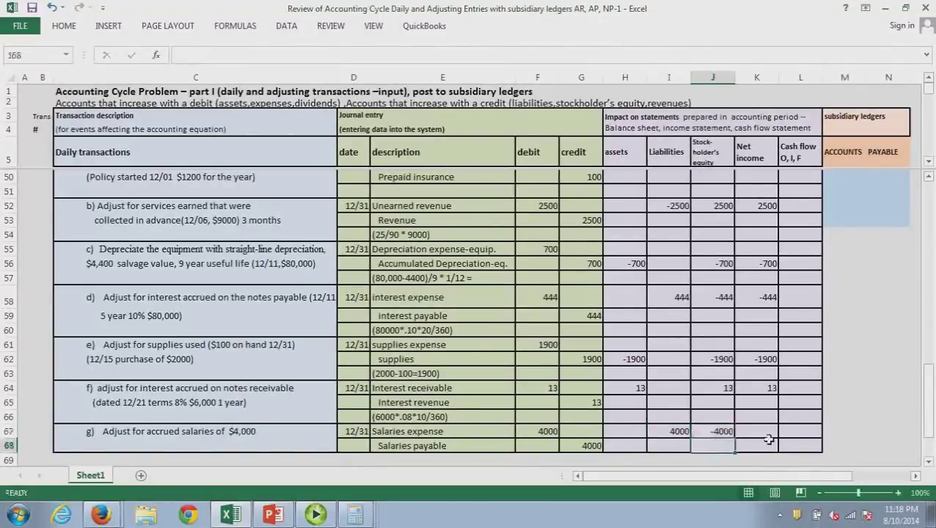
click(768, 437)
text(-4000)
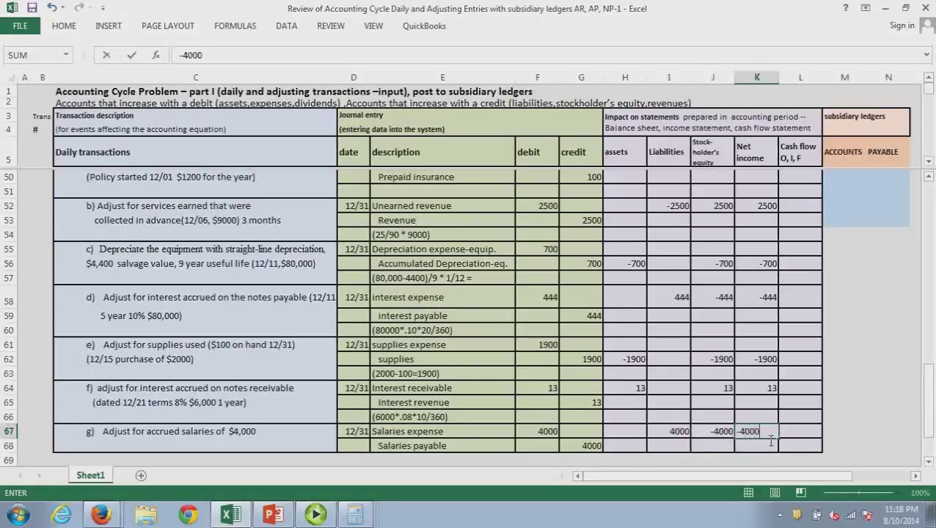
key(Return)
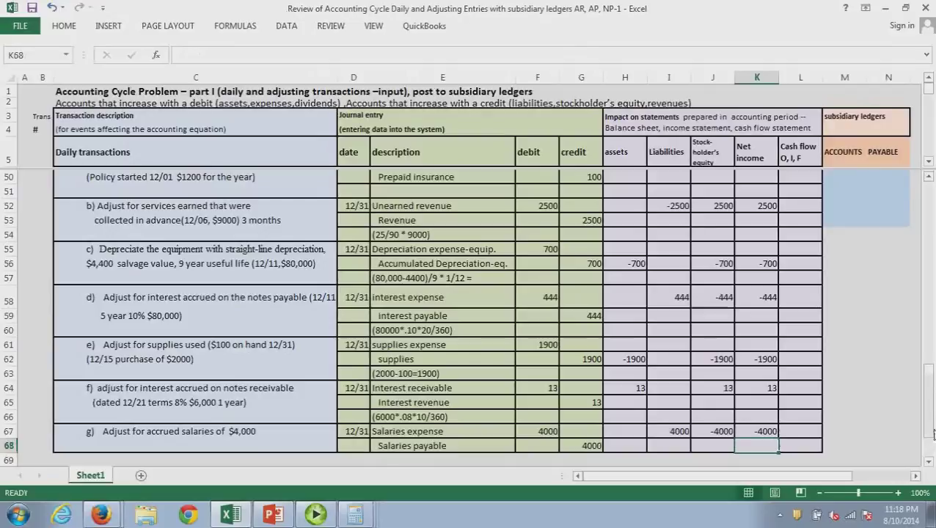
Scroll to the top of the sheet to show the 12/01 $100,000 stock issuance entry
drag(933, 435, 927, 225)
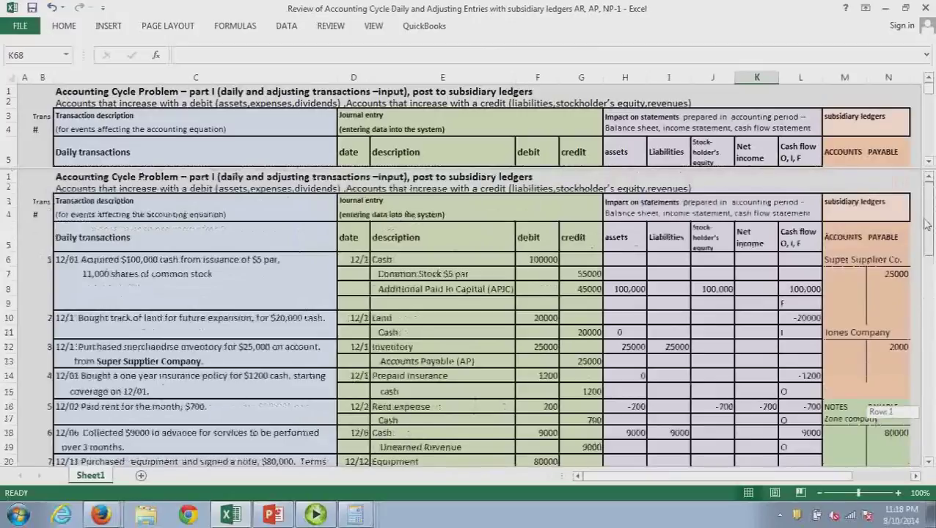
drag(927, 225, 926, 227)
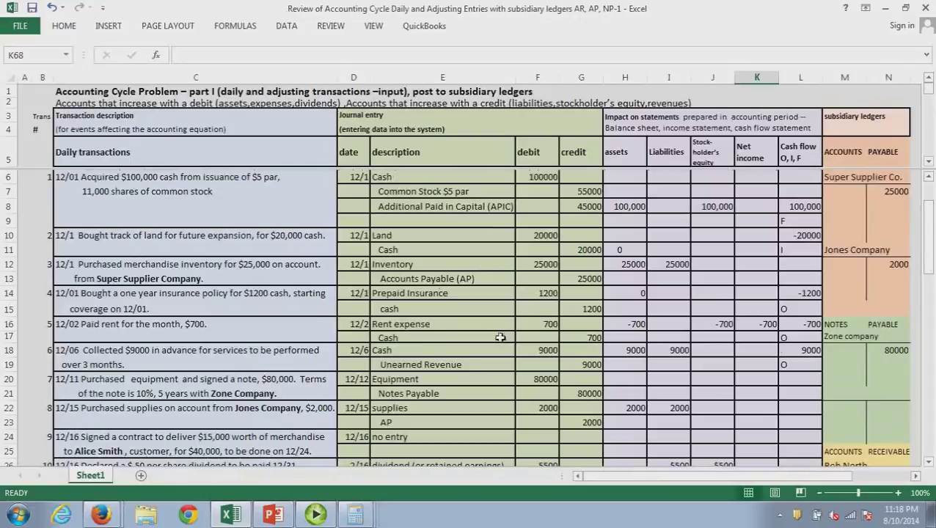
click(318, 515)
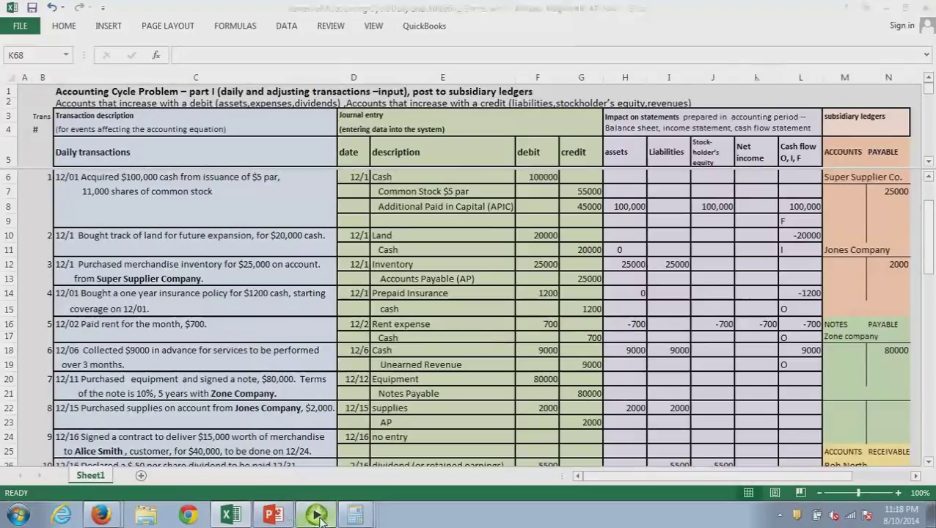